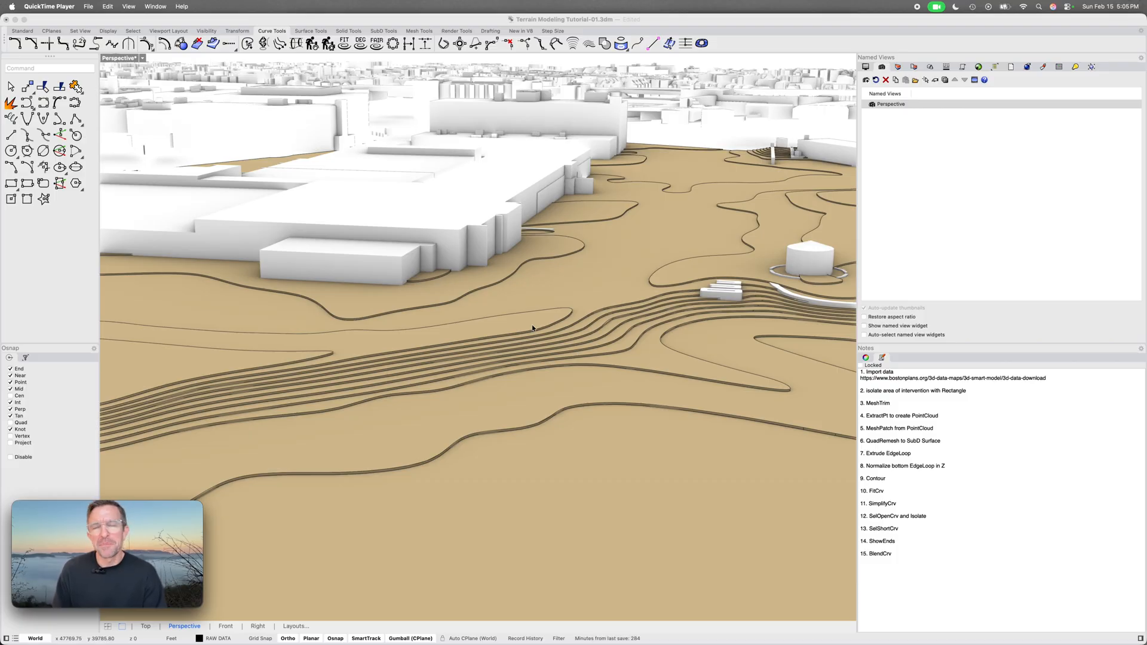
Show the Terrain_2018 layer, hide the Extrusions layer, and examine the source terrain in Rendered display mode
mouse_move(532, 327)
right_mouse_down()
mouse_move(564, 335)
mouse_move(508, 338)
mouse_move(545, 341)
right_mouse_up()
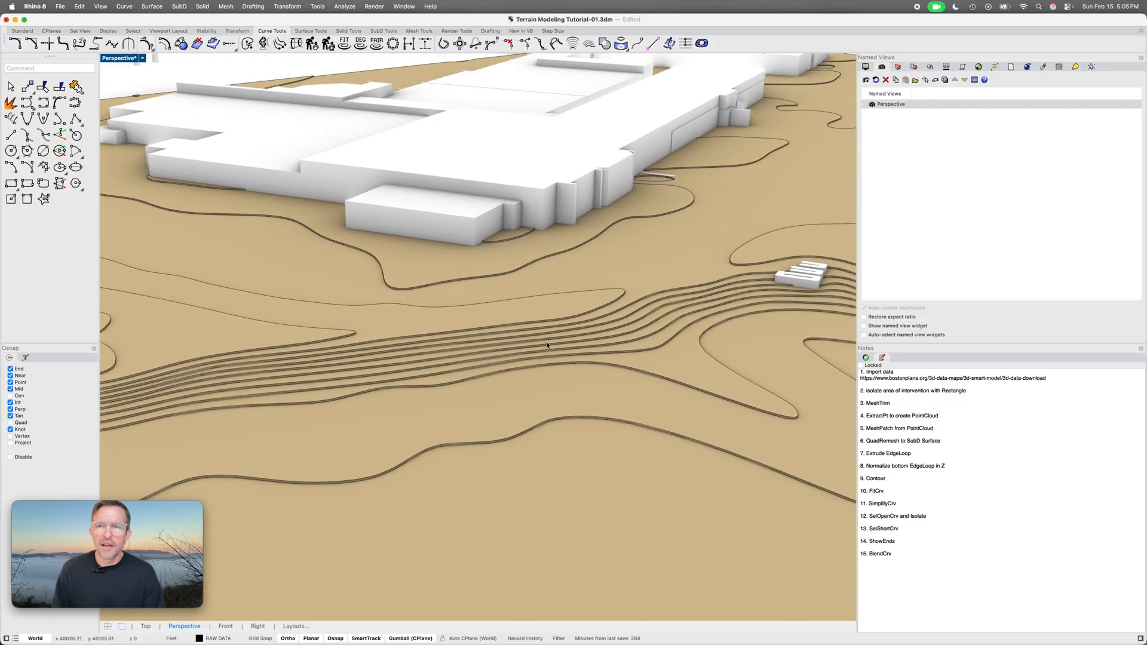
left_click(897, 66)
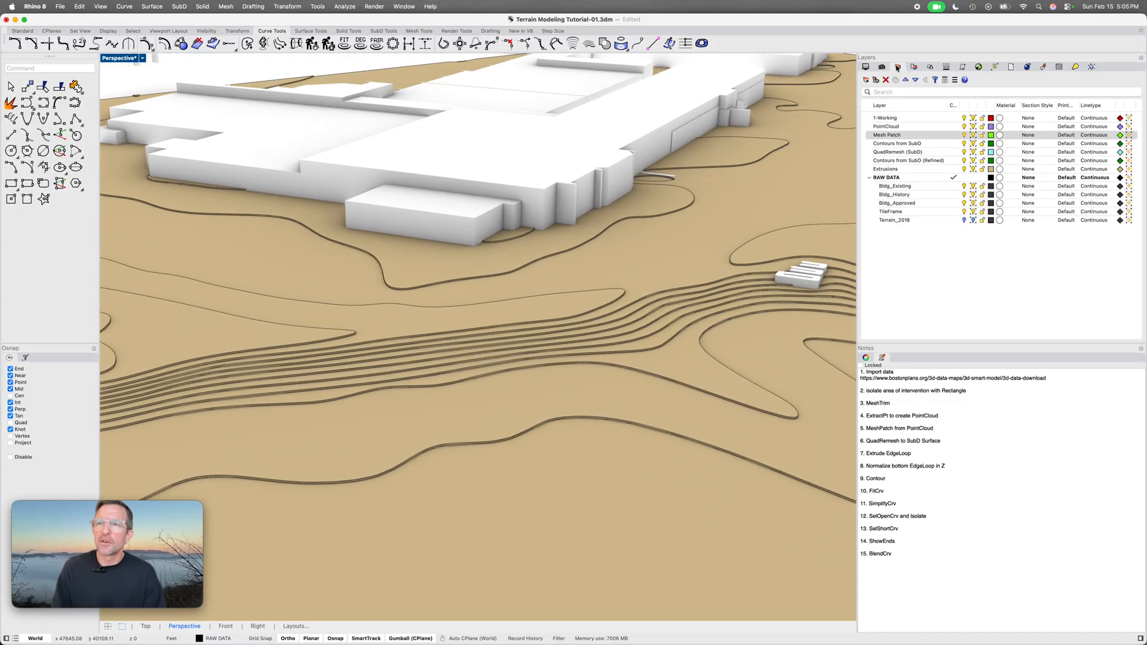
left_click(964, 220)
left_click(964, 171)
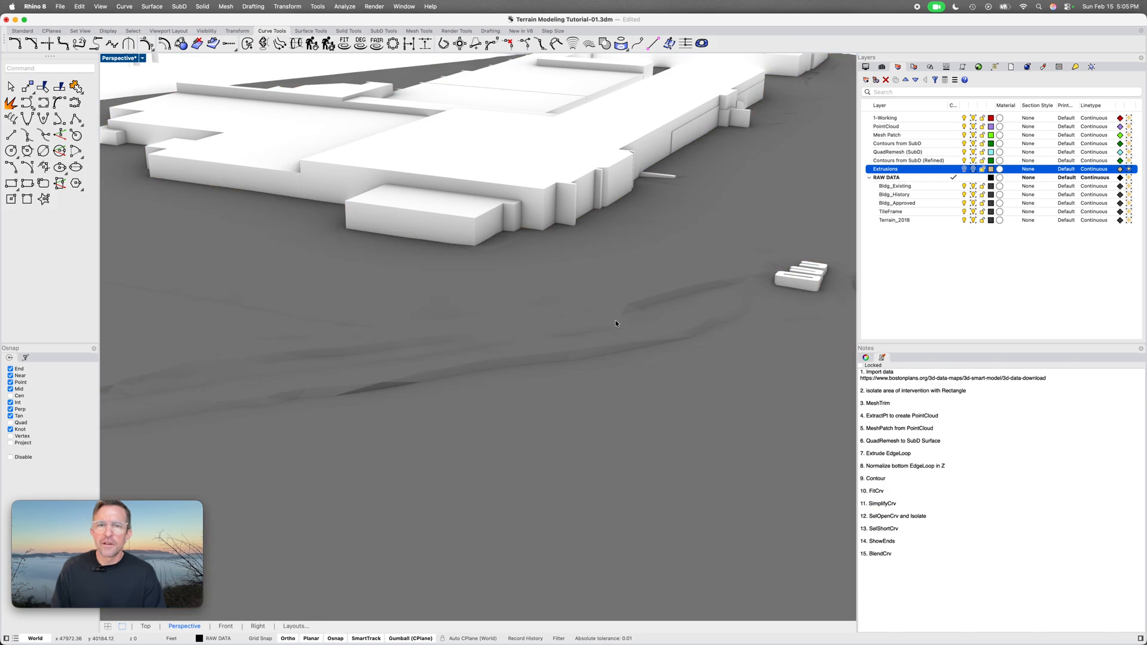
scroll(614, 323, "up", 10)
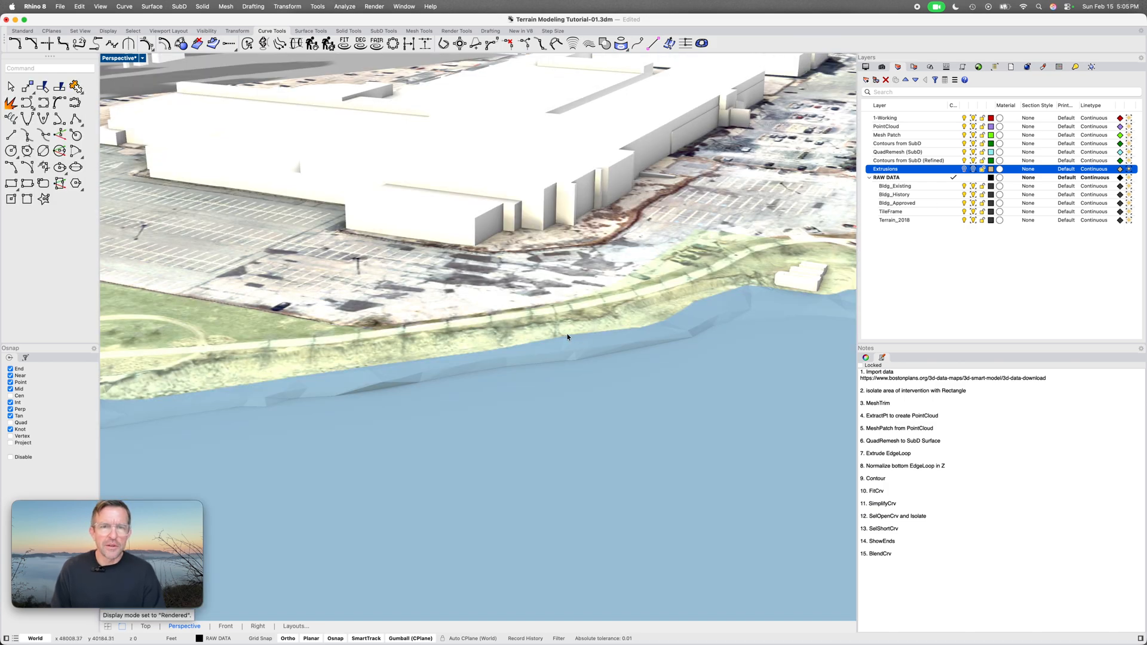
scroll(580, 350, "down", 15)
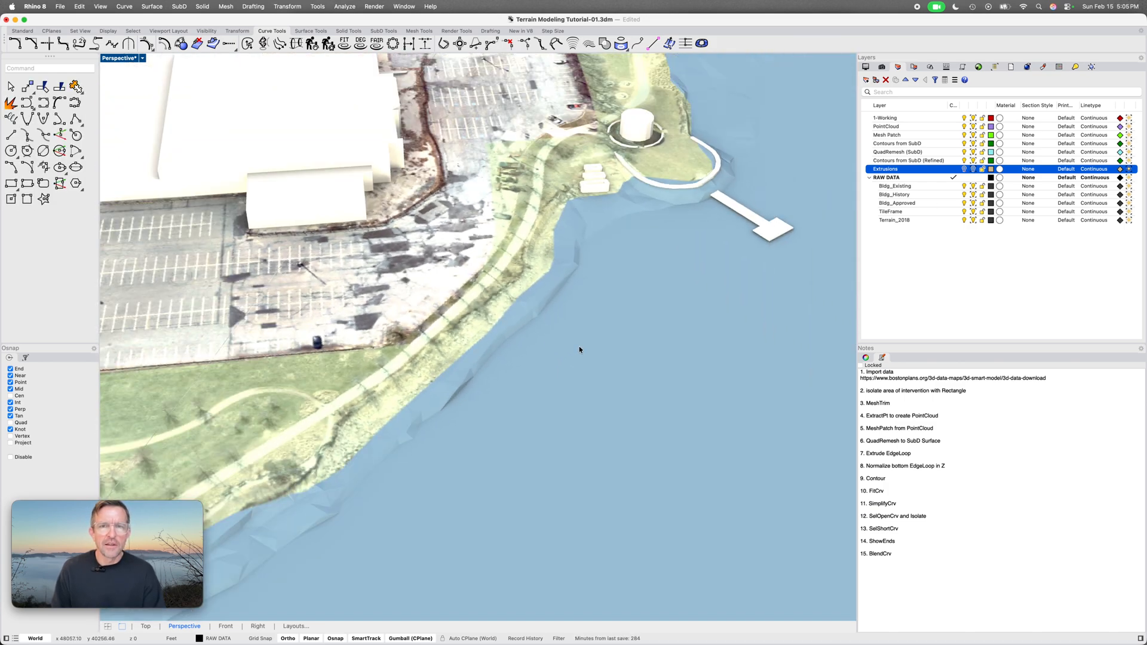
right_click_drag(579, 349, 625, 360)
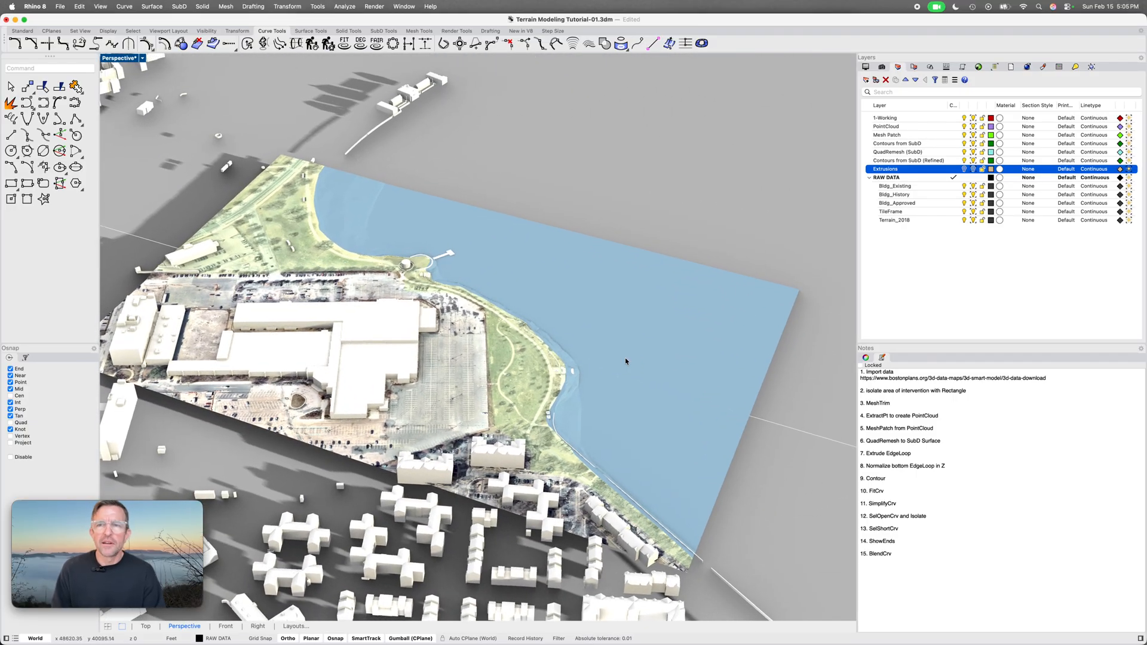
Show the Extrusions layer, hide the Terrain_2018 layer, and examine the contoured terrain model
left_click(963, 170)
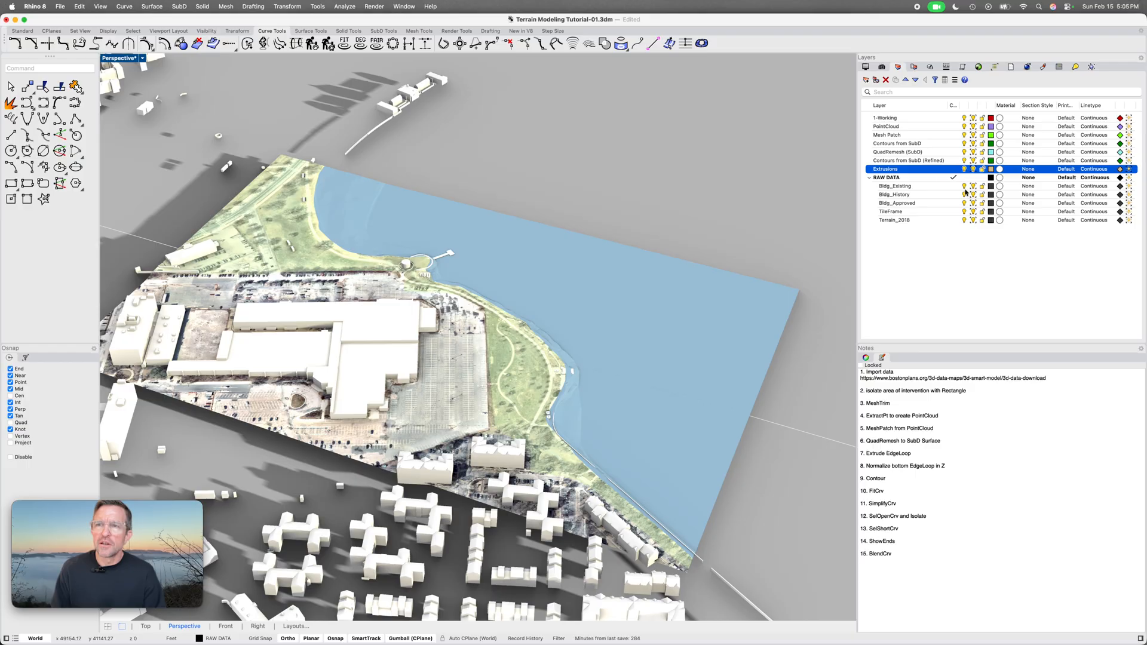
left_click(963, 220)
right_click_drag(794, 328, 695, 330)
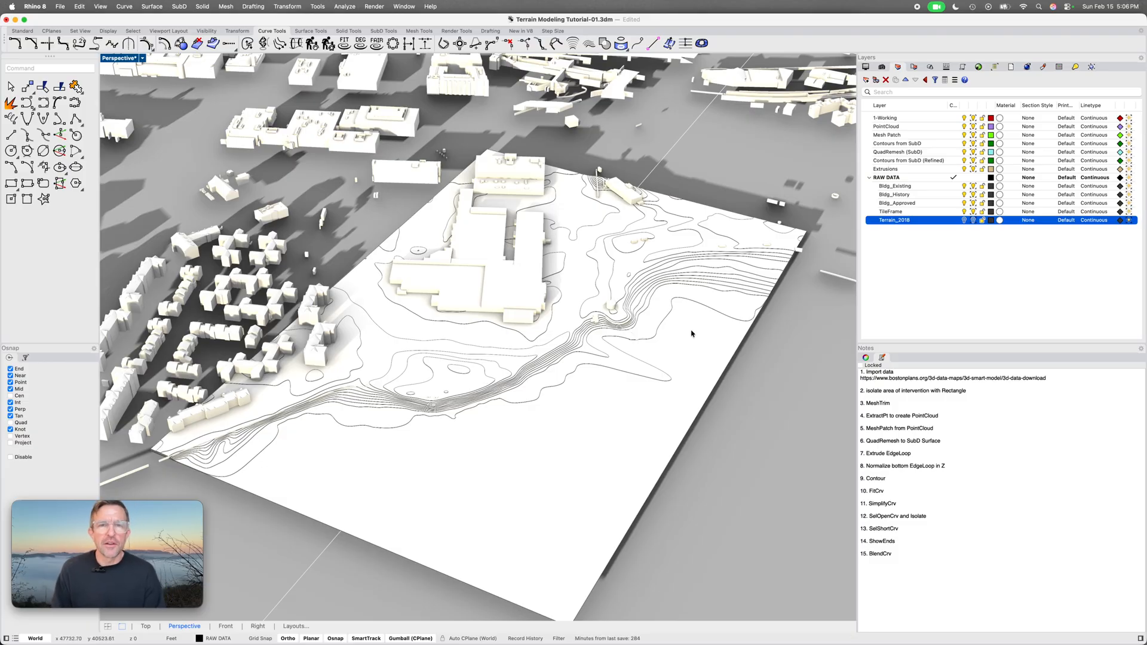
Turn on Terrain_2018 and delete all five sublayers of RAW DATA, from Bldg_Existing to Terrain_2018, together with their objects
left_click(964, 220)
left_click(917, 187)
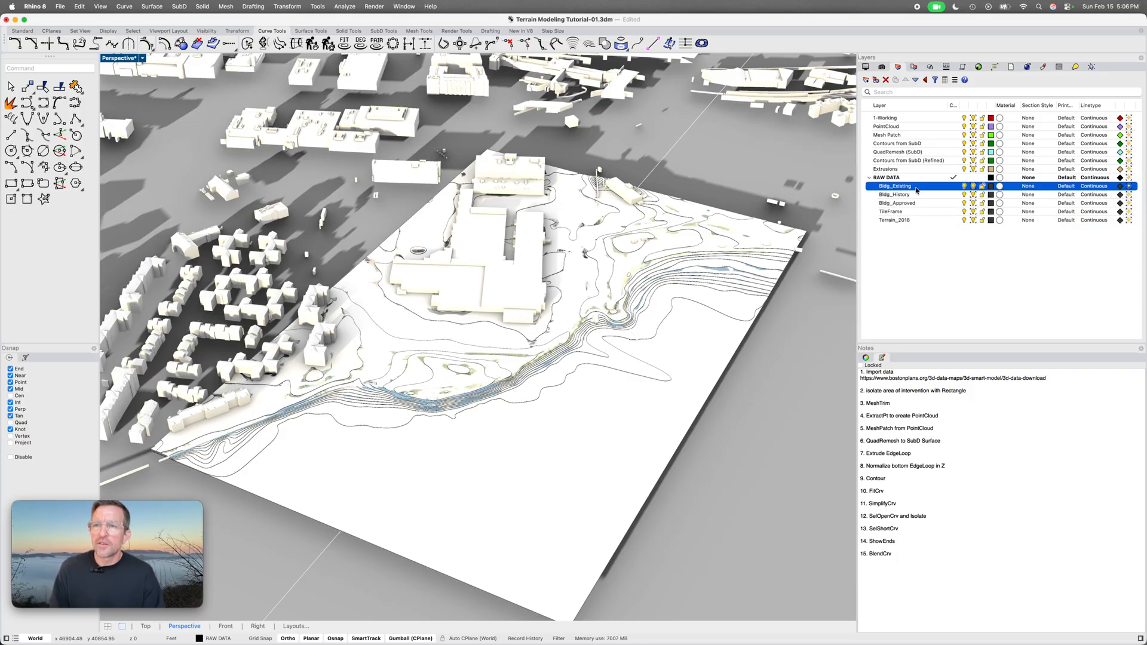
left_click(917, 219, "shift")
right_click(915, 212)
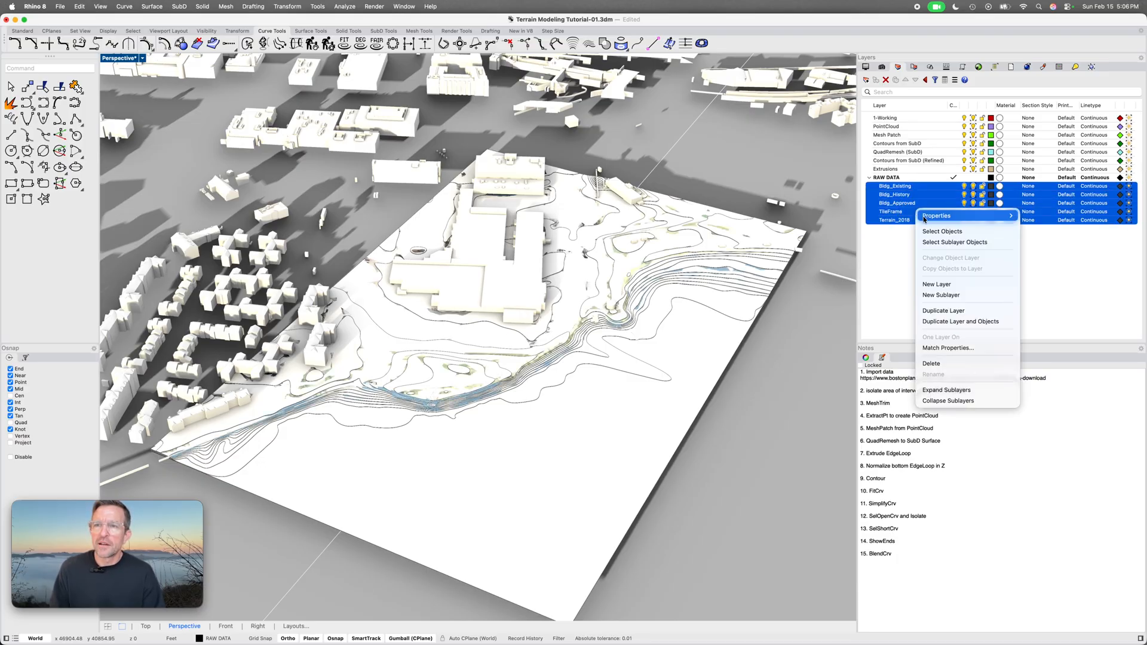
left_click(931, 363)
left_click(561, 256)
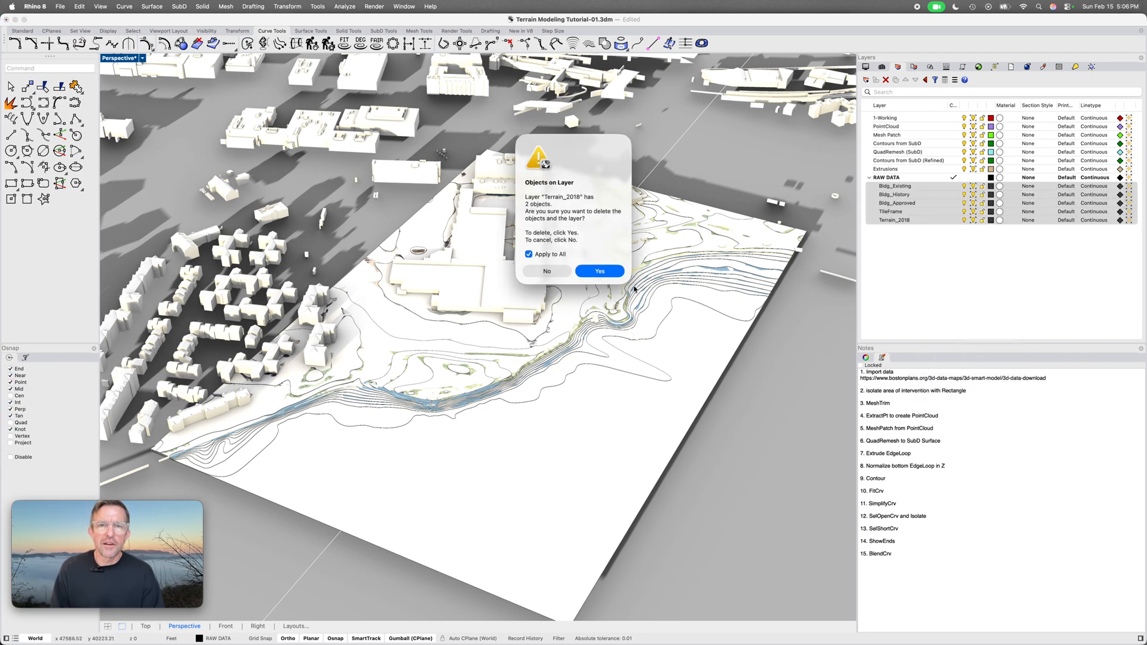
left_click(621, 280)
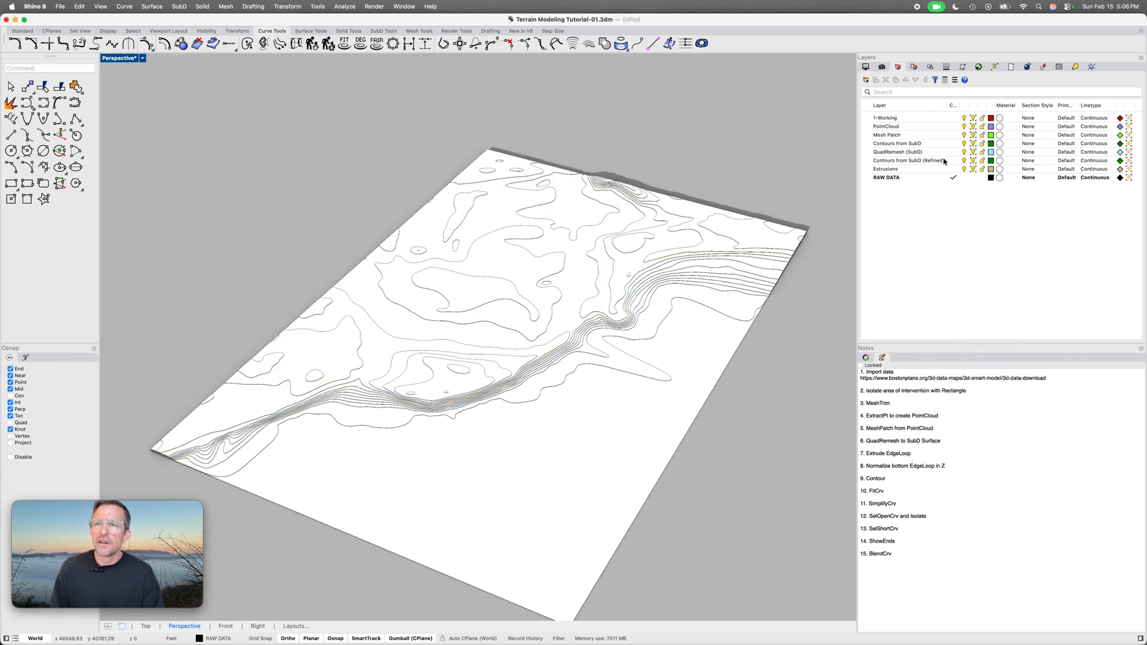
Delete all objects on the 1-Working, PointCloud, Mesh Patch, Contours from SubD, QuadRemesh (SubD) and Extrusions layers, keeping the layers themselves
left_click(930, 160)
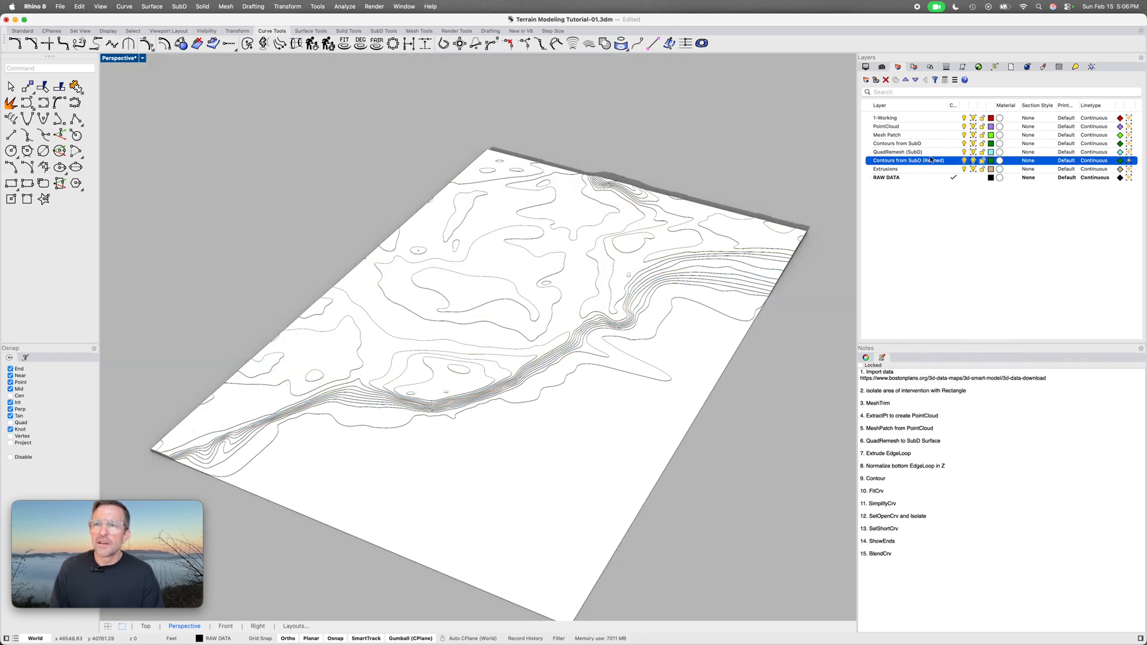
left_click(907, 120, "shift")
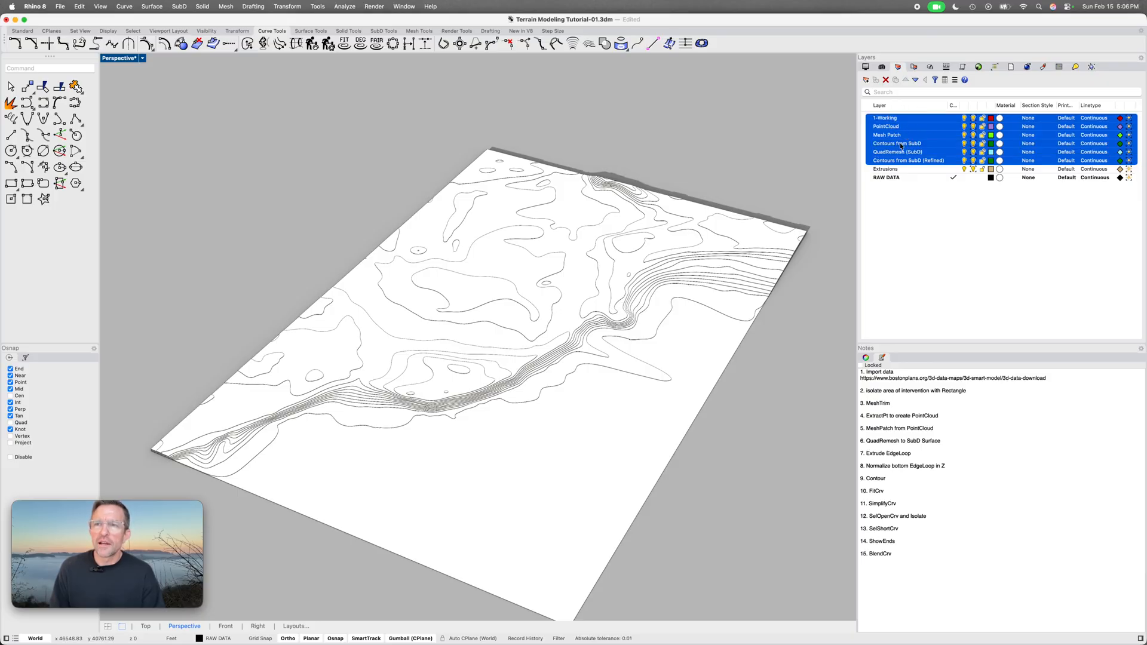
left_click(908, 169)
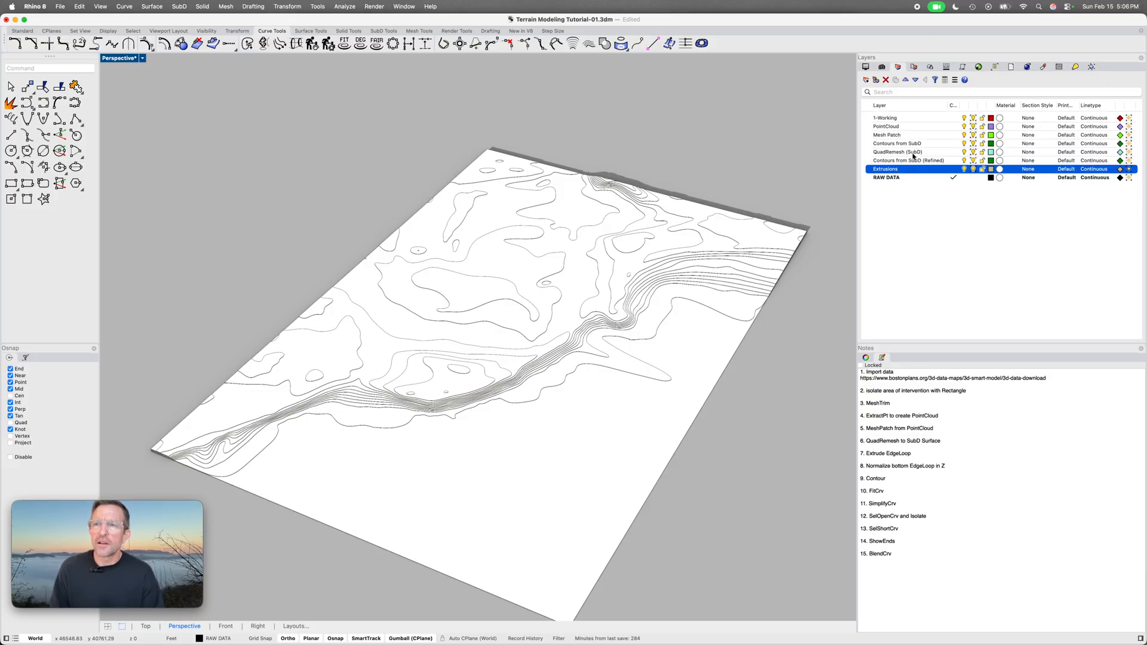
left_click(909, 152, "super")
left_click(911, 144, "super")
left_click(911, 135, "super")
left_click(911, 126, "super")
left_click(911, 119, "super")
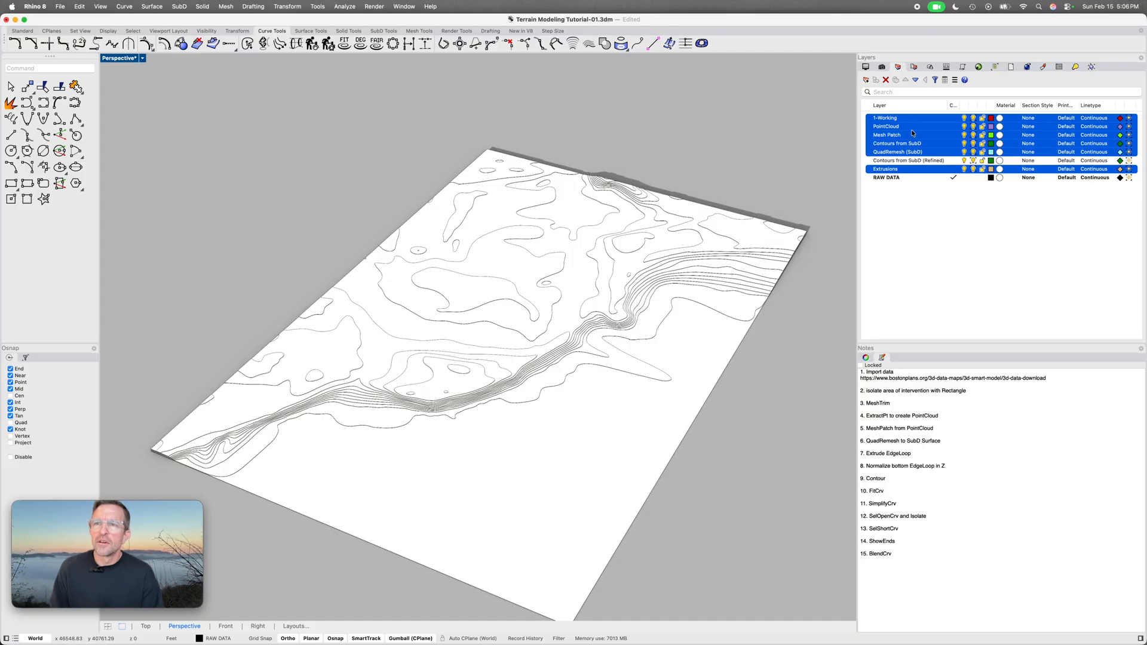
right_click(911, 134)
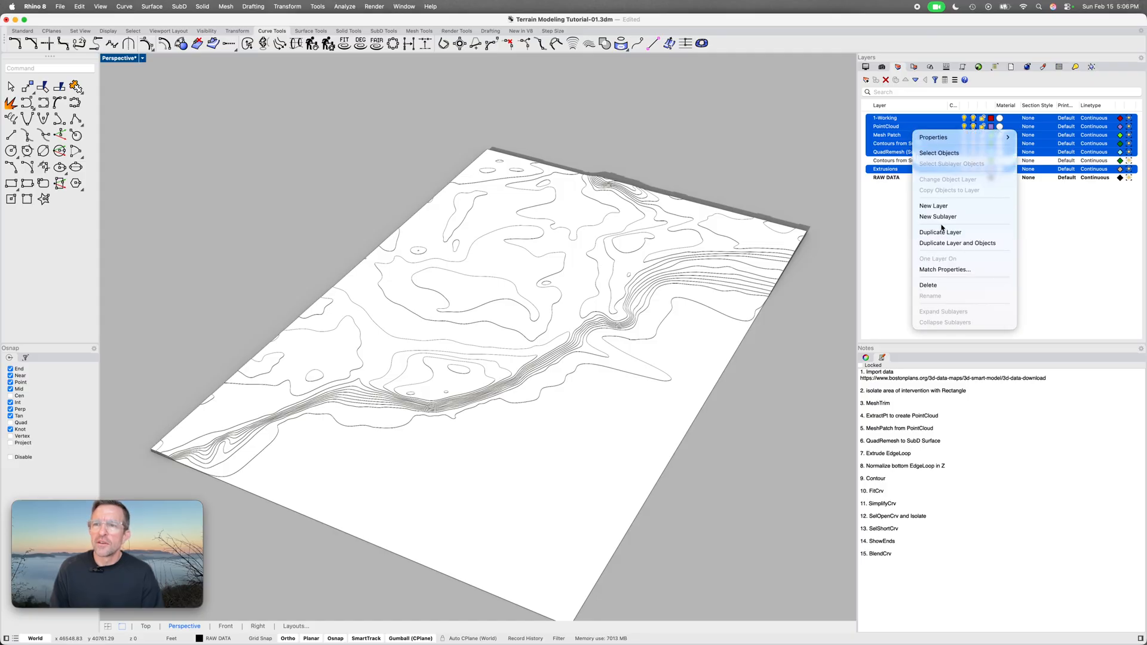
left_click(939, 153)
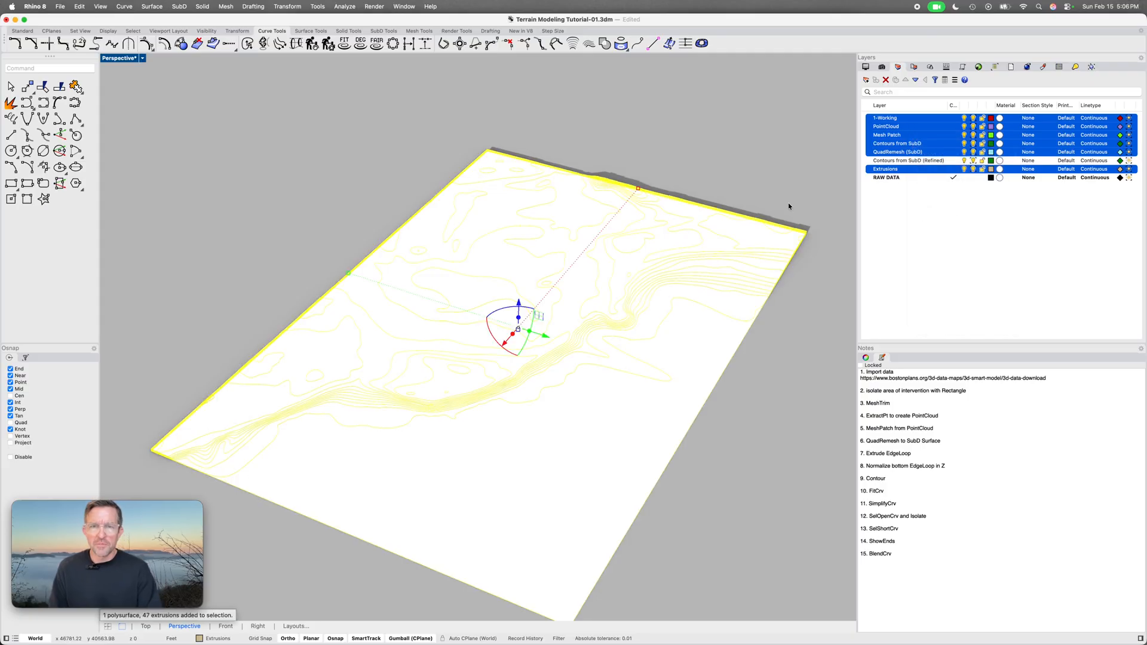
key("Delete")
left_click(637, 288)
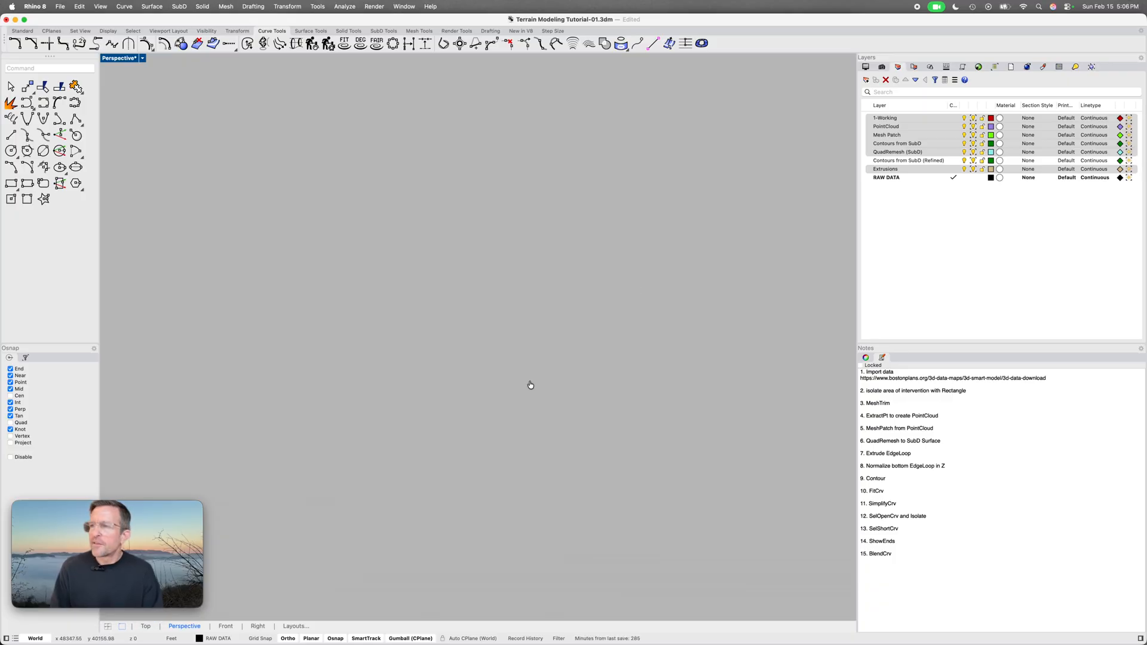
Check the City of Boston 3D data tile map in Safari, and import BOS_I_6_CityModel_20250128.skp into the Rhino model
key("super+Tab")
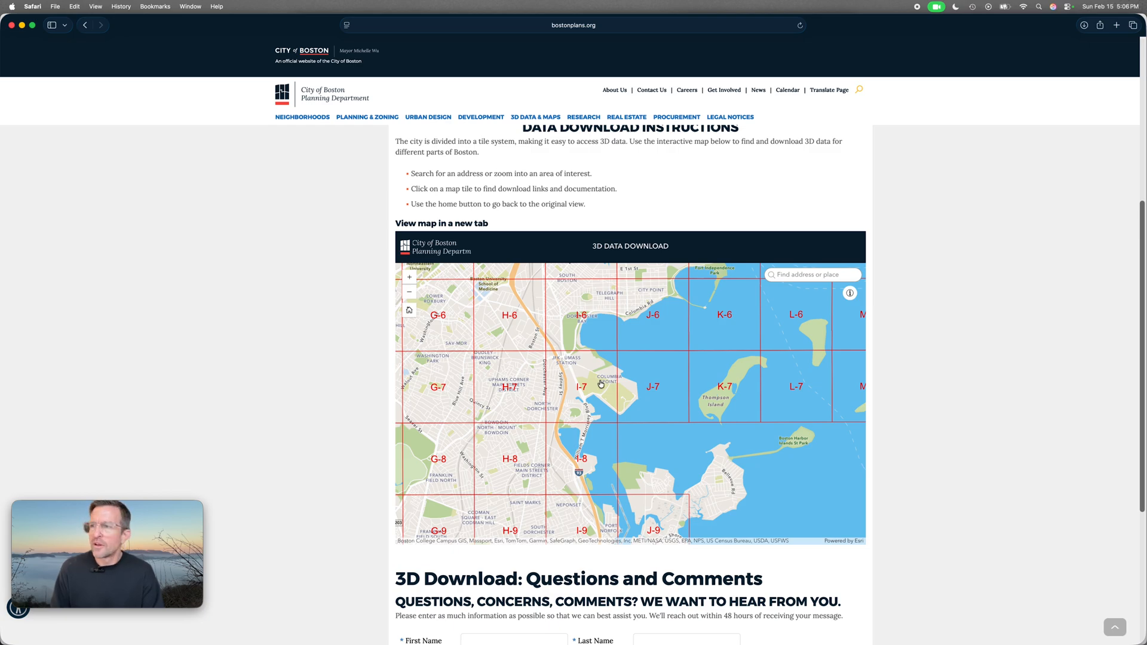
key("super+Tab")
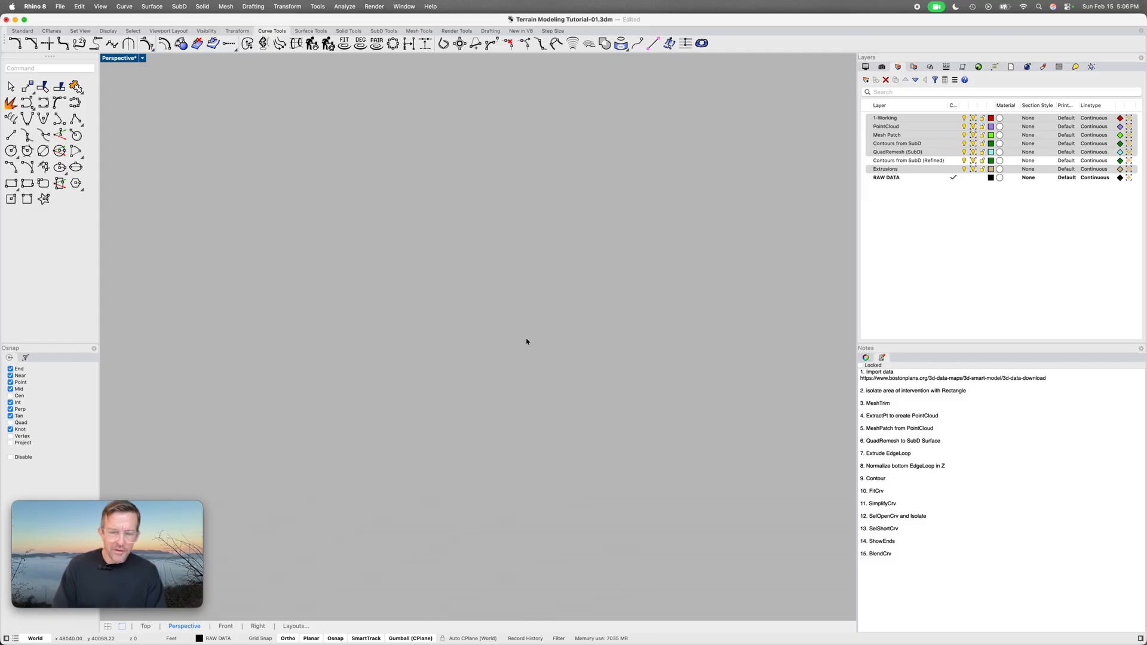
type("Imp")
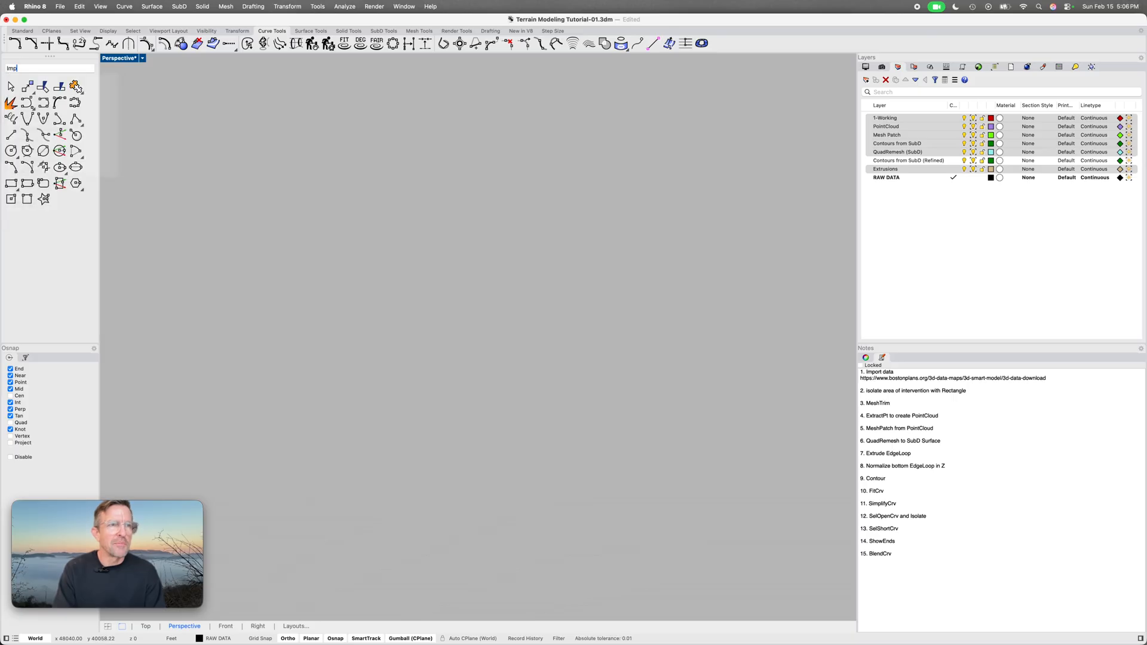
type("ort")
key("Return")
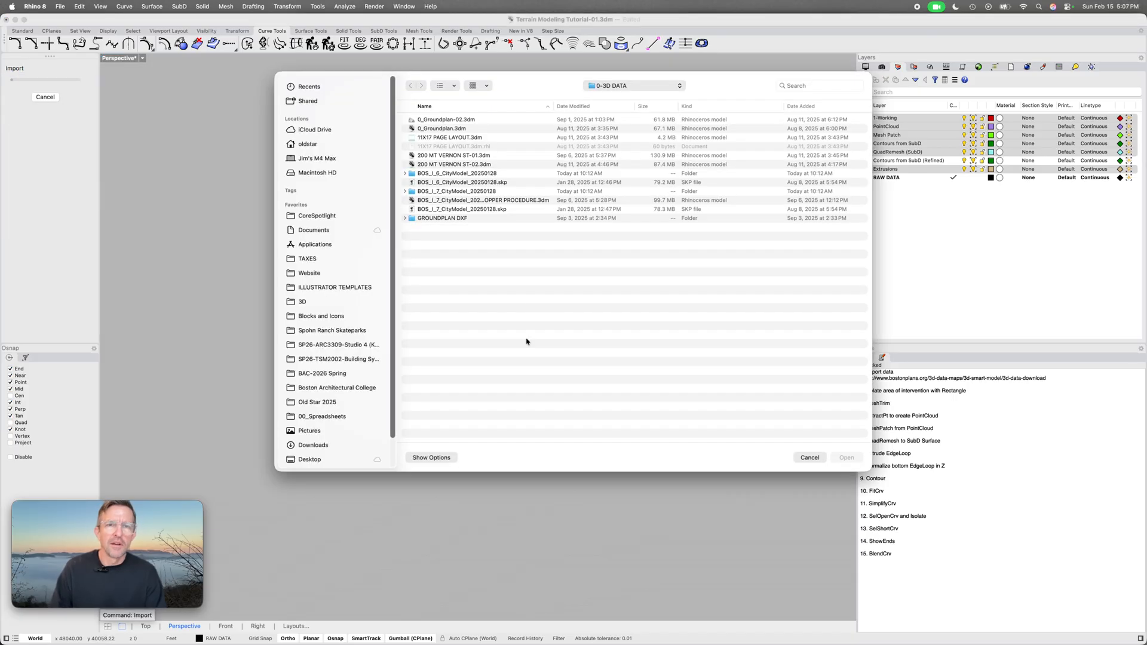
left_click(489, 184)
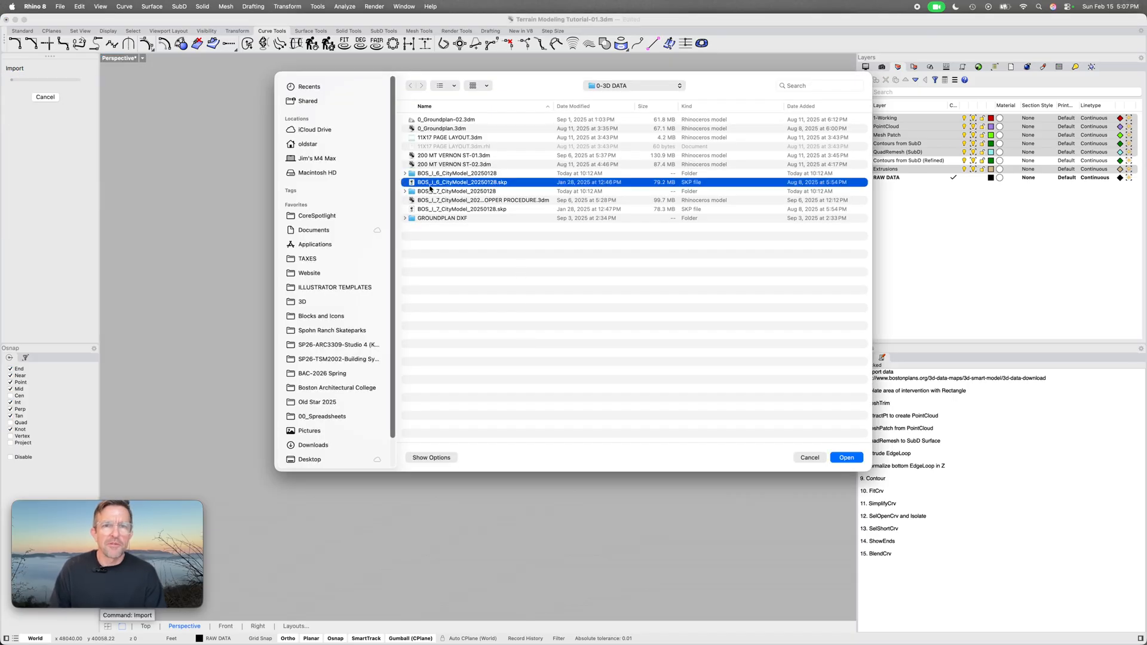
left_click(855, 457)
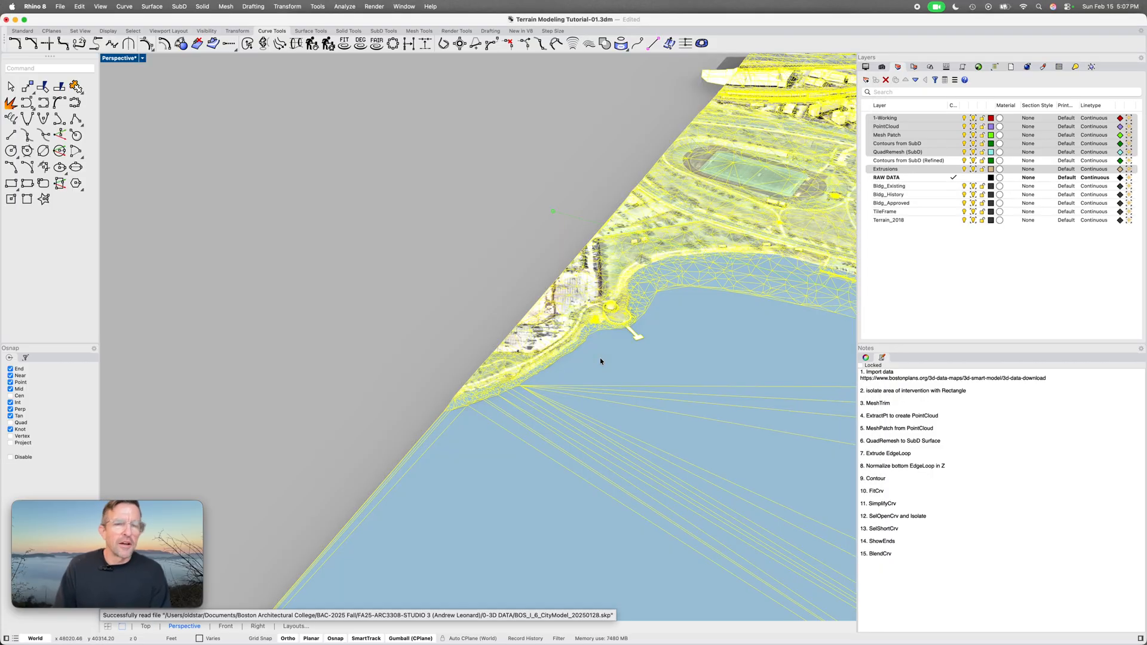
Import the adjoining tile BOS_I_7_CityModel_20250128.skp and deselect the imported geometry
right_click_drag(586, 376, 659, 381)
scroll(658, 381, "down", 2)
scroll(658, 381, "down", 6)
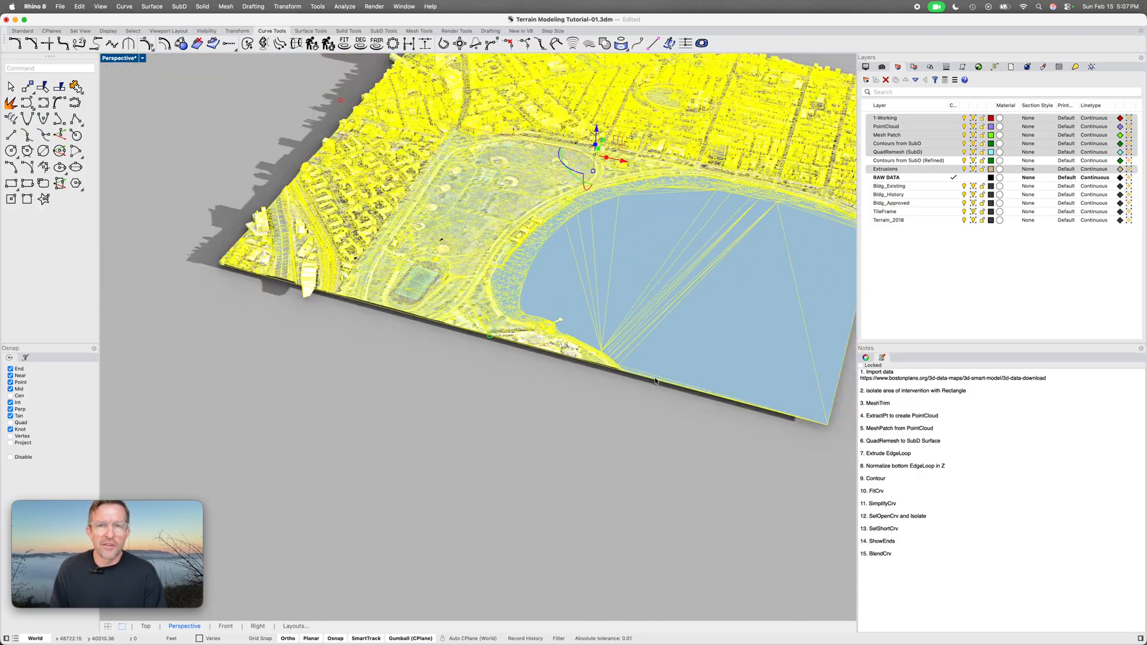
right_click(654, 380)
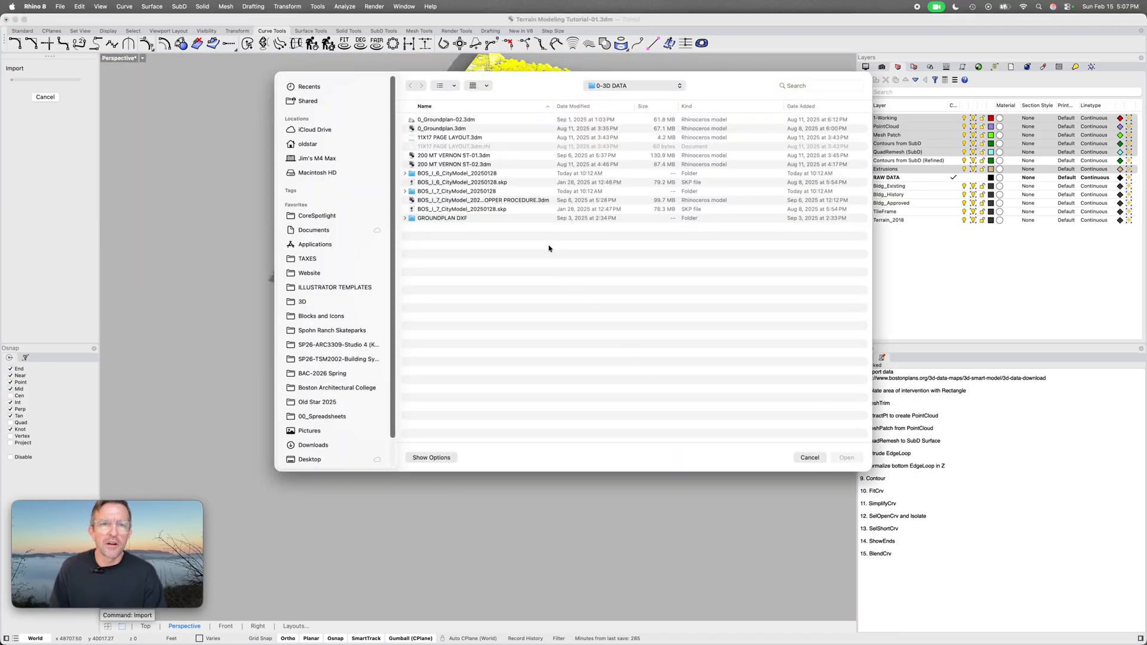
left_click(501, 210)
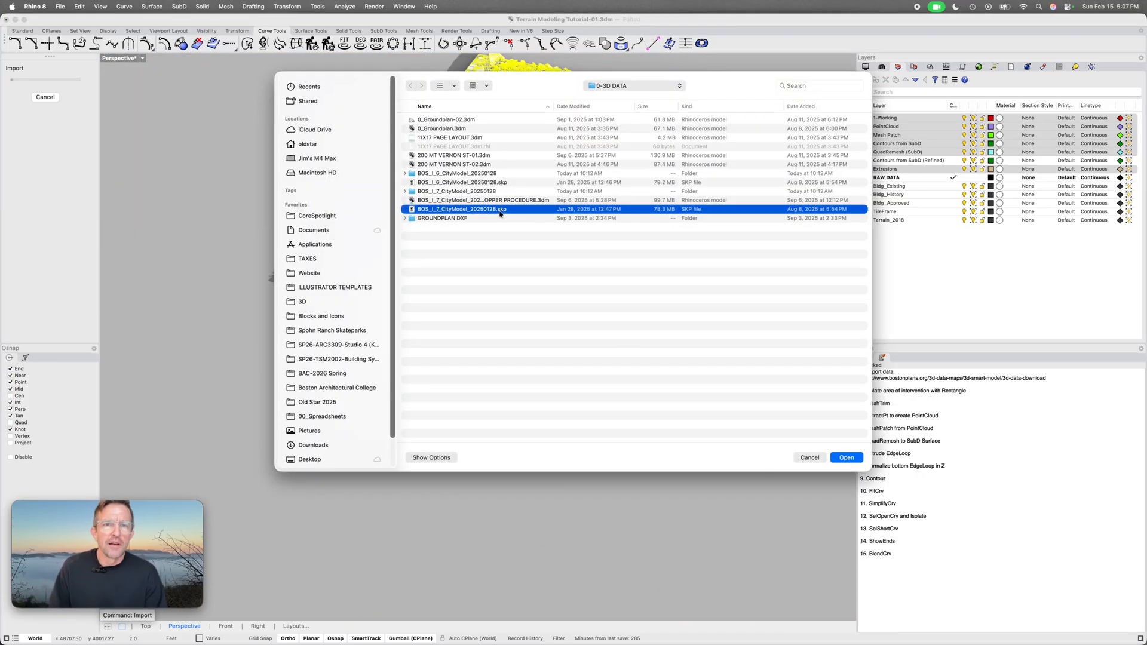
left_click(843, 458)
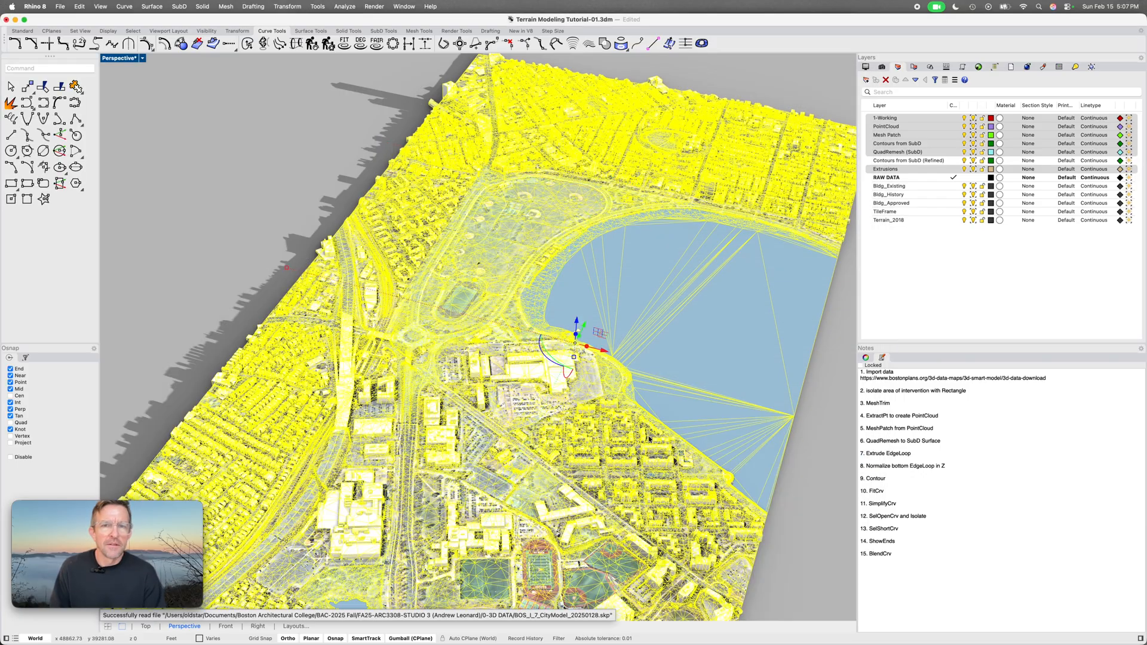
right_click_drag(633, 430, 661, 439)
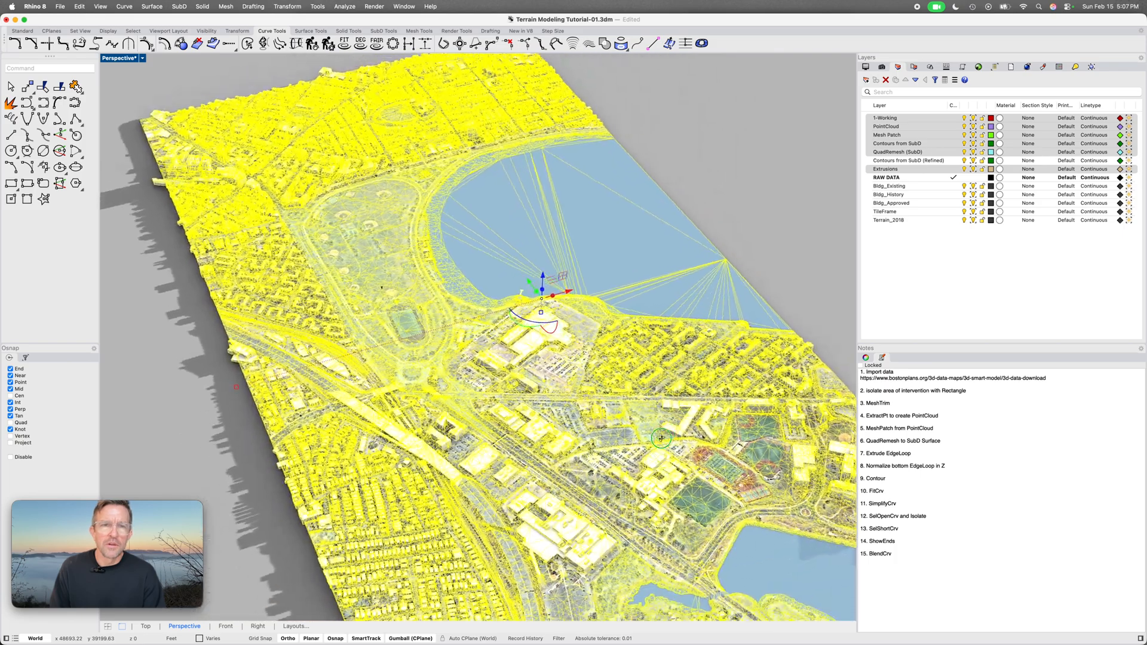
left_click(808, 299)
mouse_move(562, 428)
right_mouse_down()
mouse_move(584, 428)
mouse_move(573, 430)
right_mouse_up()
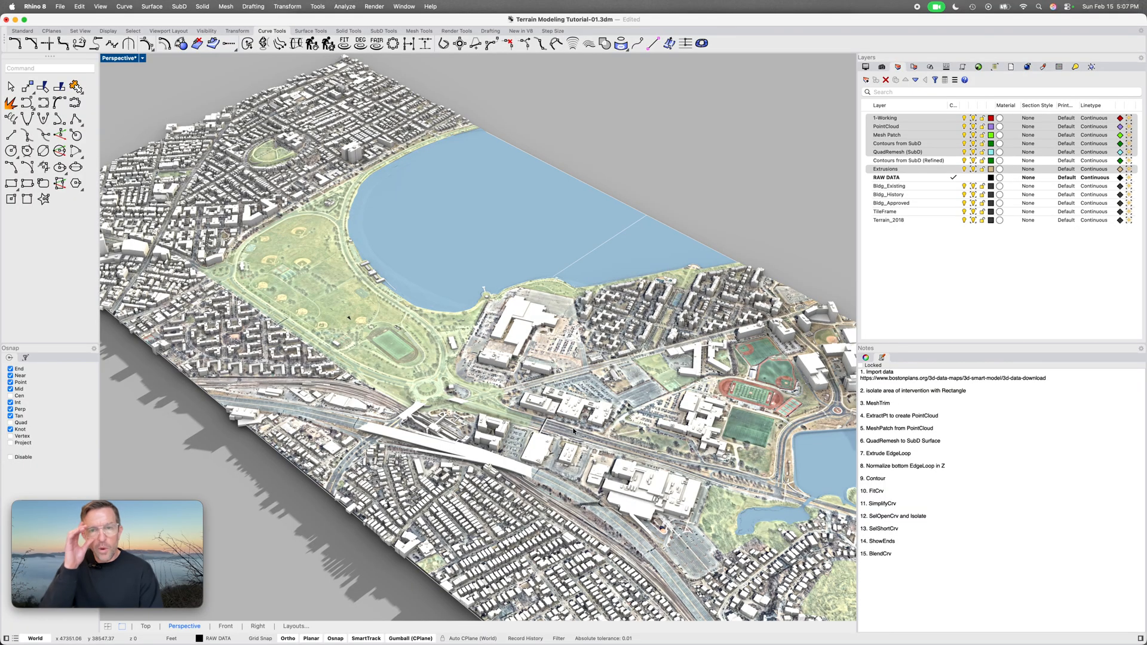
In the Top view, draw a rectangle about 2,100 by 1,400 ft around the shoreline site on the 1-Working layer, making that layer current
left_click(145, 625)
scroll(441, 417, "up", 5)
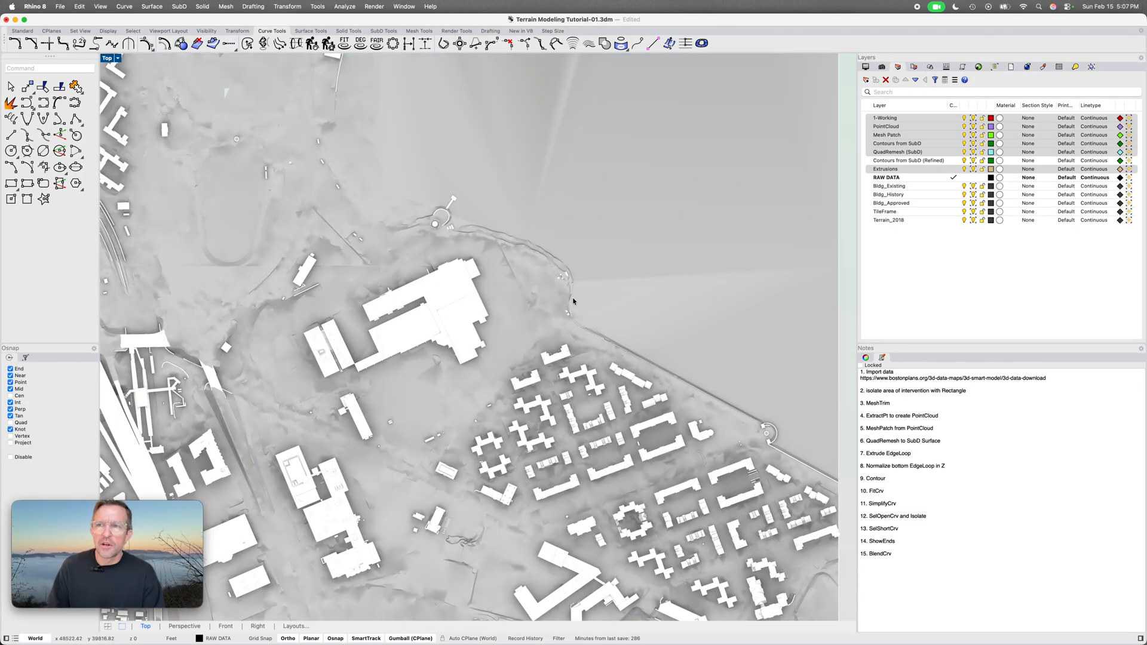
scroll(572, 301, "down", 10)
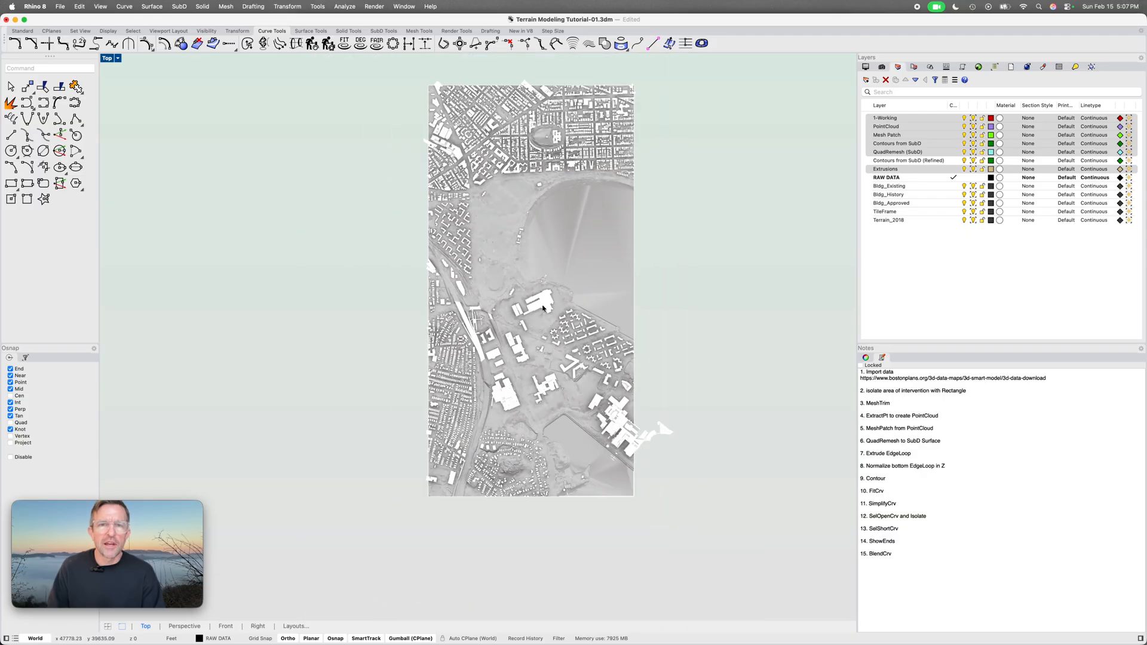
scroll(543, 308, "up", 8)
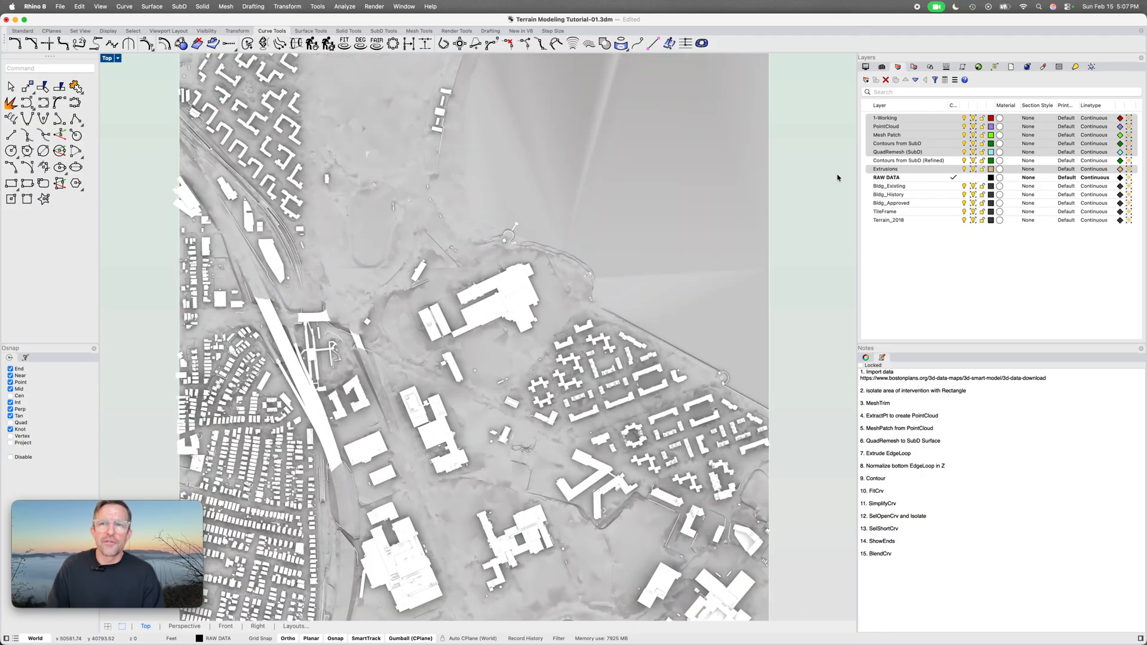
left_click(929, 118)
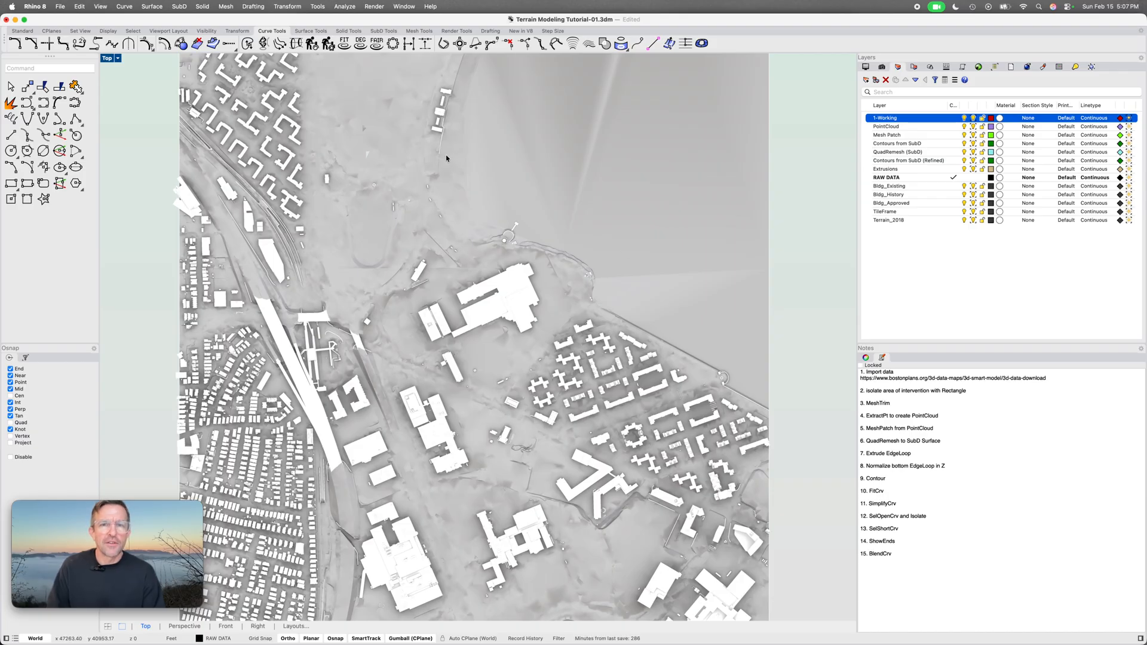
left_click(11, 186)
left_click(50, 102)
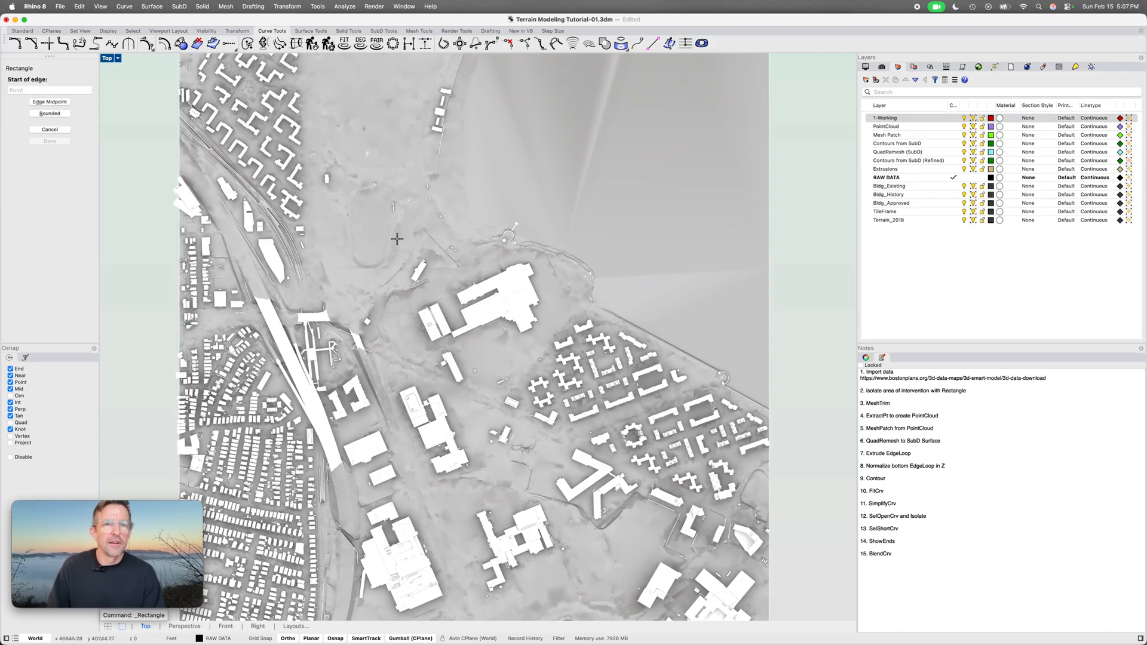
left_click(380, 213)
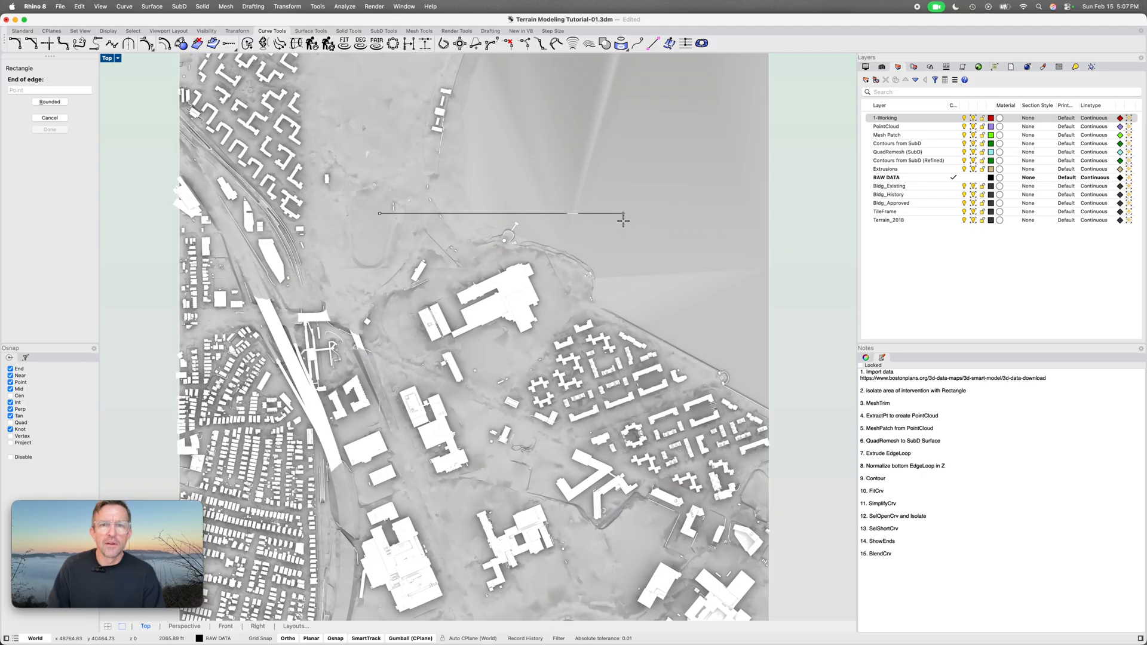
left_click(626, 220)
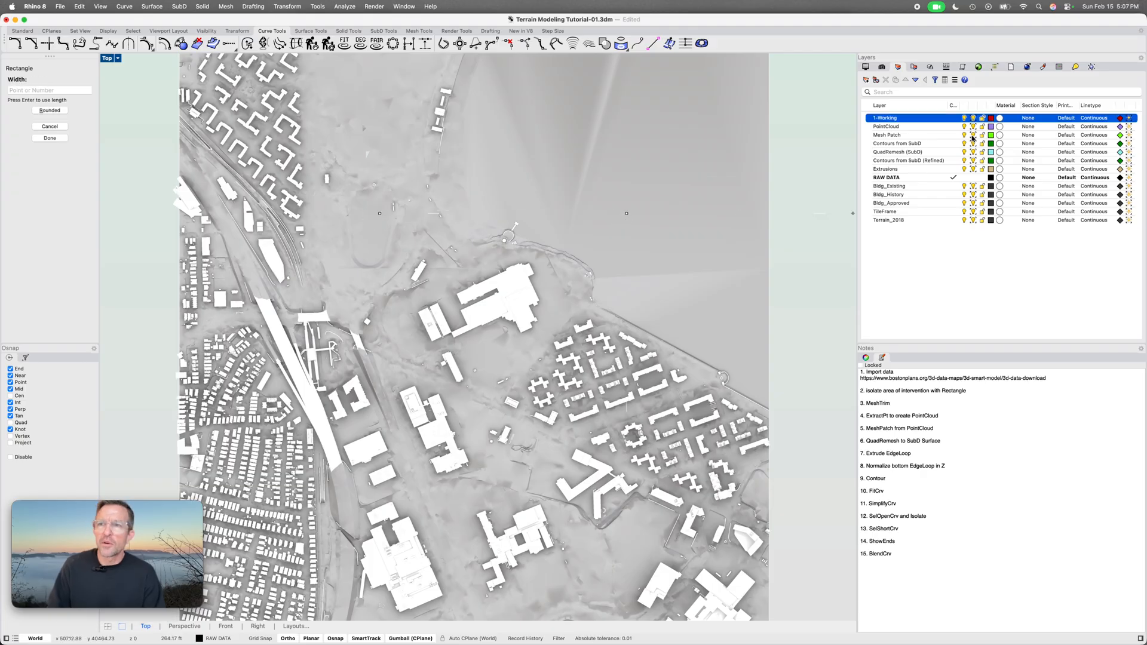
left_click(954, 119)
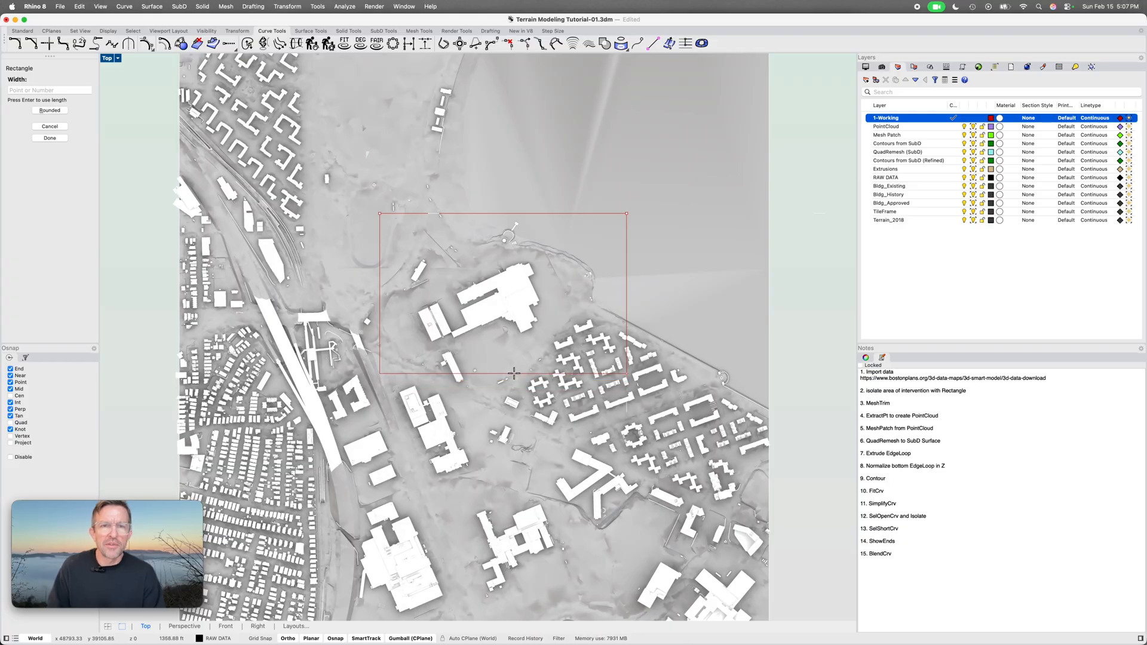
key("Escape")
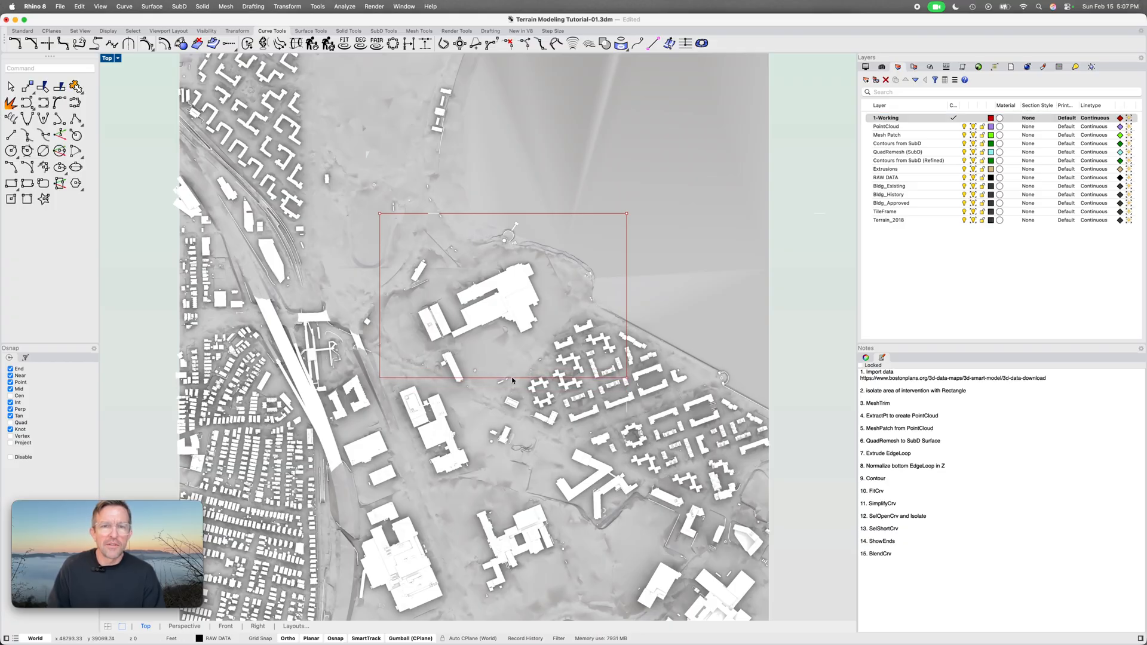
left_click(514, 379)
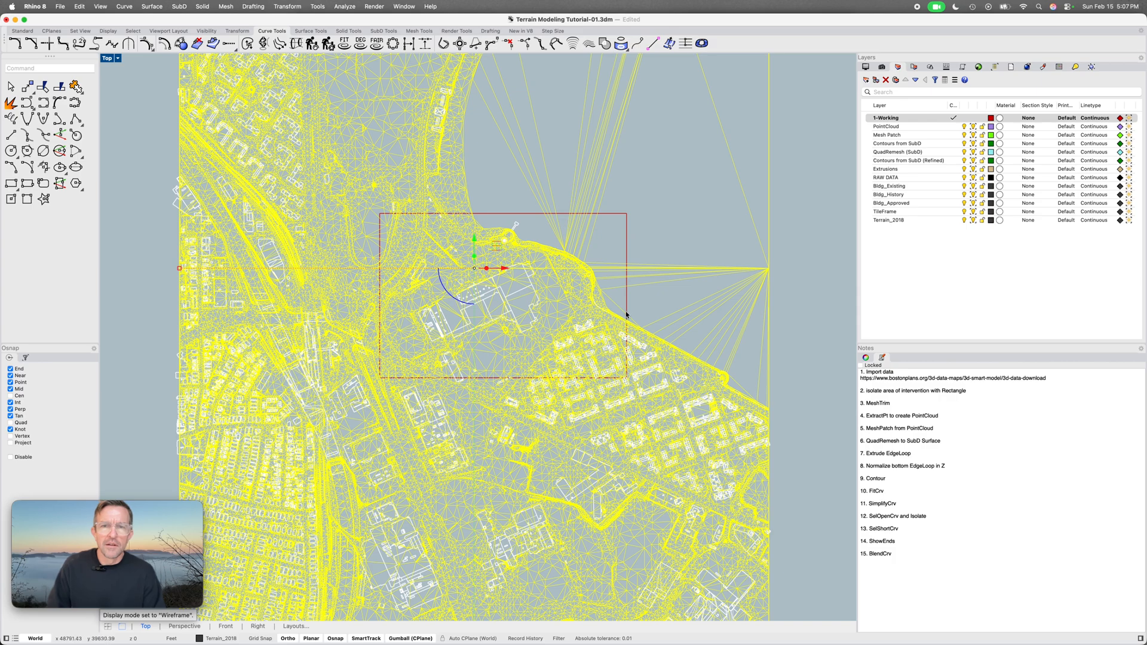
Switch the Top view to Wireframe display and shift the red rectangle slightly up and right over the shoreline, leaving nothing selected
left_click(627, 311)
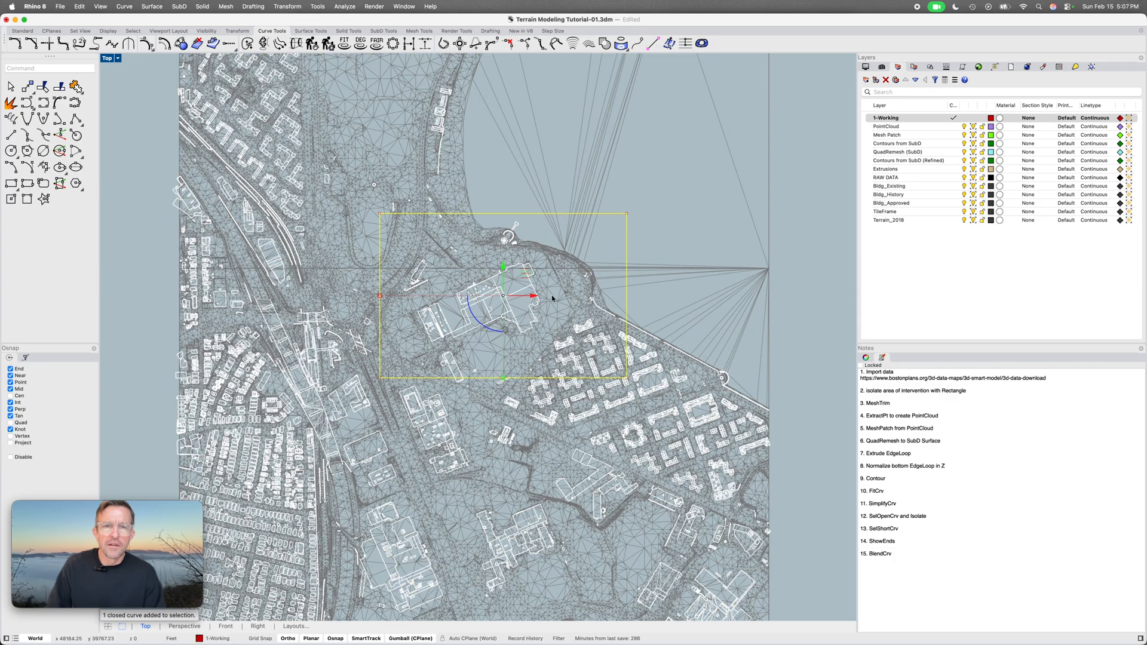
left_click_drag(503, 295, 521, 278)
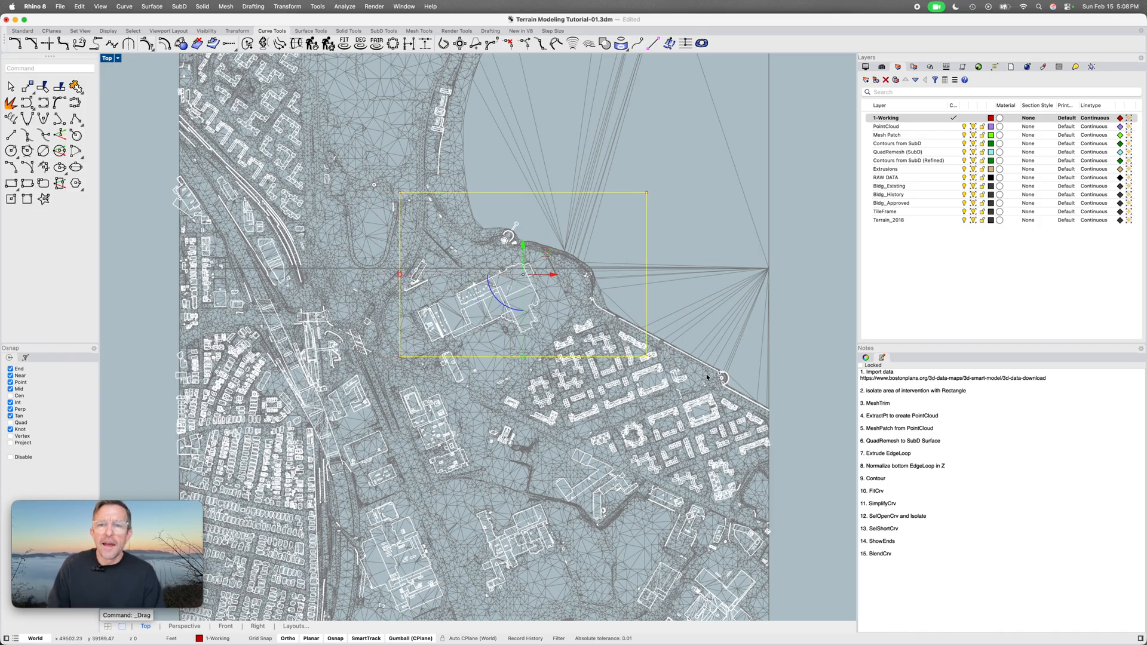
left_click(708, 353)
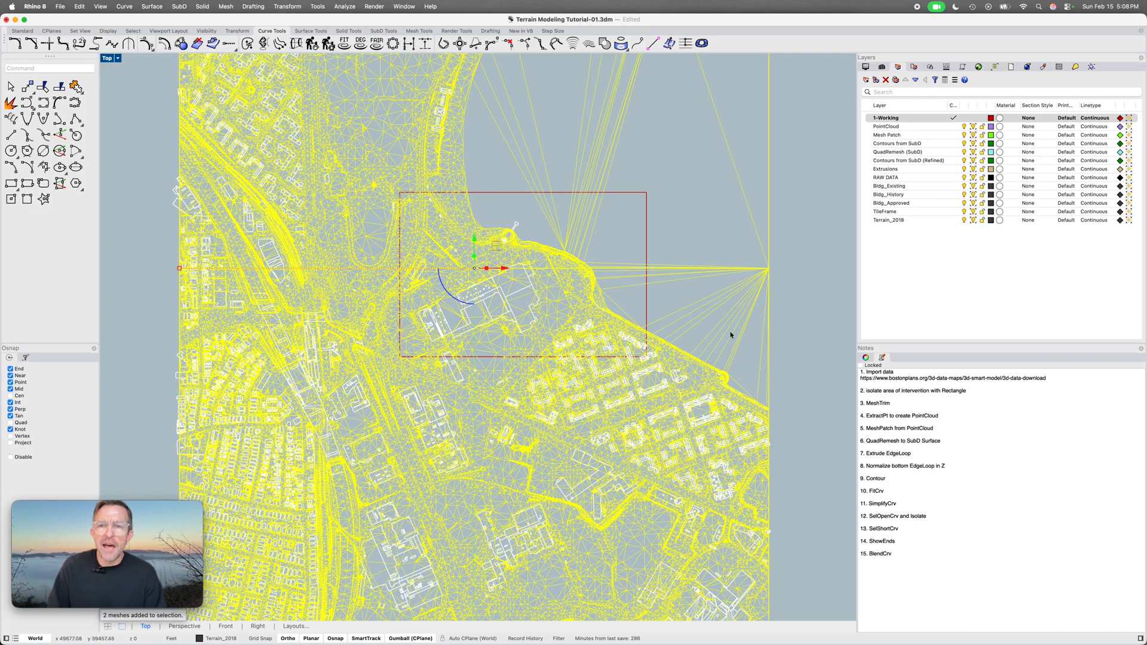
left_click(790, 298)
Nest the five imported layers from Bldg_Existing to Terrain_2018 under the RAW DATA layer
left_click(875, 238)
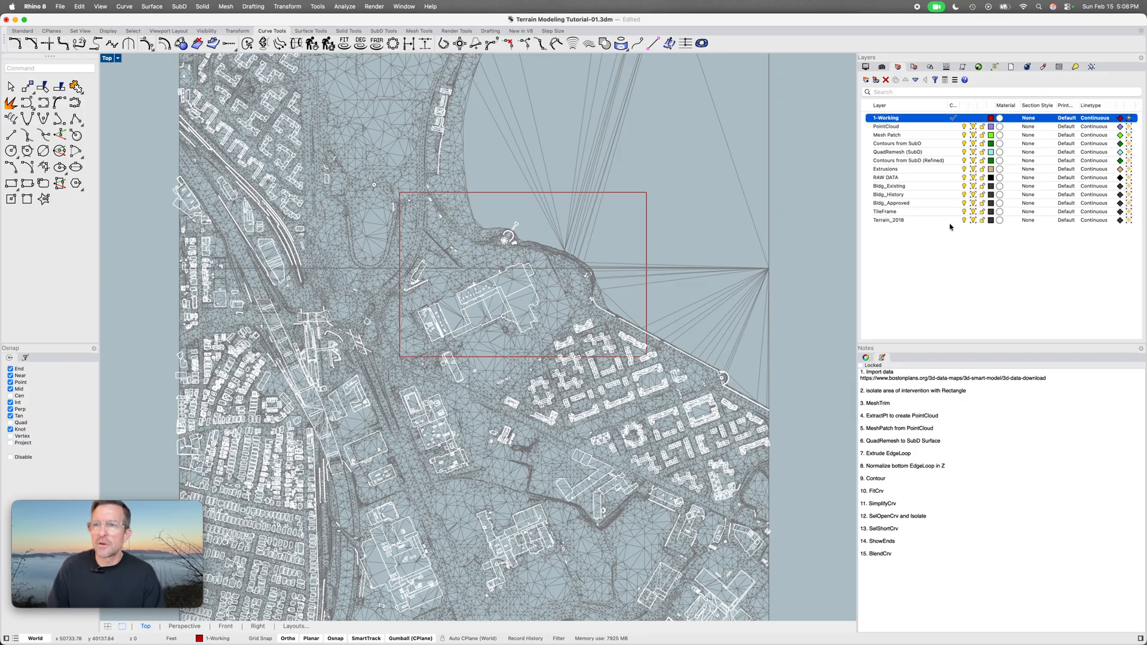
left_click(909, 189)
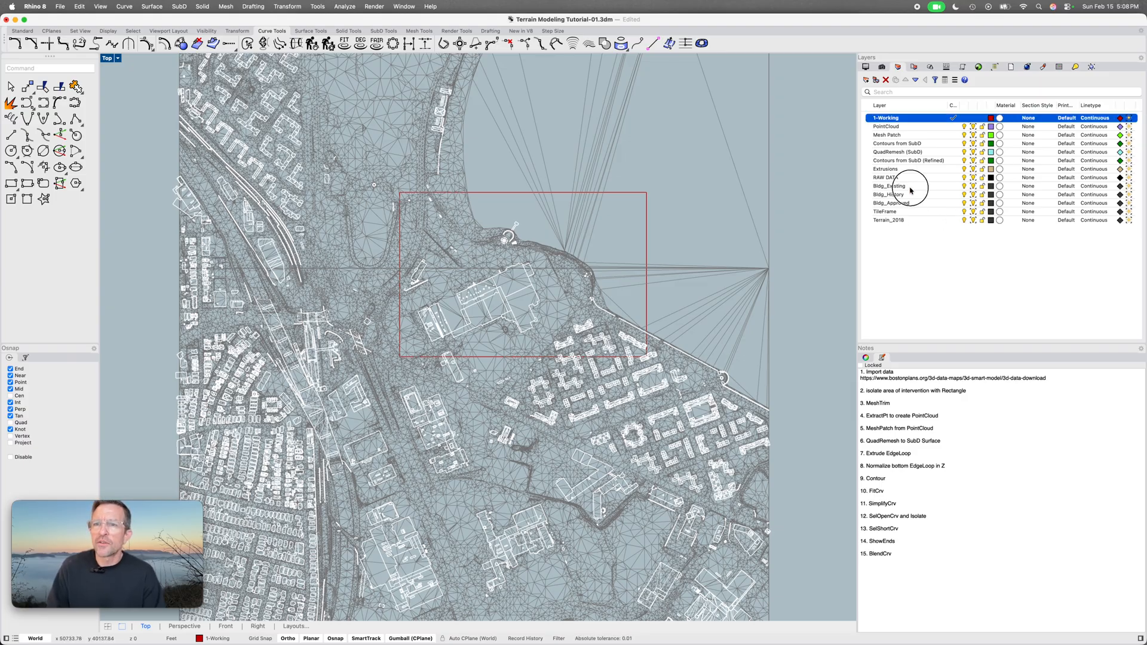
left_click(907, 223, "shift")
left_click_drag(888, 189, 890, 178)
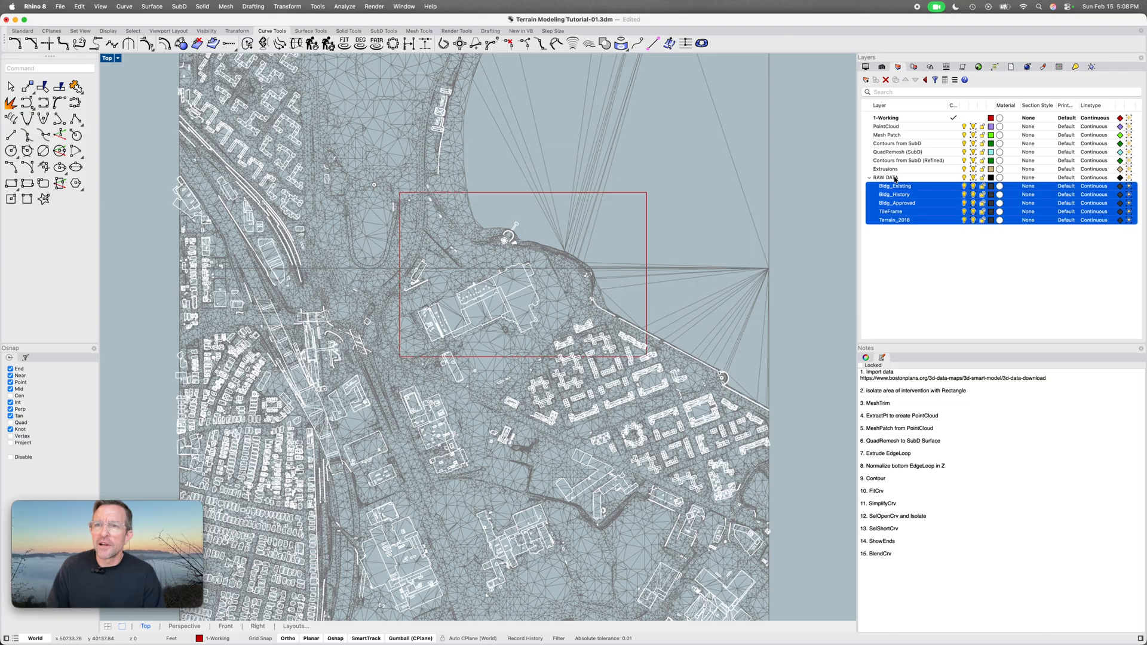
left_click(947, 236)
Turn off the TileFrame, Bldg_Approved, Bldg_History and Bldg_Existing layers, leaving Terrain_2018 on
left_click(963, 221)
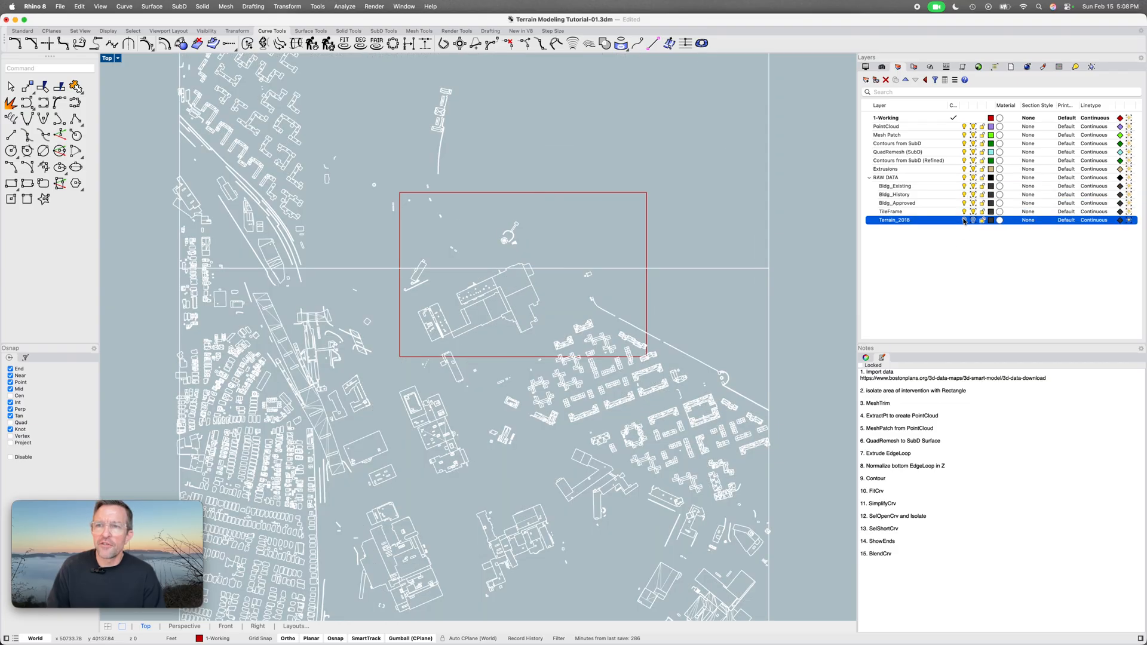
left_click(963, 211)
left_click(964, 203)
left_click(963, 195)
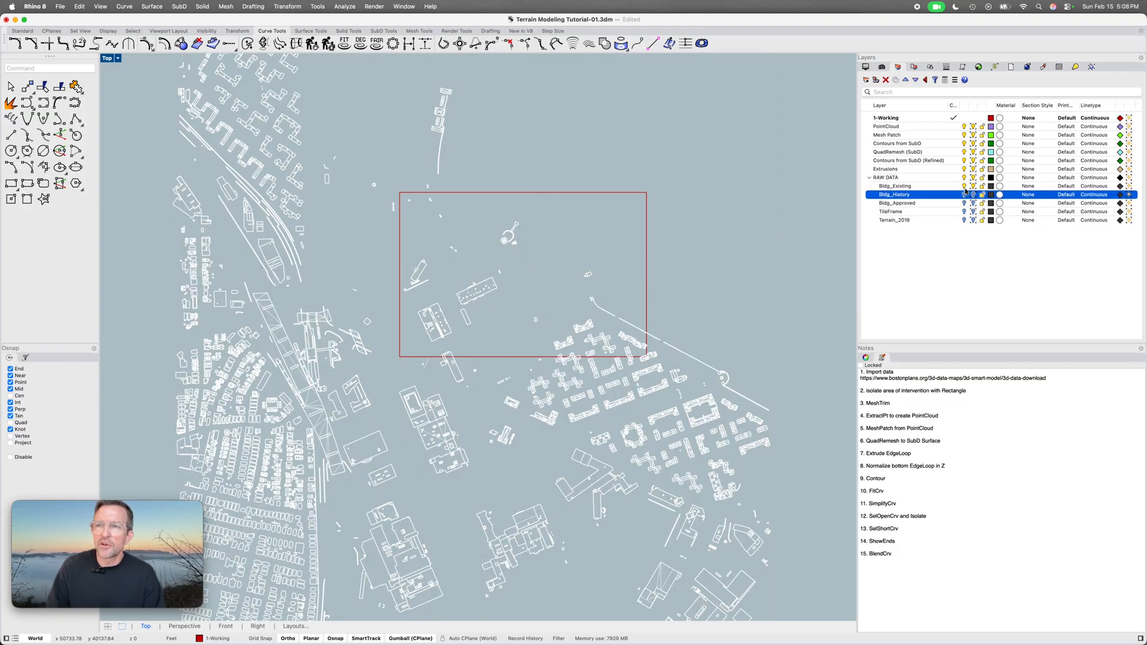
left_click(964, 185)
left_click(964, 220)
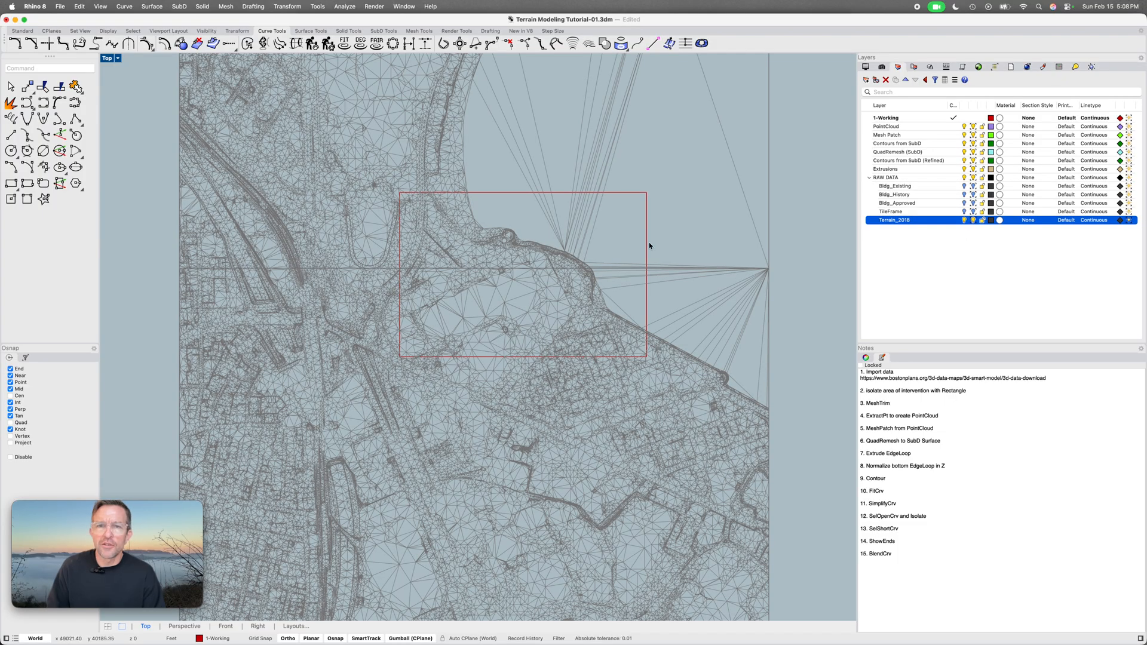
Use MeshTrim with the rectangle as the cutter to remove the parts of both terrain meshes outside it
left_click(645, 225)
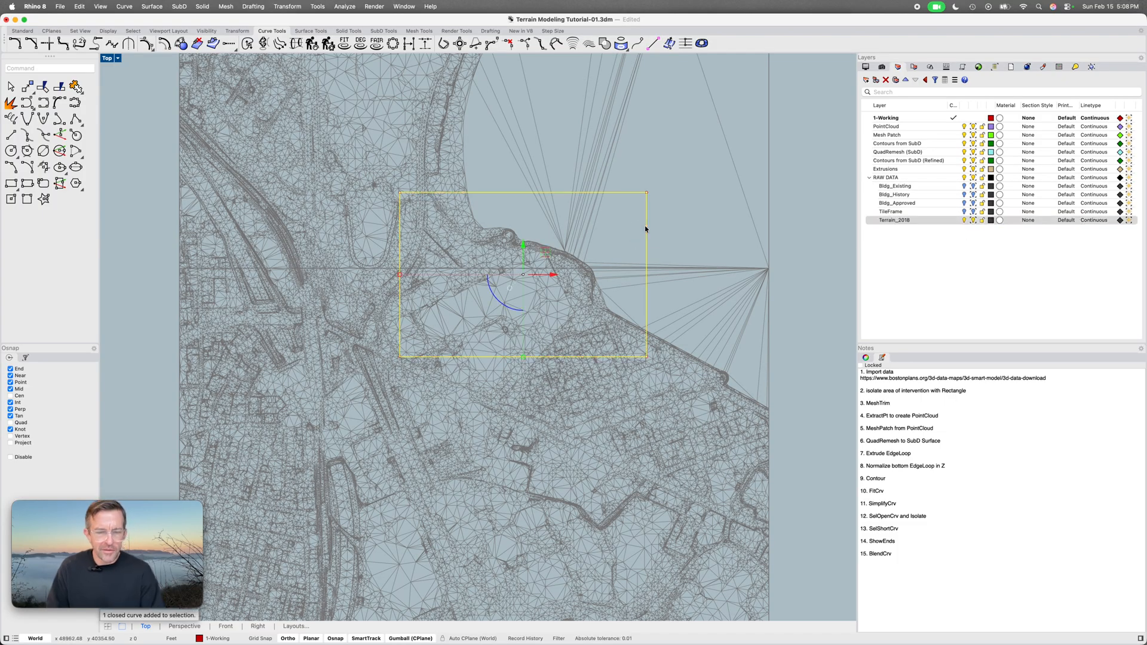
type("mand: Mesh")
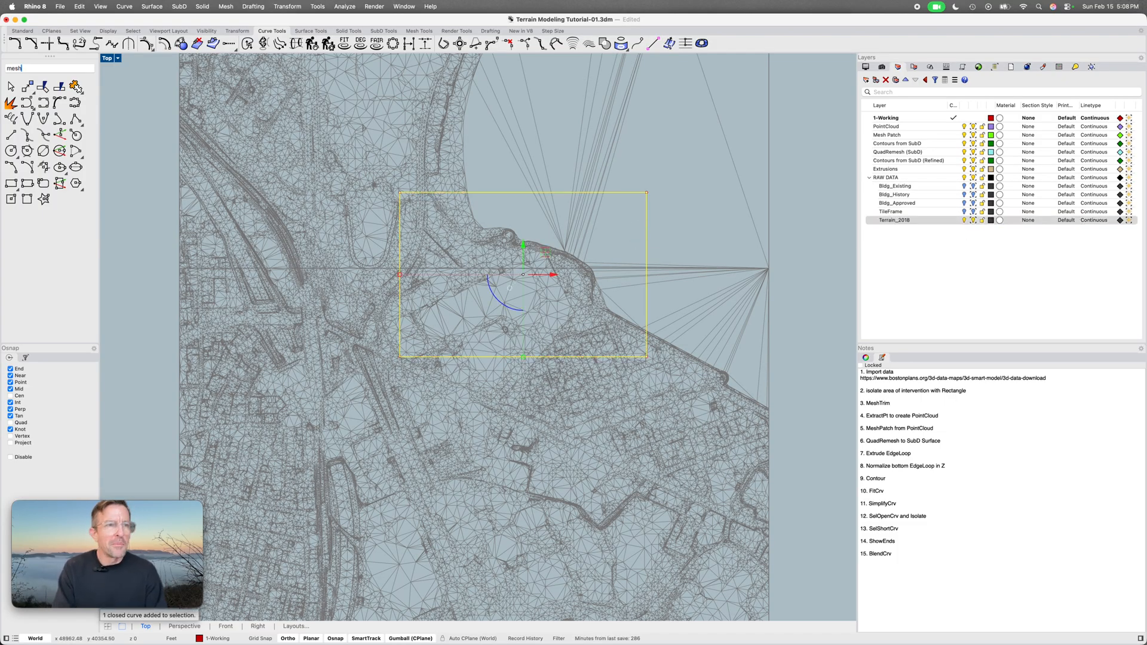
type("Trim")
key("Return")
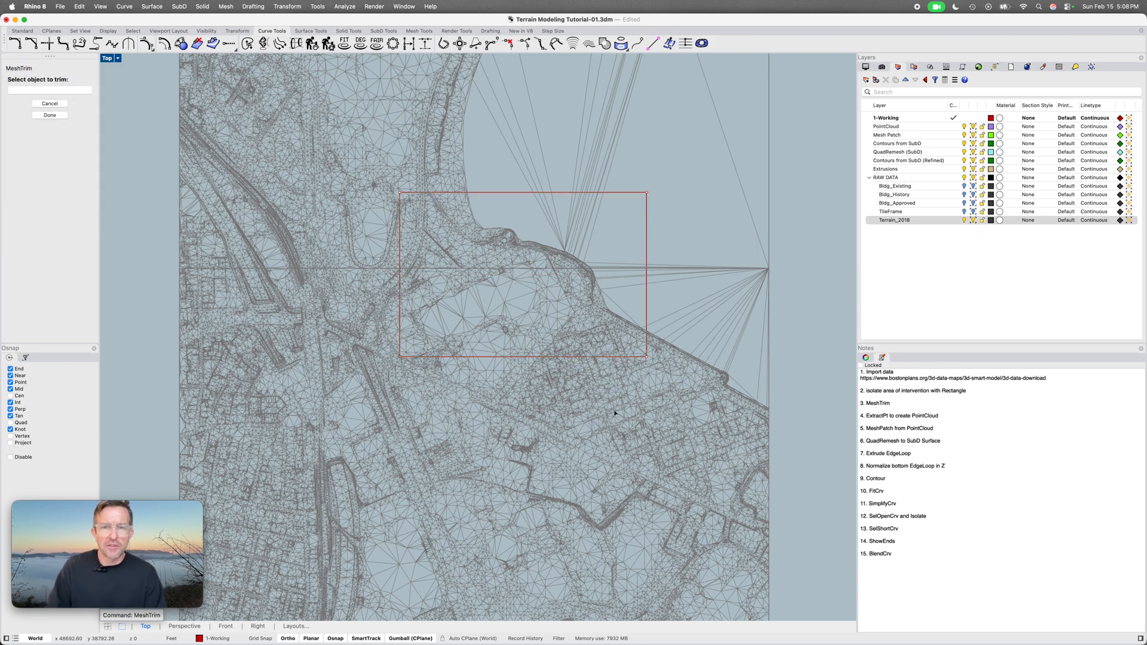
left_click(643, 404)
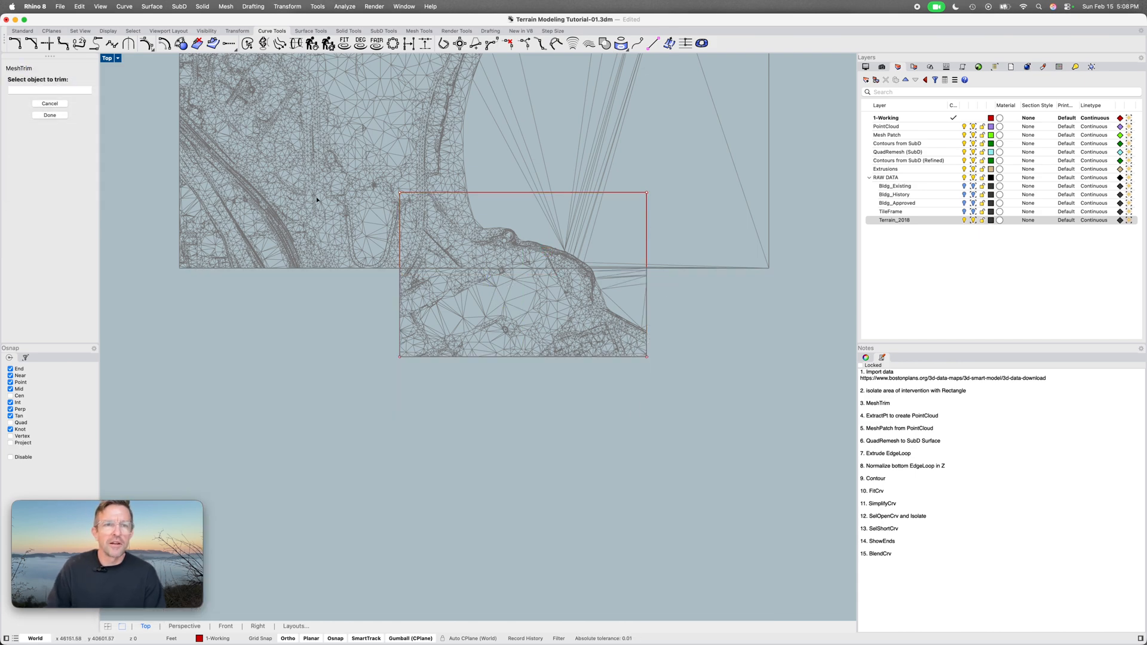
left_click(331, 199)
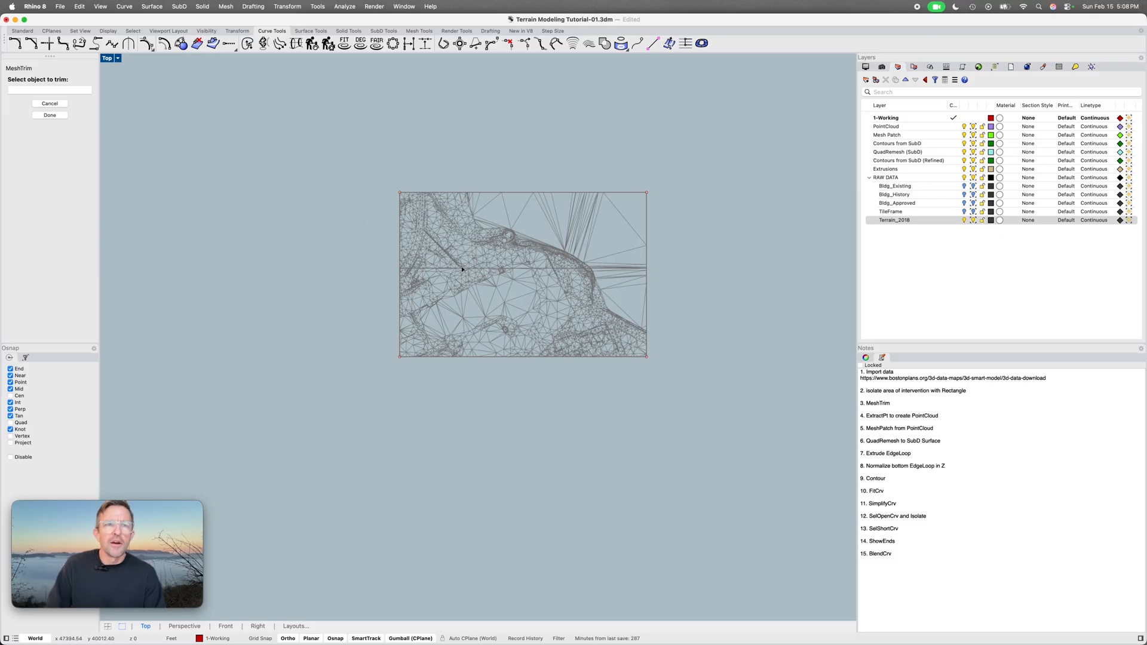
key("Return")
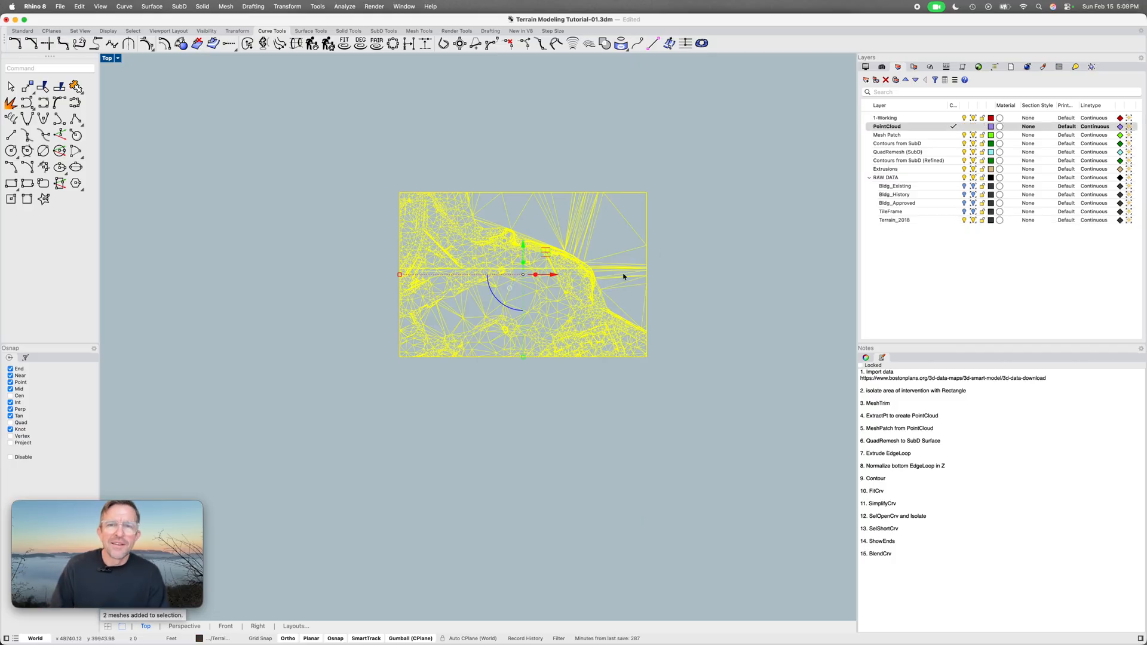
With PointCloud as the current layer, extract the points of both trimmed terrain meshes as one point cloud and clear the selection
left_click(665, 265)
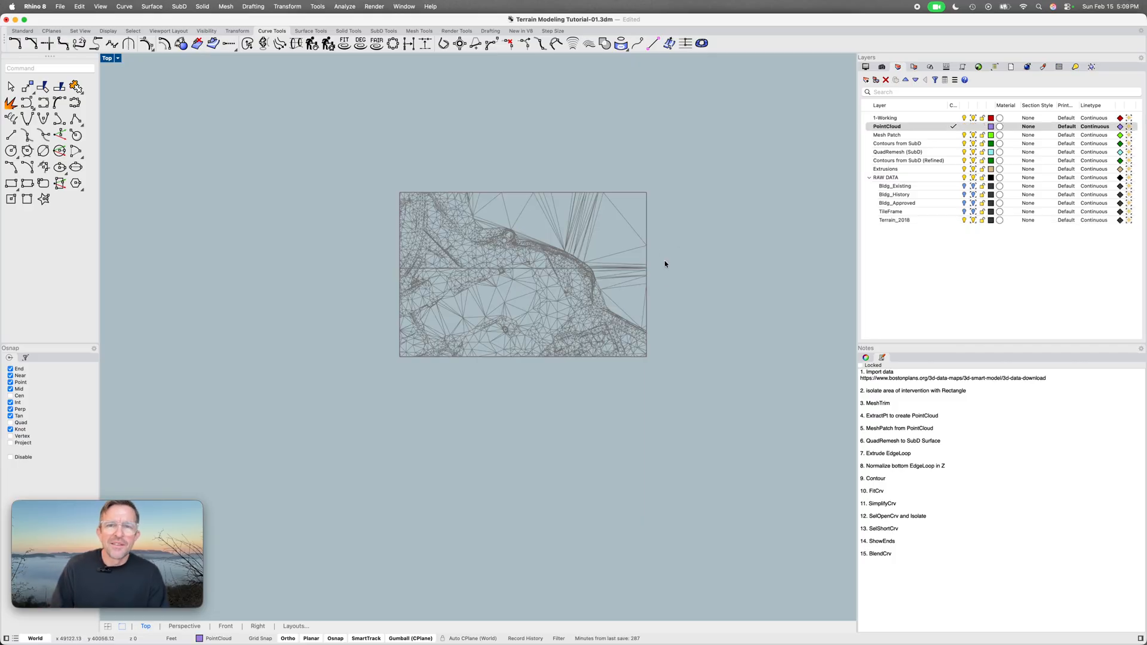
left_click(571, 286)
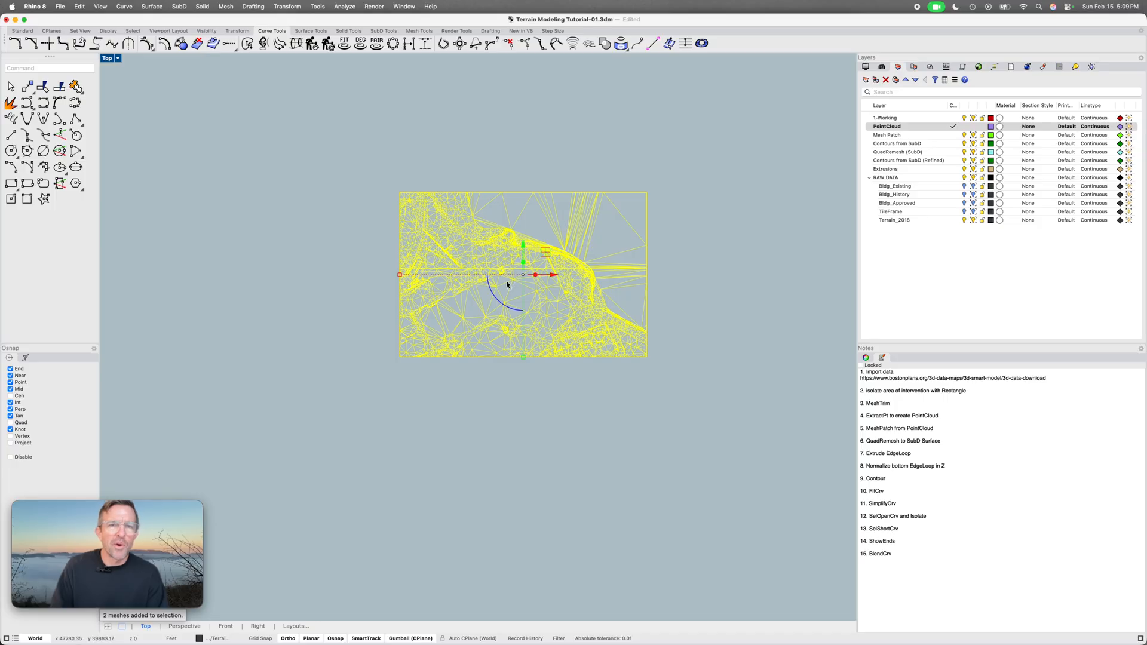
left_click(123, 7)
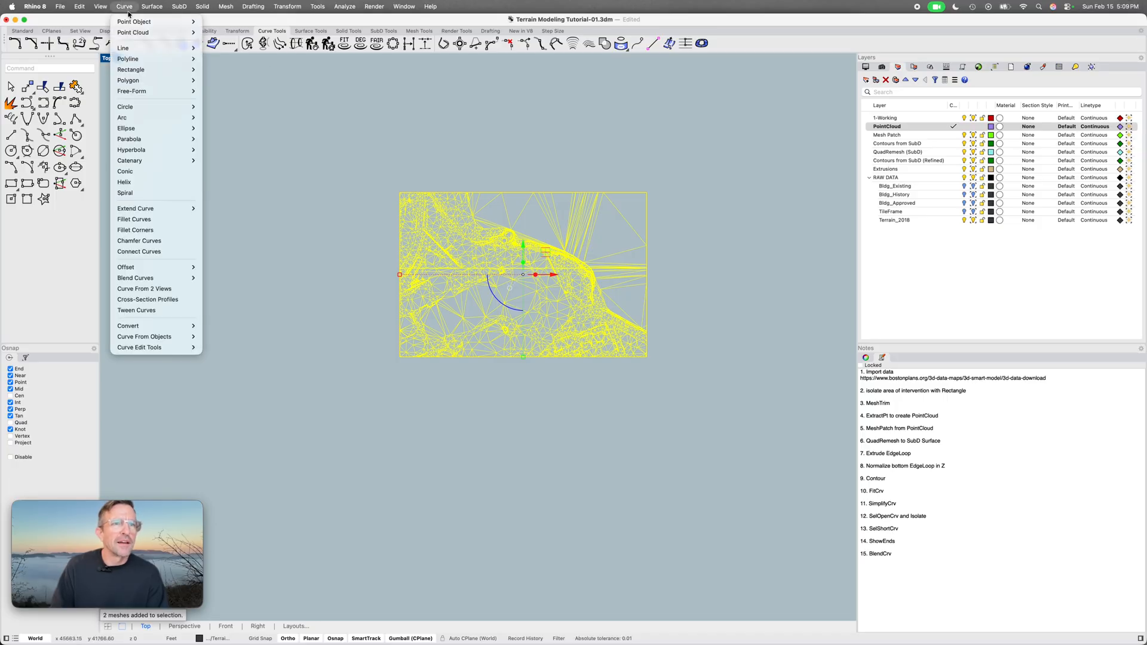
mouse_move(160, 341)
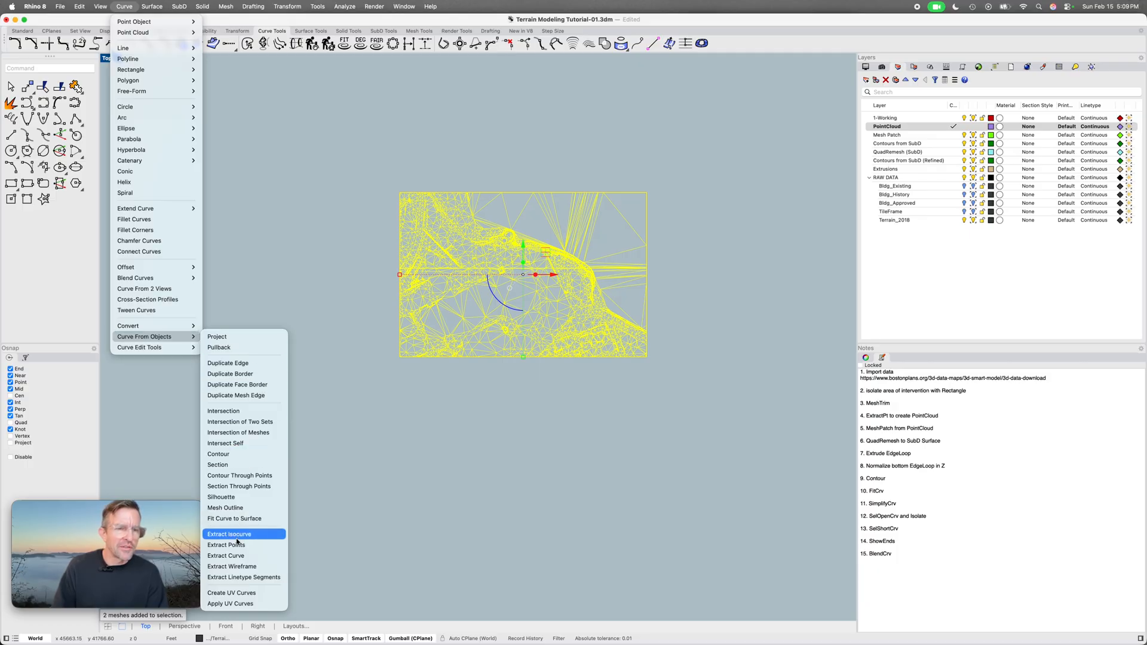
left_click(237, 546)
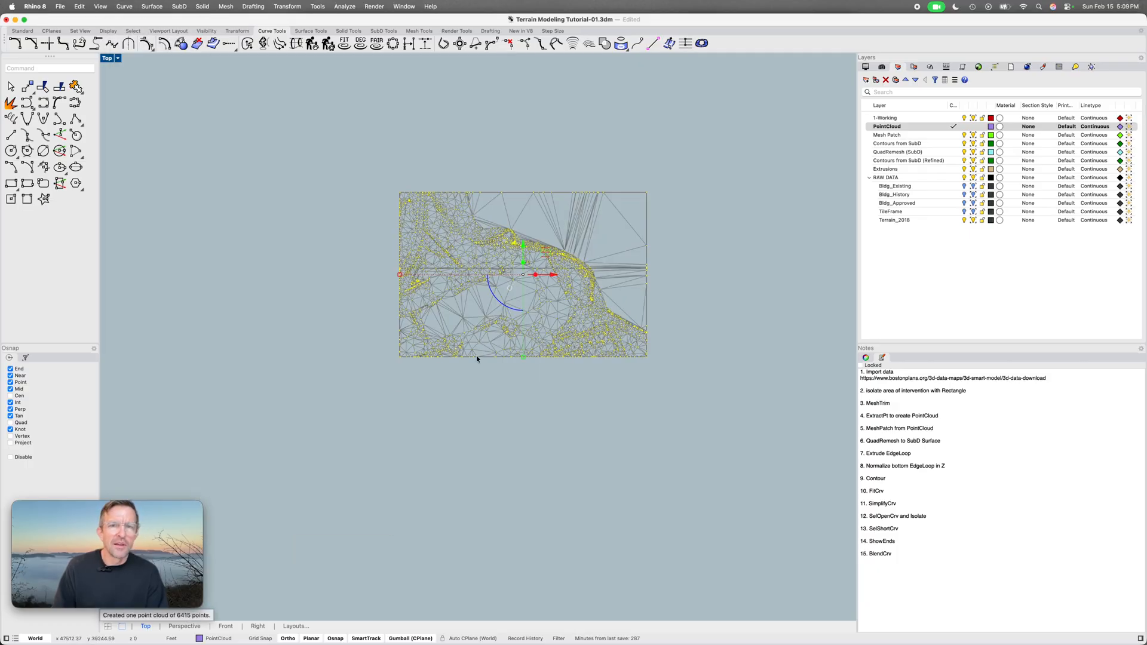
left_click(586, 274)
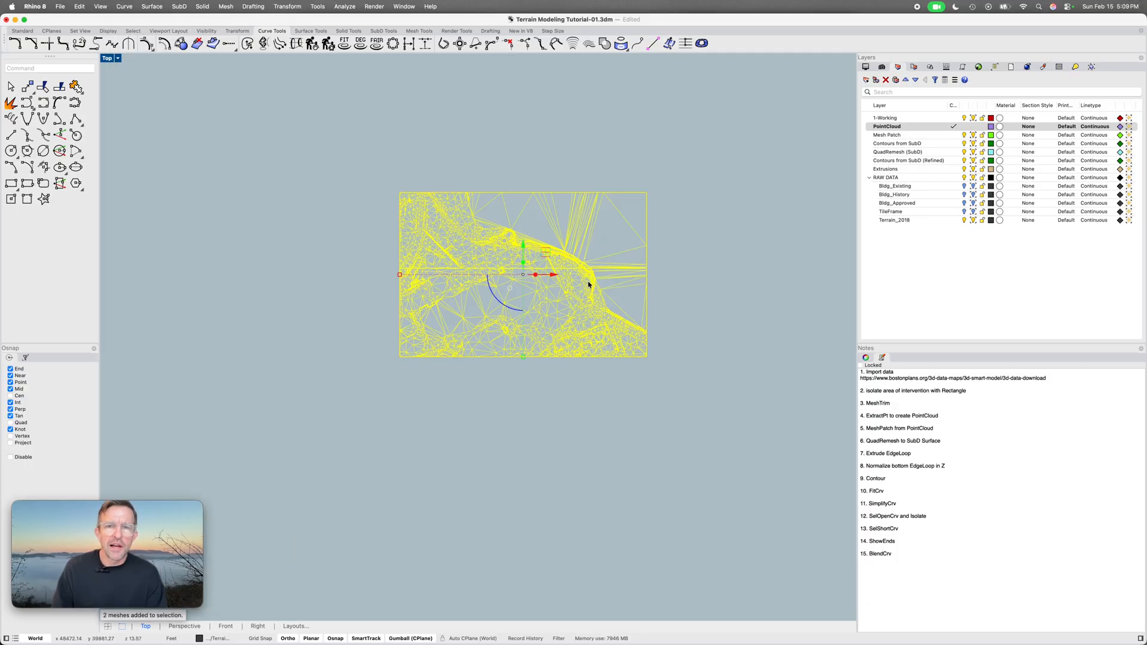
left_click(676, 287)
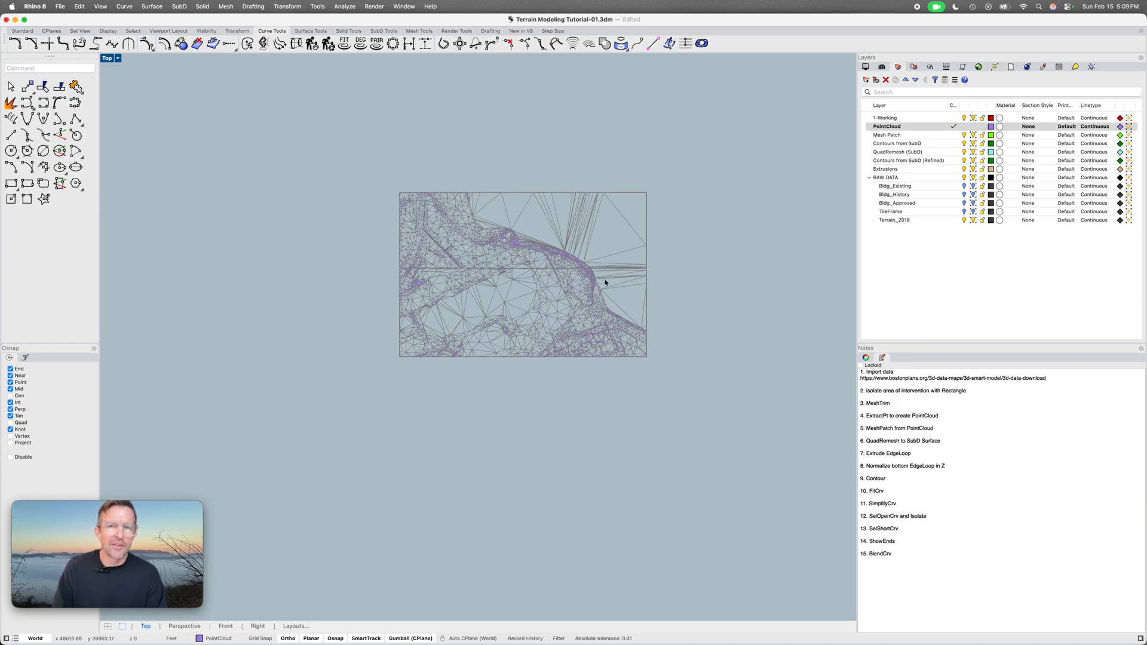
Turn off the Terrain_2018 layer and select the extracted point cloud
left_click(934, 128)
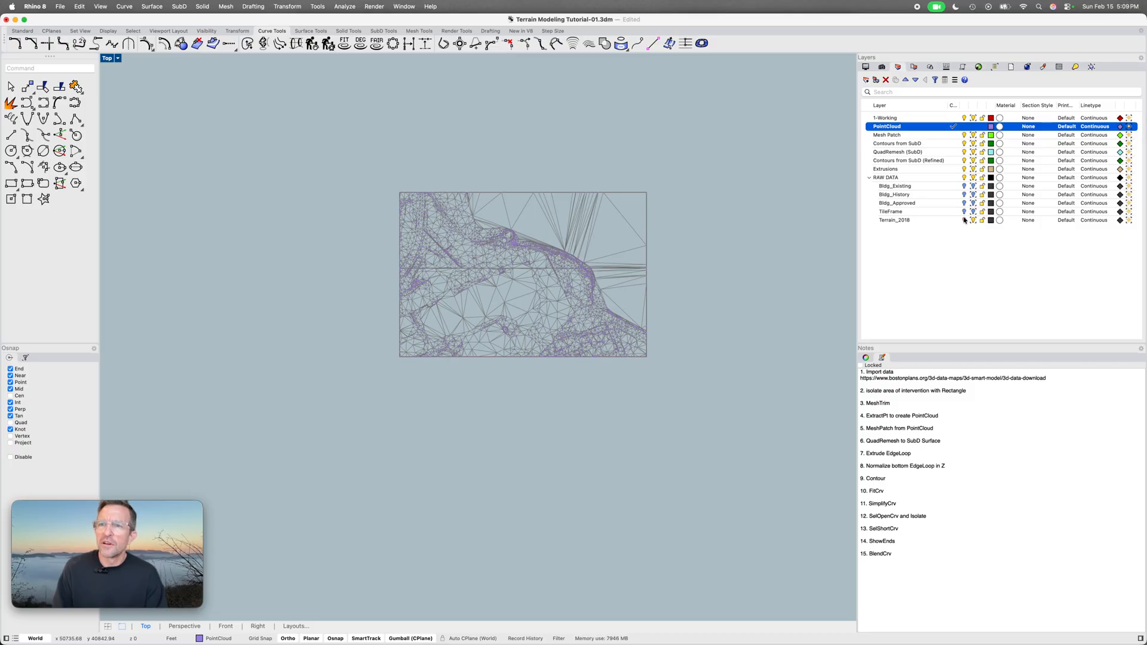
left_click(963, 220)
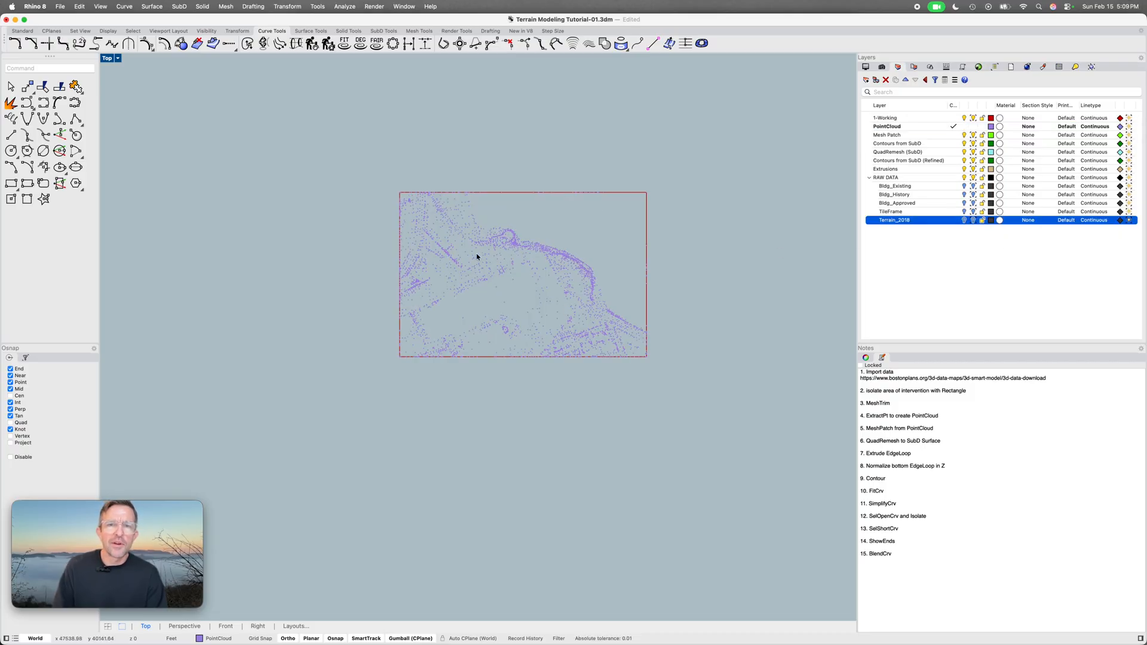
left_click(567, 263)
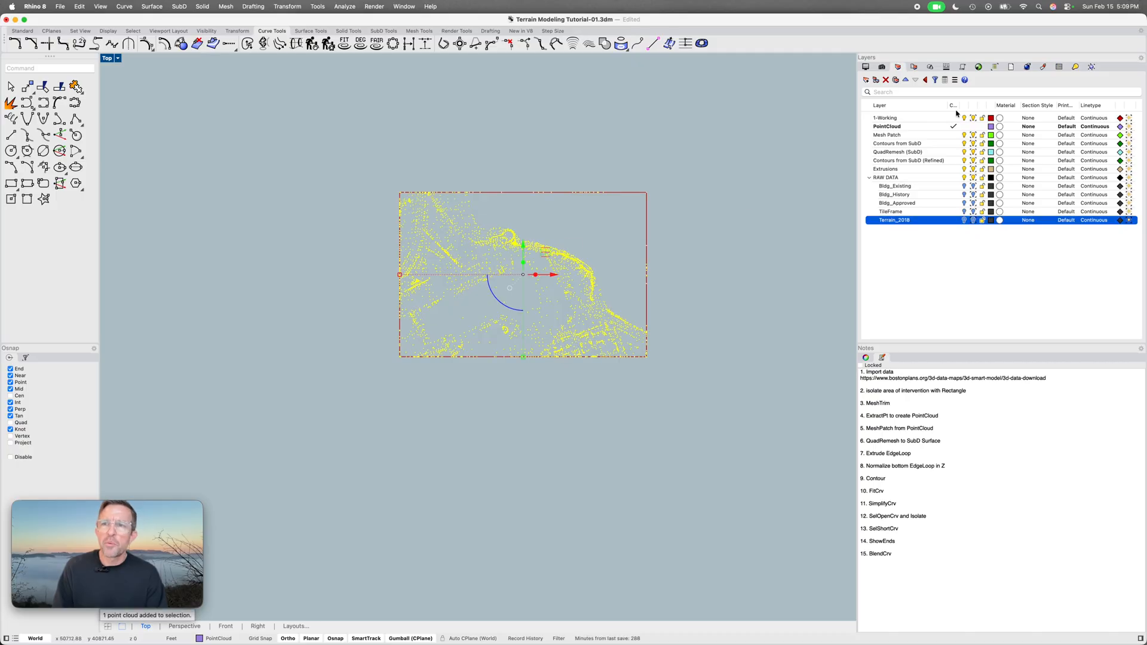
With Mesh Patch as the current layer, create a mesh from the selected point cloud using MeshPatch
left_click(954, 135)
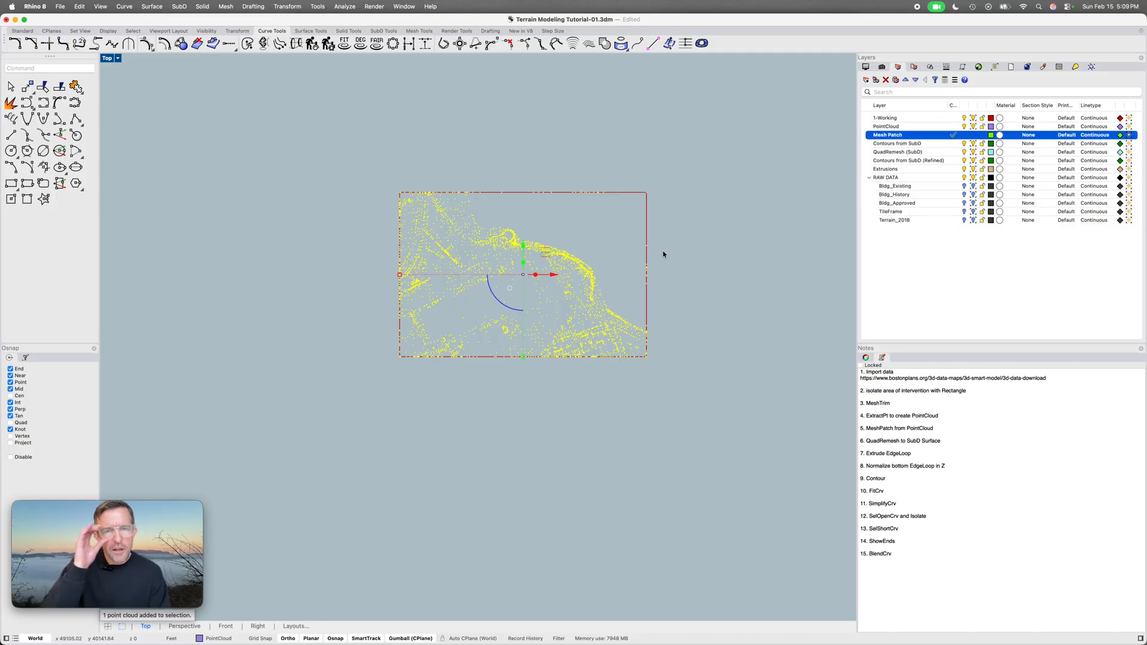
type("MeshPatch")
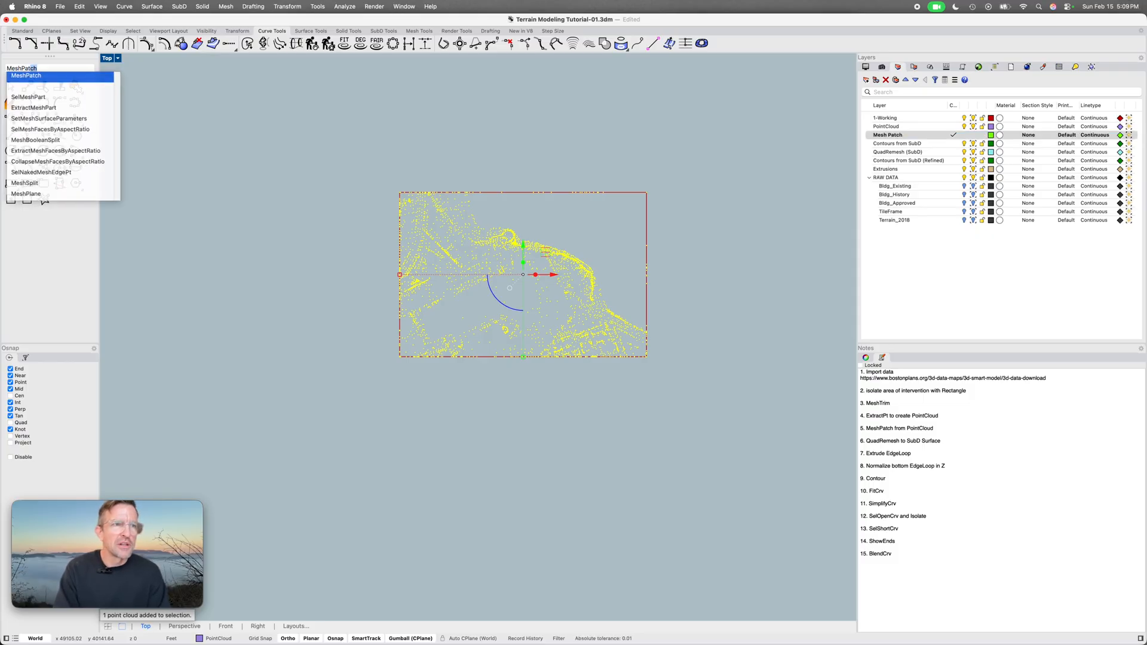
key("Return")
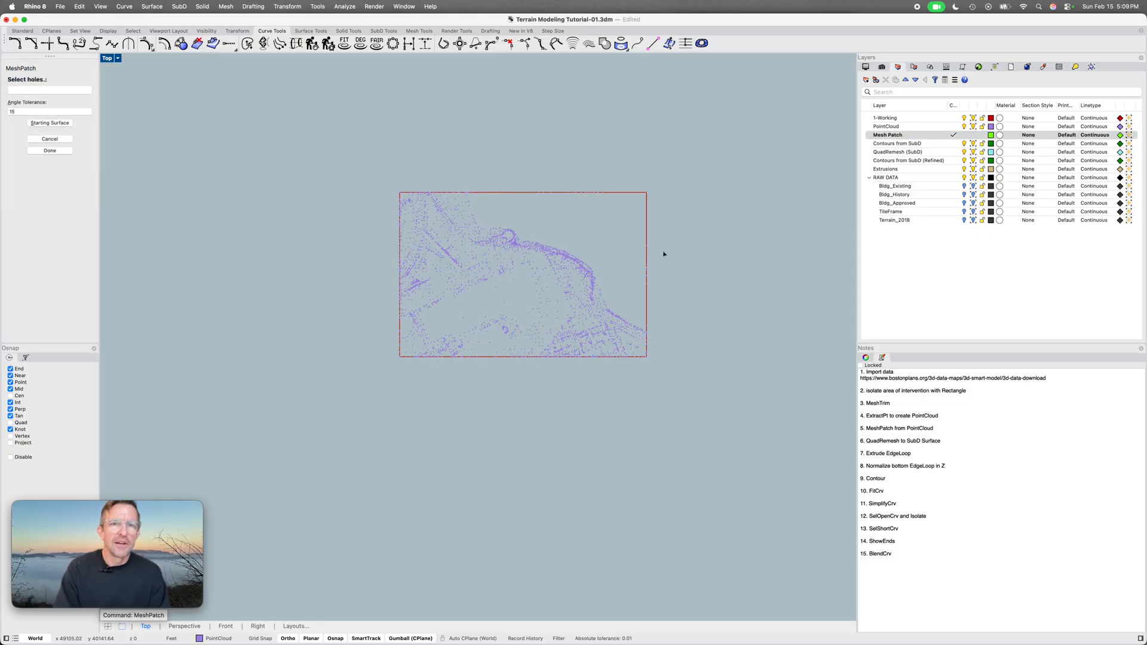
left_click(50, 150)
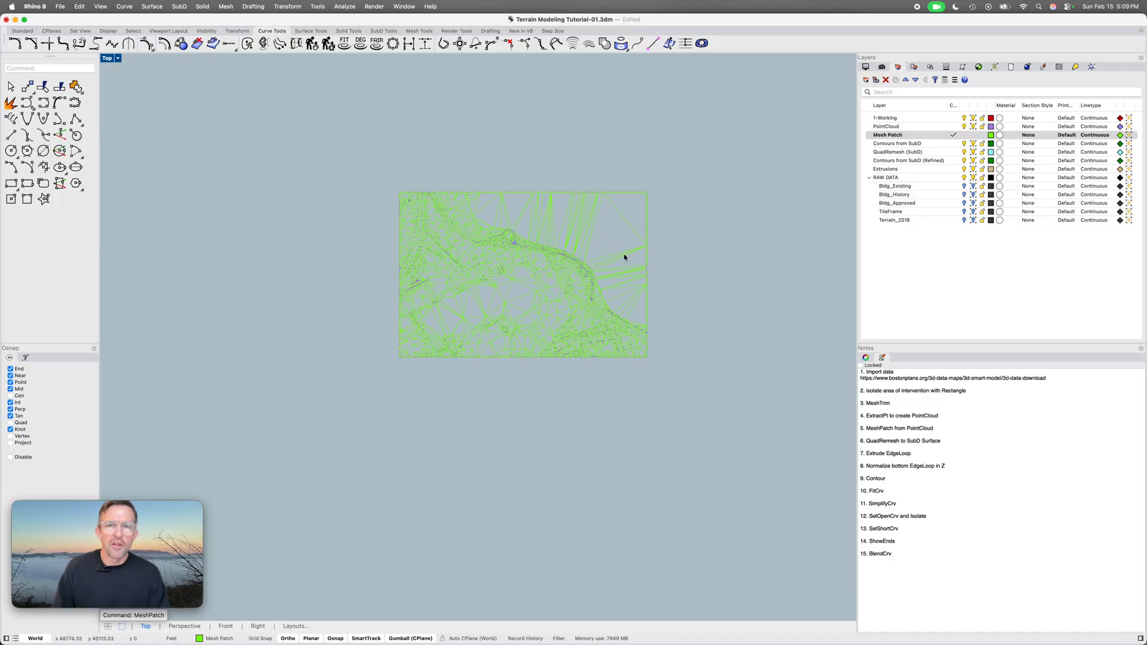
scroll(563, 289, "up", 5)
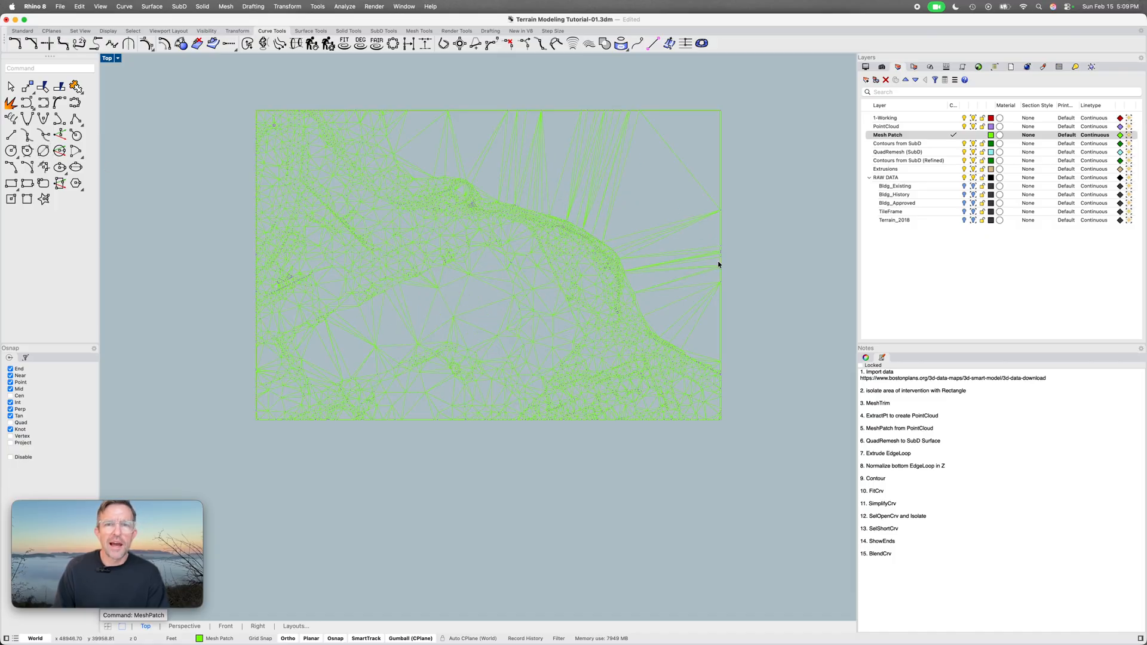
scroll(719, 263, "down", 2)
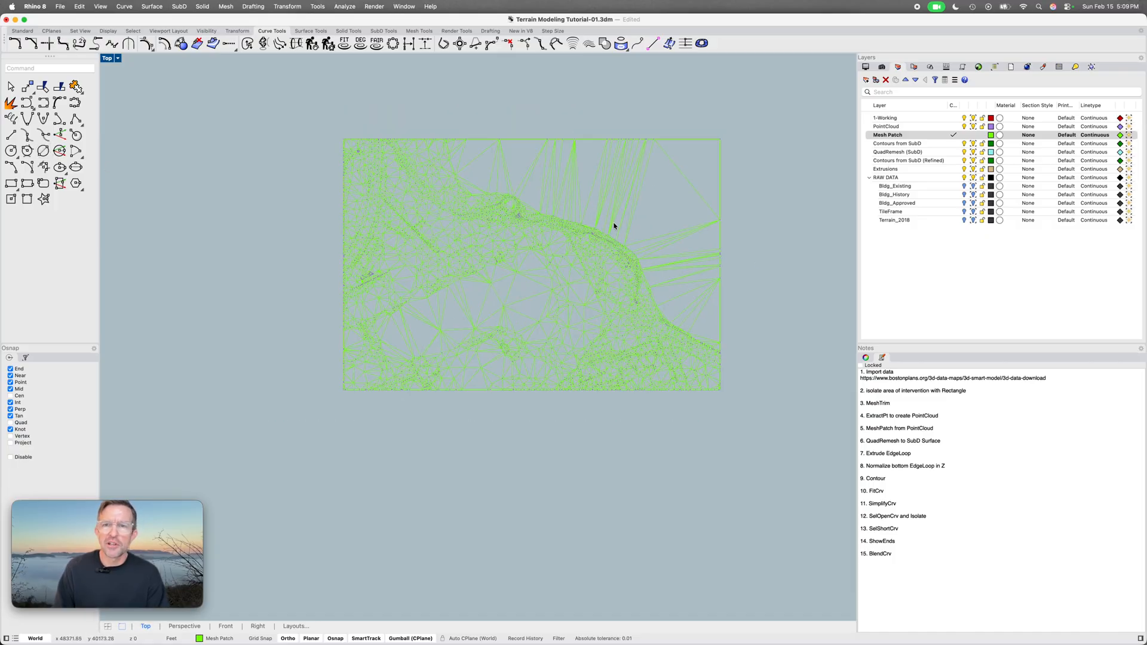
With QuadRemesh (SubD) as the current layer, start QuadRemesh on the patch mesh and turn on its preview
left_click(624, 210)
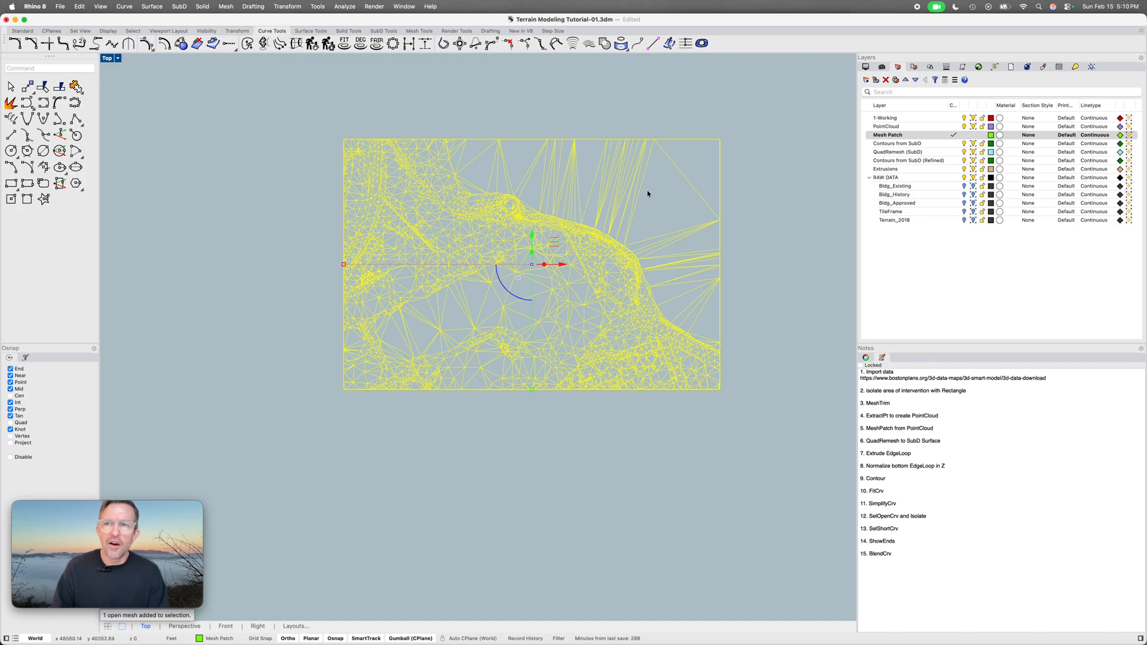
left_click(954, 153)
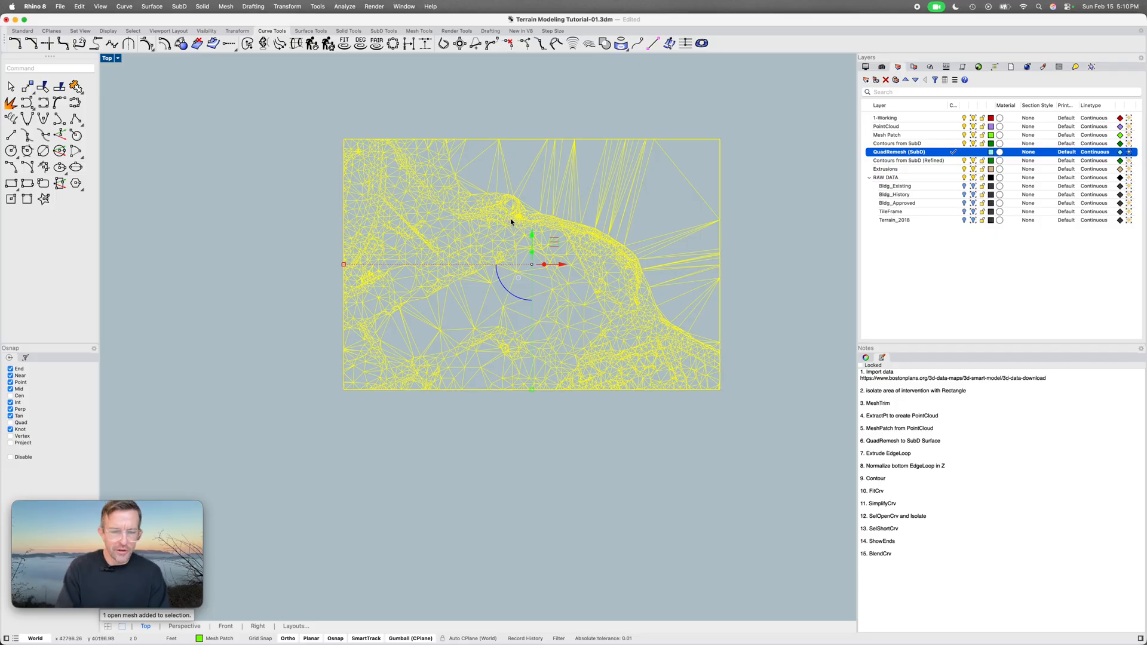
type("QuadRemesh")
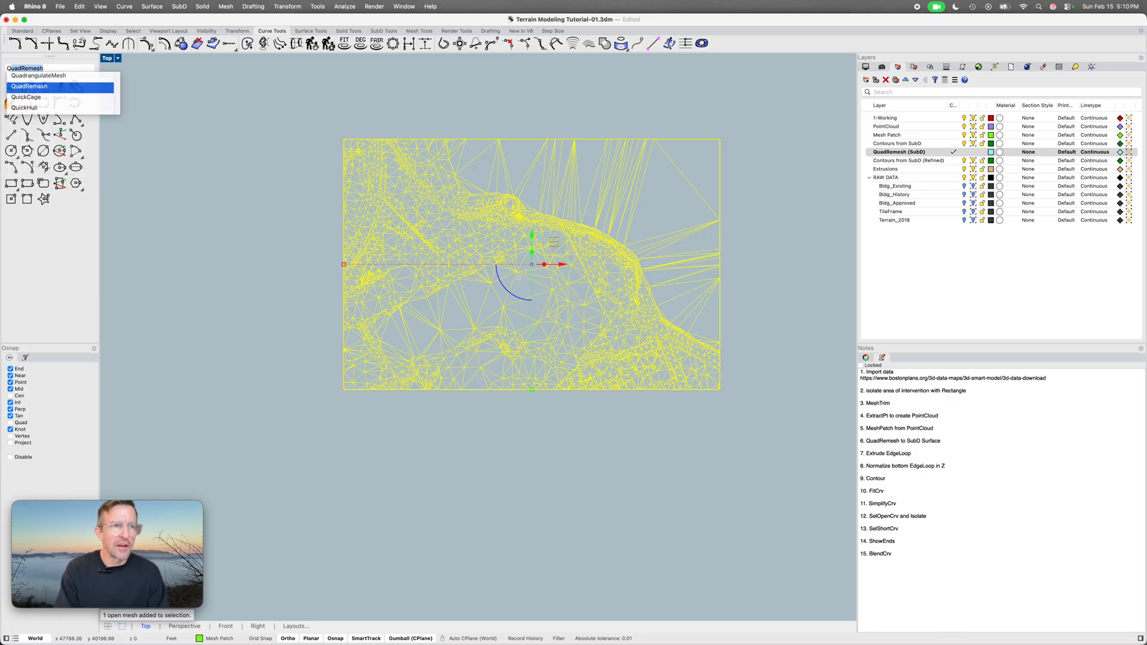
key("Return")
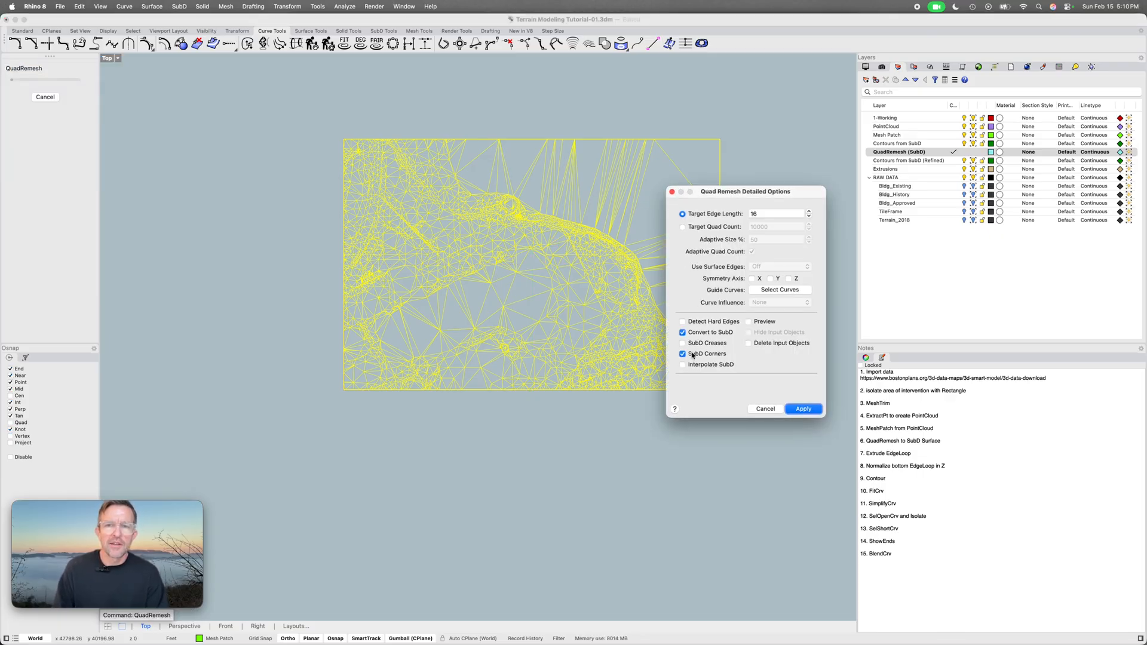
left_click(749, 322)
Compare the mesh corner with SubD Corners off and on, and apply the remesh as a SubD with corners and target edge length 16
left_click(691, 354)
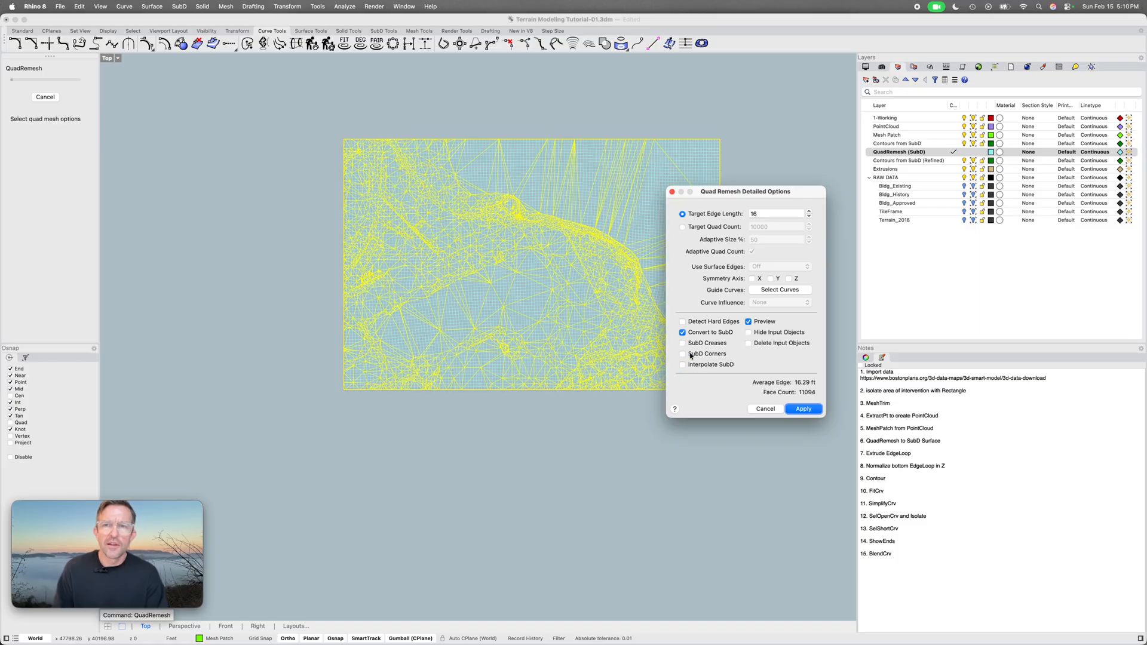
scroll(355, 399, "up", 10)
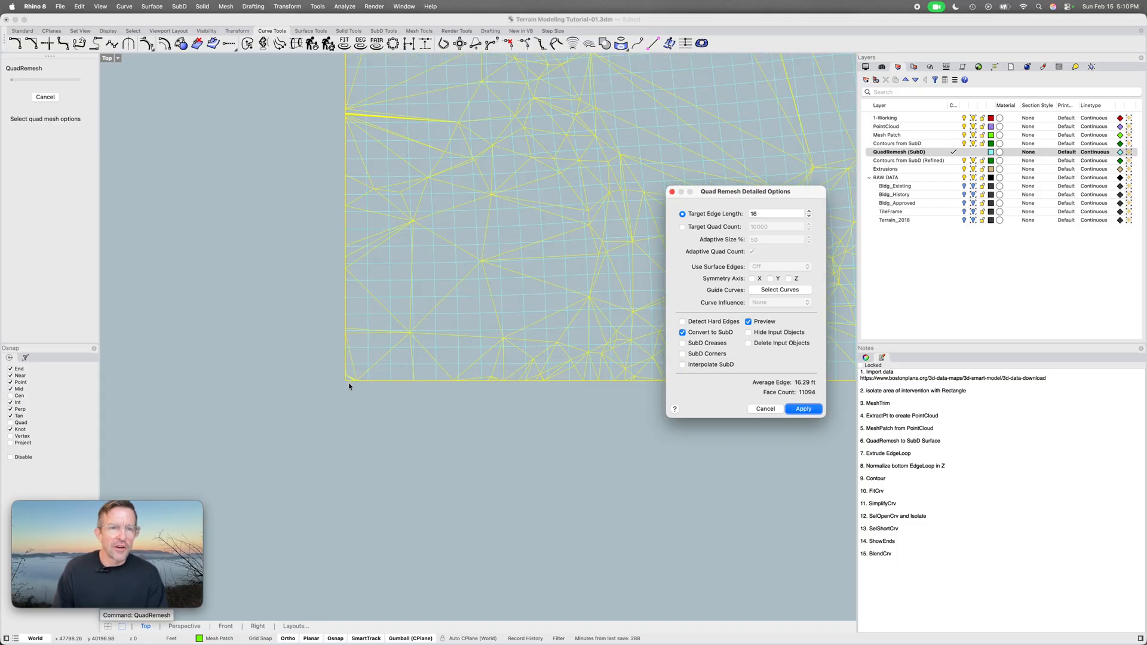
scroll(350, 387, "up", 3)
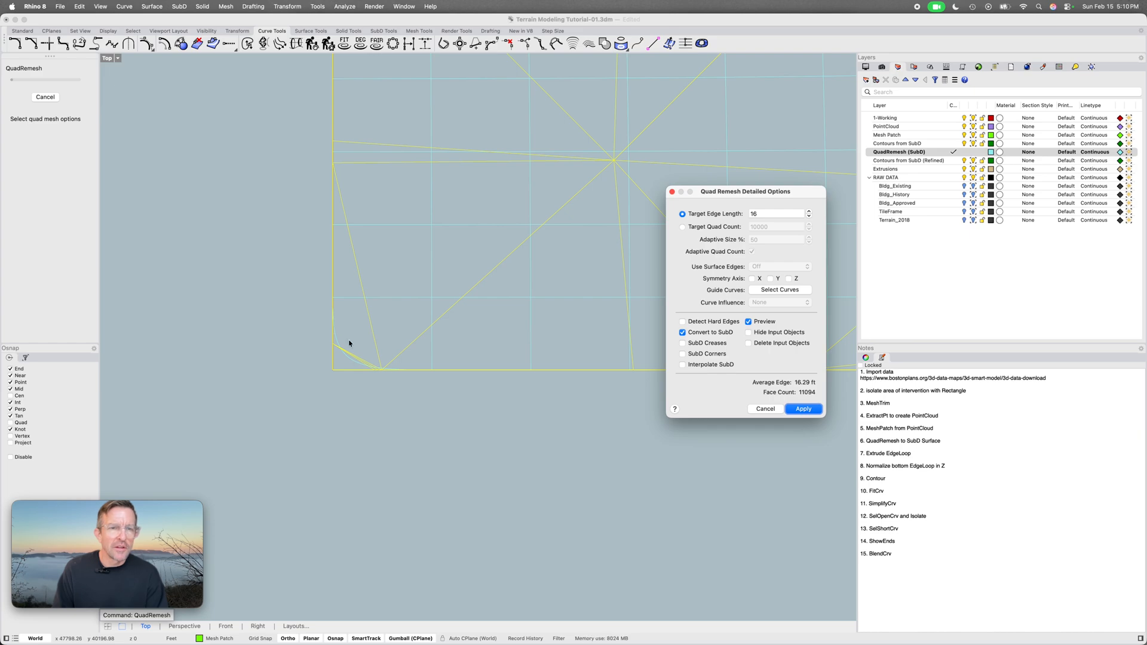
left_click(683, 354)
scroll(550, 295, "down", 8)
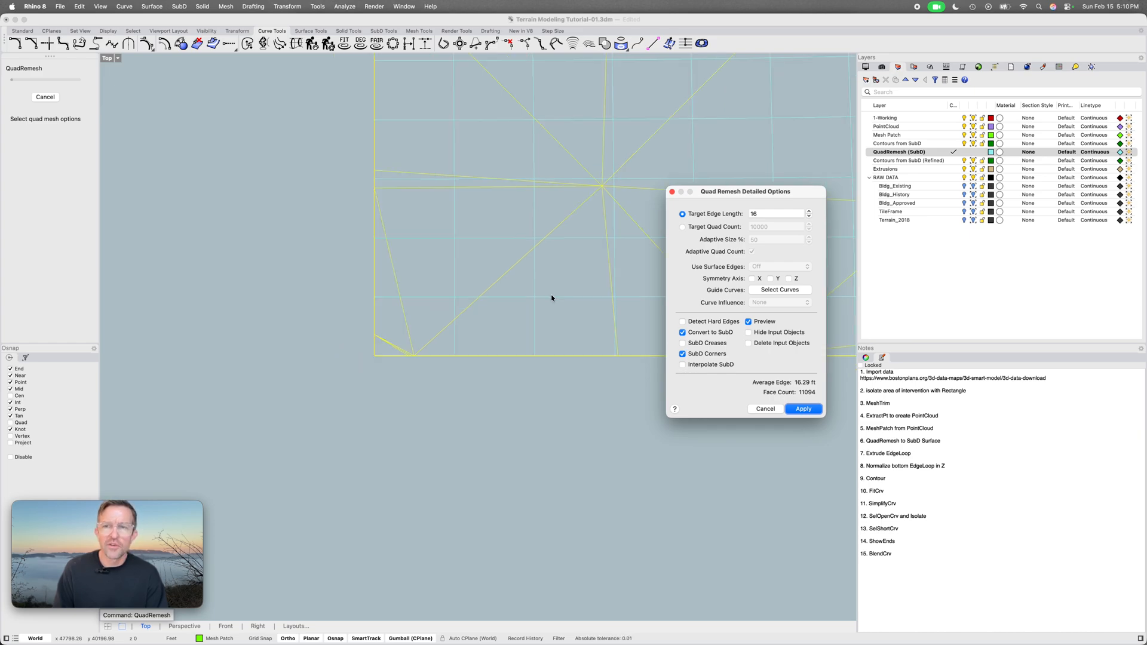
right_click_drag(586, 234, 337, 357)
right_click_drag(504, 289, 382, 354)
scroll(488, 296, "down", 6)
right_click_drag(540, 256, 440, 320)
scroll(560, 245, "down", 4)
scroll(560, 246, "down", 2)
right_click_drag(559, 245, 397, 353)
right_click_drag(481, 290, 431, 340)
right_click_drag(466, 315, 466, 328)
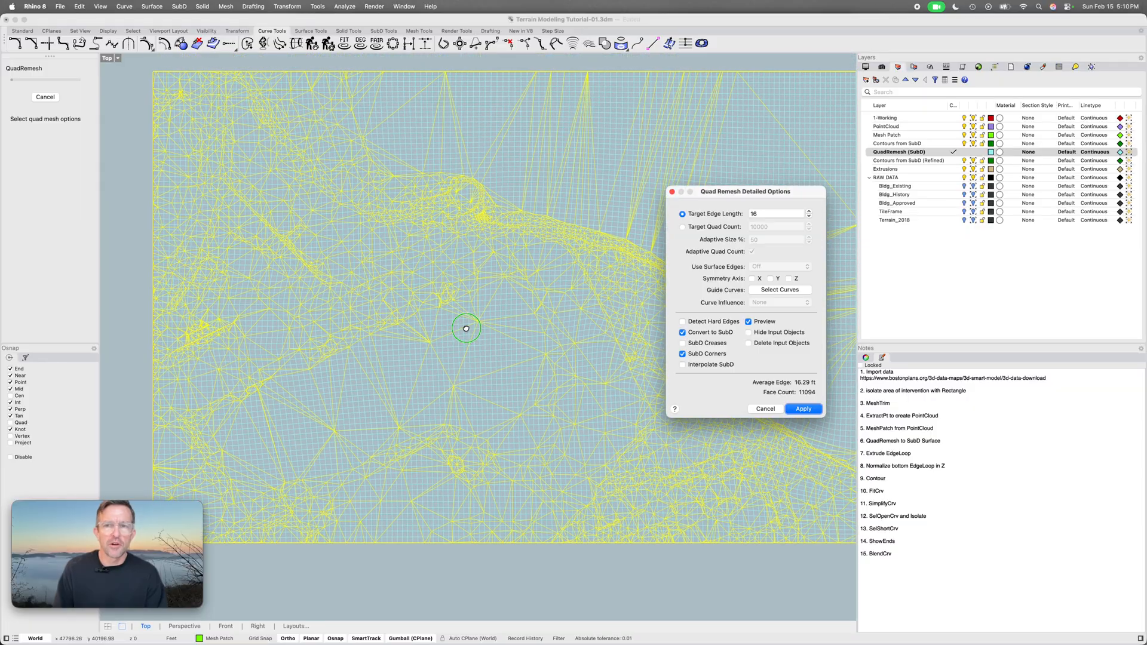
left_click(811, 413)
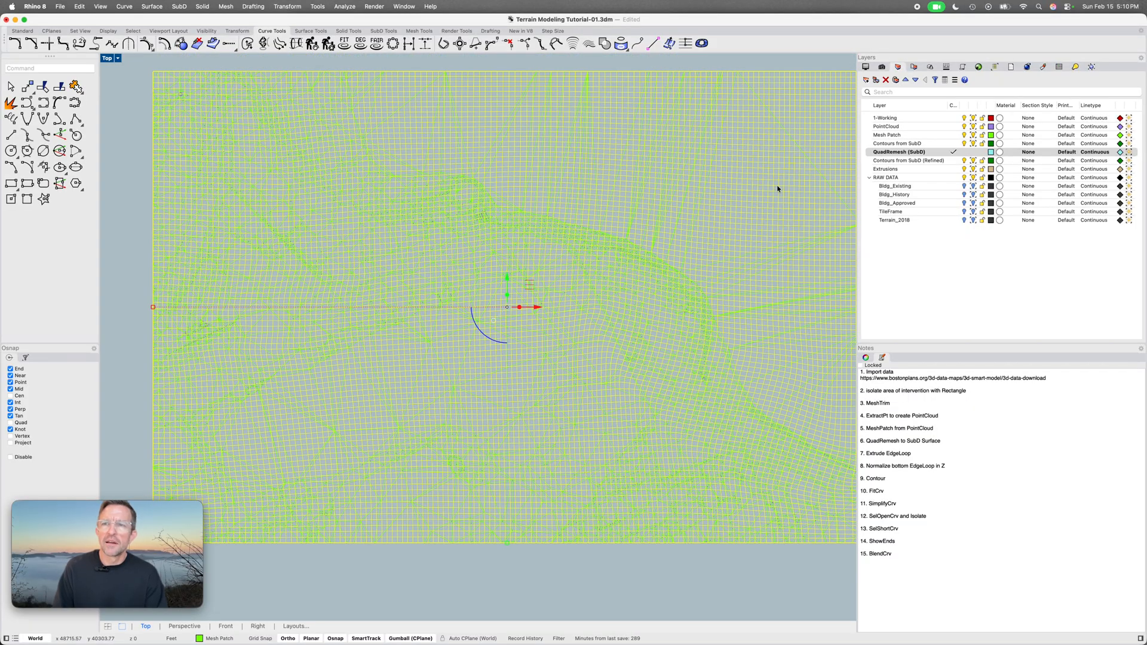
Move the new SubD terrain to the QuadRemesh (SubD) layer and turn off the PointCloud and Mesh Patch layers
type("ch")
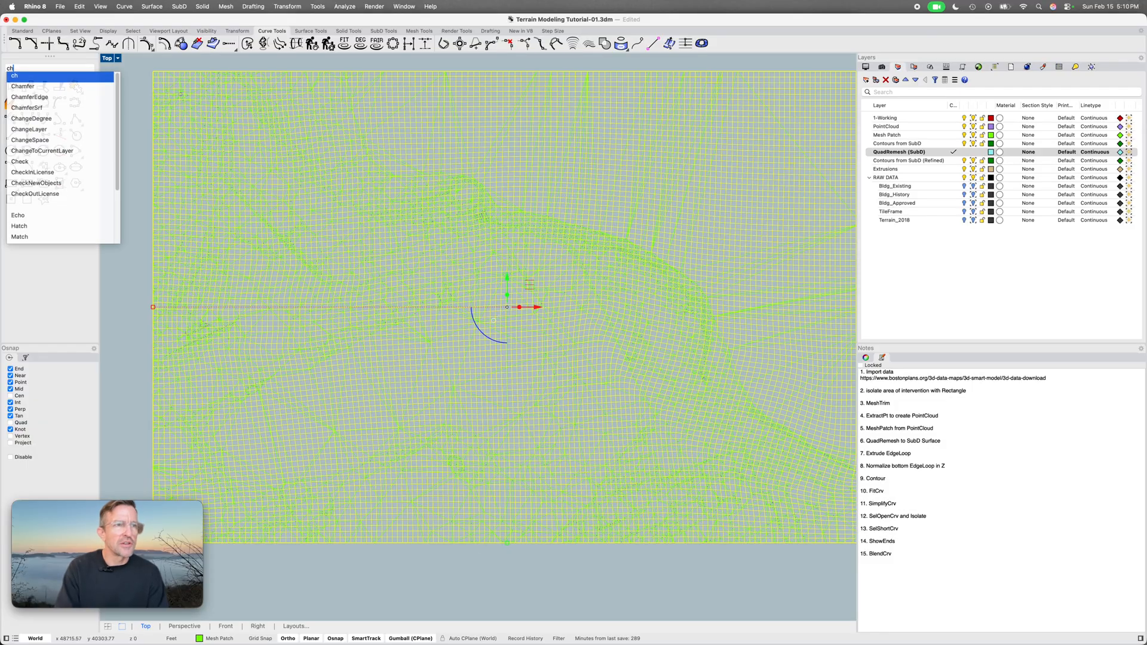
key("Return")
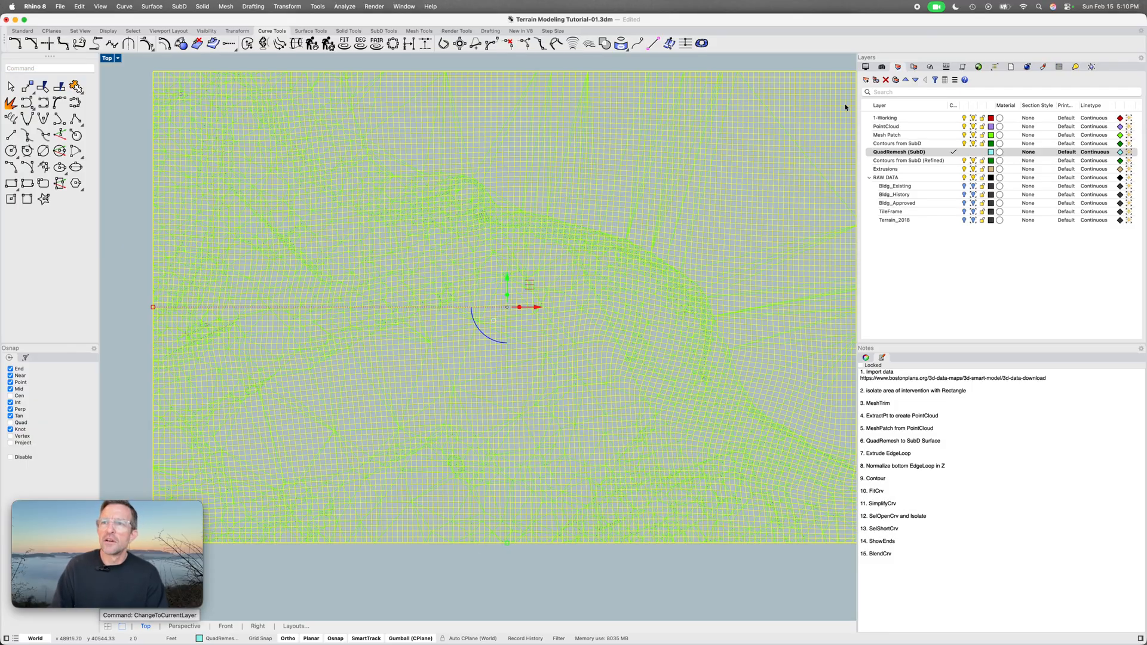
left_click(964, 127)
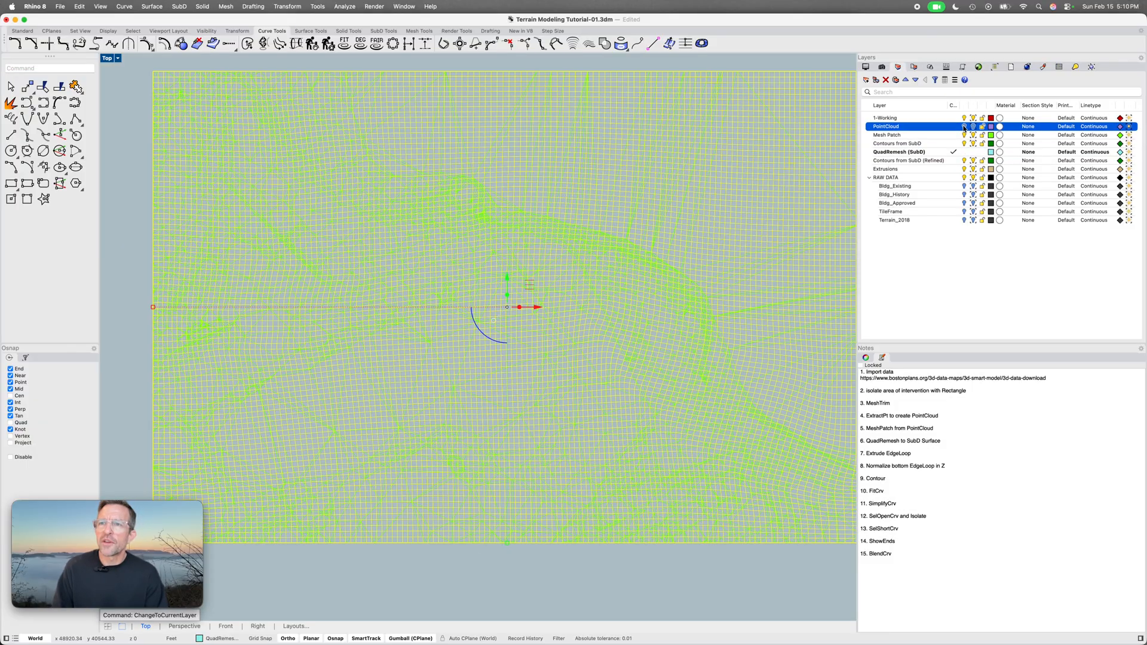
left_click(765, 68)
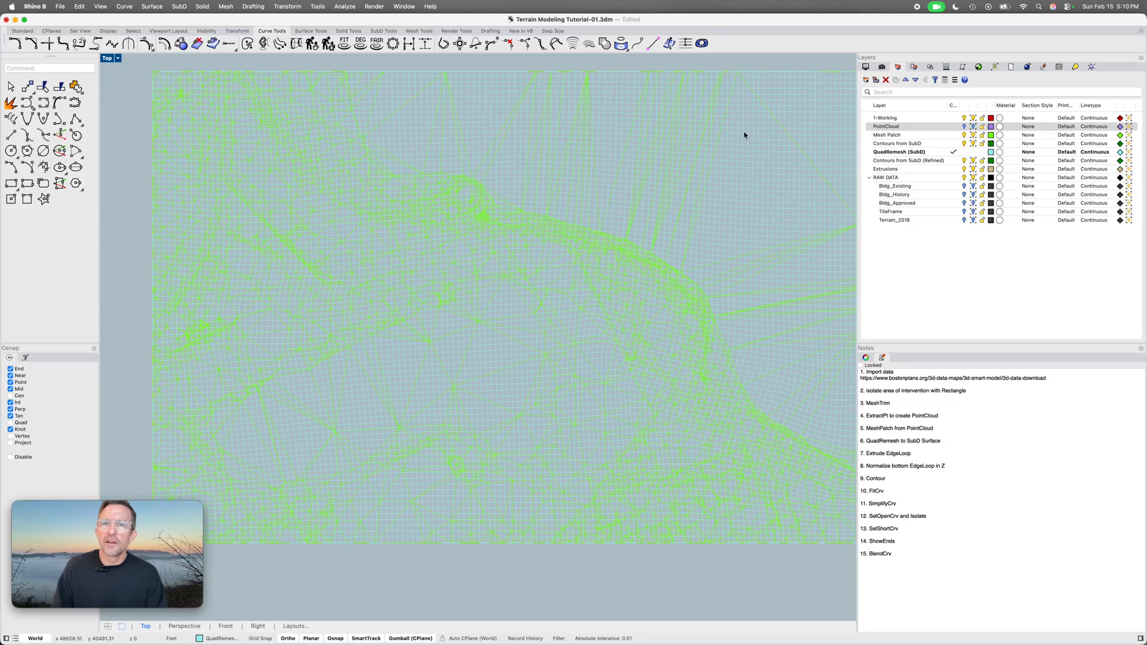
left_click(963, 136)
Show the SubD terrain in the Perspective view with the Shaded display mode and clear the selection
left_click(693, 240)
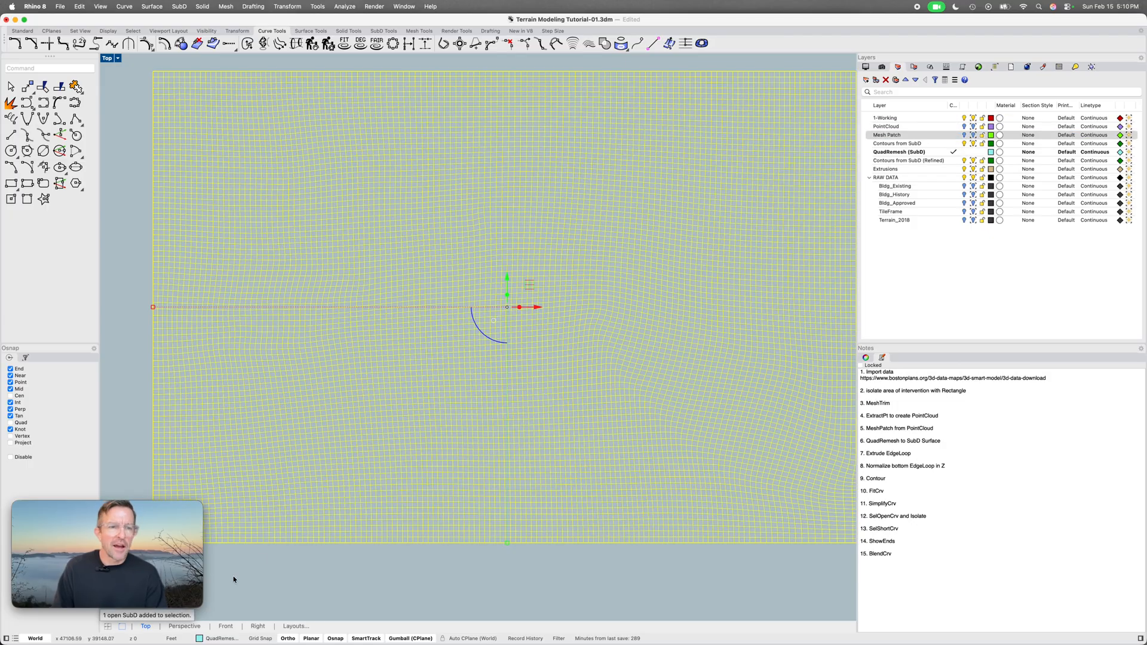
left_click(183, 627)
right_click_drag(445, 454, 389, 436)
scroll(524, 414, "up", 5)
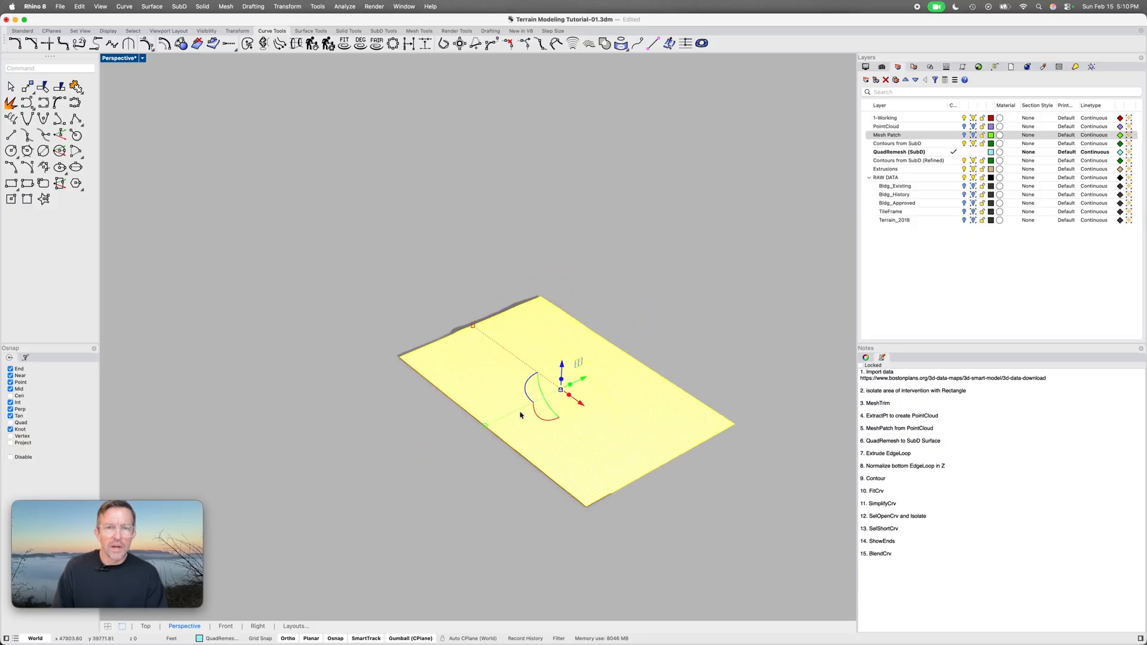
right_click_drag(520, 415, 602, 410)
left_click(483, 491)
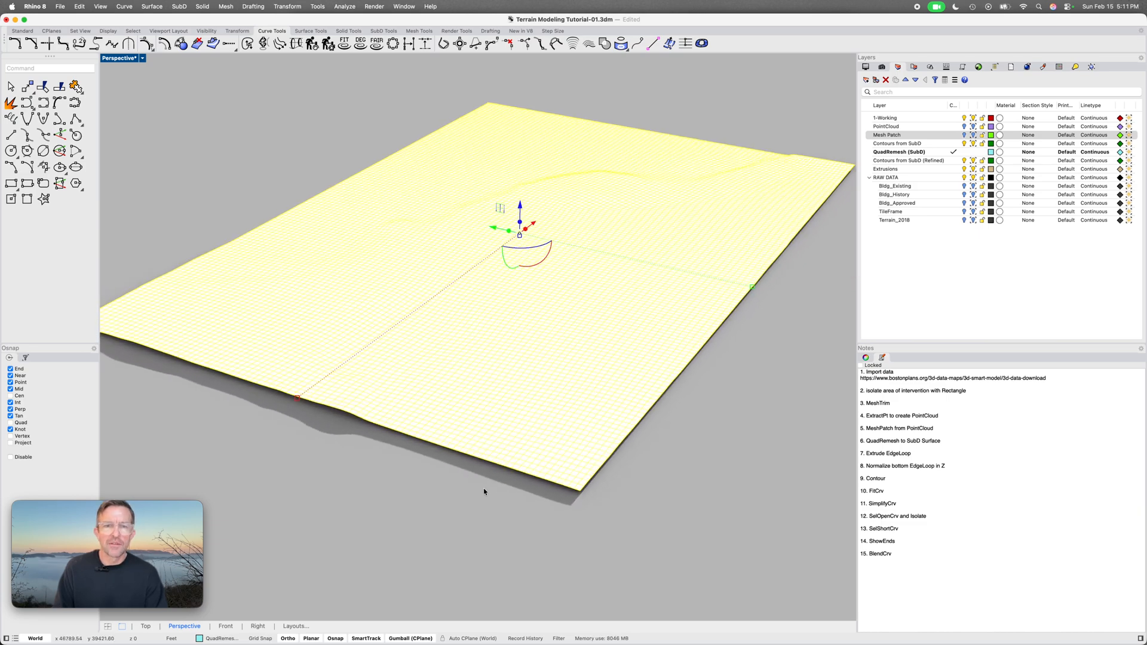
left_click(519, 447)
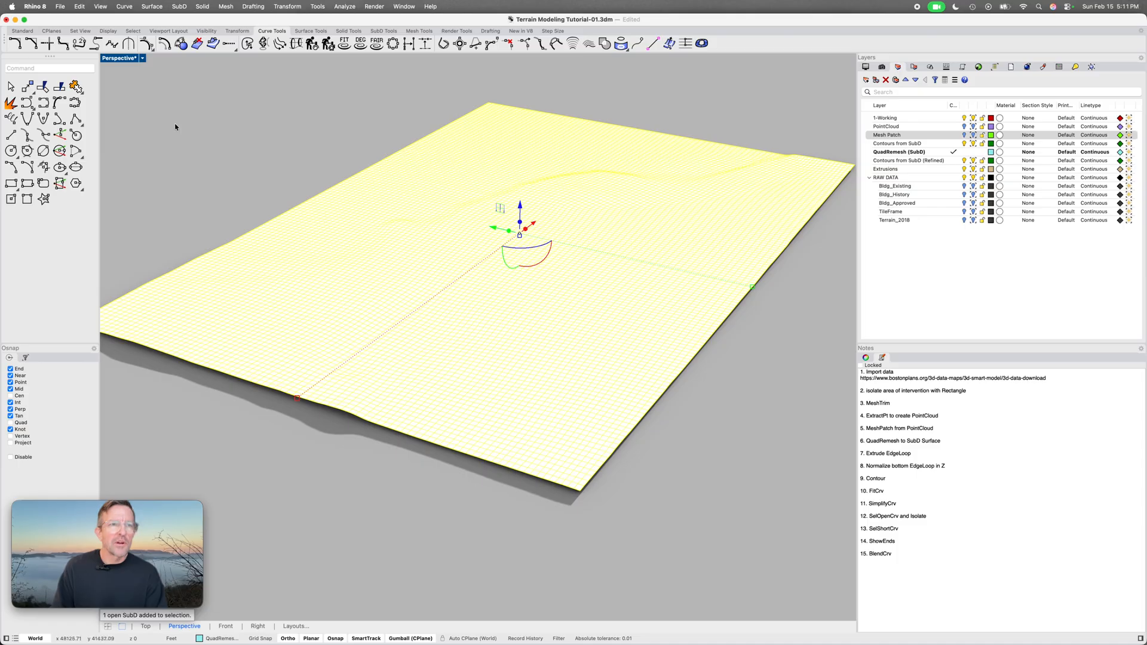
key("ctrl+alt+s")
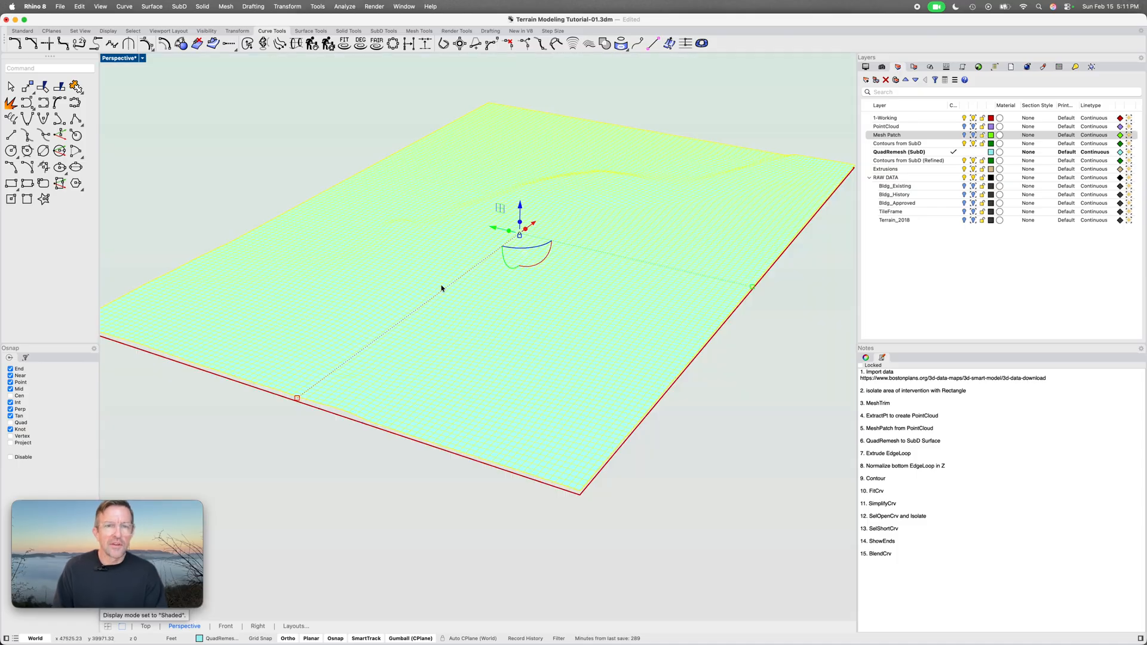
right_click_drag(444, 289, 501, 257, "shift")
left_click(180, 315)
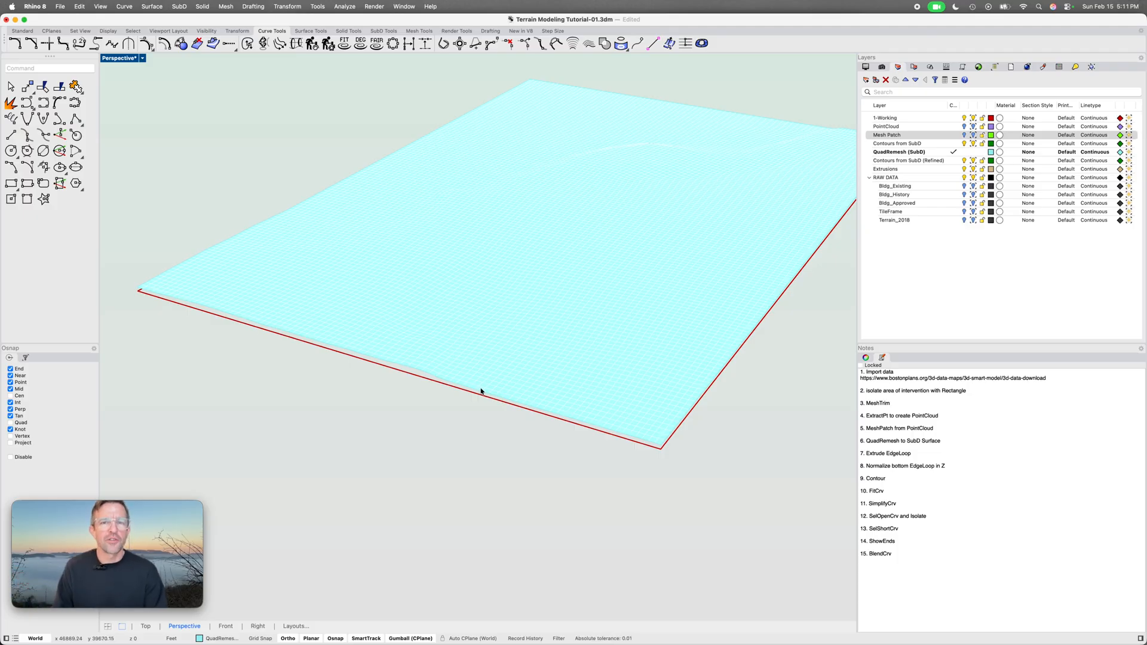
mouse_move(481, 391)
right_mouse_down()
mouse_move(507, 384)
mouse_move(489, 386)
right_mouse_up()
scroll(432, 363, "up", 2)
scroll(431, 363, "up", 2)
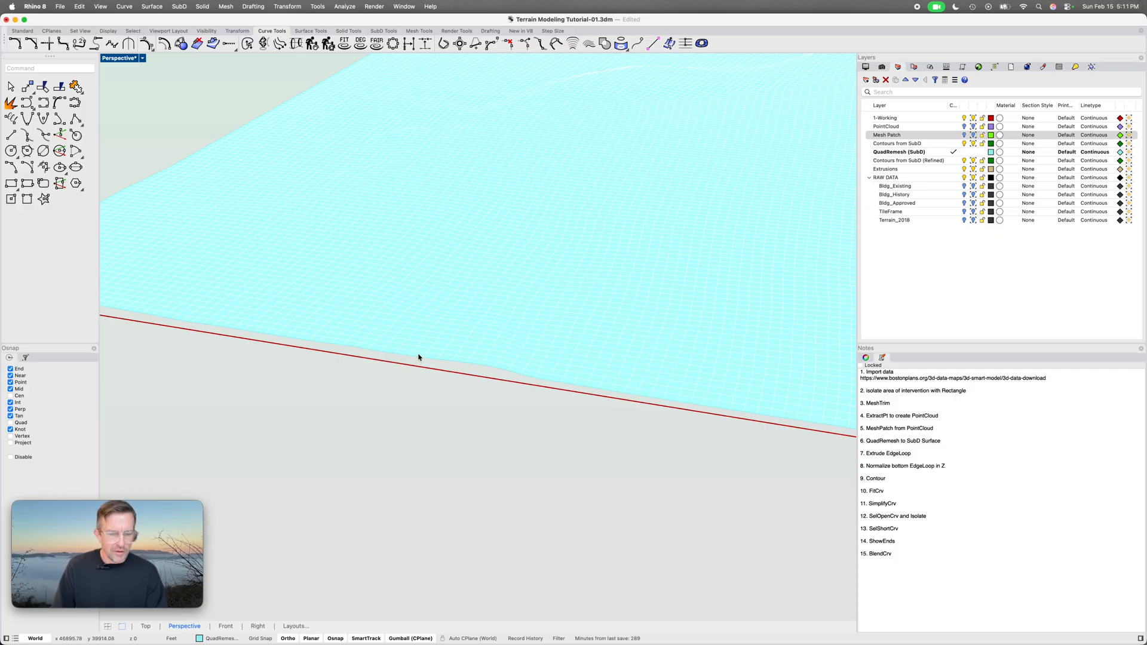
scroll(420, 356, "up", 2)
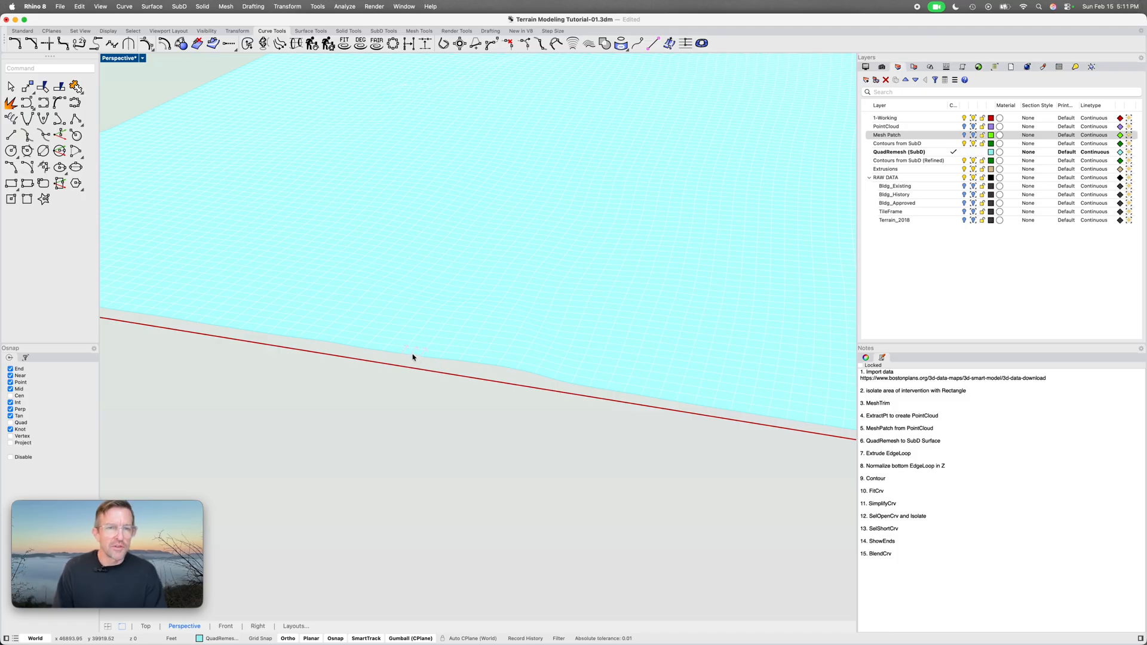
double_click(412, 357)
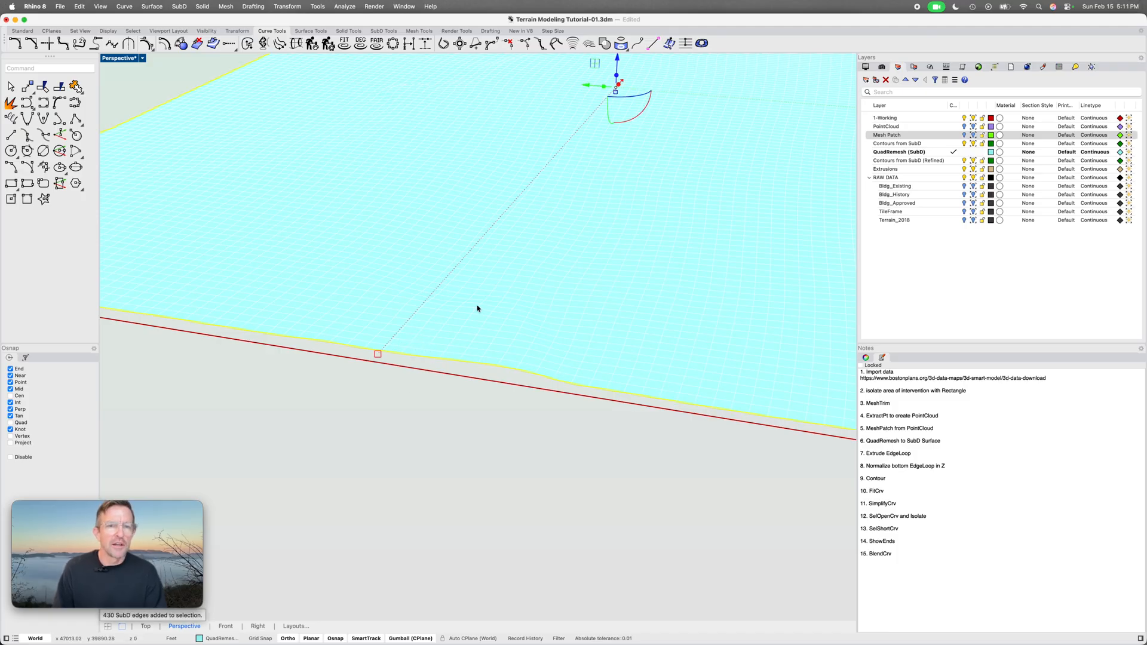
key("Escape")
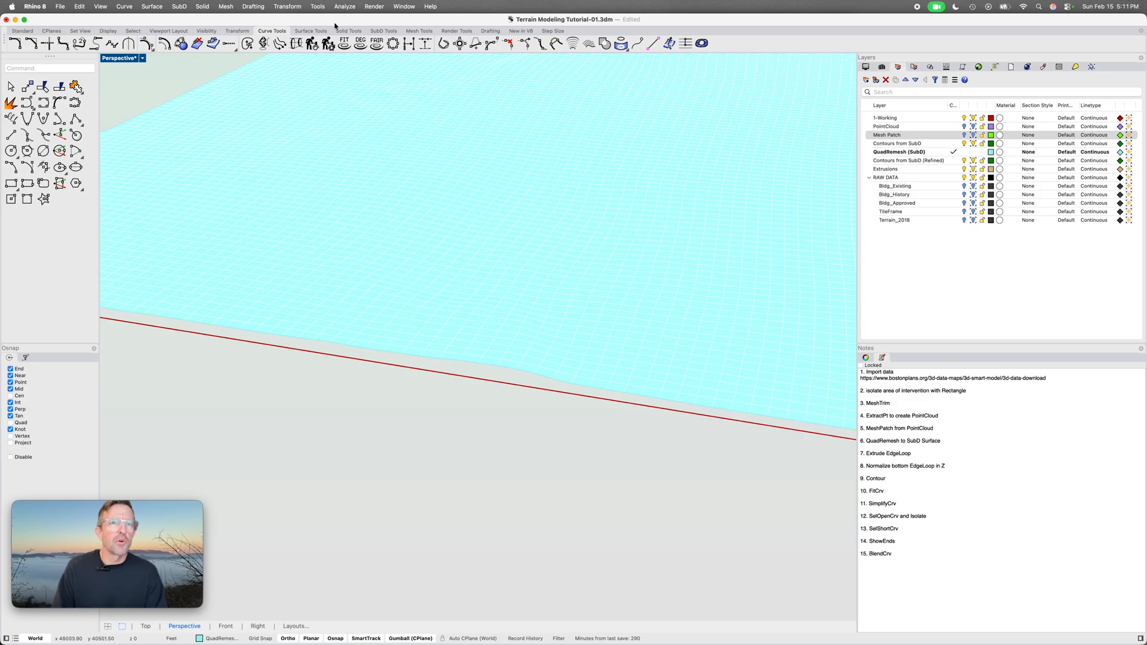
Select the whole outer edge loop of the SubD terrain with SelEdgeLoop
left_click(383, 31)
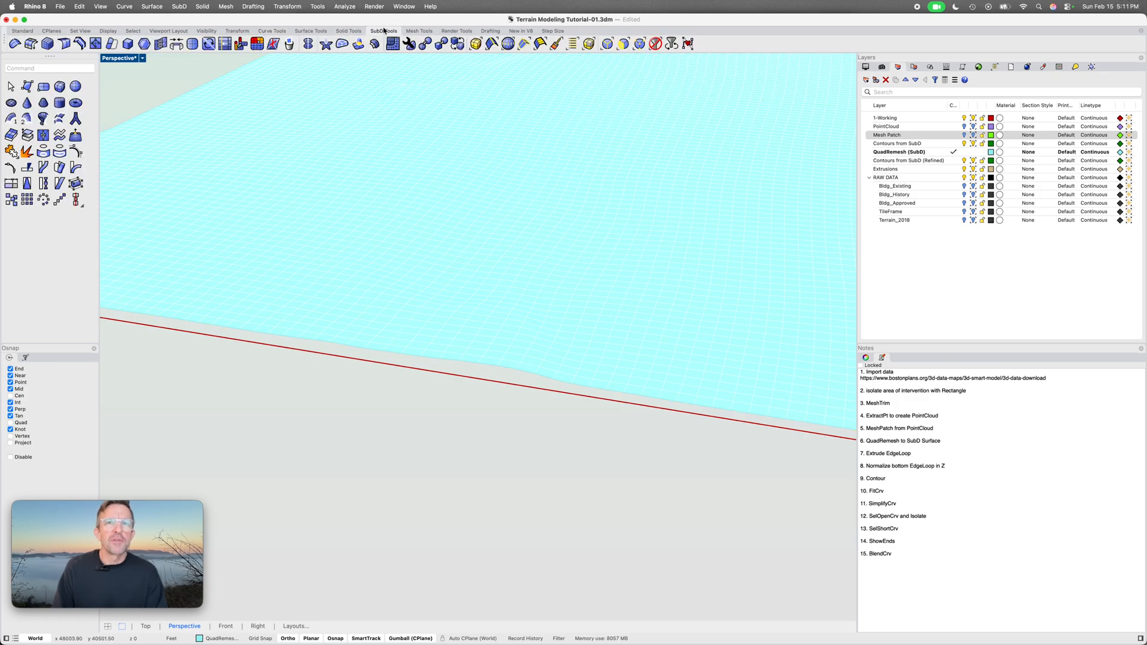
left_click(490, 45)
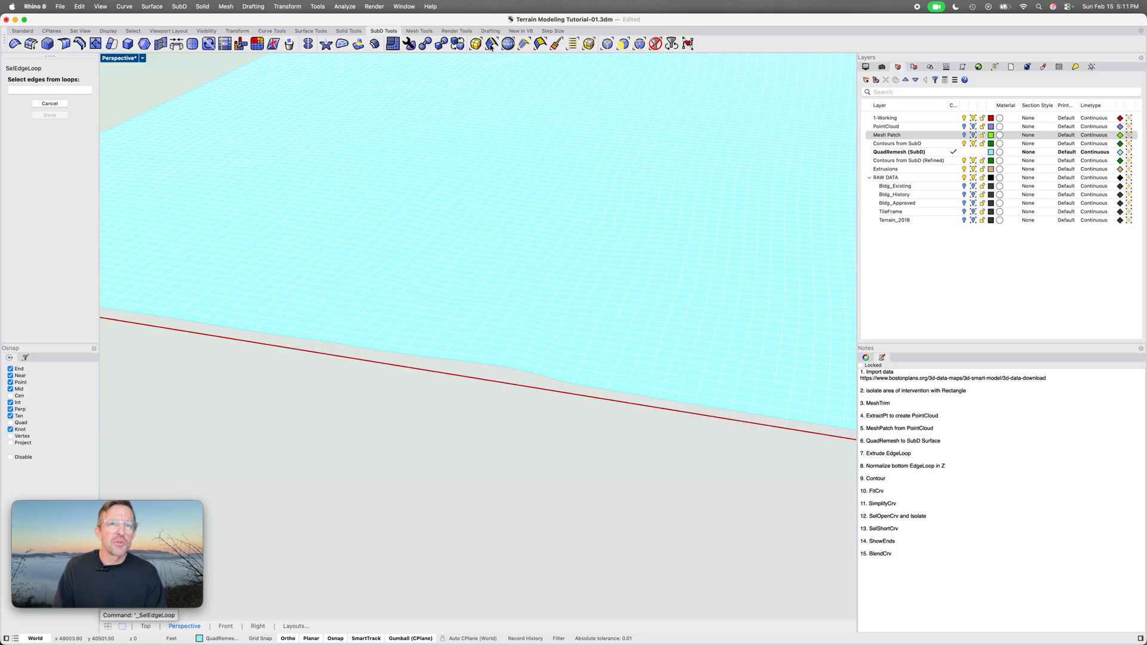
left_click(411, 354)
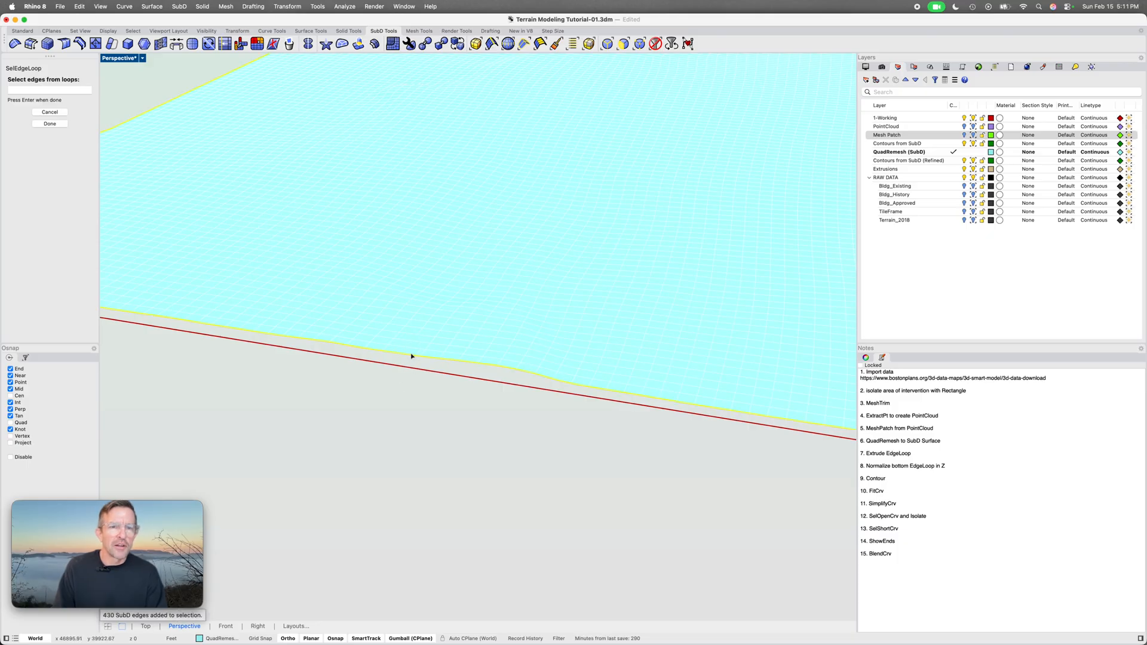
scroll(418, 364, "down", 10)
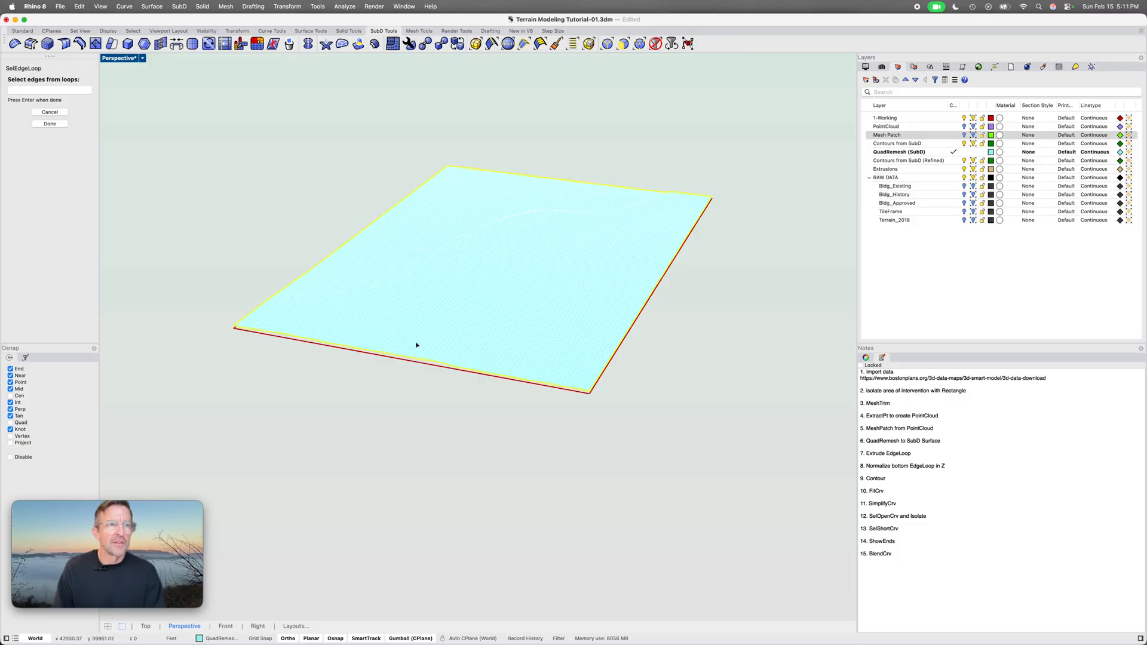
key("Return")
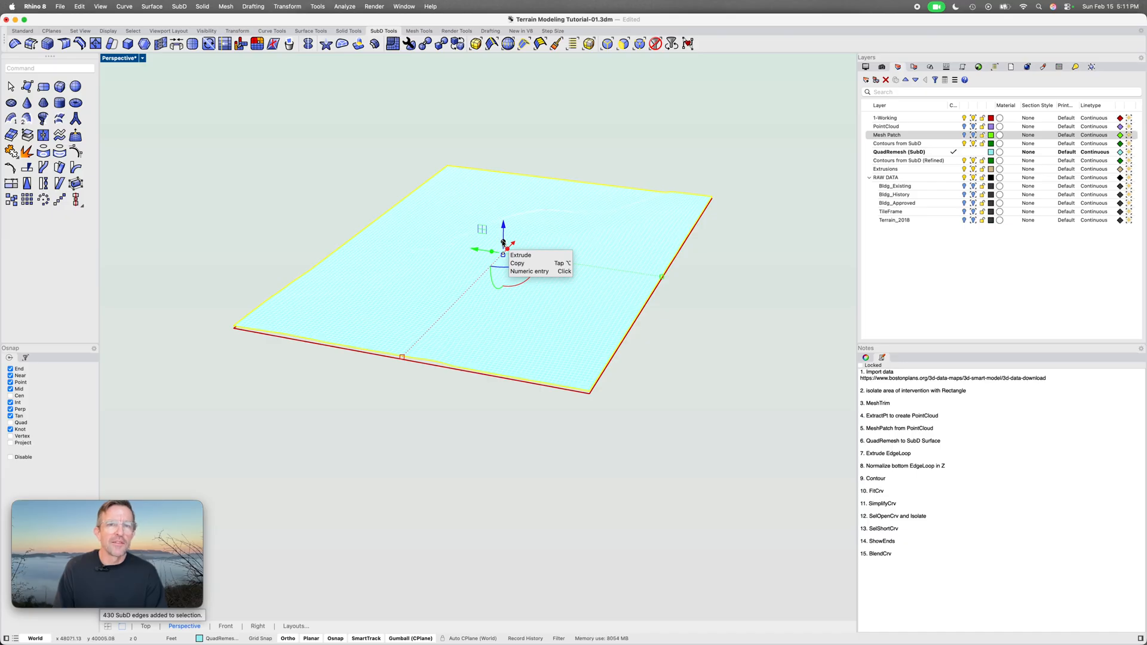
Extrude the selected outer edge loop of the SubD terrain 30 feet downward
left_click_drag(503, 242, 663, 333)
type("30")
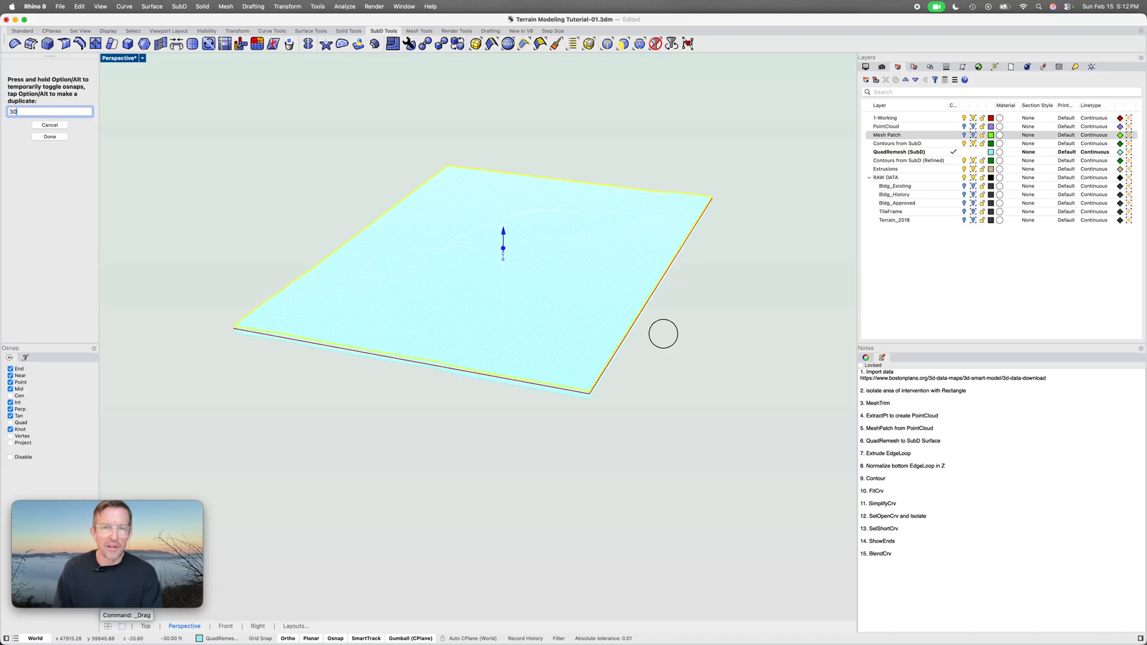
key("Return")
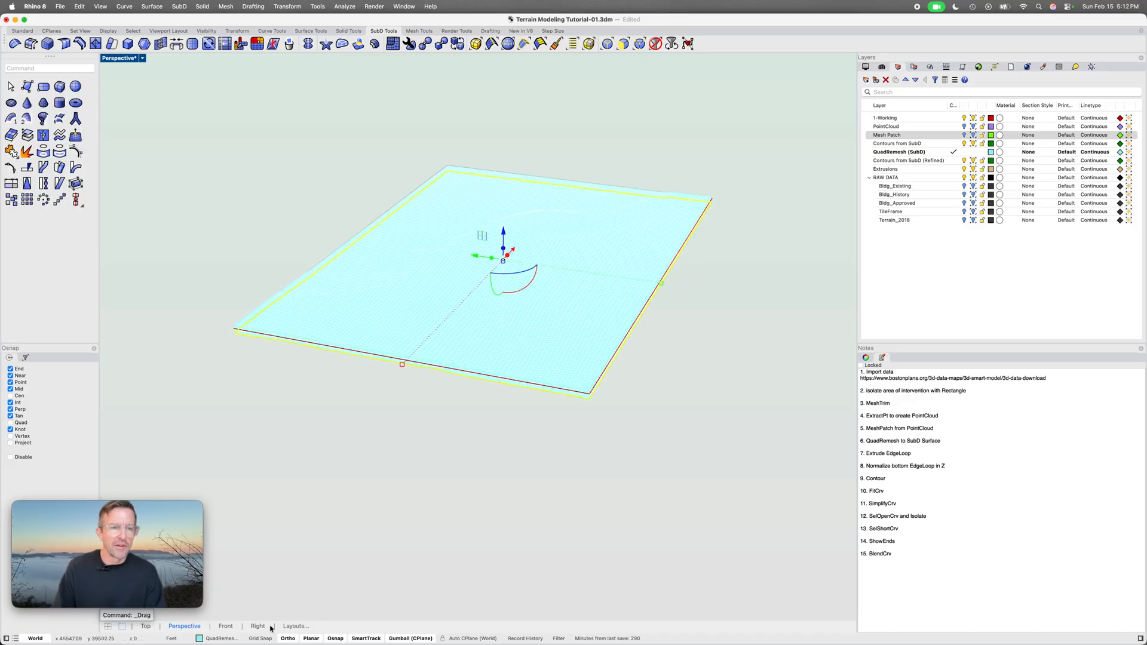
Clear the selection and select the lower edge loop of the extruded skirt with SelEdgeLoop in the Front view
left_click(226, 626)
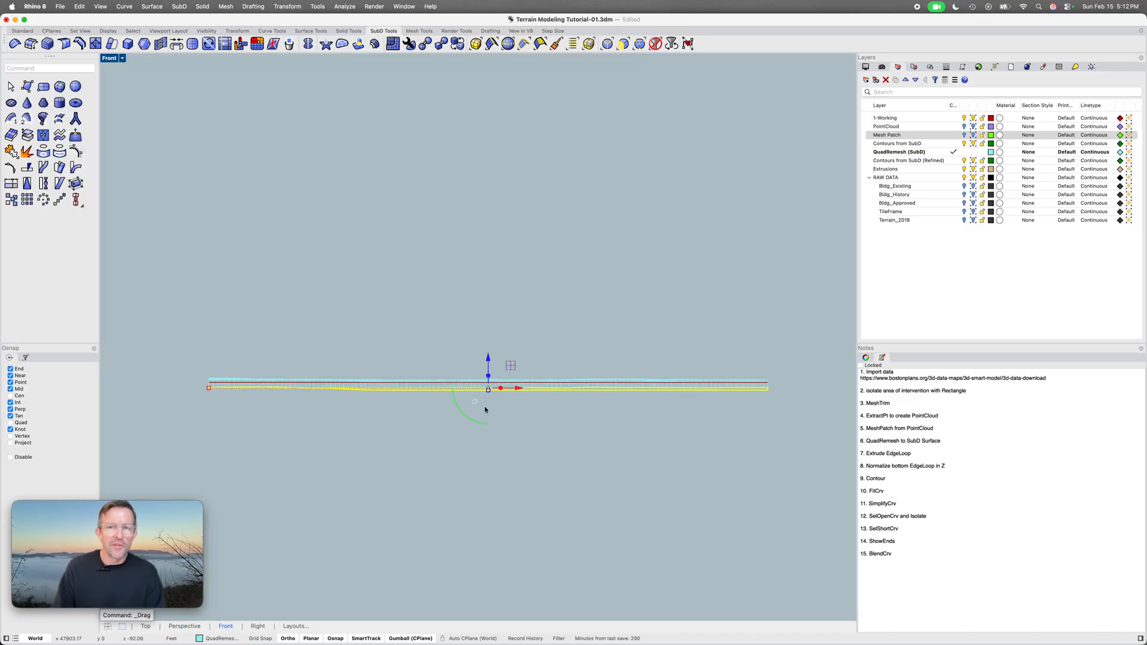
left_click(427, 415)
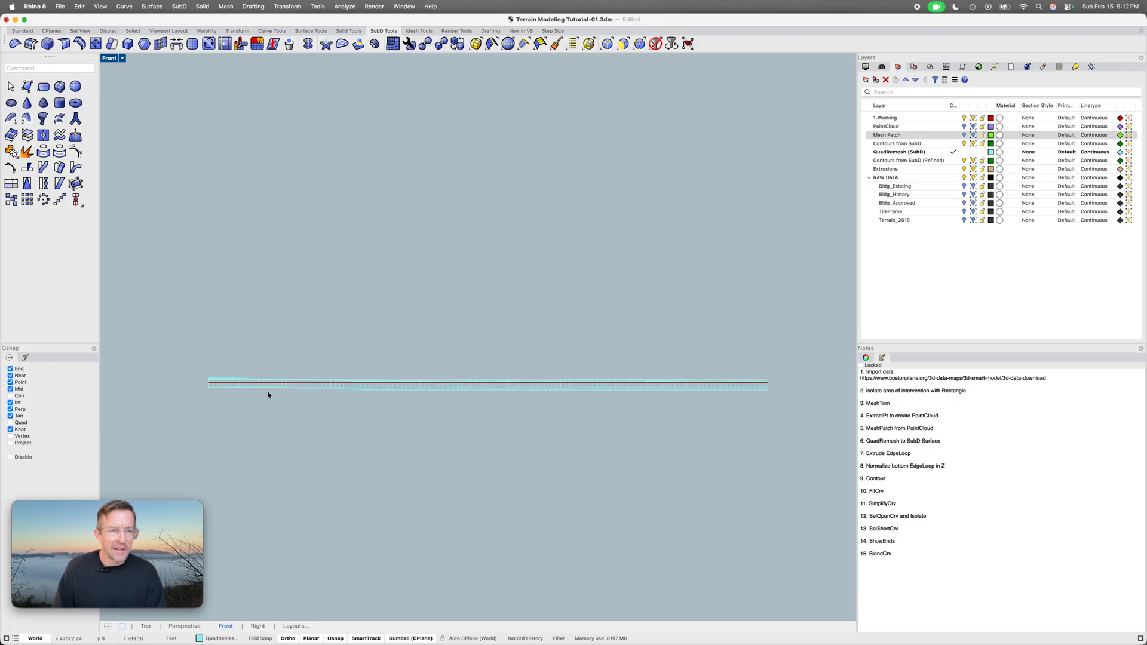
left_click(491, 43)
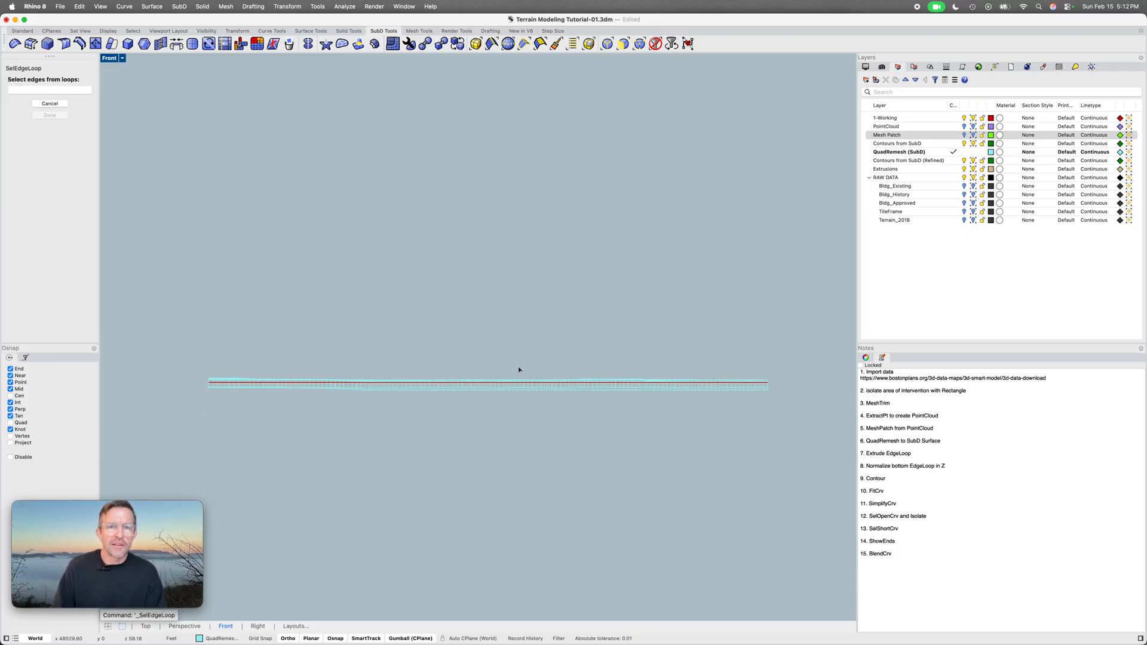
scroll(518, 399, "up", 2)
scroll(518, 399, "up", 1)
left_click(525, 387)
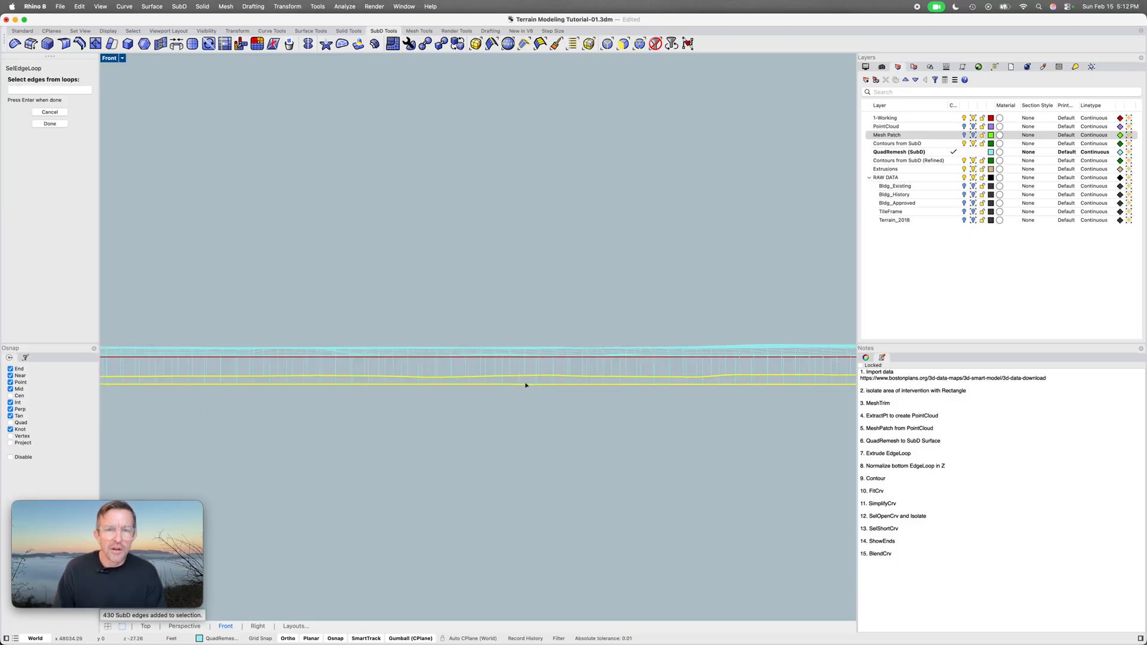
scroll(525, 386, "up", 1)
scroll(524, 387, "down", 1)
right_click_drag(525, 390, 511, 385)
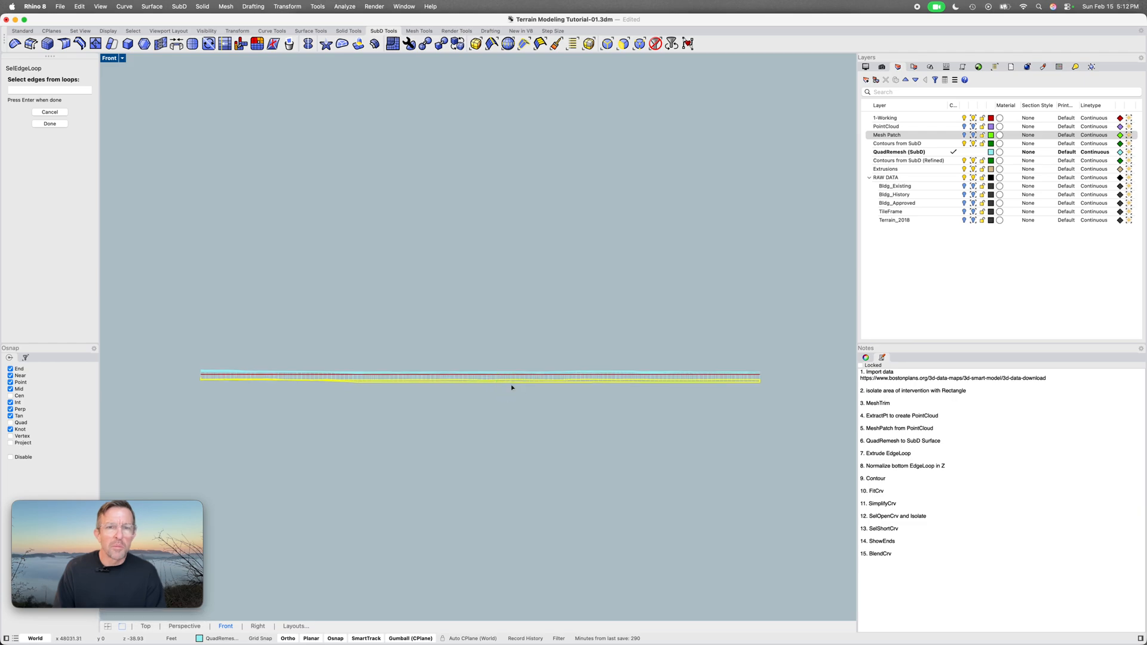
key("Return")
Flatten the lower edge loop with a vertical scale factor of 0, and return to the Perspective view with nothing selected
scroll(484, 390, "up", 3)
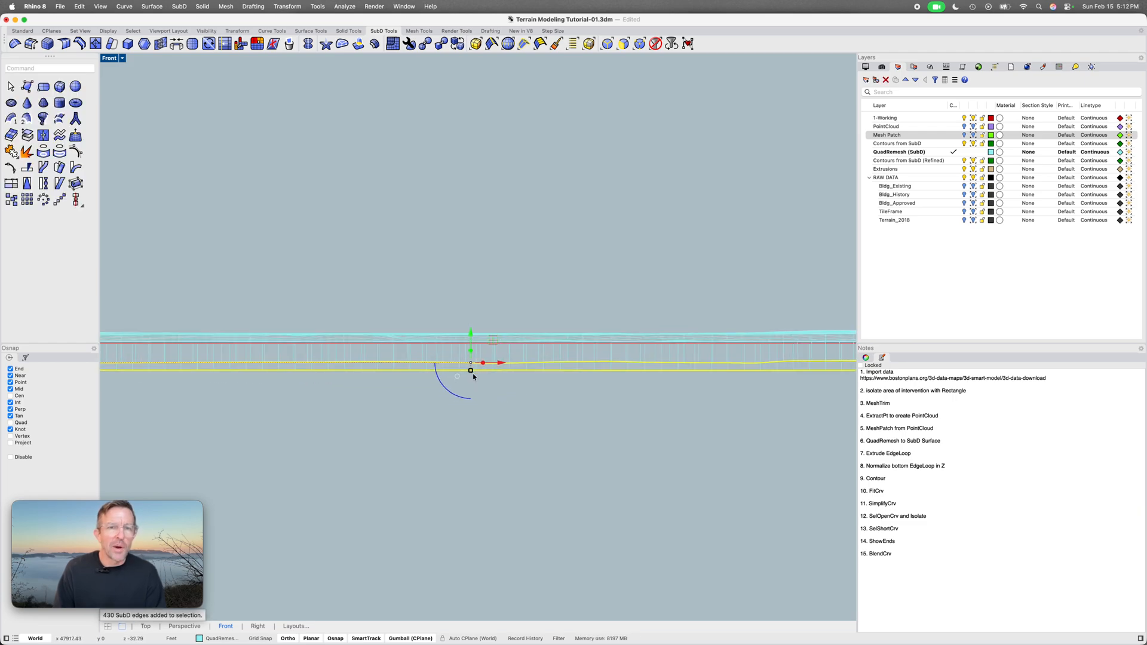
mouse_move(472, 372)
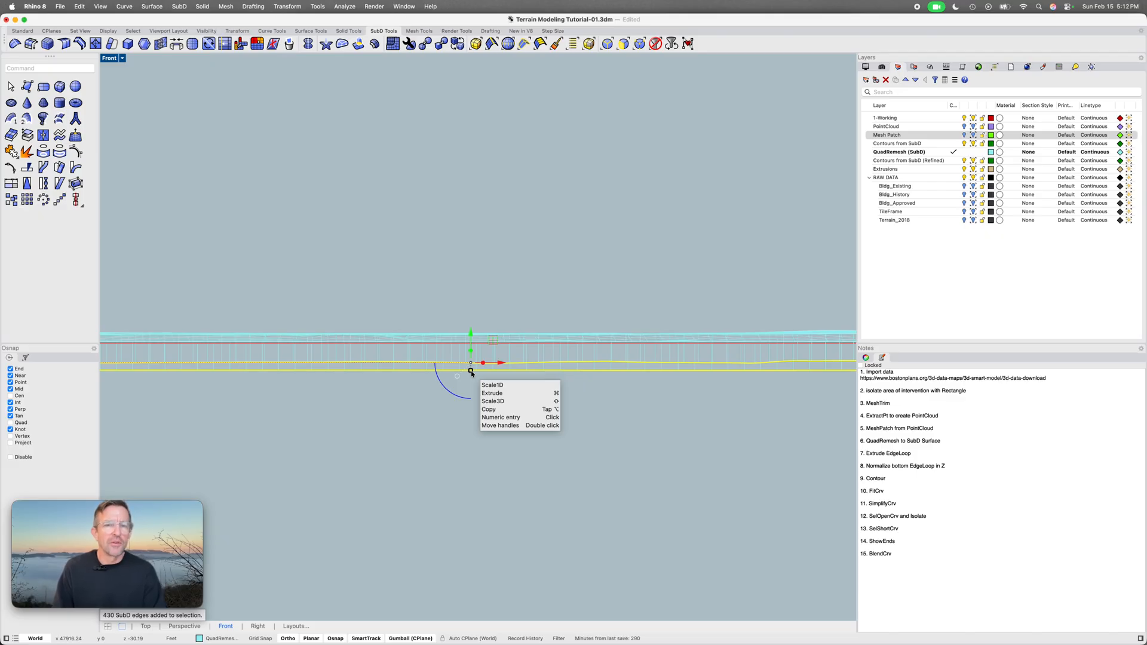
left_click(470, 372)
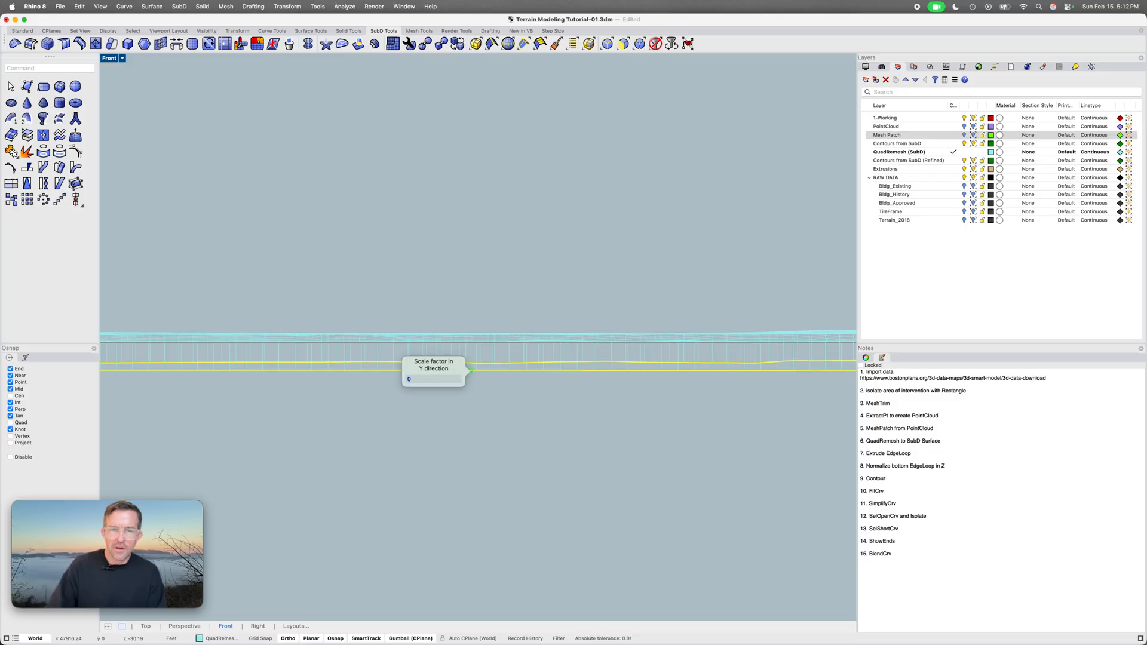
key("Return")
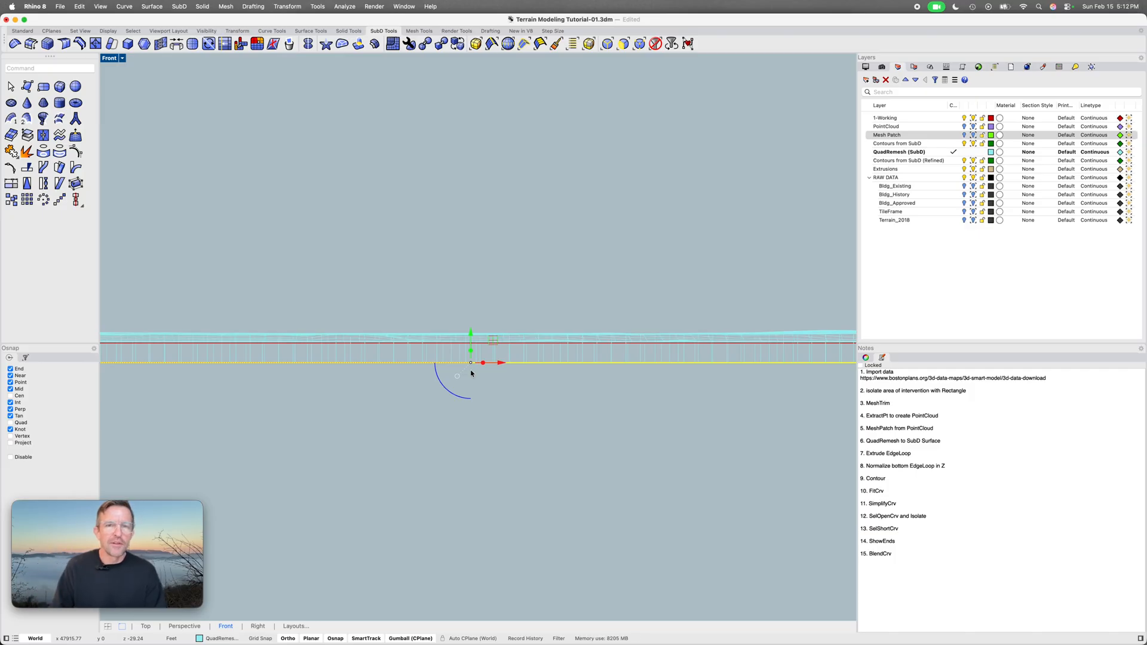
scroll(470, 373, "down", 5)
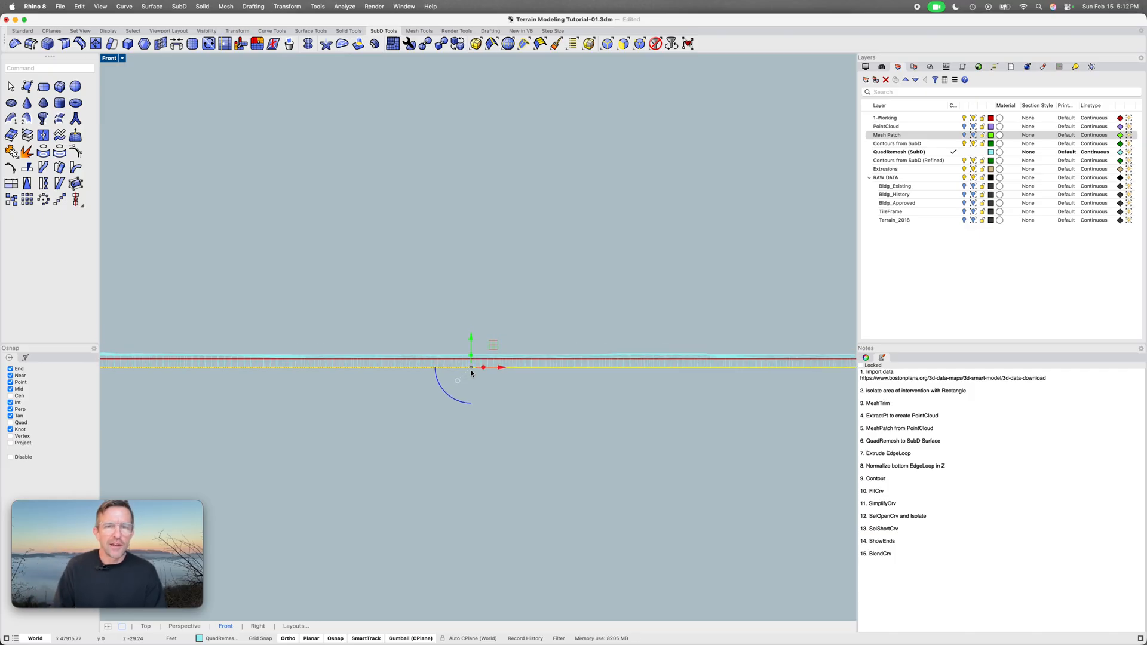
left_click(146, 626)
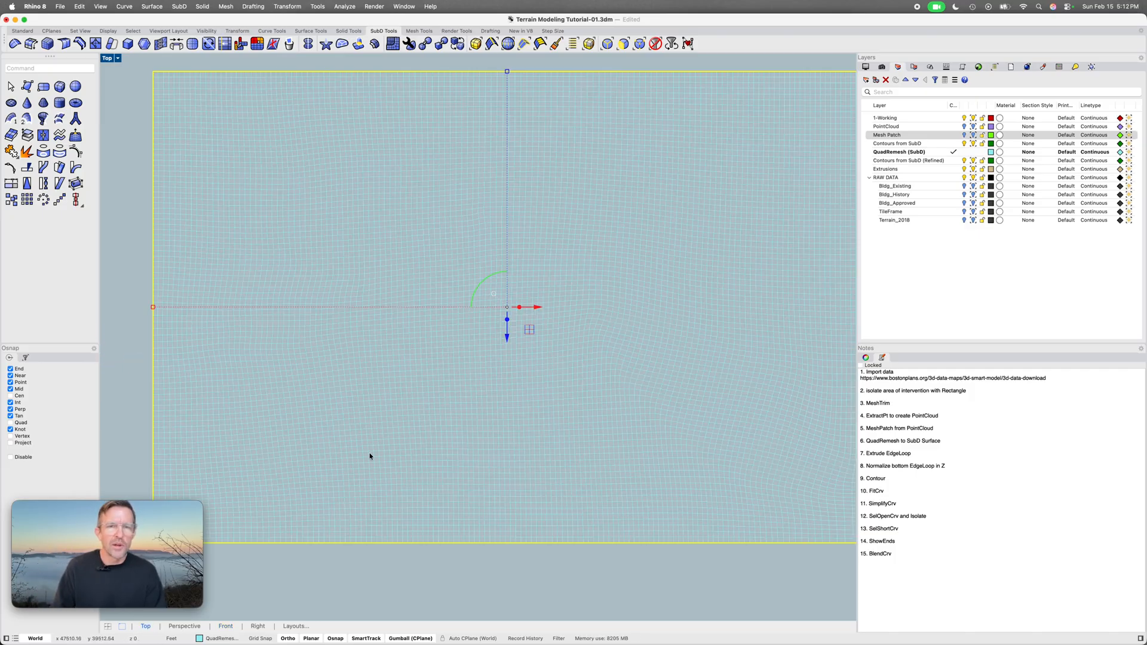
left_click(184, 626)
key("Escape")
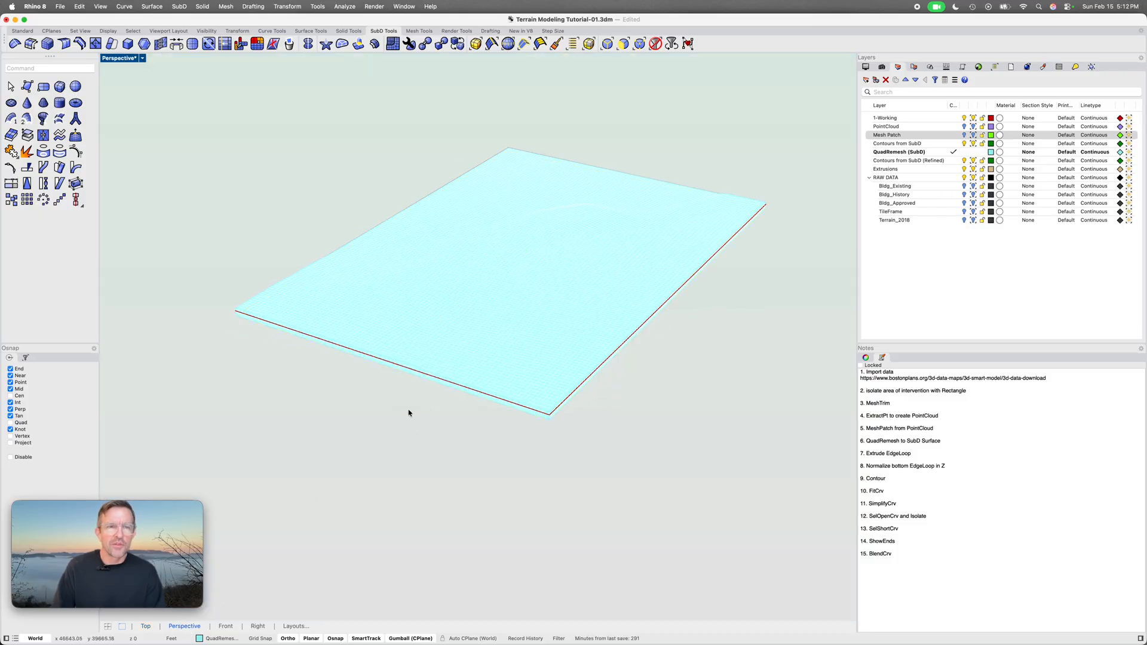
Turn off the 1-Working layer and make Contours from SubD (Refined) the current layer
right_click_drag(321, 382, 373, 397, "shift")
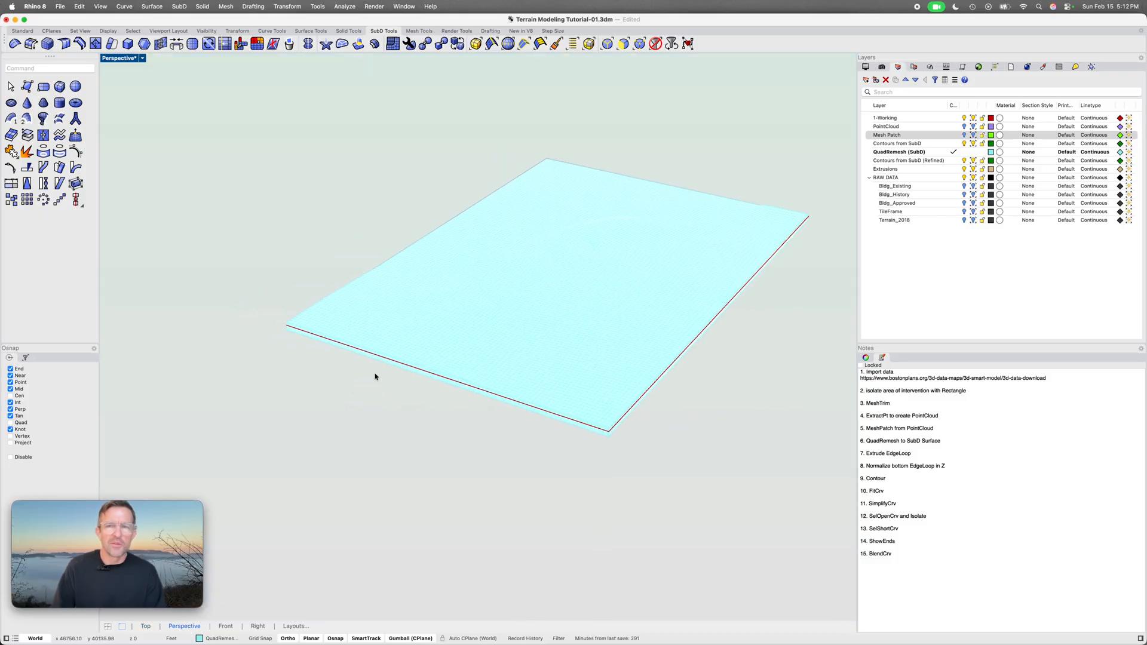
left_click(964, 117)
left_click(958, 162)
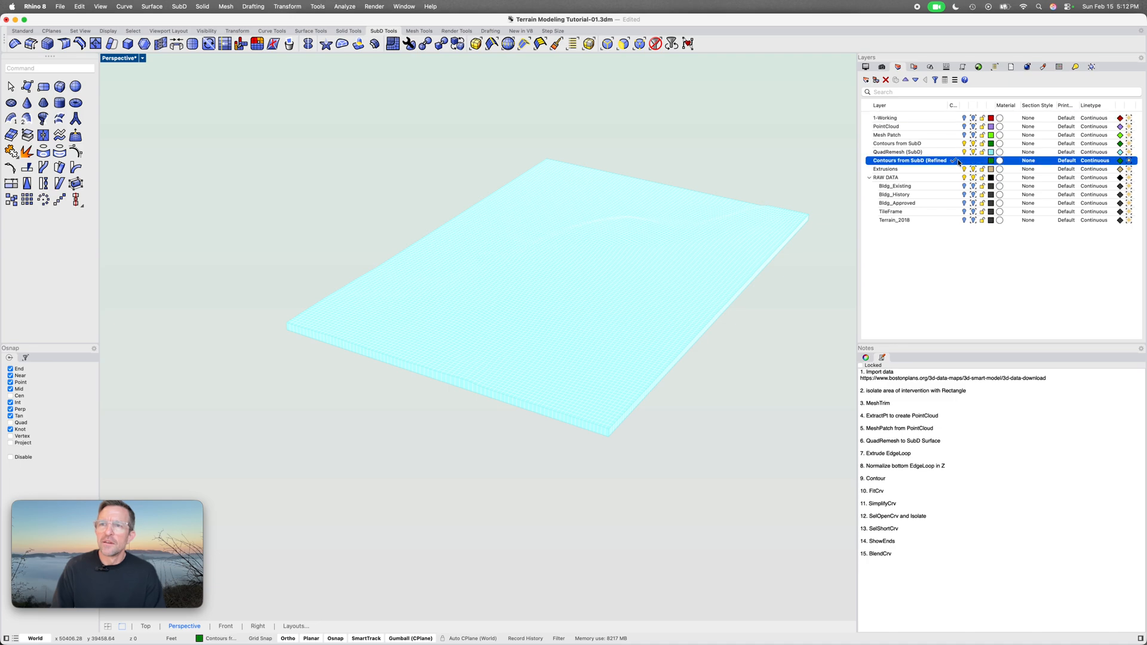
right_click_drag(289, 343, 291, 342)
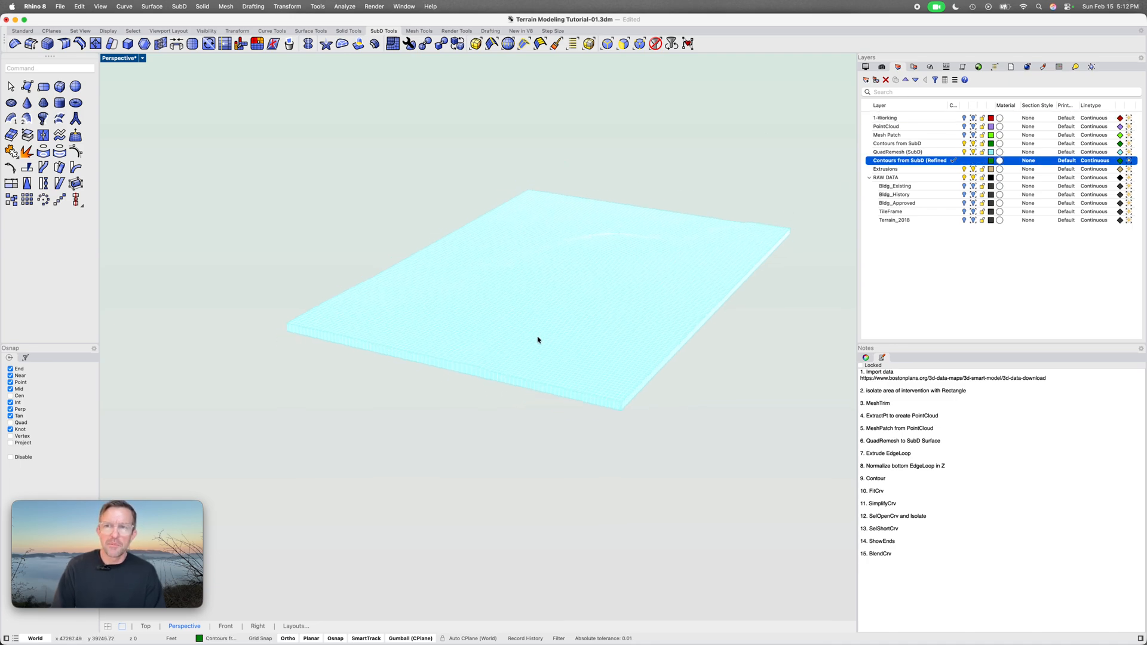
scroll(515, 344, "up", 3)
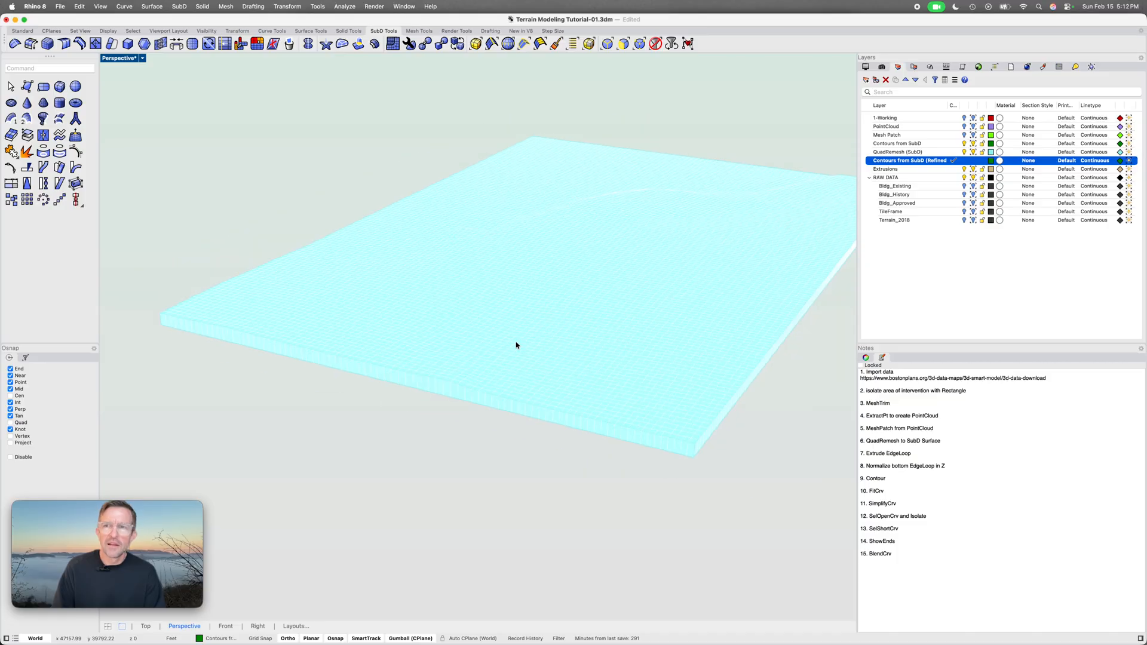
Create a cumulative, CPlane-aligned bounding box with curve output around the SubD terrain
left_click(563, 350)
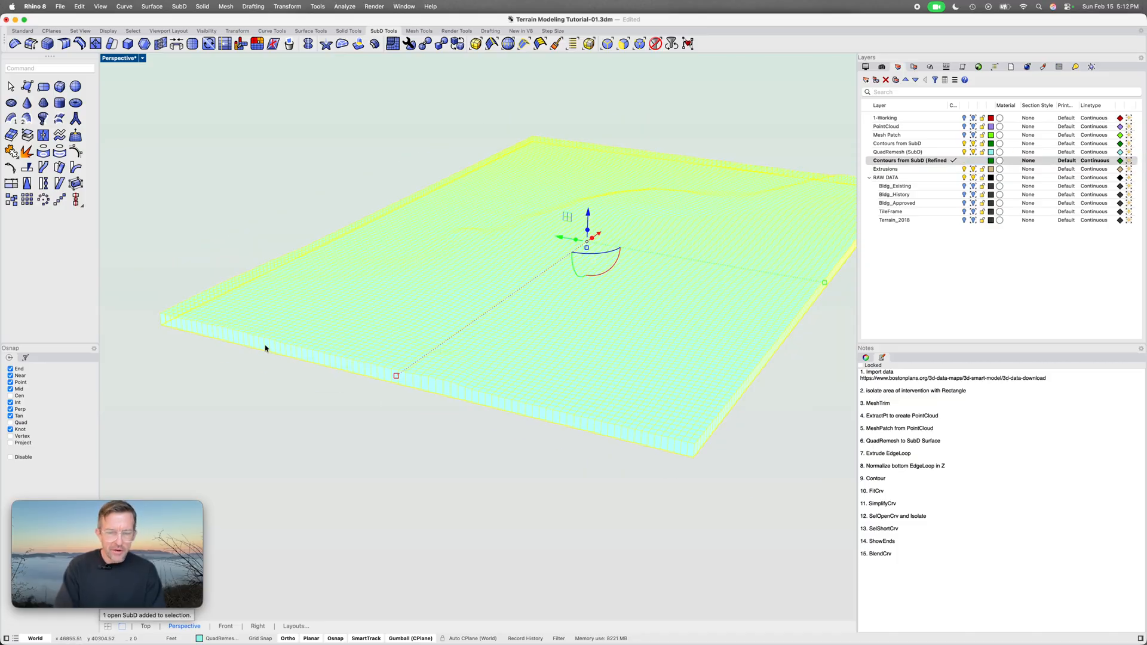
type("bb")
key("Return")
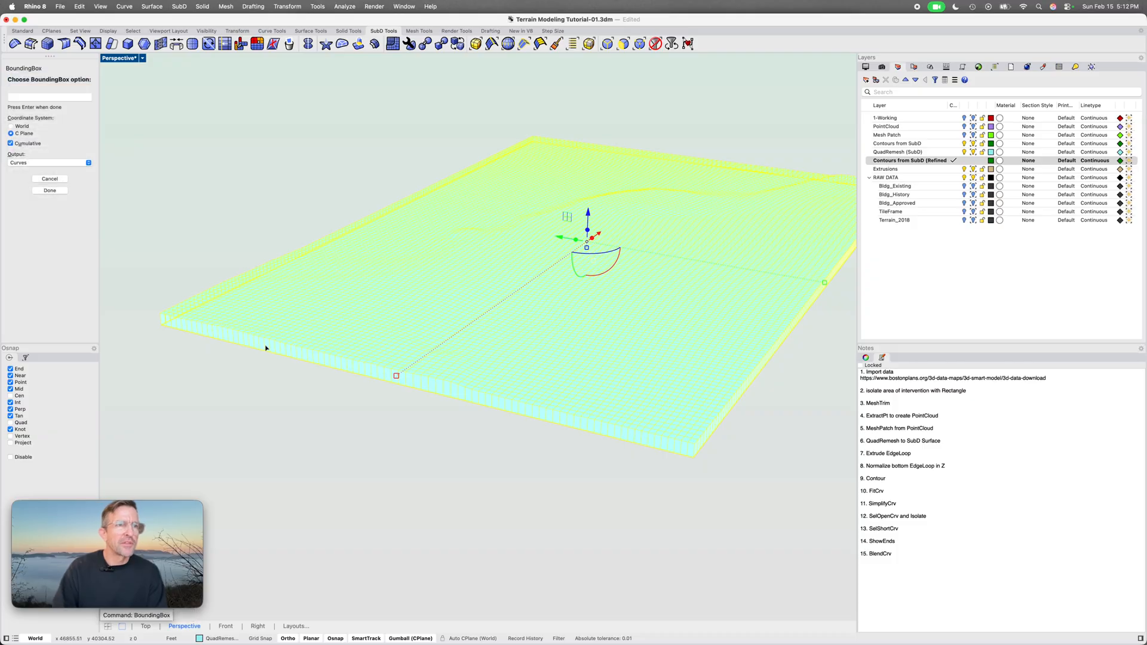
left_click(47, 191)
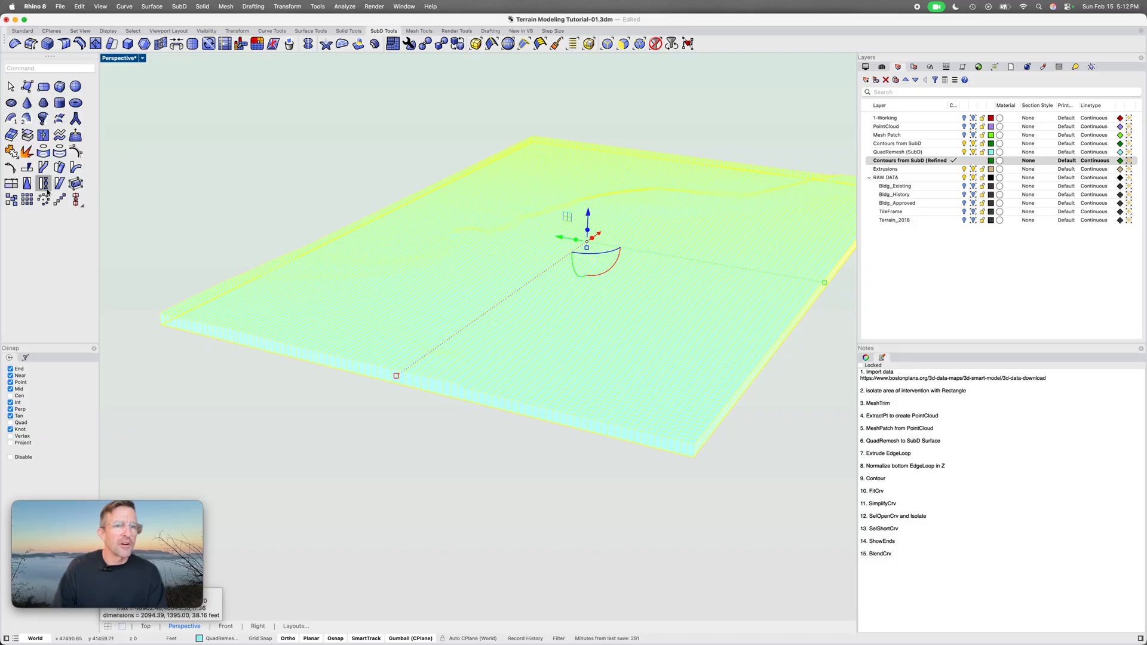
right_click_drag(245, 306, 307, 299, "shift")
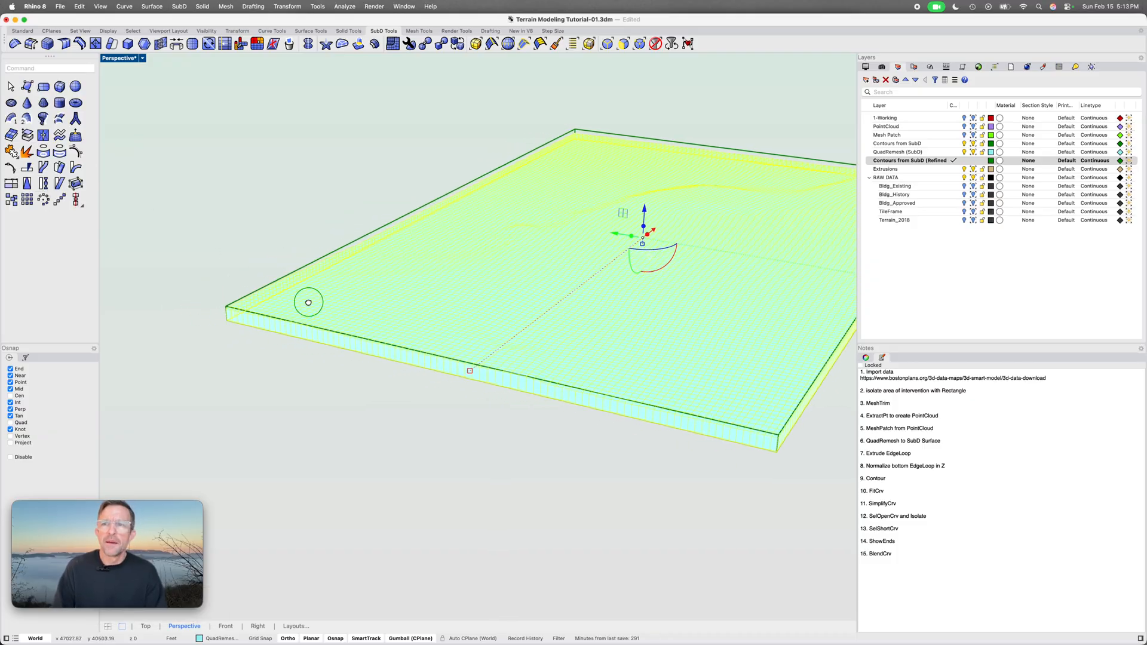
Contour the SubD terrain on the Contours from SubD layer at 1.00 foot spacing, from the bounding box's bottom corner to the corner above
left_click(902, 162)
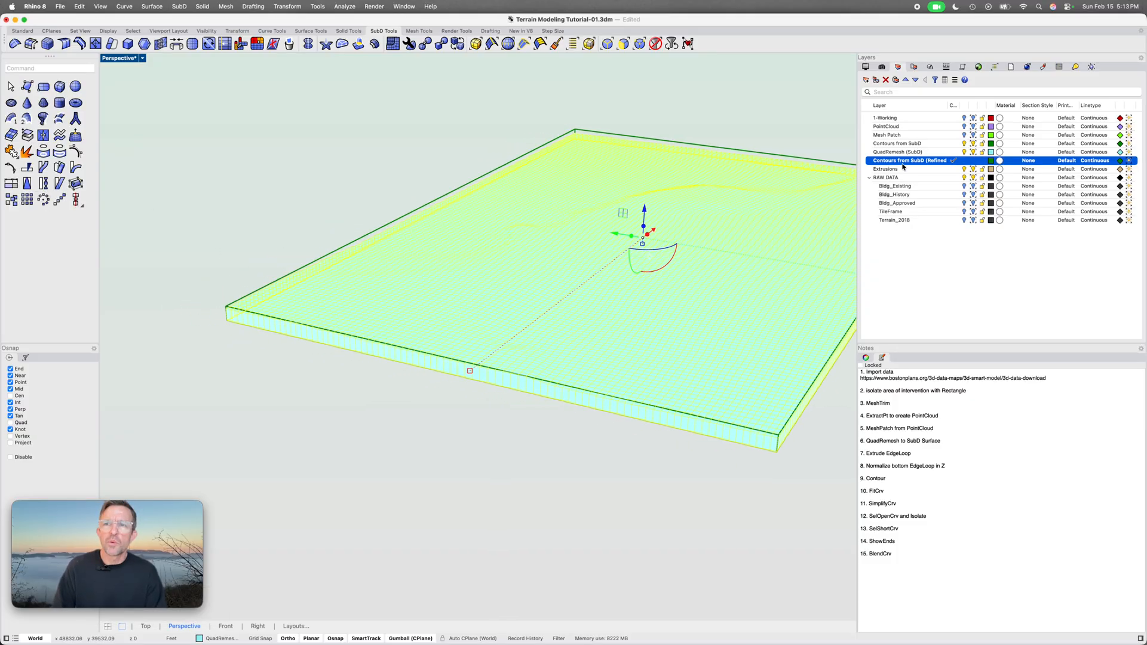
left_click(954, 144)
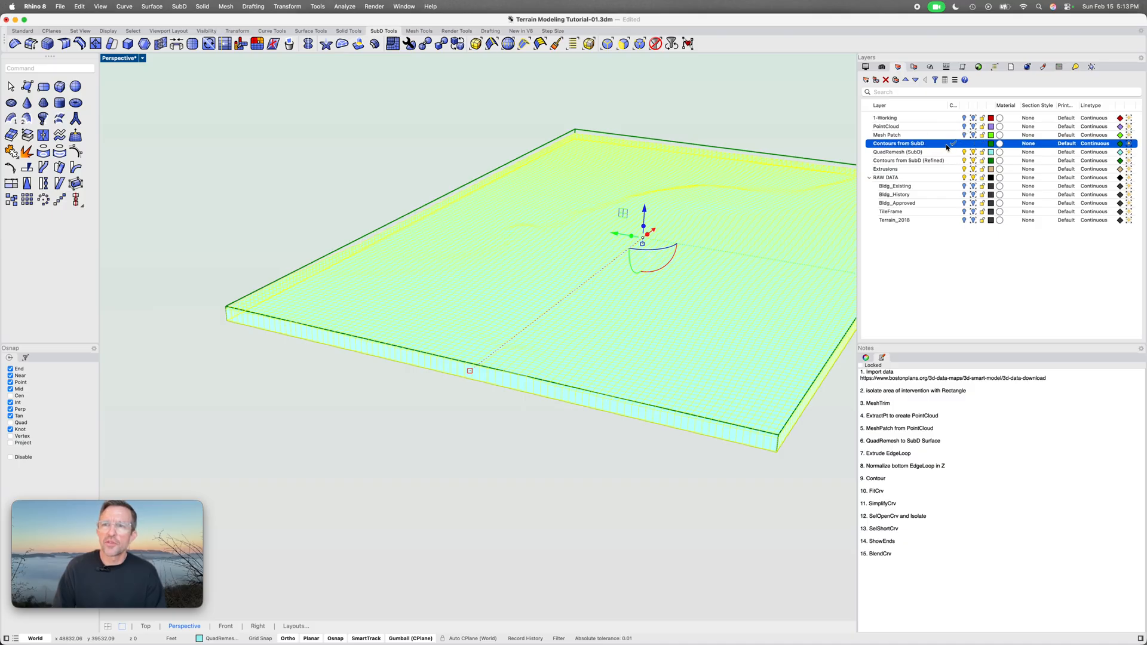
scroll(297, 307, "up", 3)
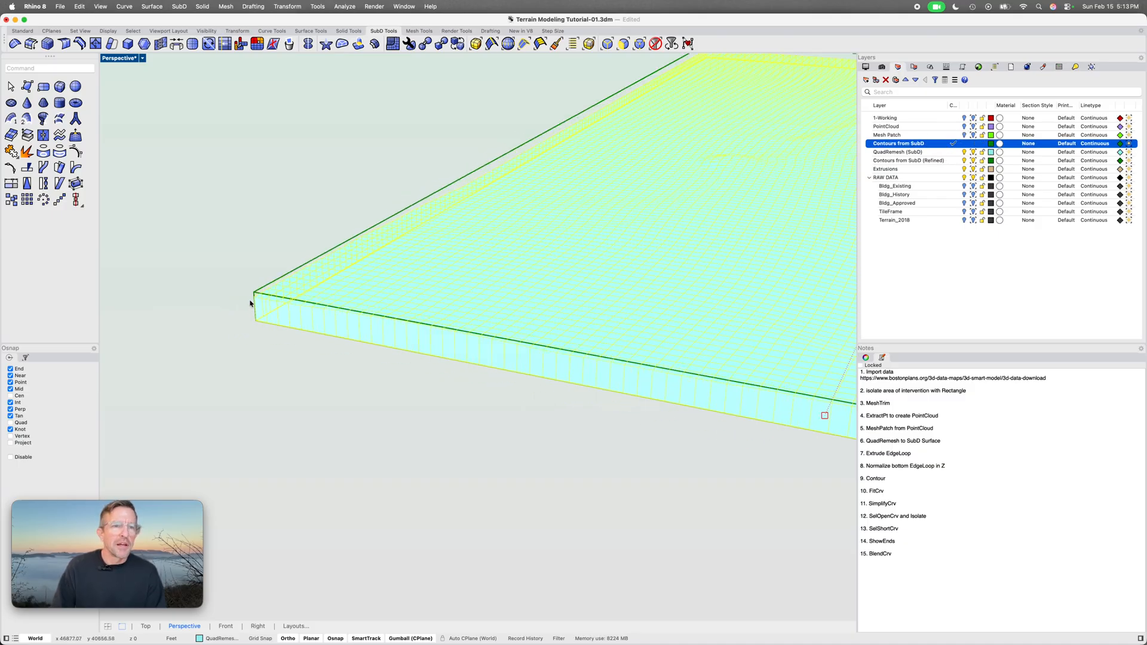
scroll(250, 303, "up", 2)
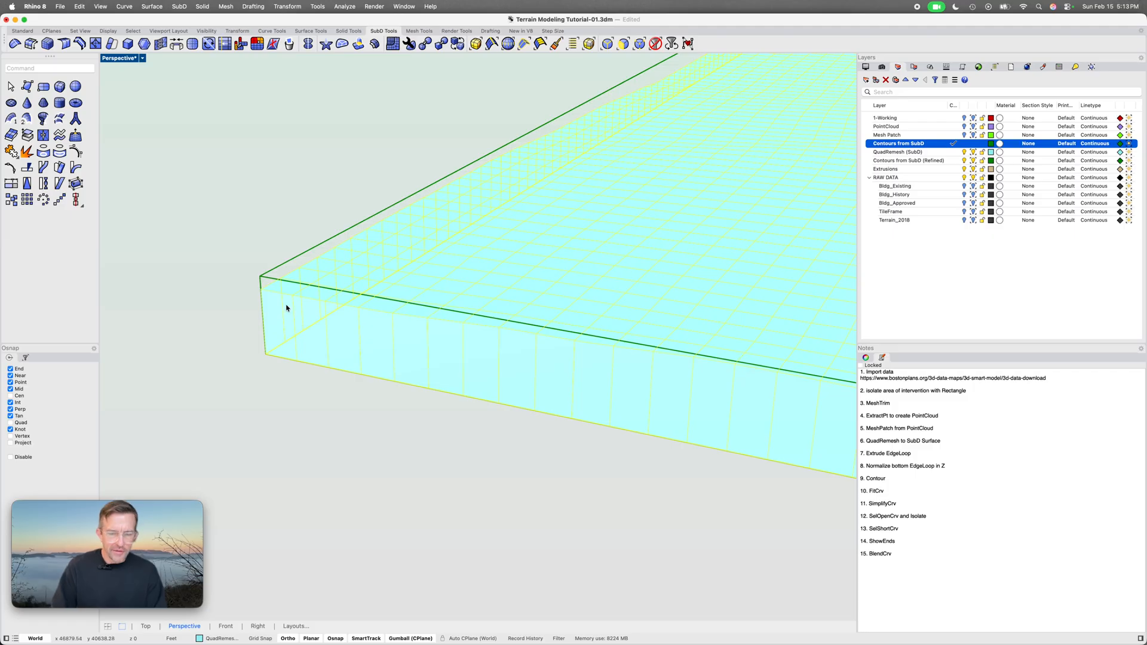
type("Contour")
key("Return")
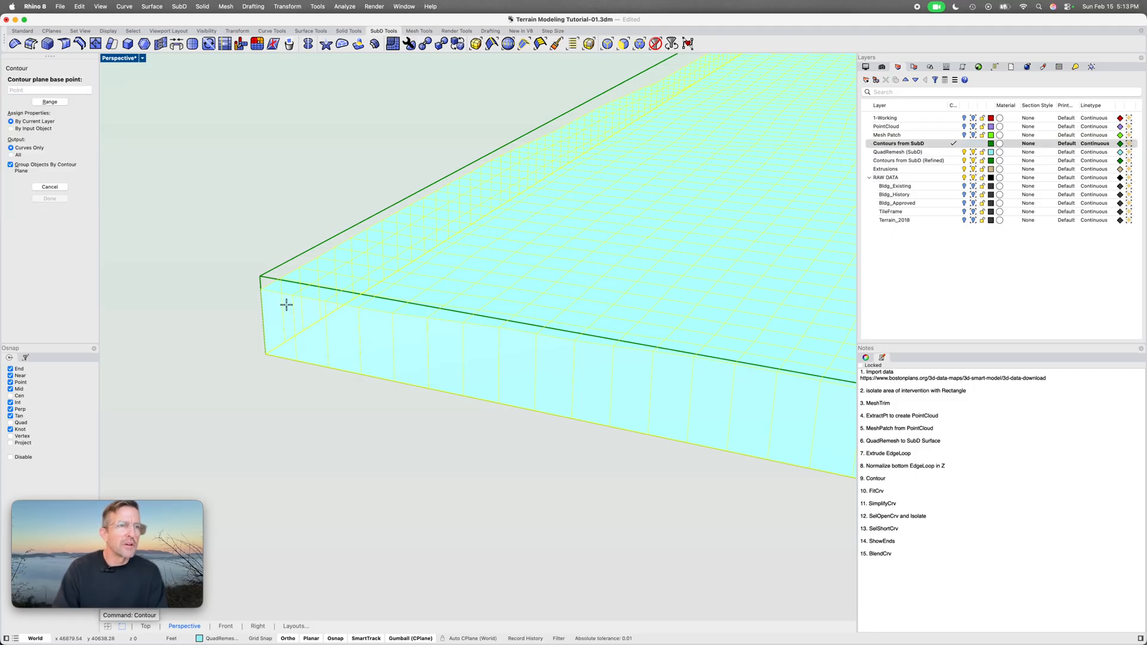
left_click(265, 353)
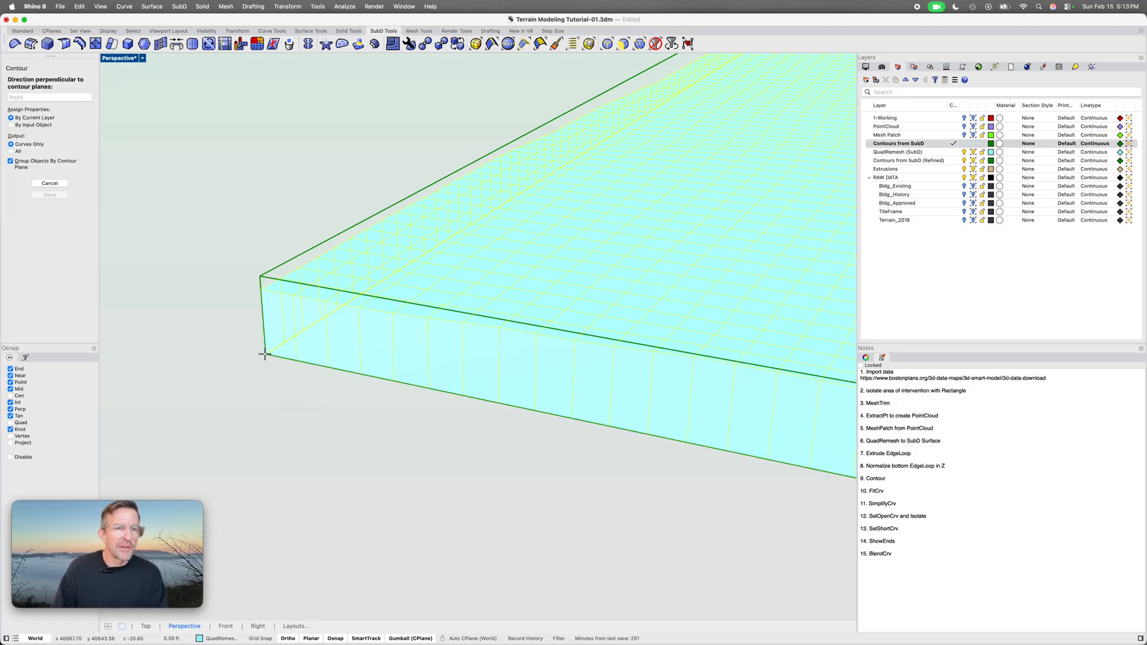
left_click(260, 275)
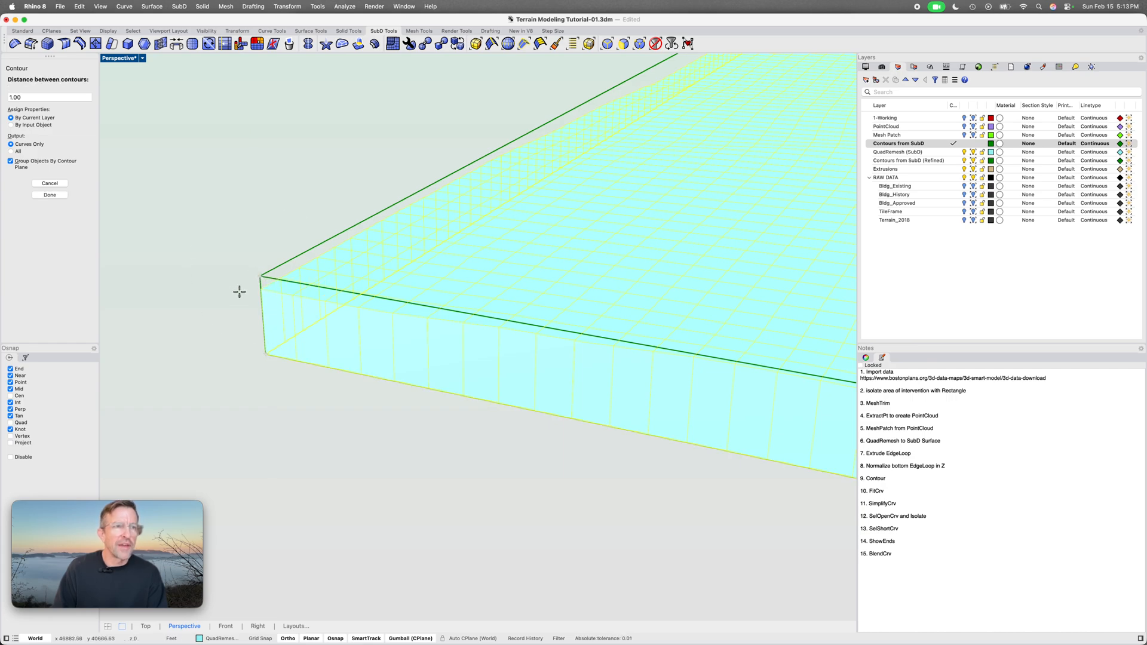
left_click(36, 96)
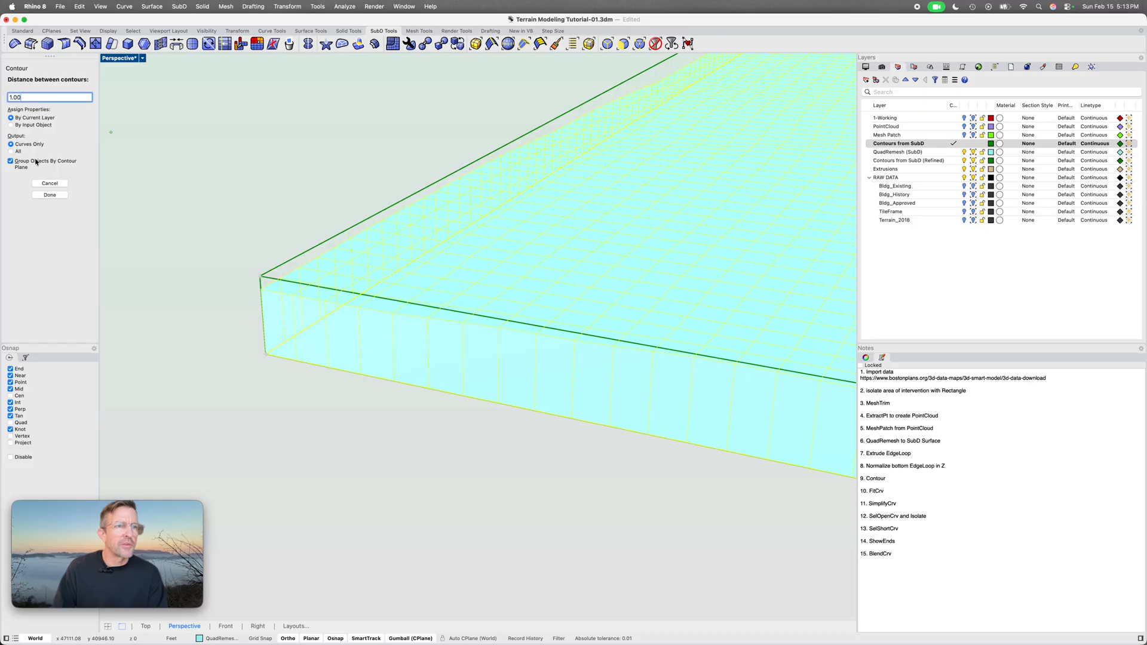
left_click(56, 196)
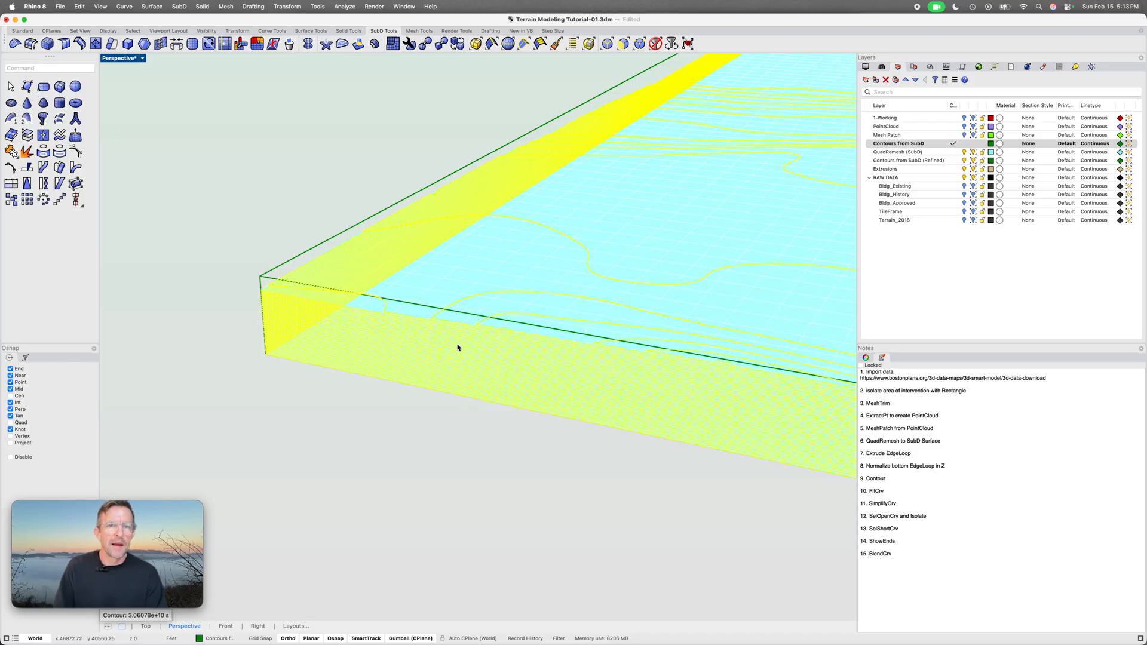
Turn off the QuadRemesh (SubD) layer and deselect the contour curves
right_click_drag(611, 371, 448, 360, "shift")
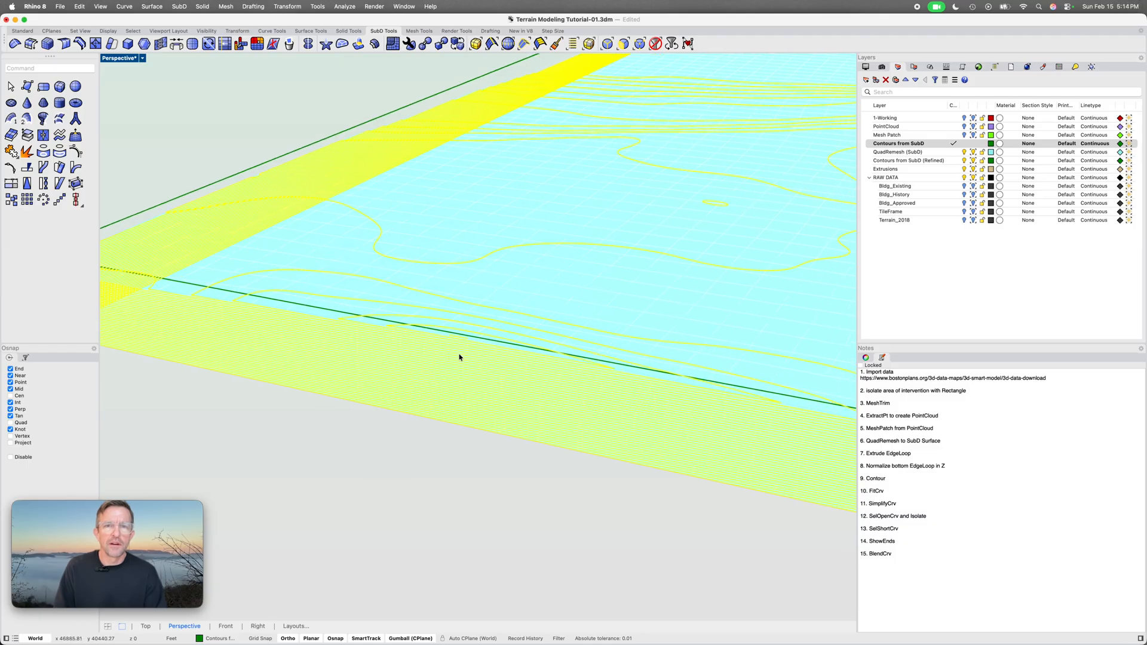
scroll(459, 358, "down", 8)
right_click_drag(523, 370, 427, 352, "shift")
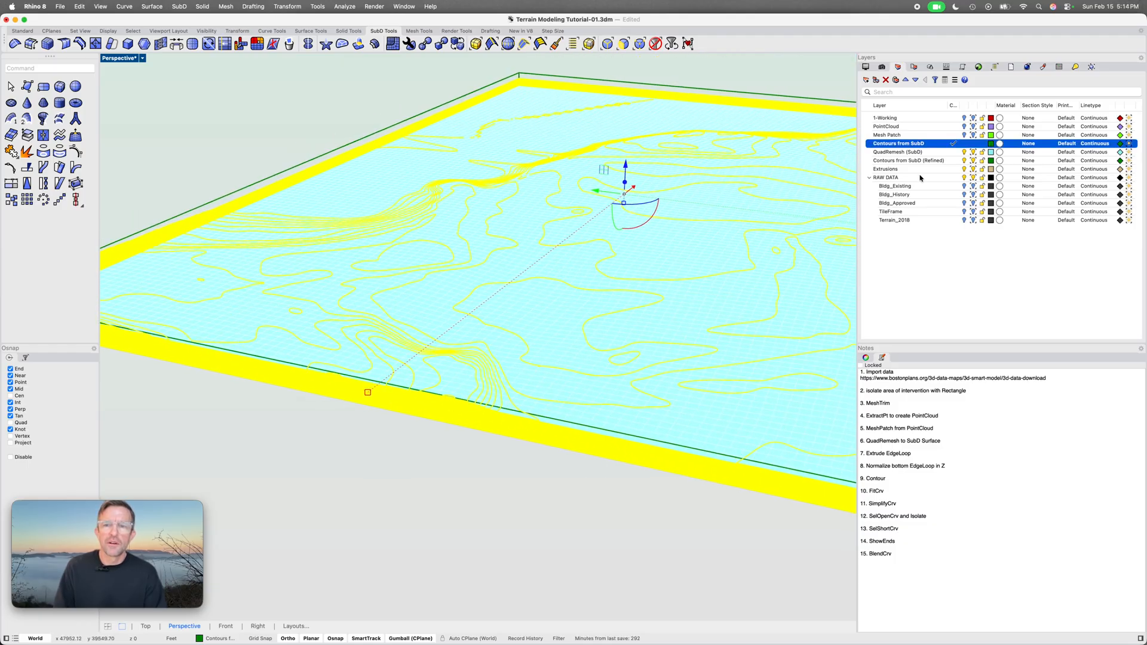
left_click(964, 152)
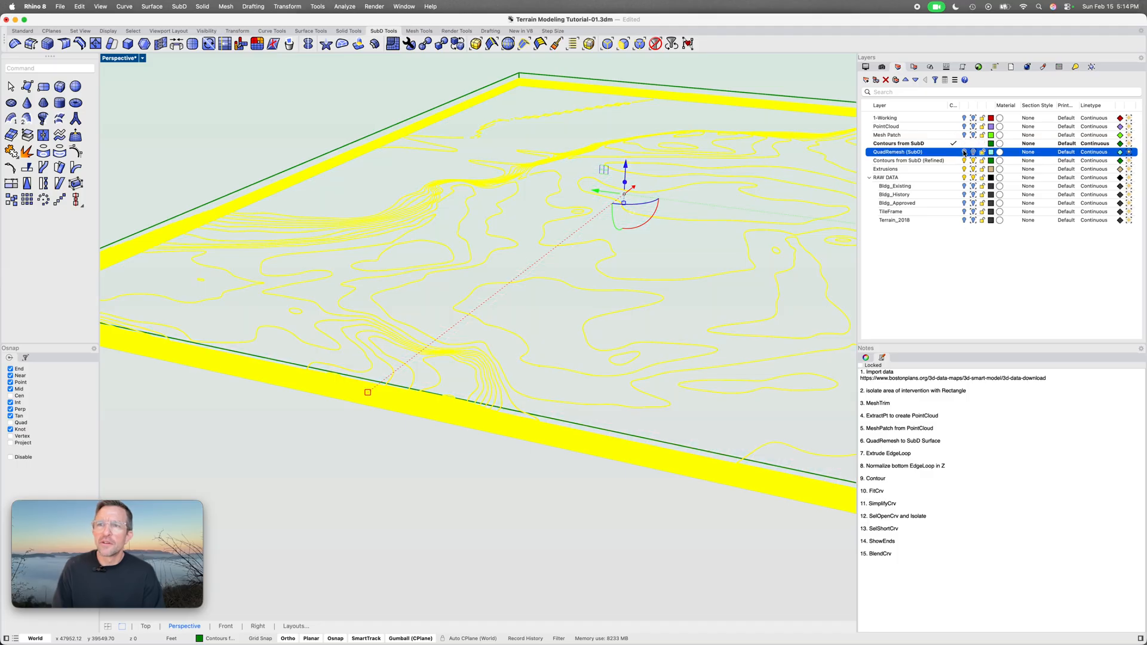
left_click(837, 89)
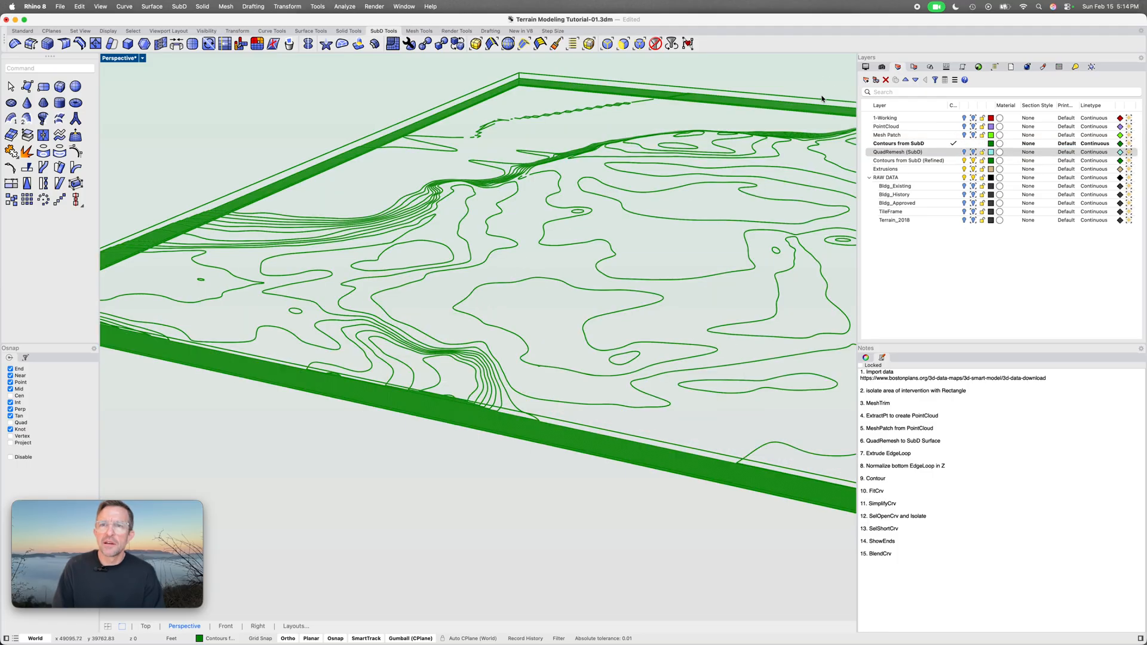
Delete the selected bounding box curves around the contoured terrain
key("Delete")
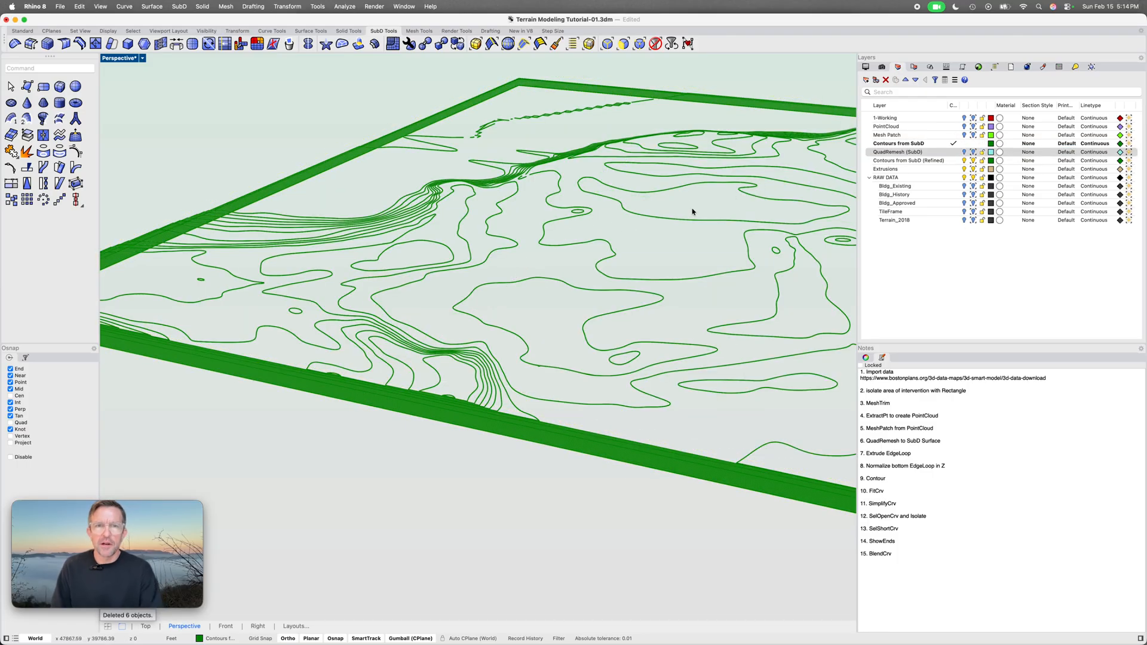
scroll(687, 214, "down", 2)
scroll(686, 217, "down", 4)
right_click_drag(700, 230, 557, 303)
Pick contours at several elevations, ending with the lowest shoreline curve, to examine how the contours are grouped
left_click(458, 355)
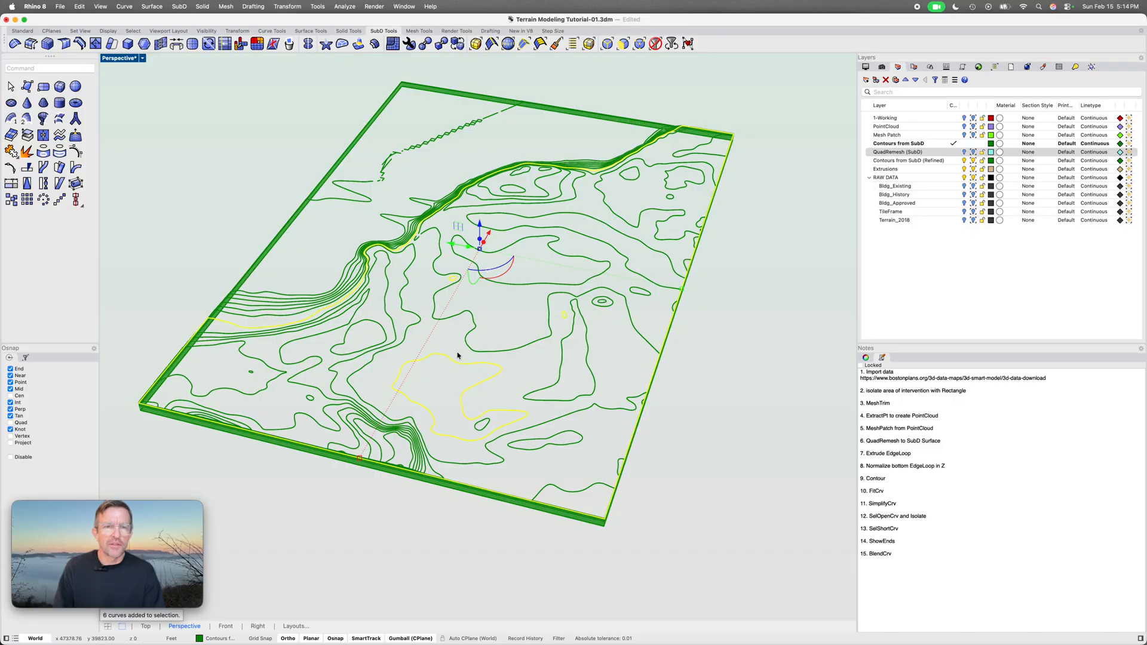
left_click(473, 321)
left_click(386, 332)
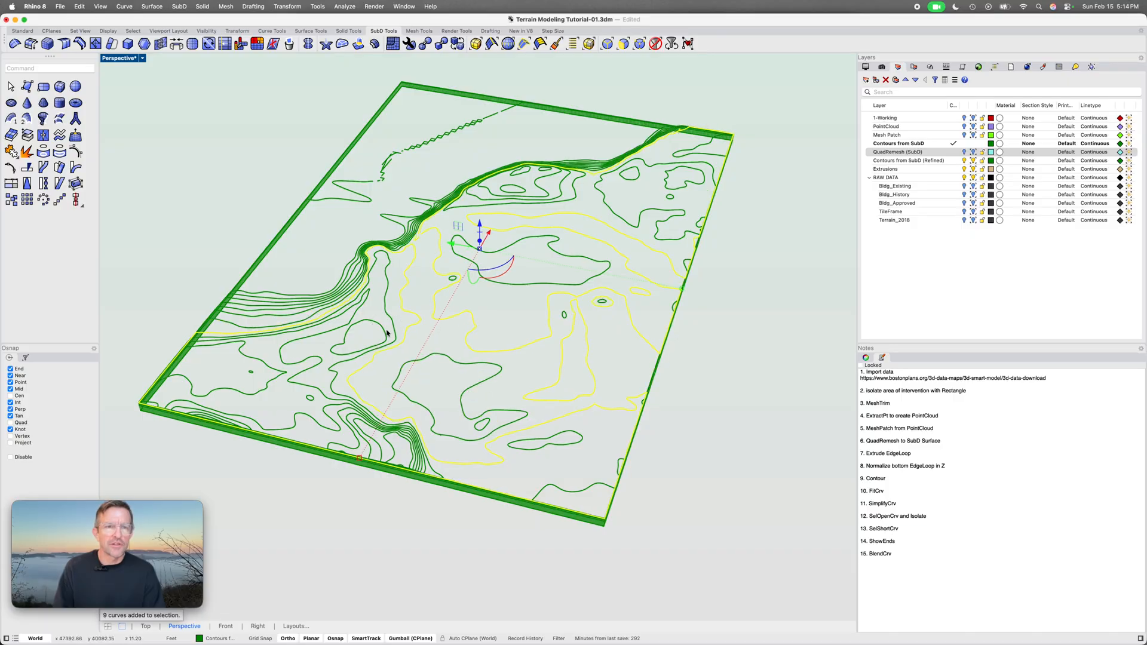
left_click(360, 270)
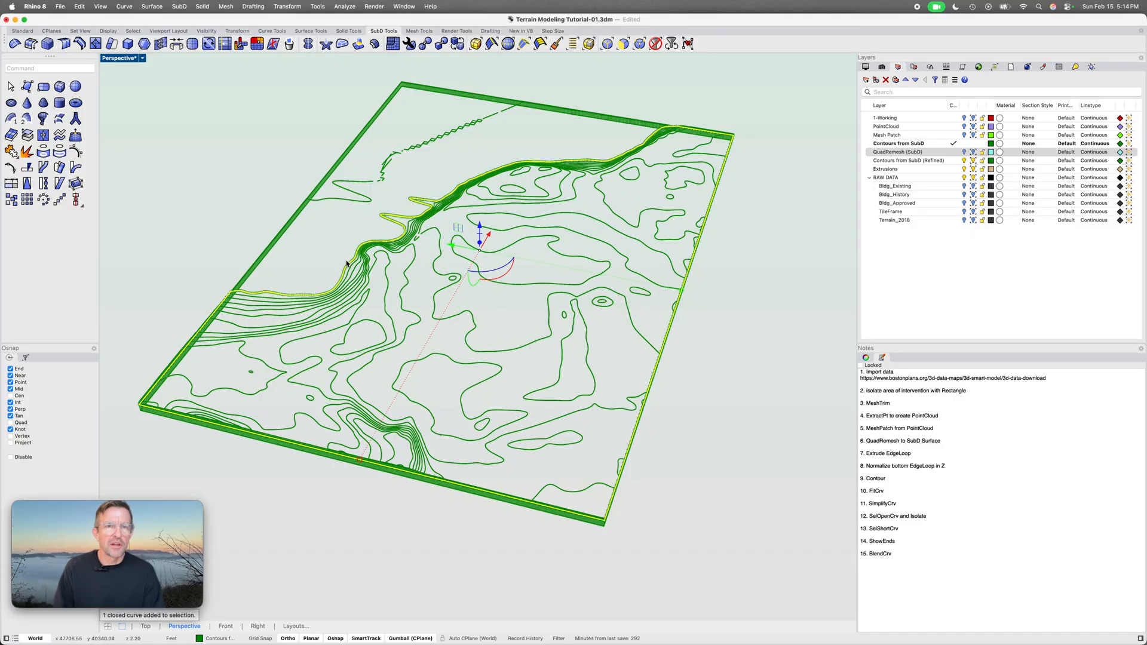
right_click_drag(351, 261, 413, 276)
scroll(427, 294, "up", 6)
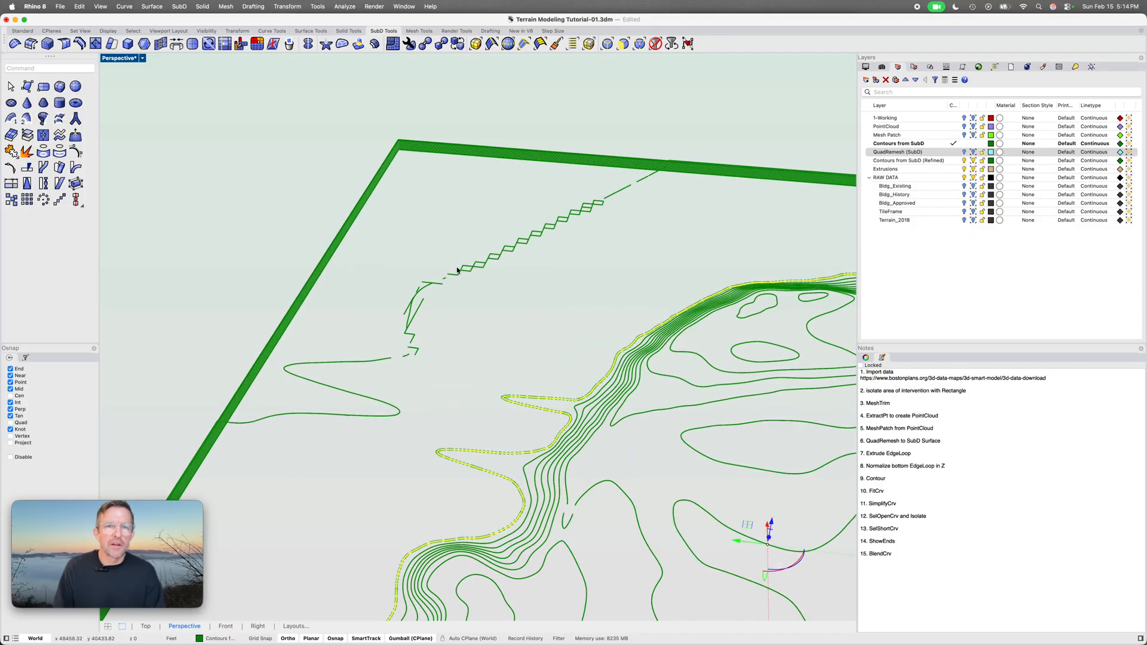
Delete the group of jagged, broken contour curves in the flat area beyond the shoreline
left_click(527, 243)
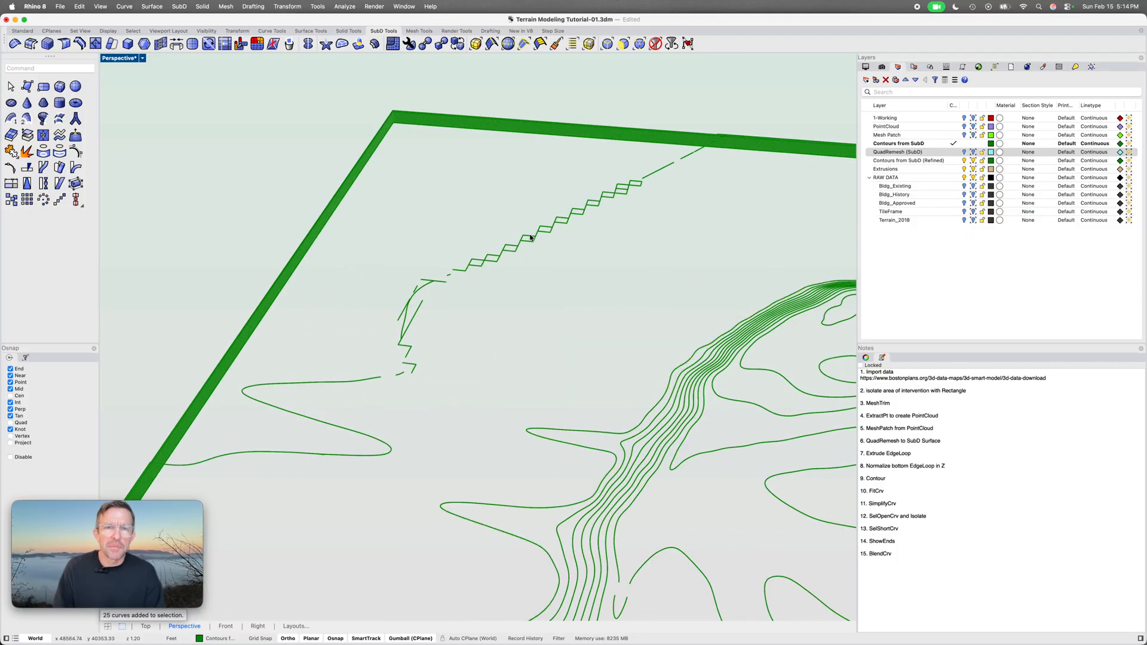
double_click(525, 239)
right_click_drag(539, 308, 492, 122)
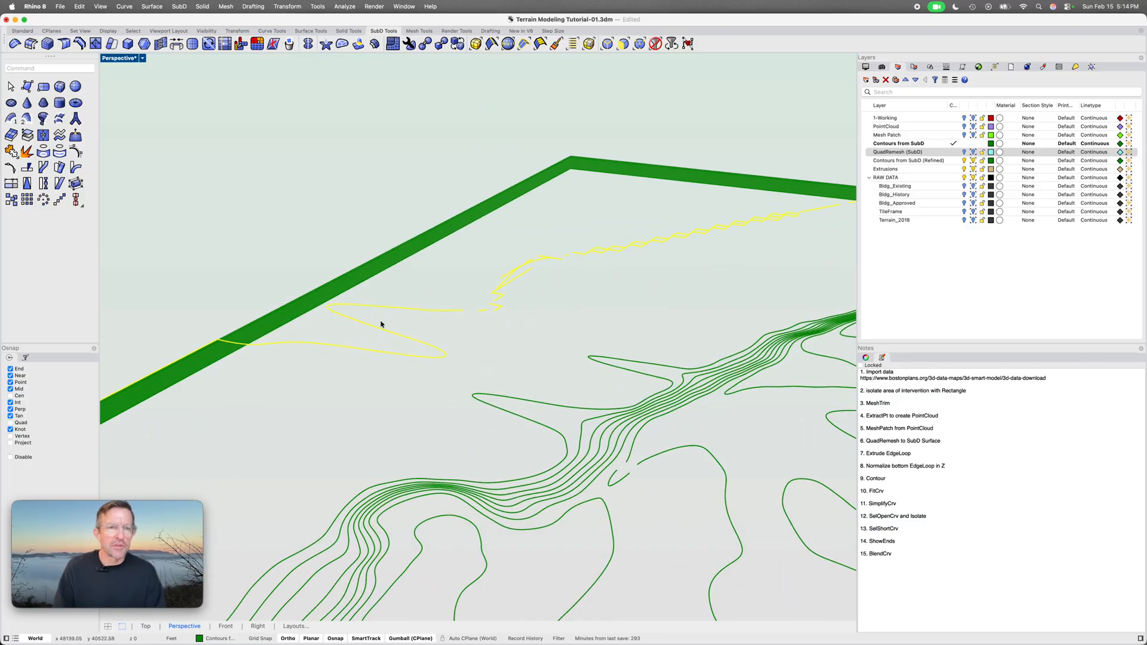
scroll(381, 325, "down", 3)
key("Delete")
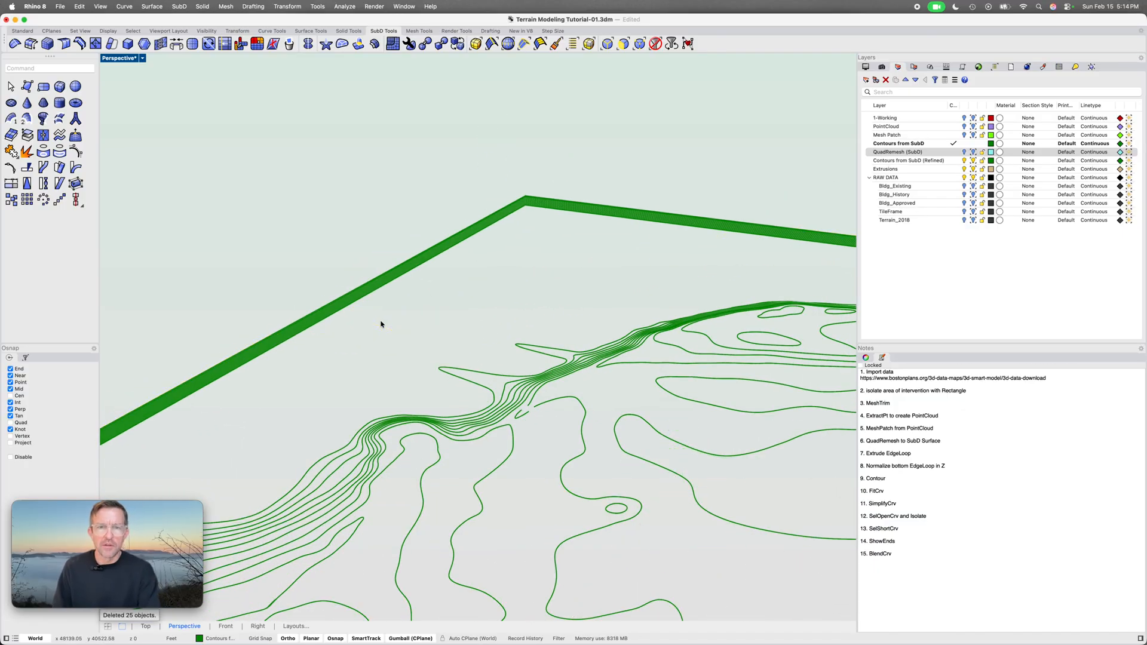
Delete the stacked skirt contours below the terrain, keeping only the uppermost rectangular boundary curve
right_click_drag(493, 413, 644, 314)
scroll(644, 315, "down", 3)
right_click_drag(591, 428, 563, 336, "shift")
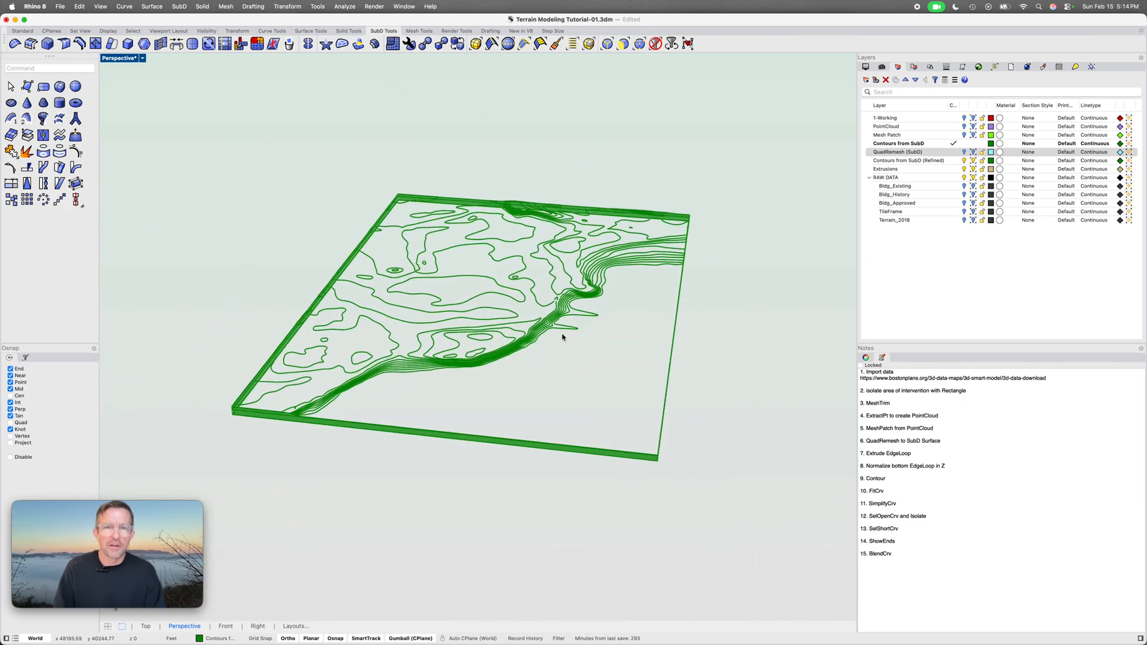
scroll(523, 325, "up", 5)
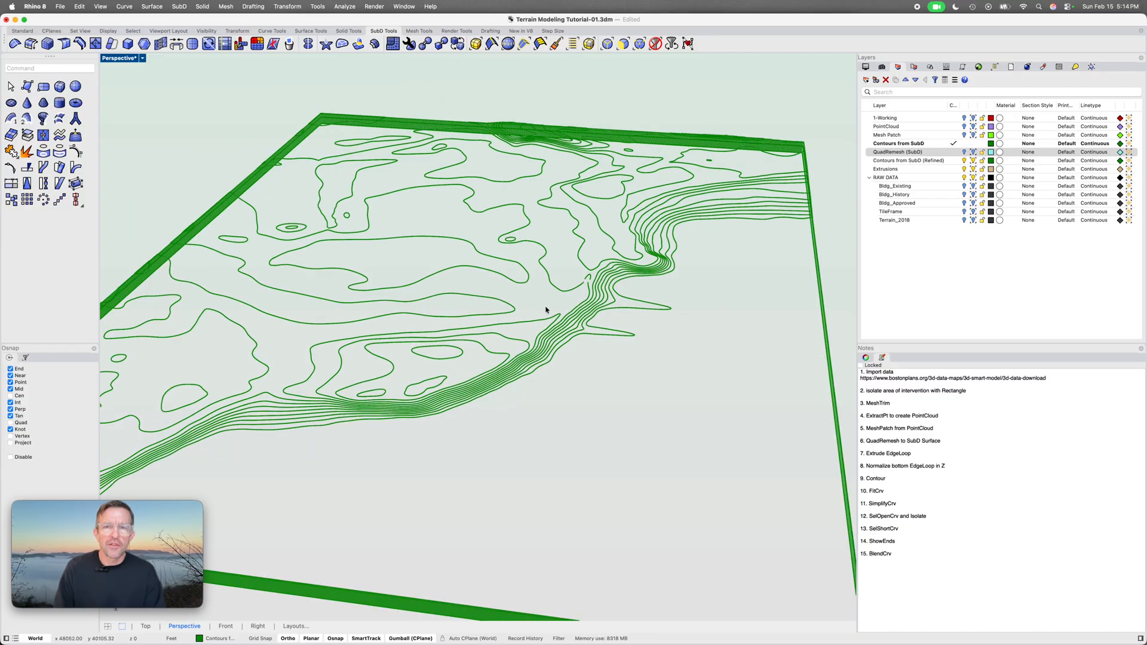
right_click_drag(546, 338, 204, 361)
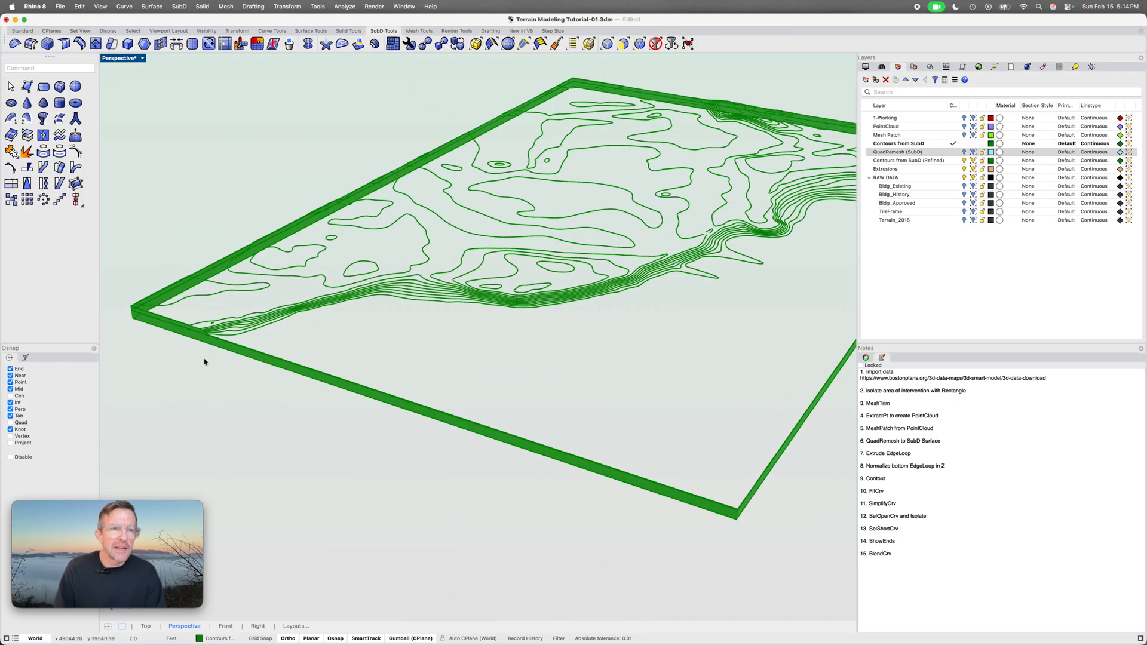
left_click(242, 337)
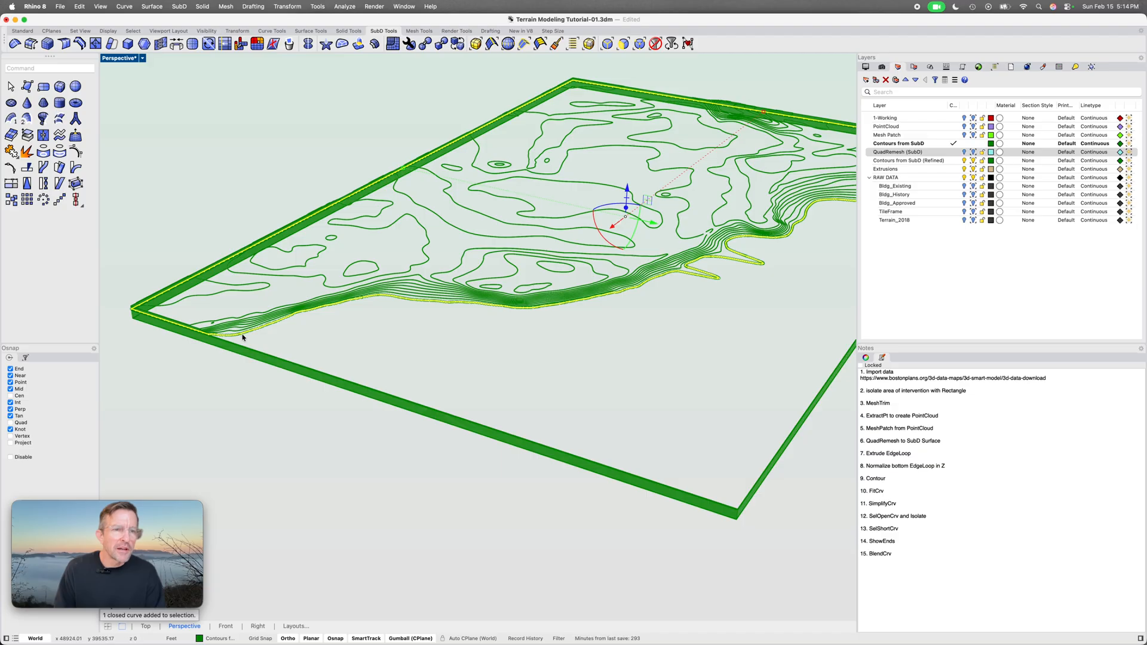
scroll(214, 342, "up", 5)
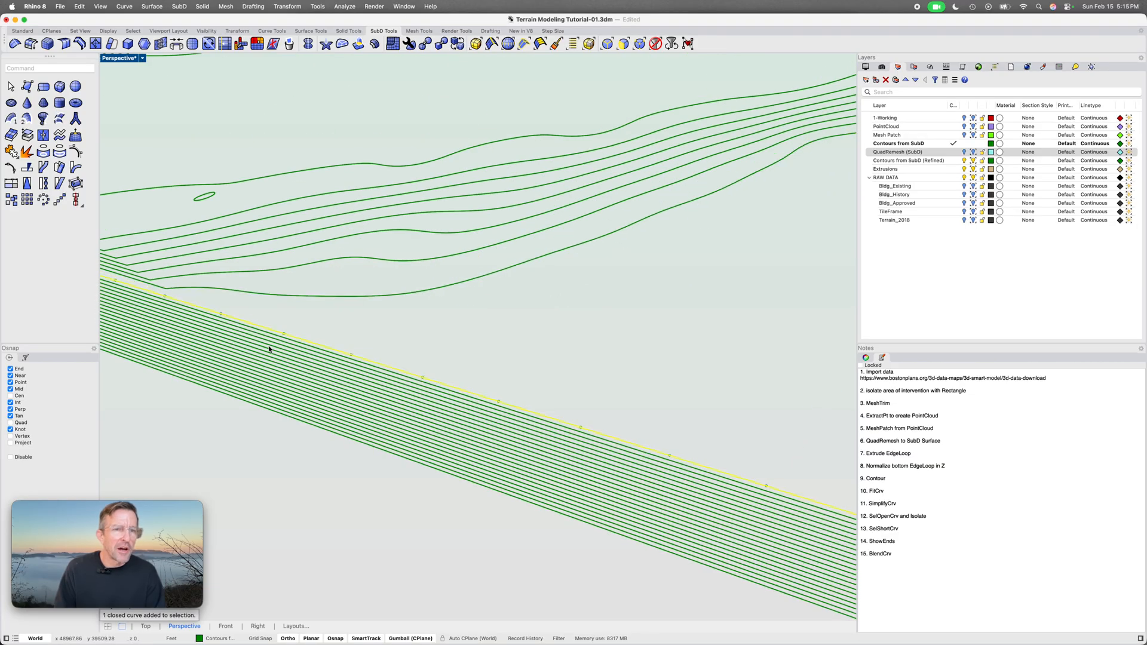
left_click_drag(298, 457, 275, 418)
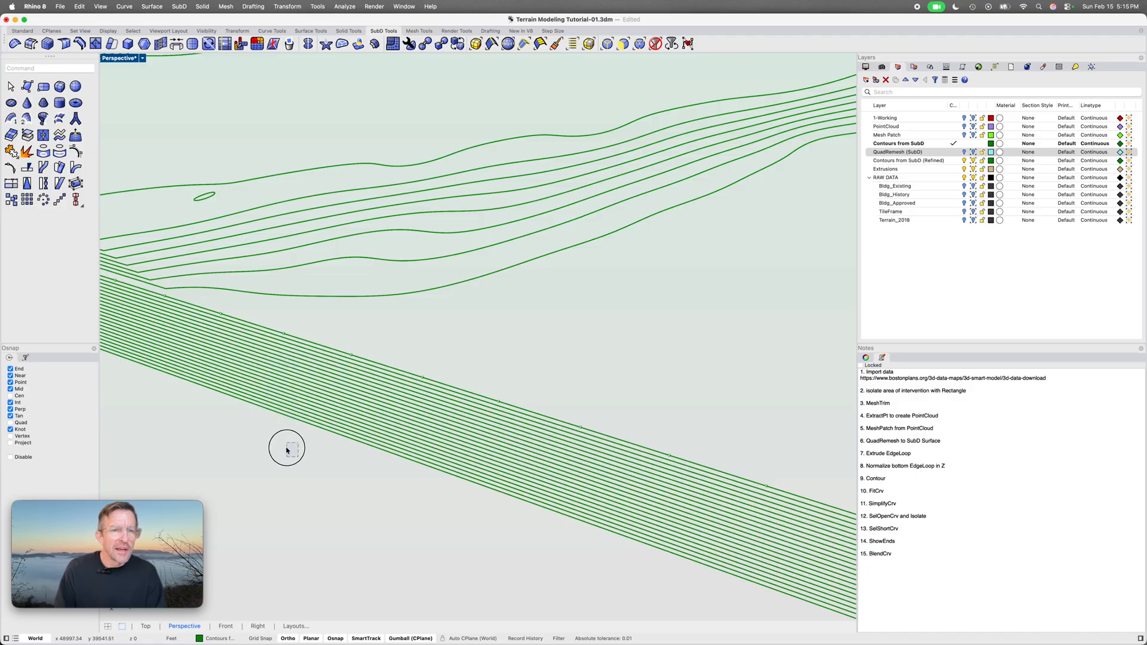
left_click_drag(321, 465, 256, 352)
key("Delete")
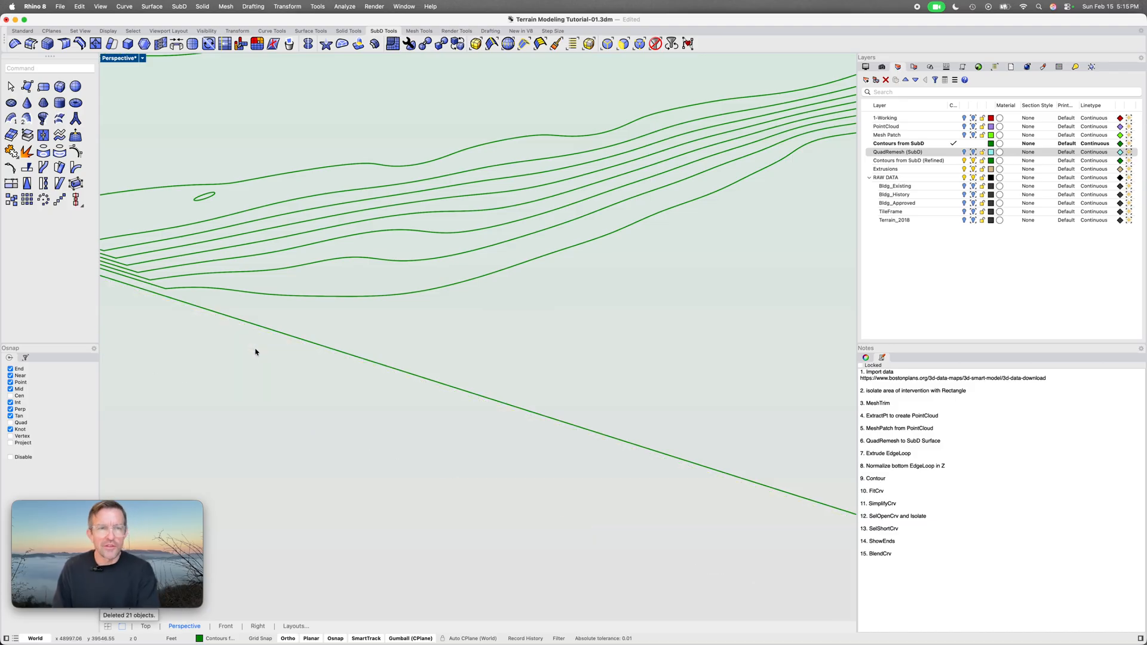
Examine the remaining rectangular base curve together with the terrain contours above it
scroll(292, 377, "down", 2)
scroll(292, 377, "down", 5)
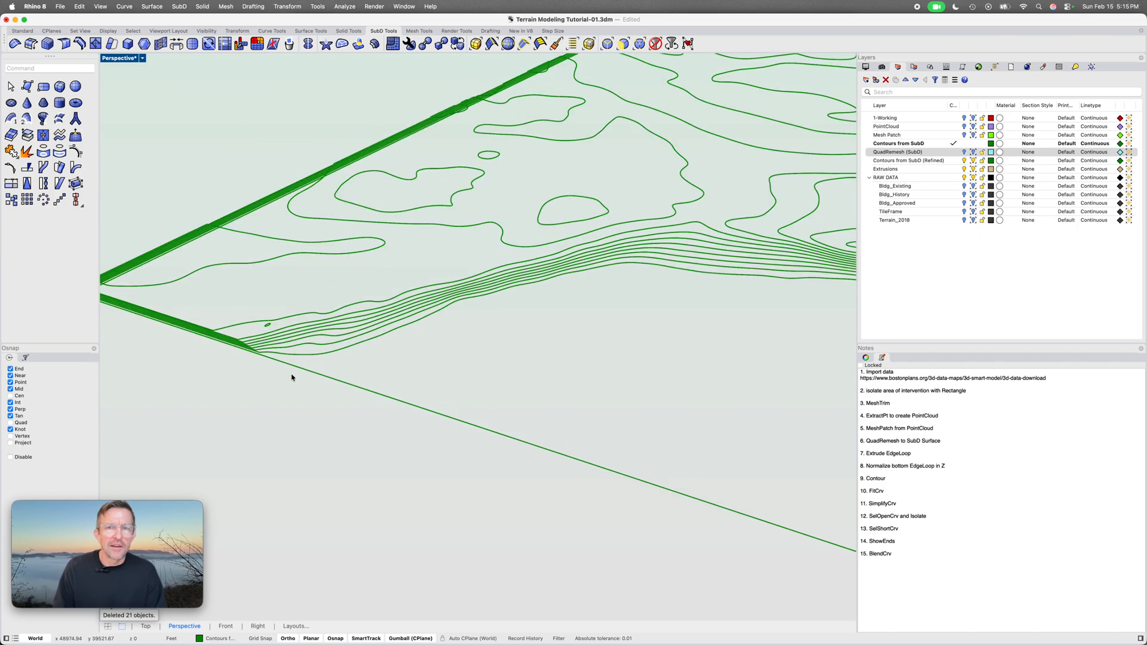
right_click_drag(484, 376, 615, 403, "shift")
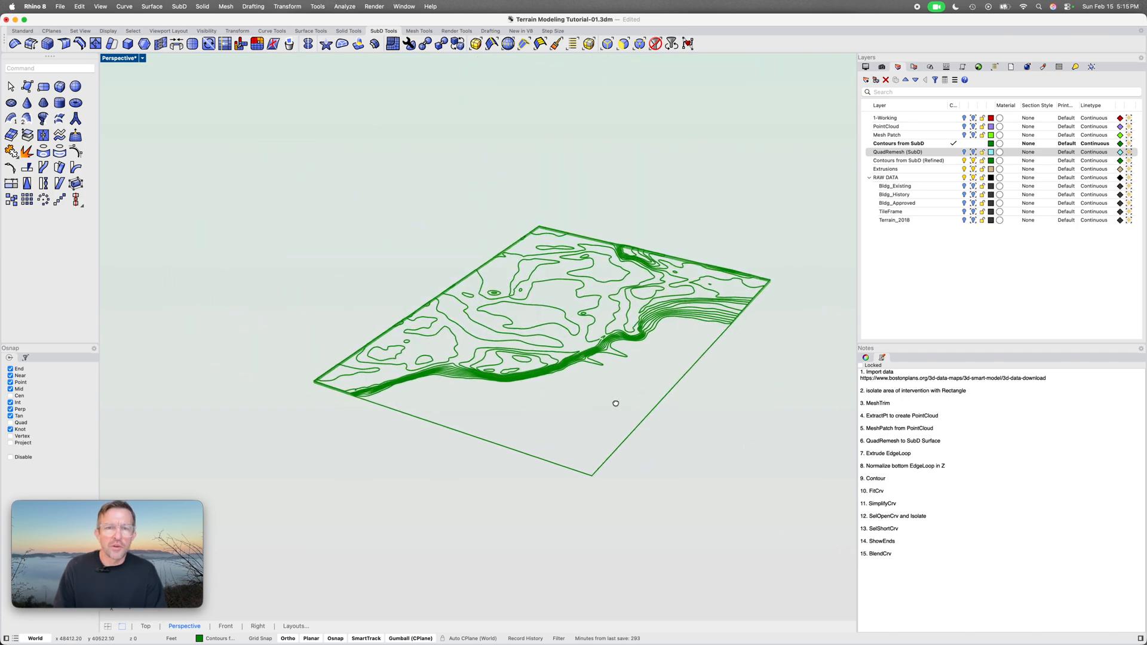
left_click(508, 450)
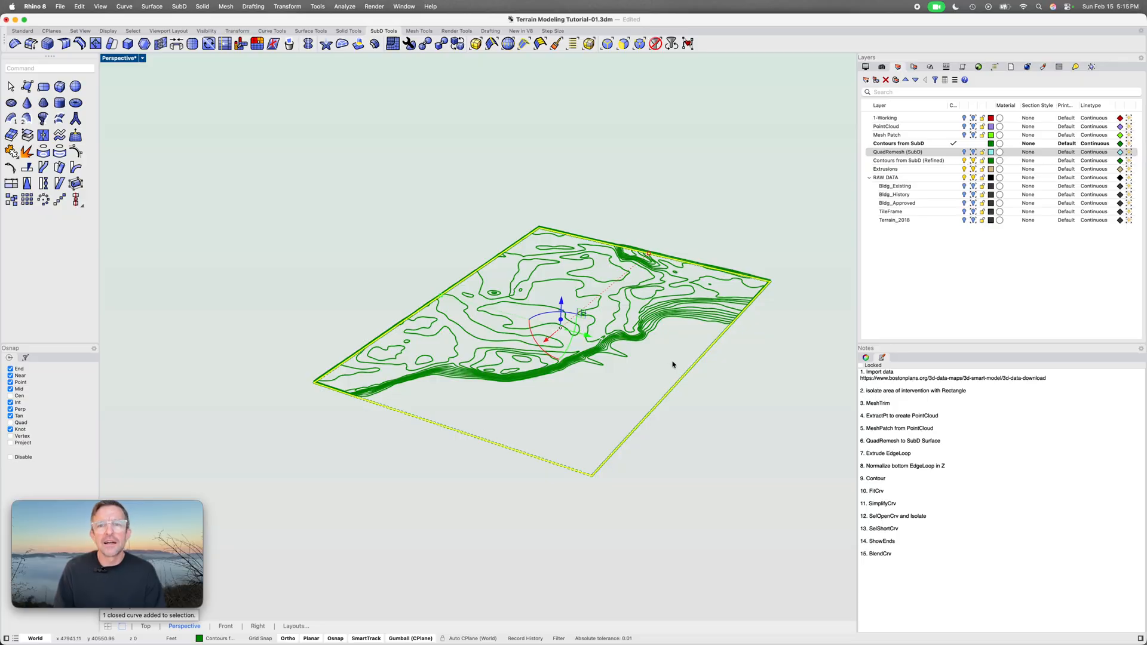
scroll(528, 379, "up", 2)
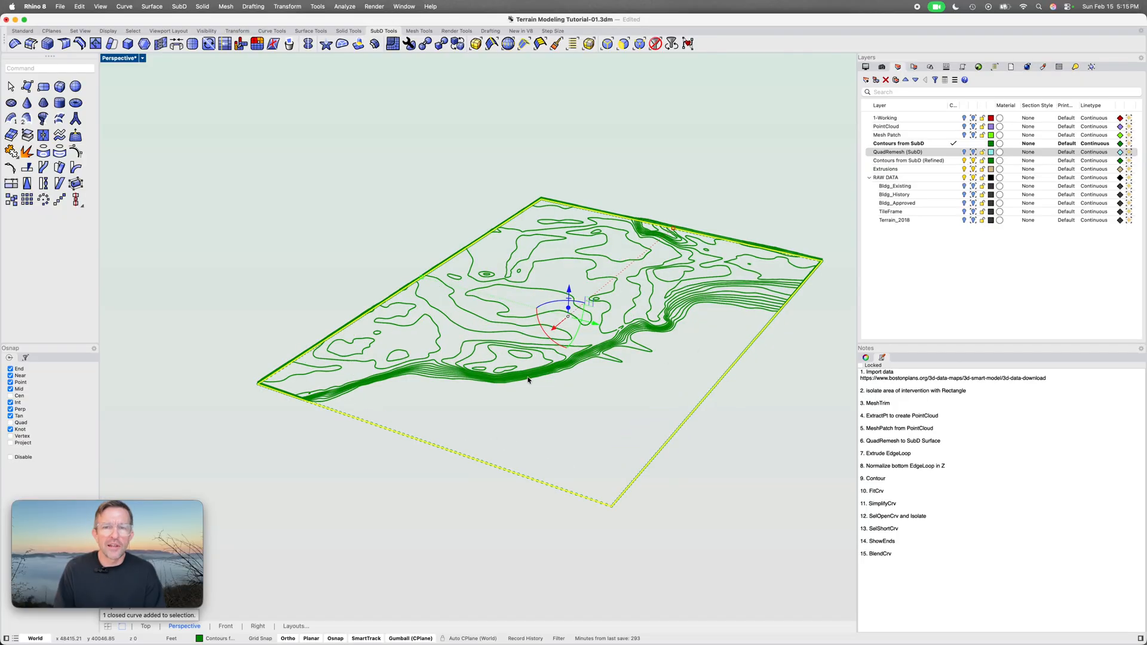
scroll(528, 379, "up", 3)
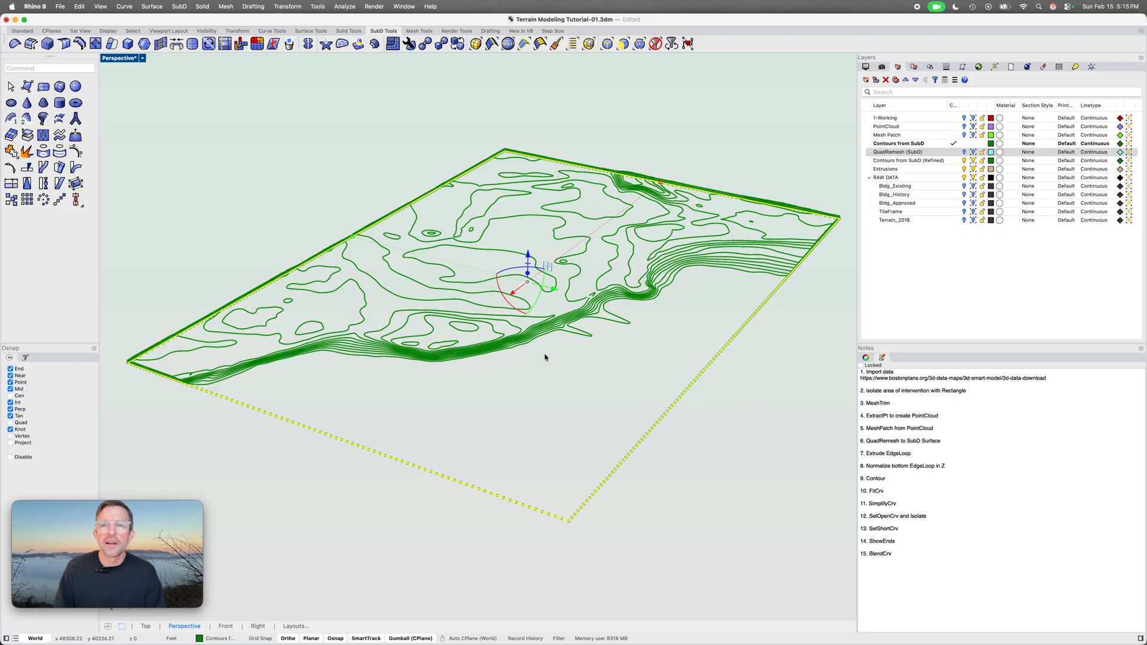
scroll(514, 333, "down", 3)
left_click(786, 179)
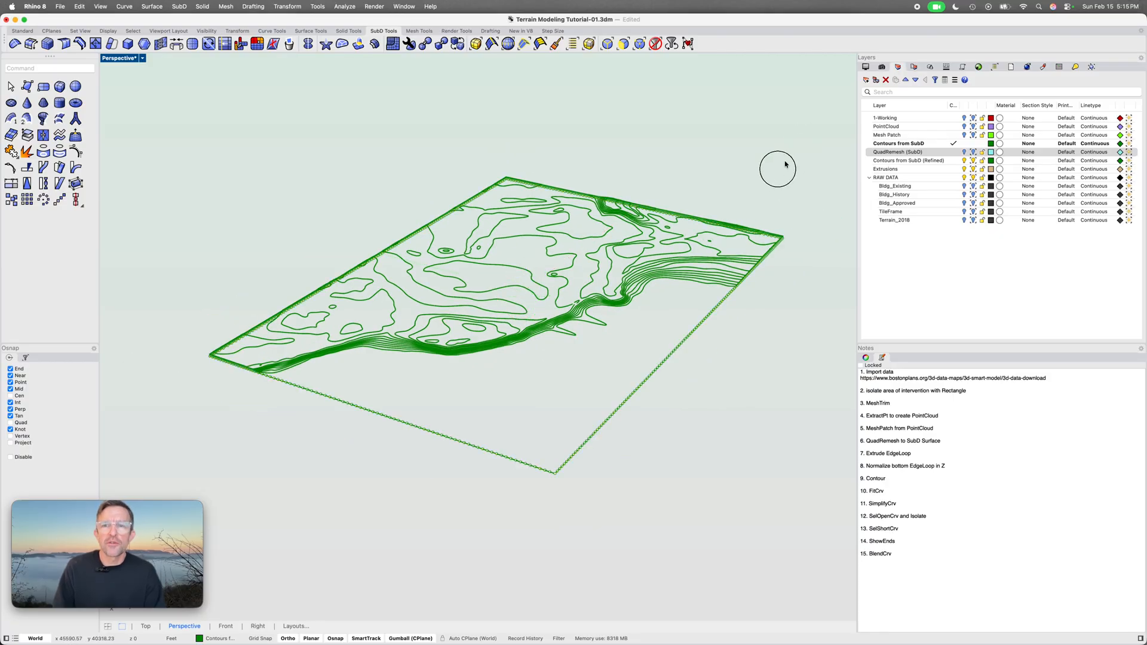
Fit all the contour curves with FitCrv at tolerance 2, degree 3 and angle tolerance 1, deleting the input and keeping the input layer
left_click_drag(802, 143, 193, 472)
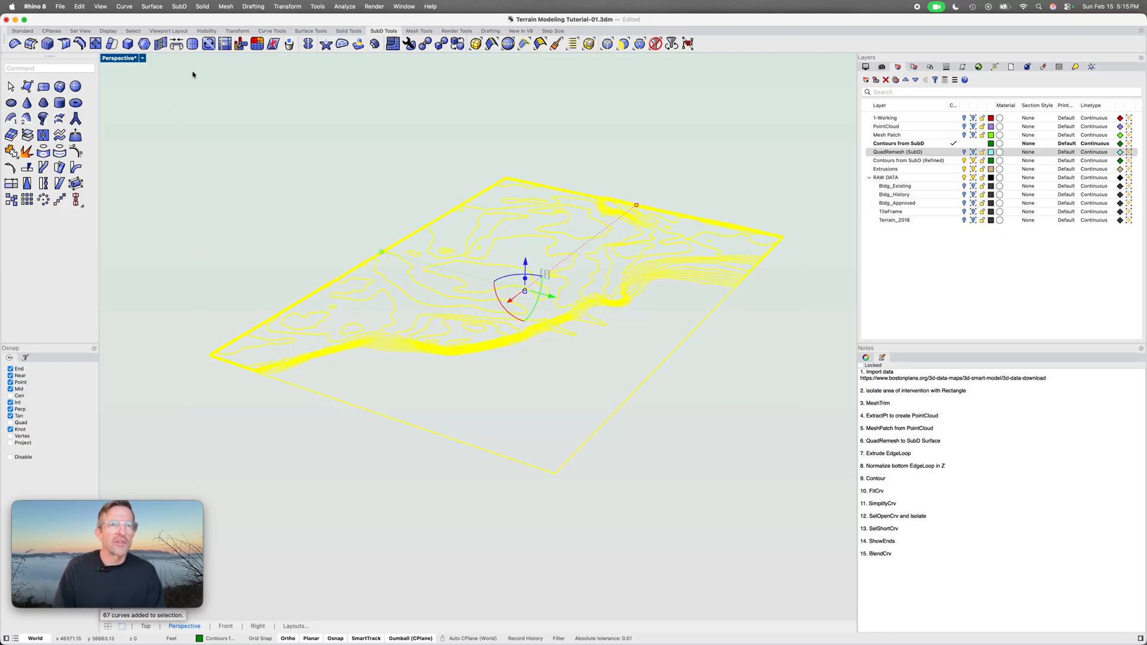
left_click(281, 32)
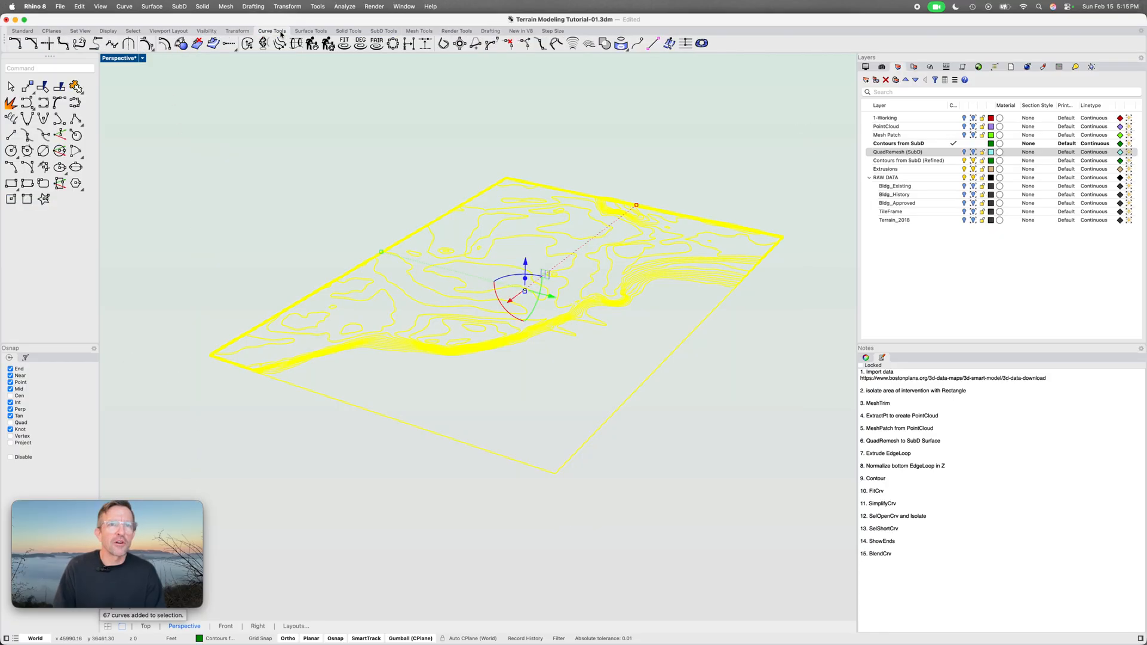
left_click(345, 44)
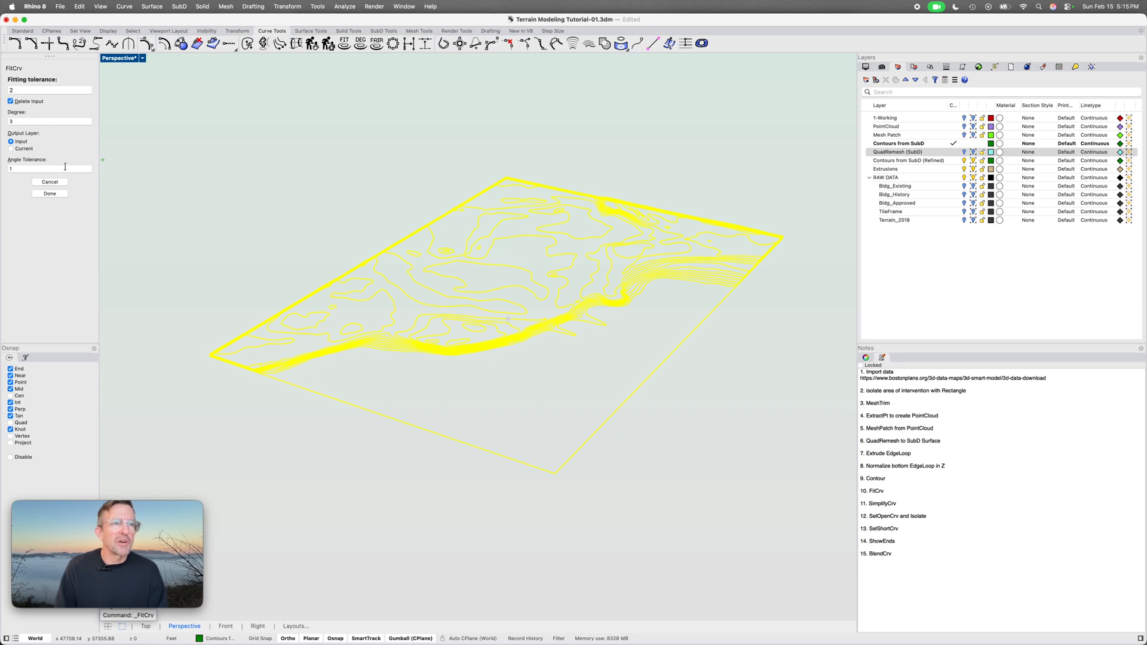
left_click(50, 193)
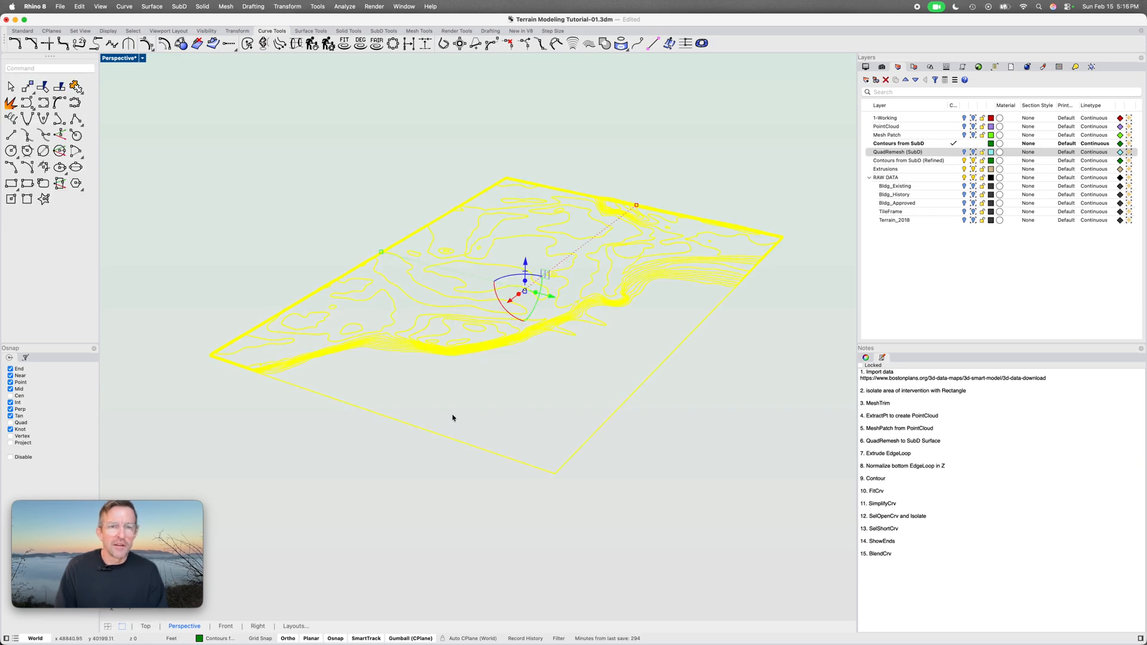
left_click(452, 417)
Examine the control points along the fitted shoreline contour
left_click(449, 369)
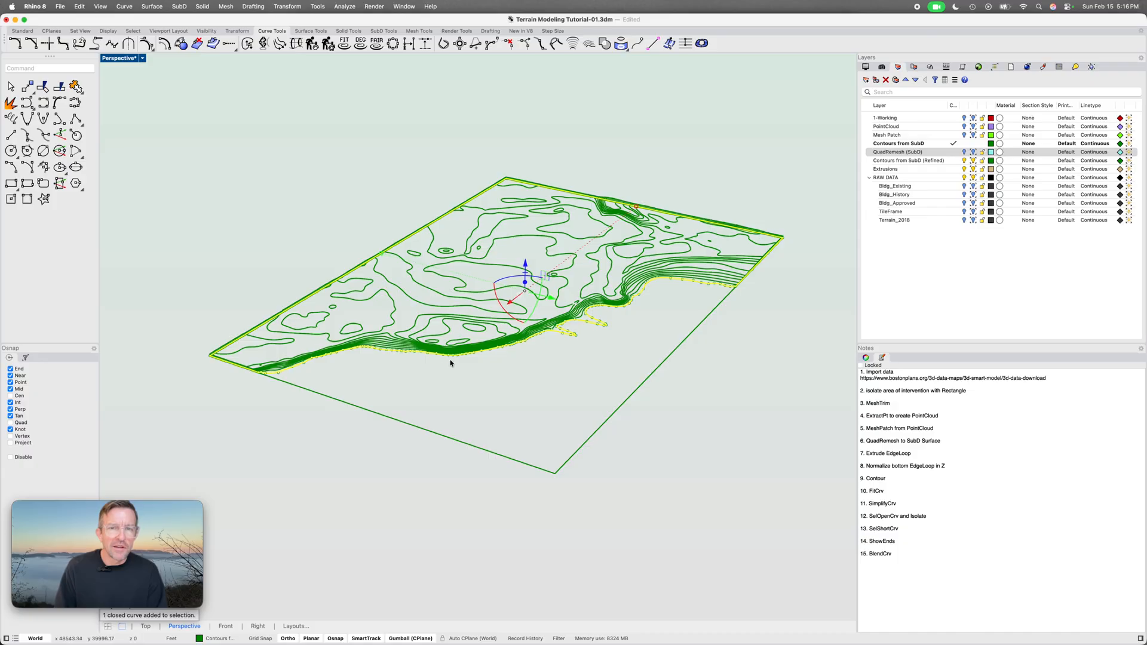
scroll(451, 362, "up", 6)
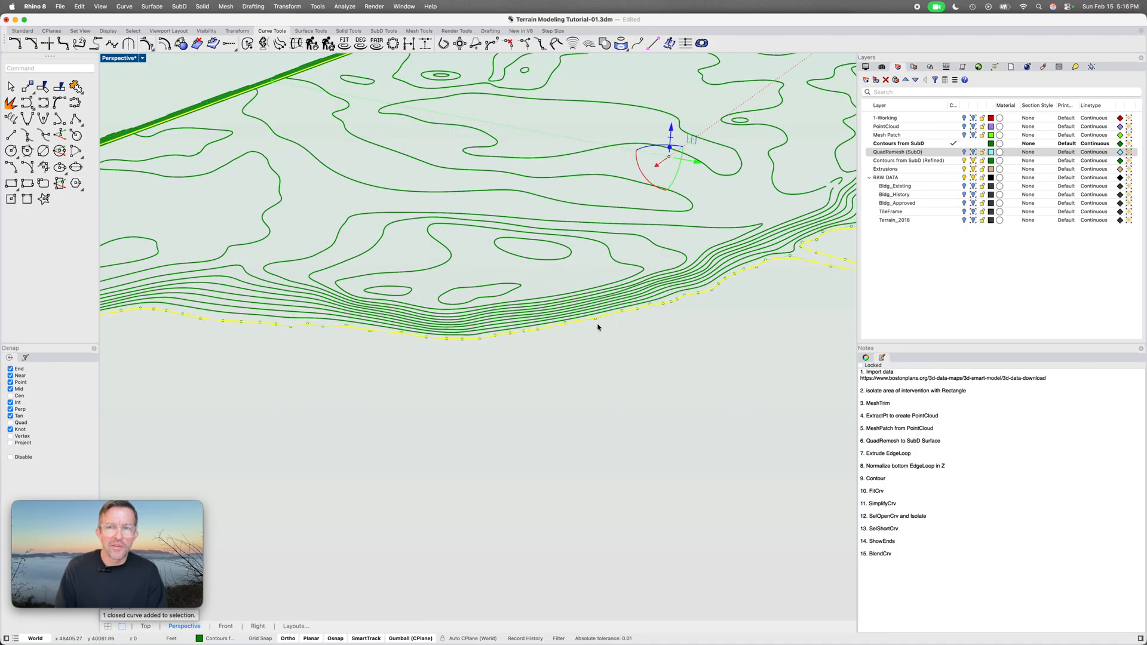
scroll(311, 341, "down", 5)
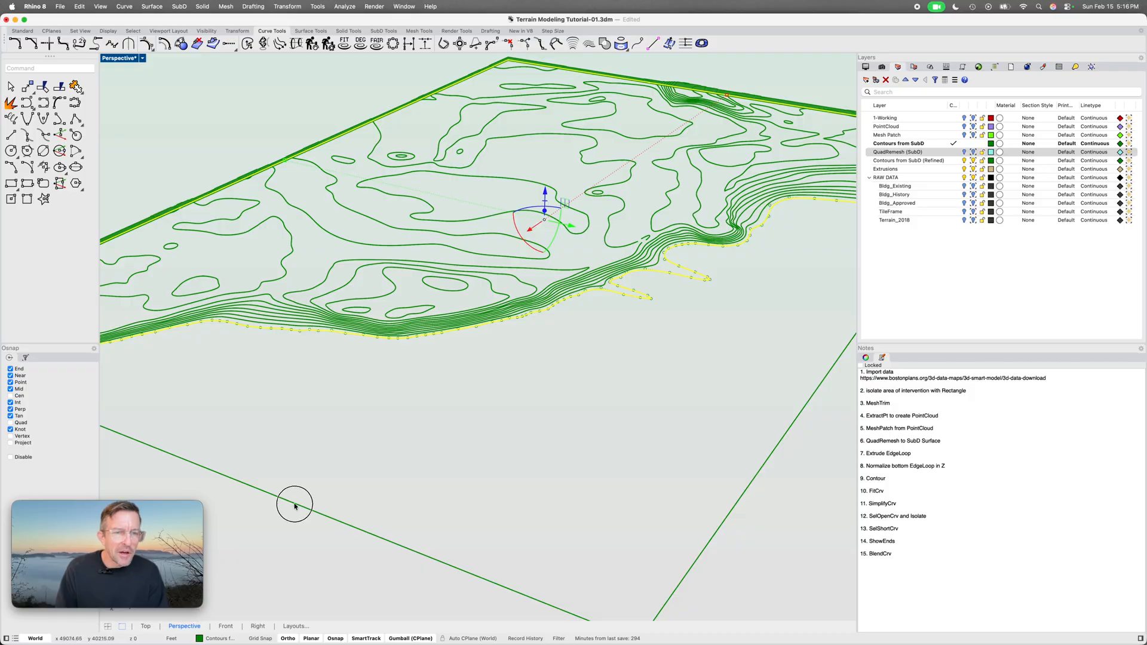
Simplify the rectangular boundary curve with SimplifyCrv
left_click(293, 509)
scroll(295, 506, "down", 2)
left_click(334, 473)
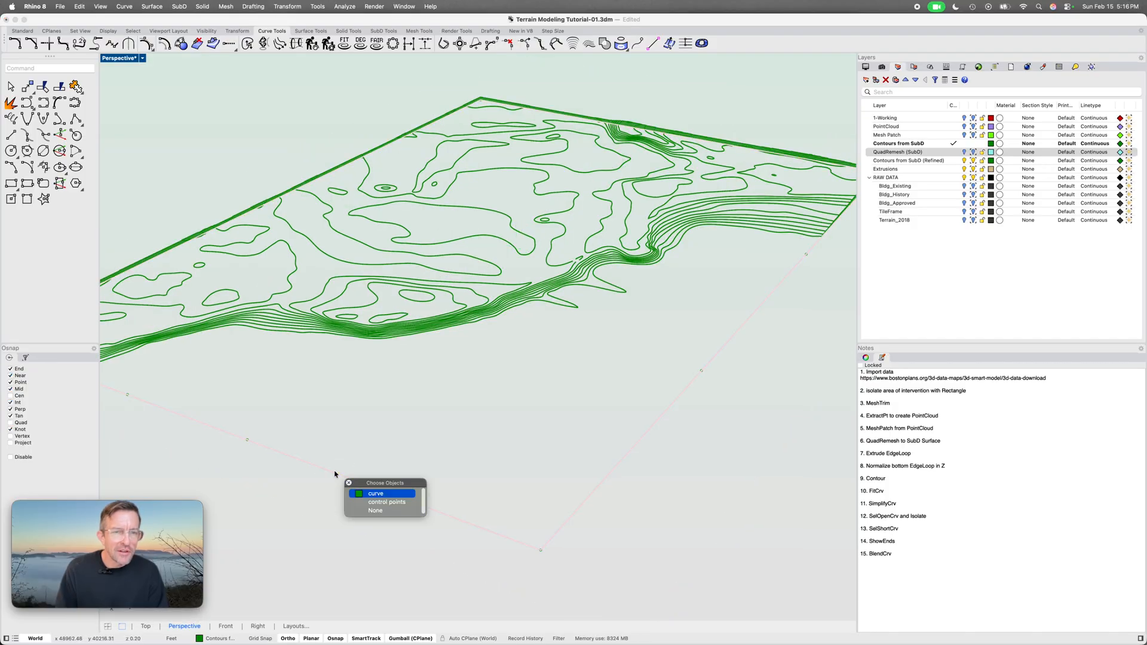
key("Escape")
left_click(397, 497)
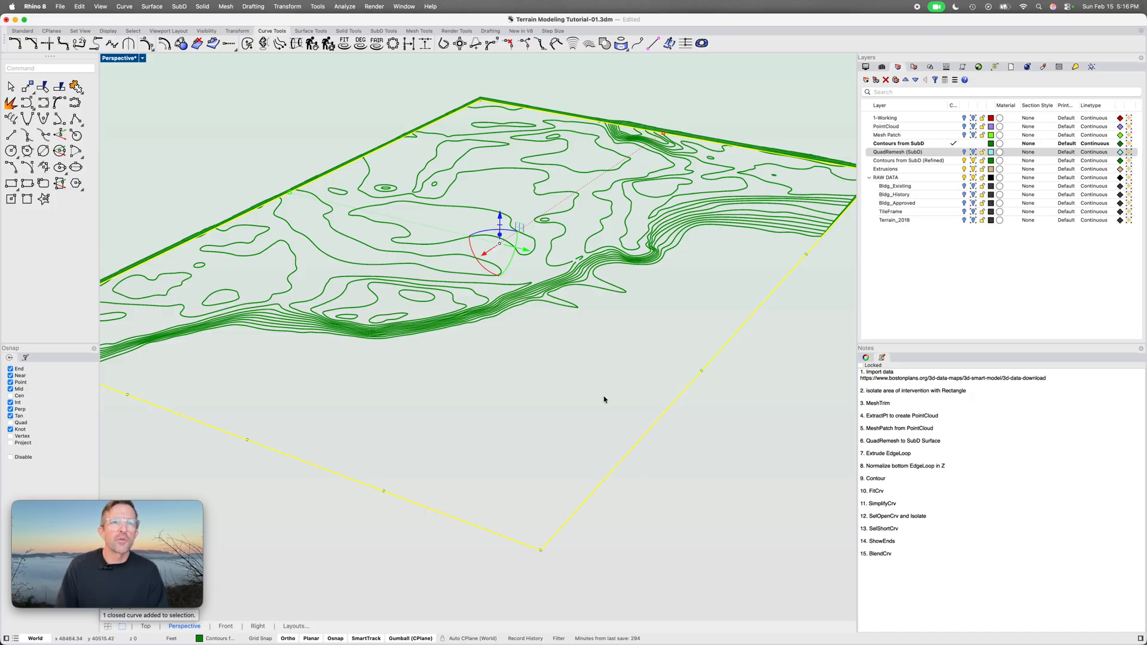
type("SimplifyCrv")
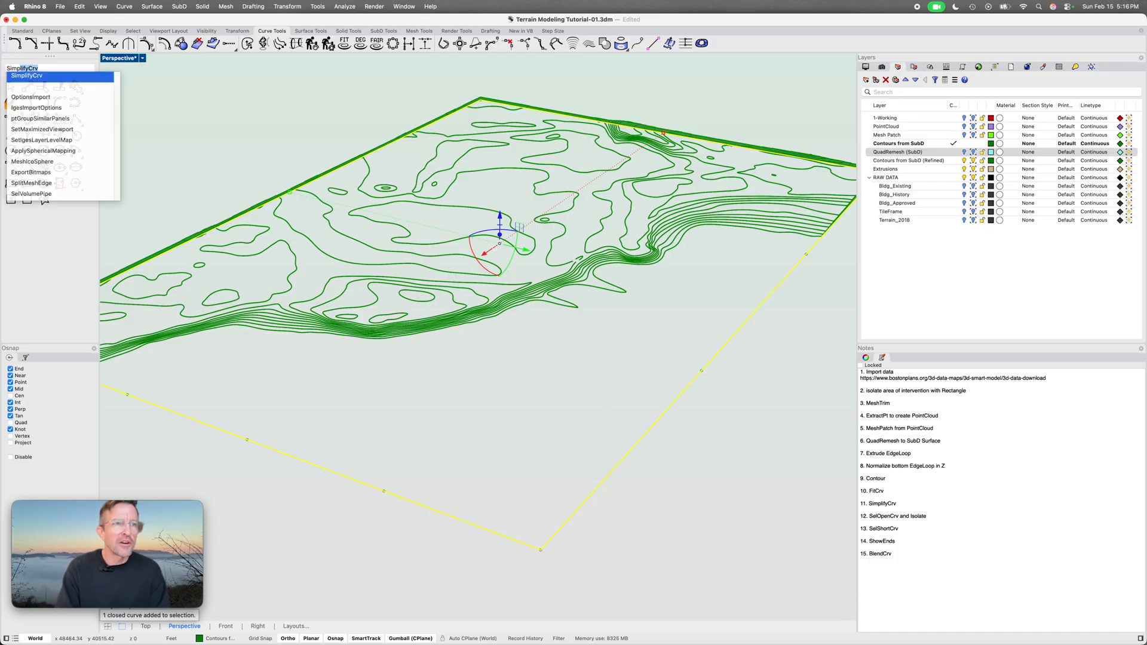
key("Return")
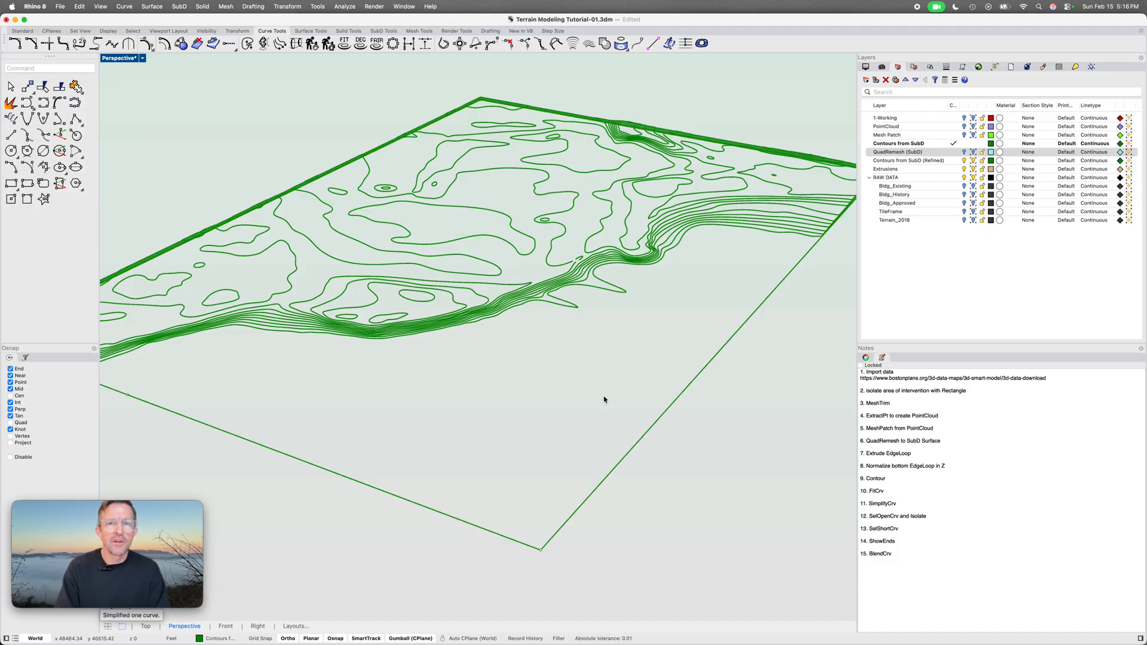
Simplify all the contour curves at once with SimplifyCrv
right_click_drag(604, 399, 618, 442)
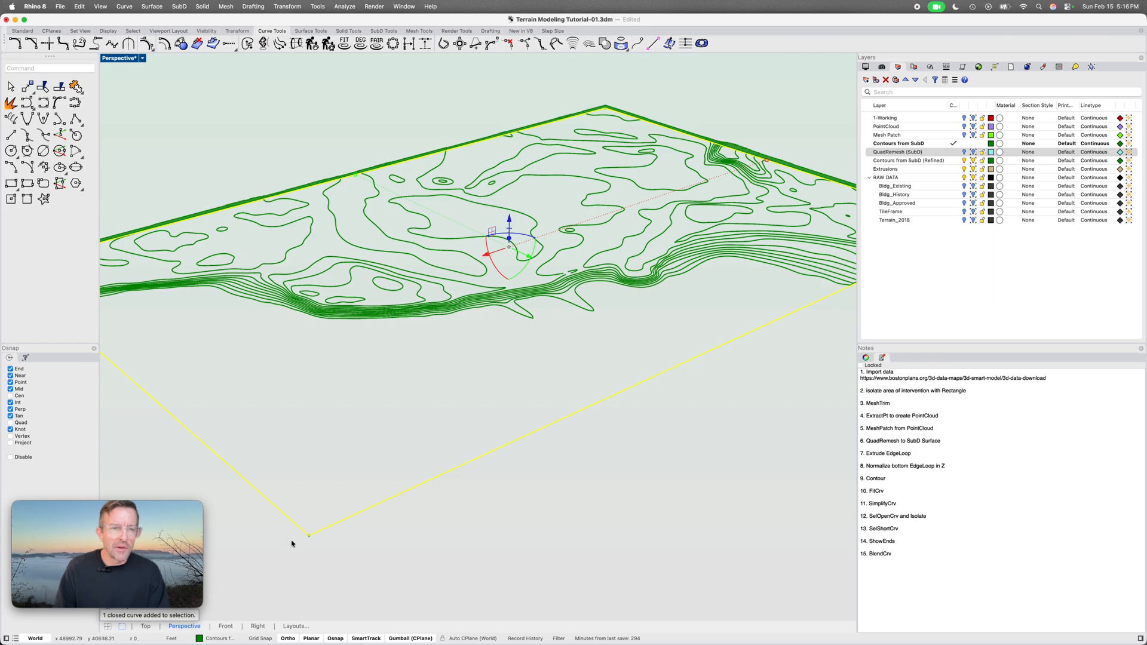
right_click_drag(292, 543, 333, 529)
right_click_drag(427, 439, 436, 427)
key("super+a")
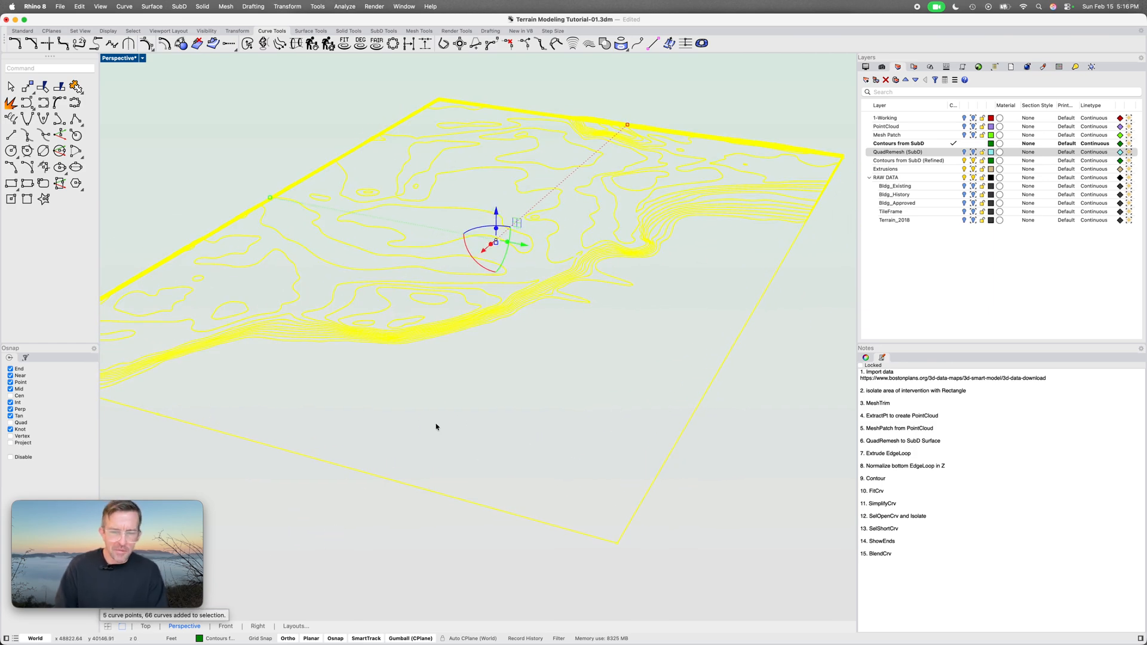
key("super+a")
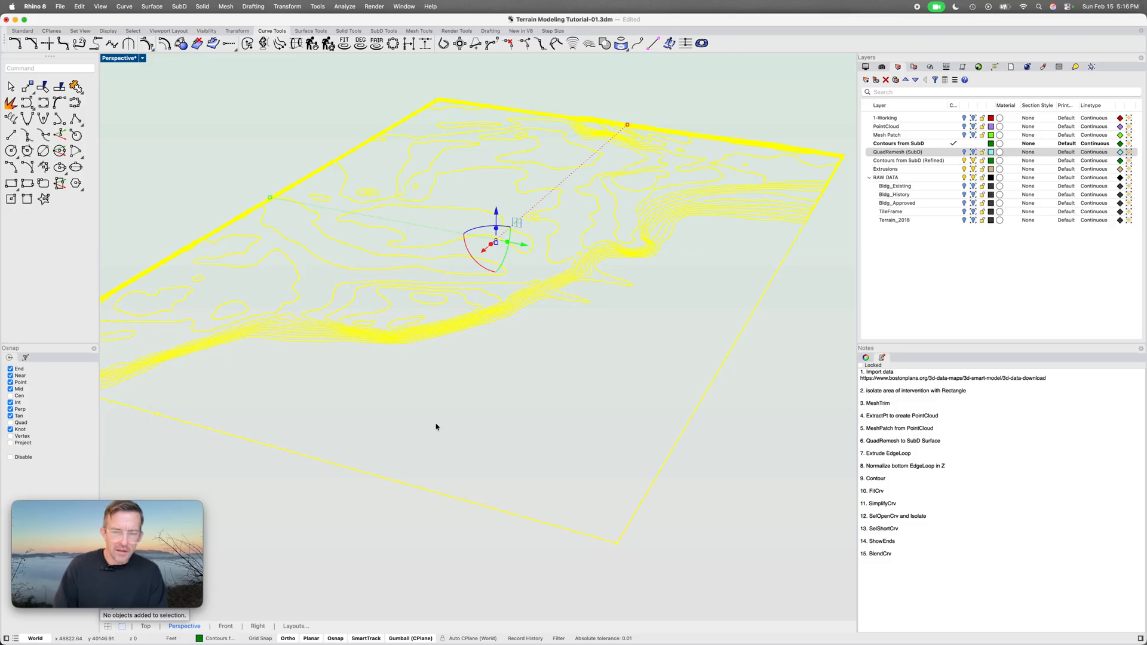
type("SimplifyCrv")
key("Return")
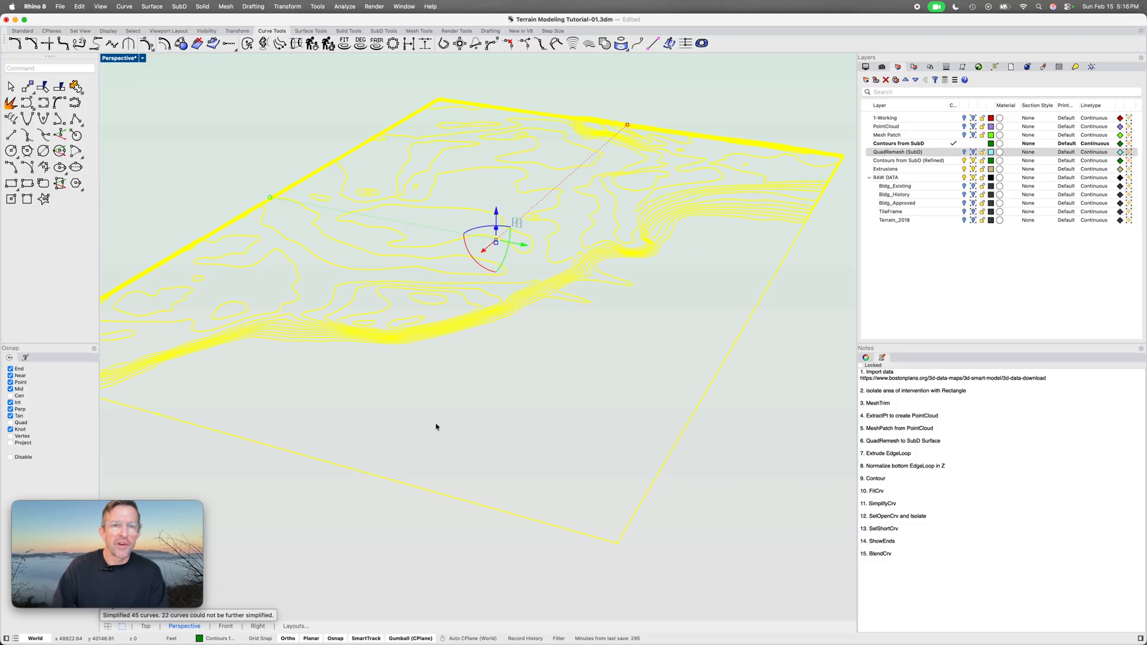
key("Escape")
Check the control points of the simplified outer shoreline contour and show the command history
right_click_drag(536, 369, 614, 278)
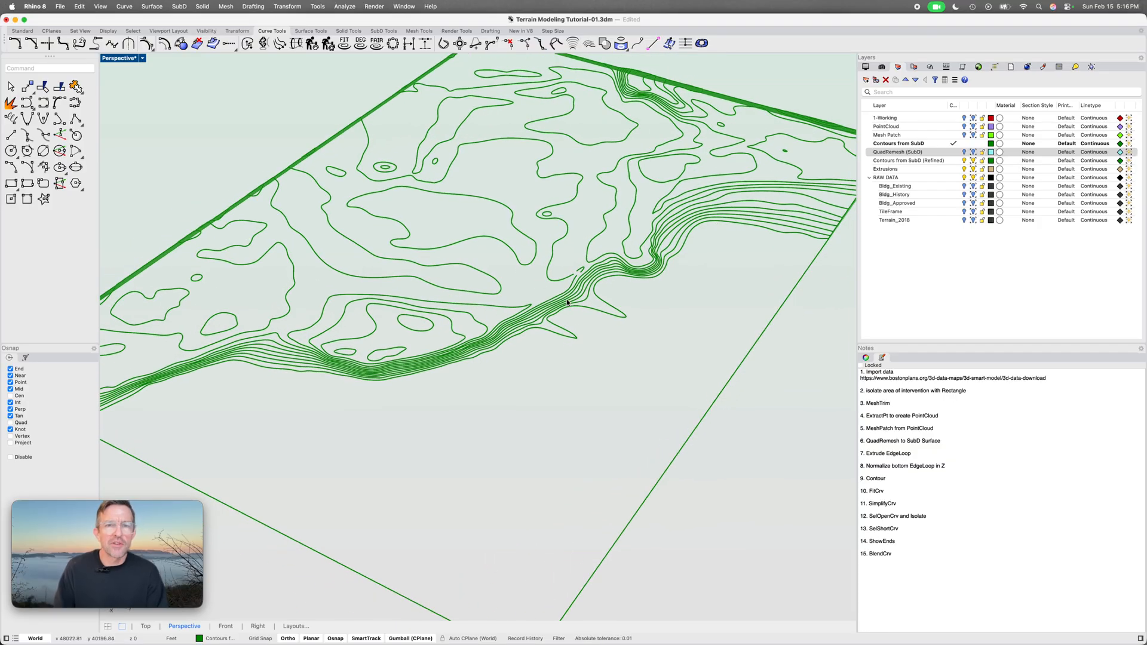
left_click(589, 309)
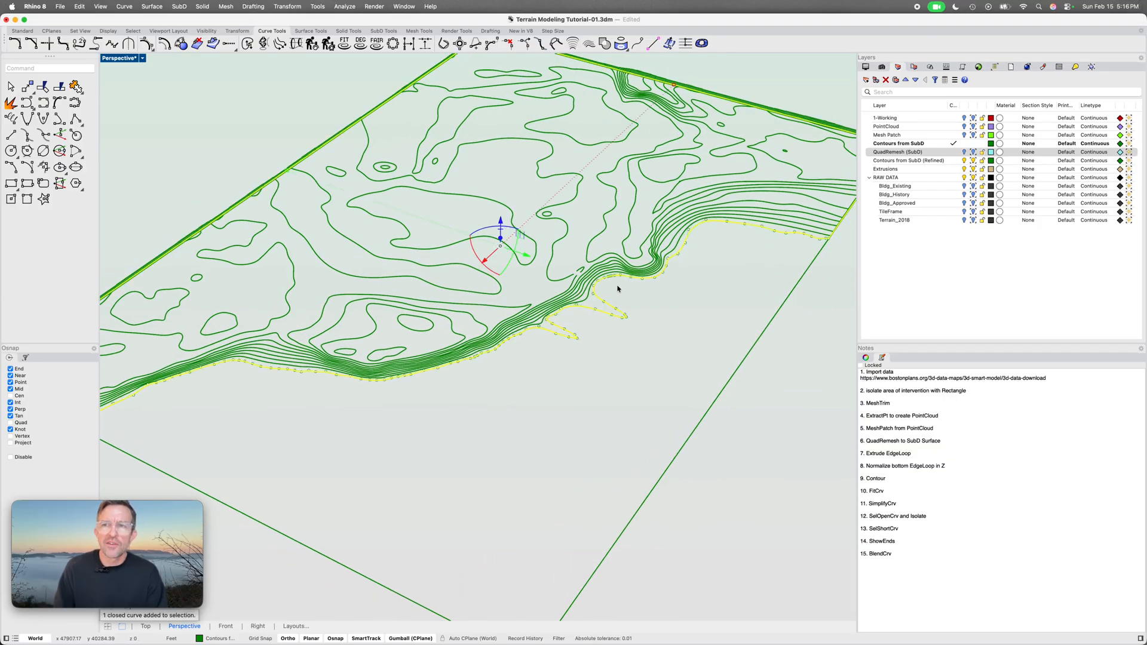
left_click(914, 152)
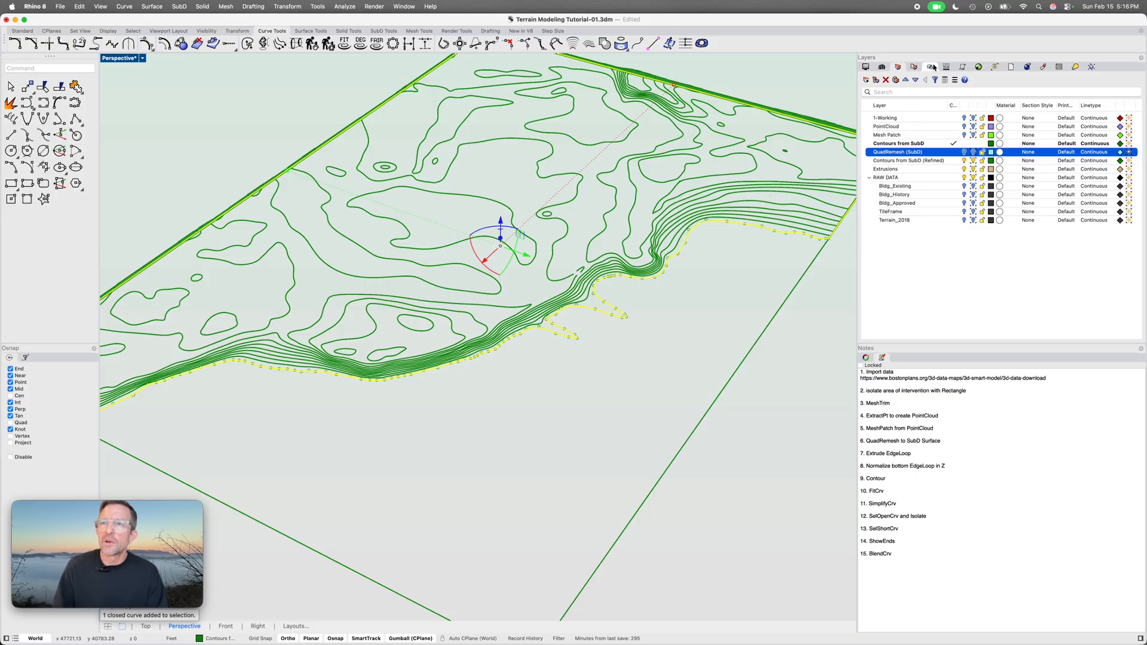
left_click(963, 67)
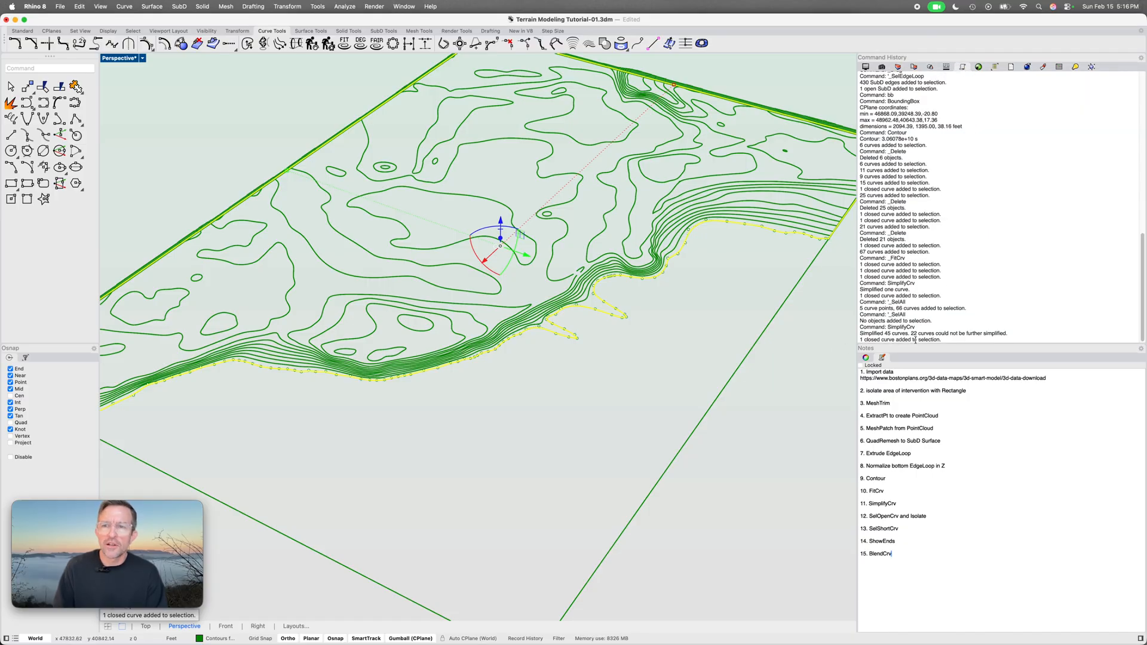
Select the grouped contour along the inner shoreline and examine the gap between its curves
left_click(567, 278)
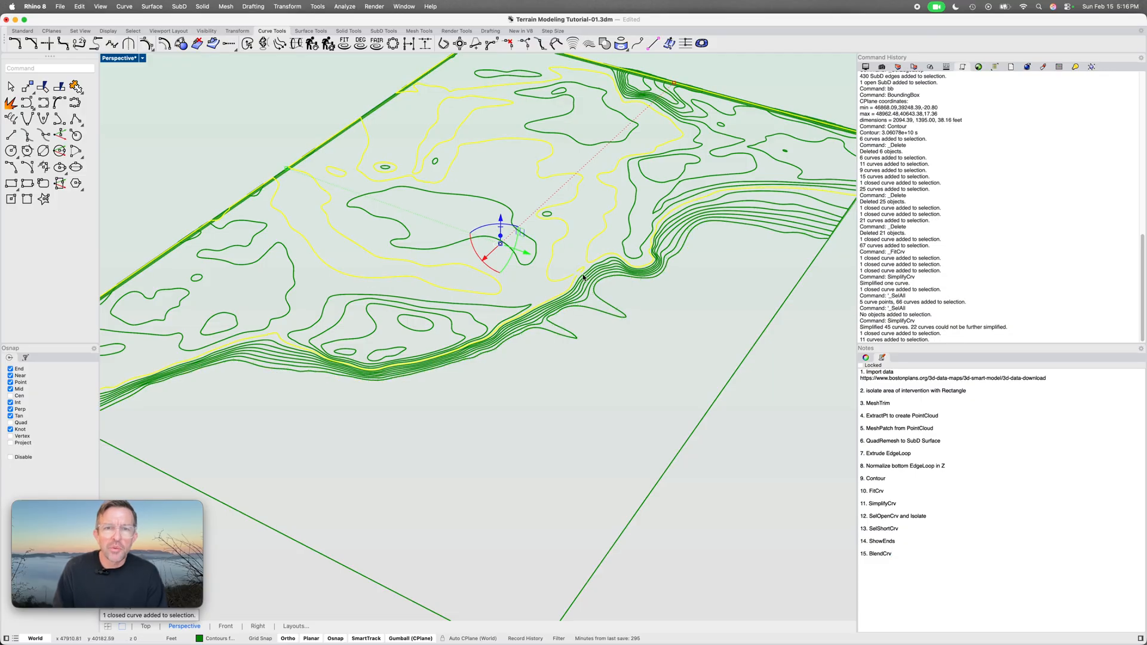
scroll(574, 278, "up", 10)
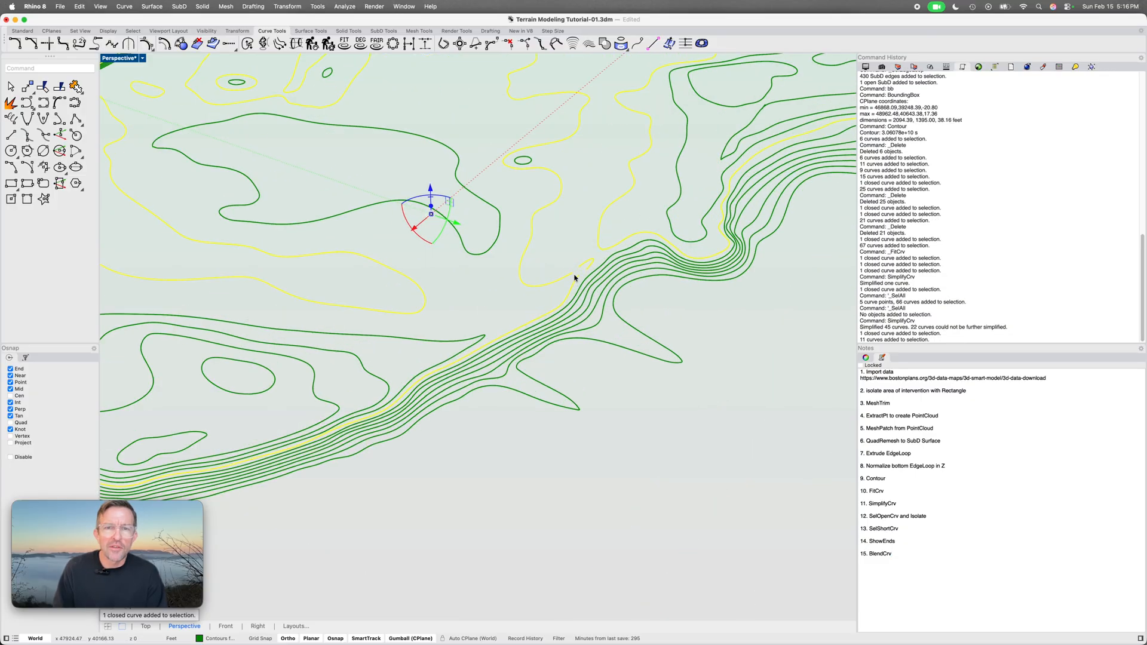
scroll(574, 278, "down", 10)
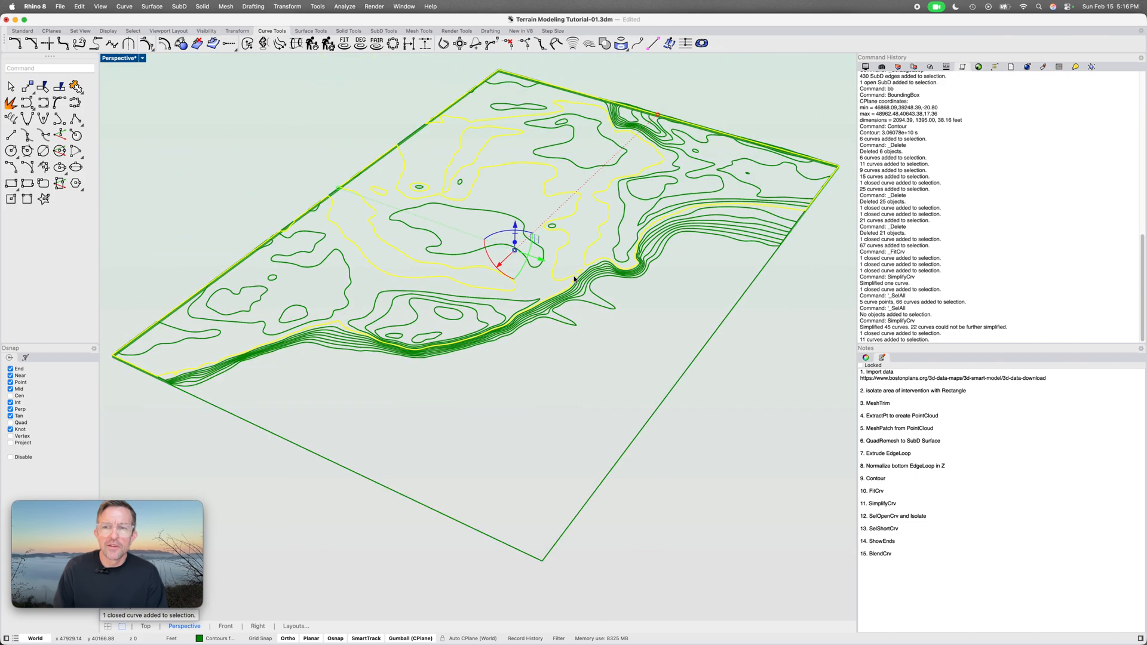
left_click(629, 349)
Select all open curves with SelOpenCrv and isolate them
type("SelOpenCrv")
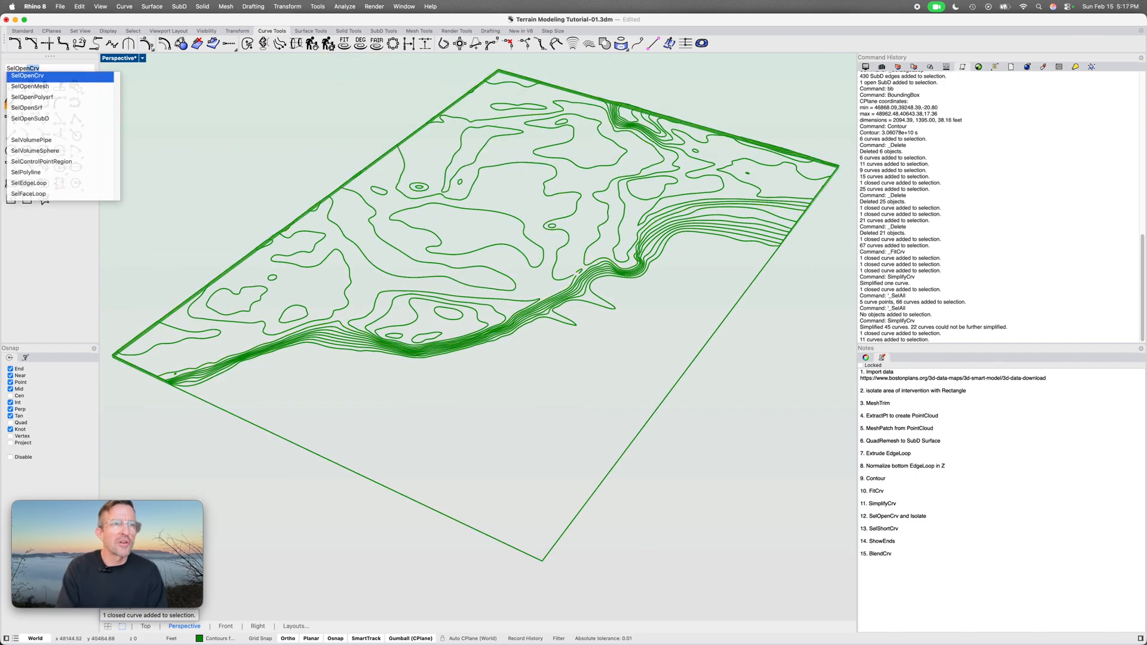
key("Return")
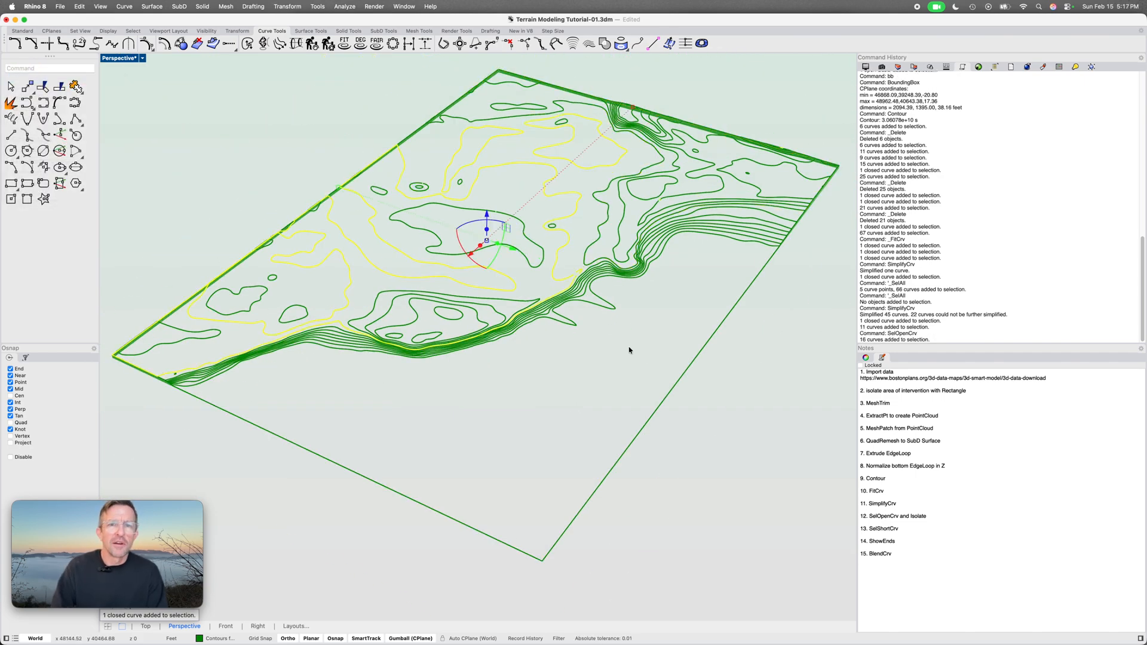
right_click_drag(498, 279, 467, 292)
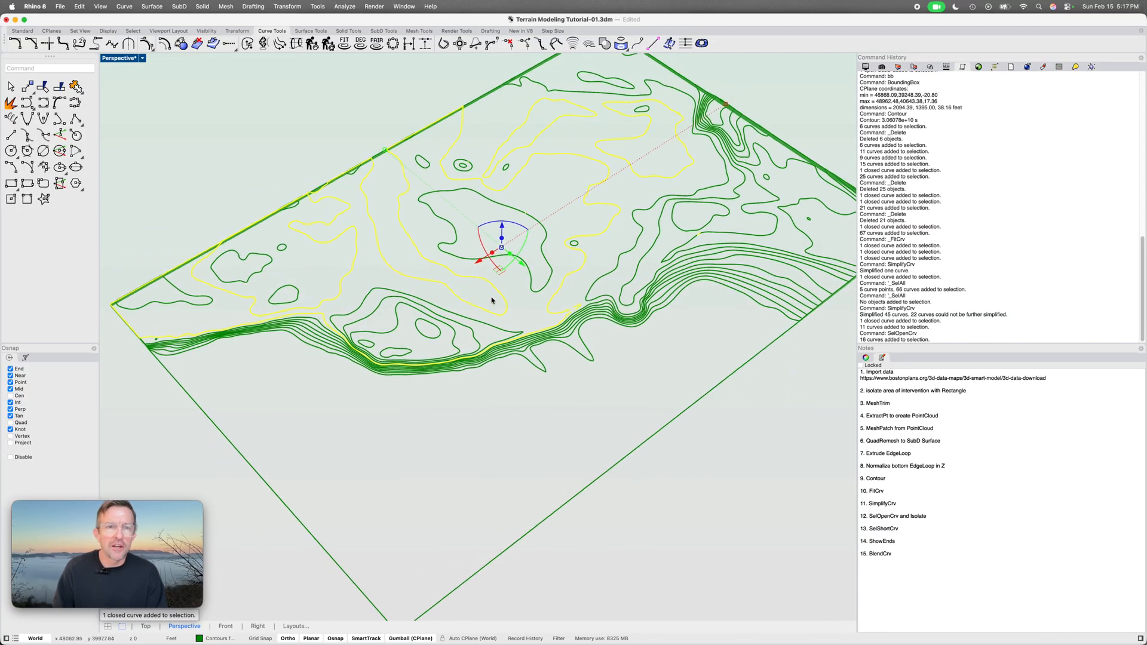
right_click_drag(340, 276, 355, 278)
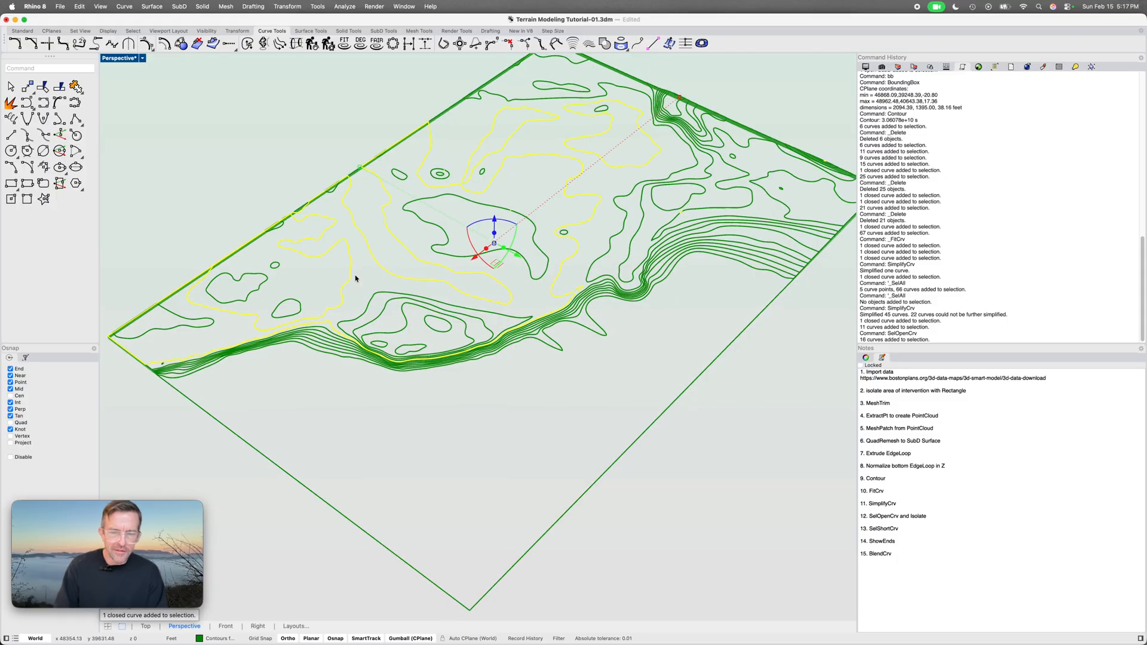
type("Isolate")
key("Return")
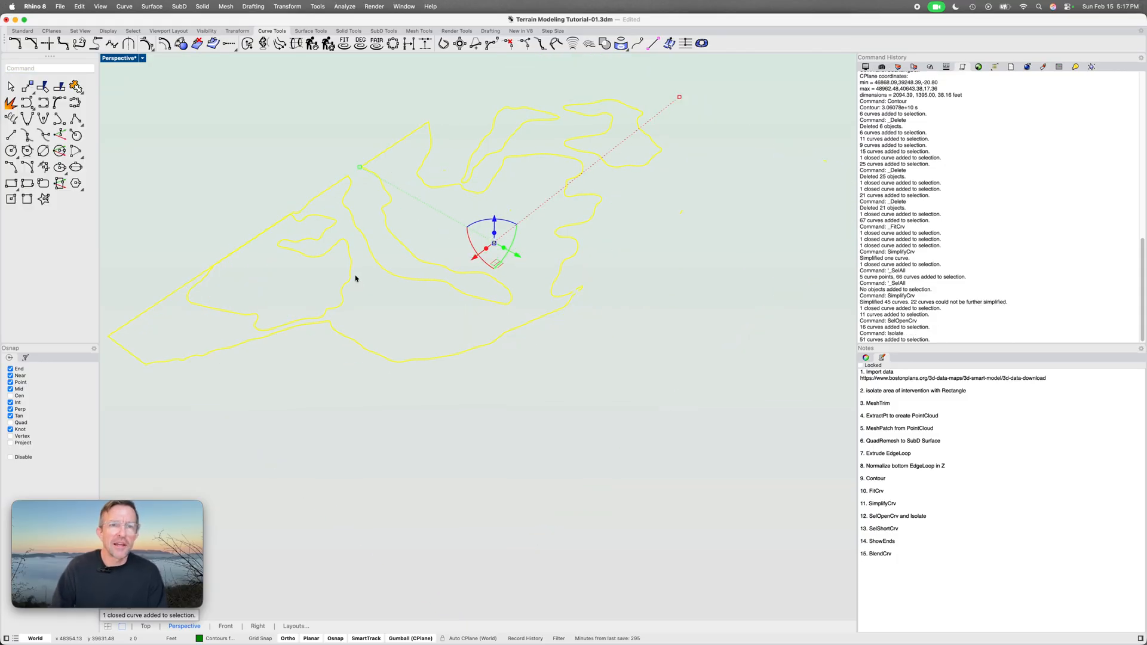
Check which isolated open curves are grouped together by selecting the individual contours
left_click_drag(492, 409, 387, 307)
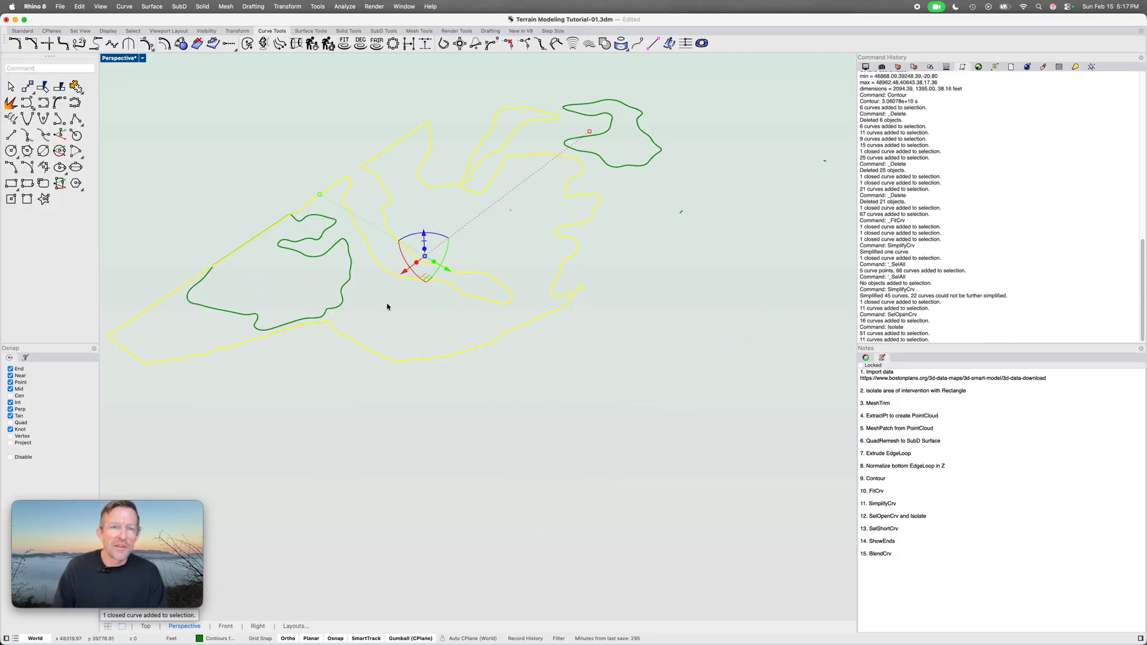
left_click(341, 303)
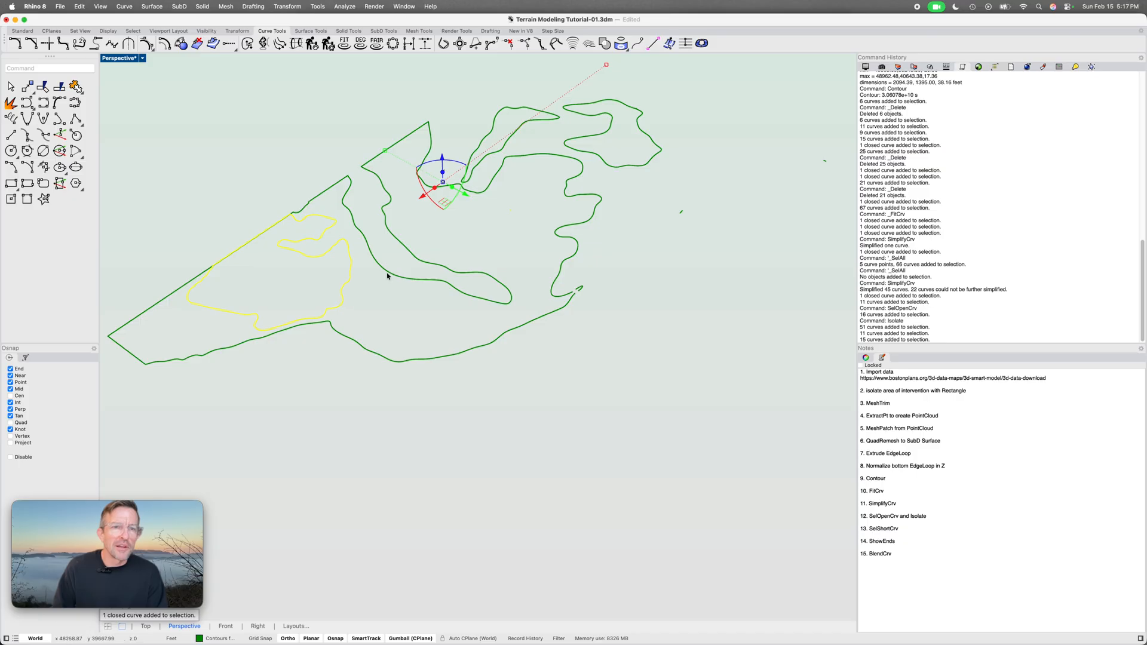
left_click(498, 153)
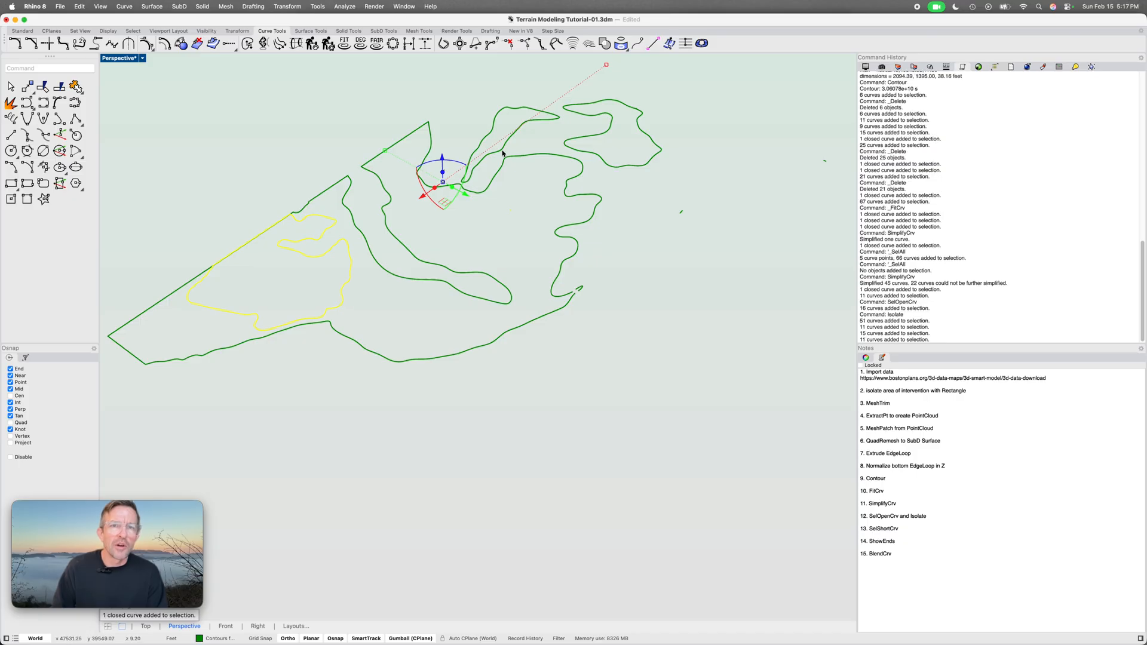
left_click(601, 160)
key("Escape")
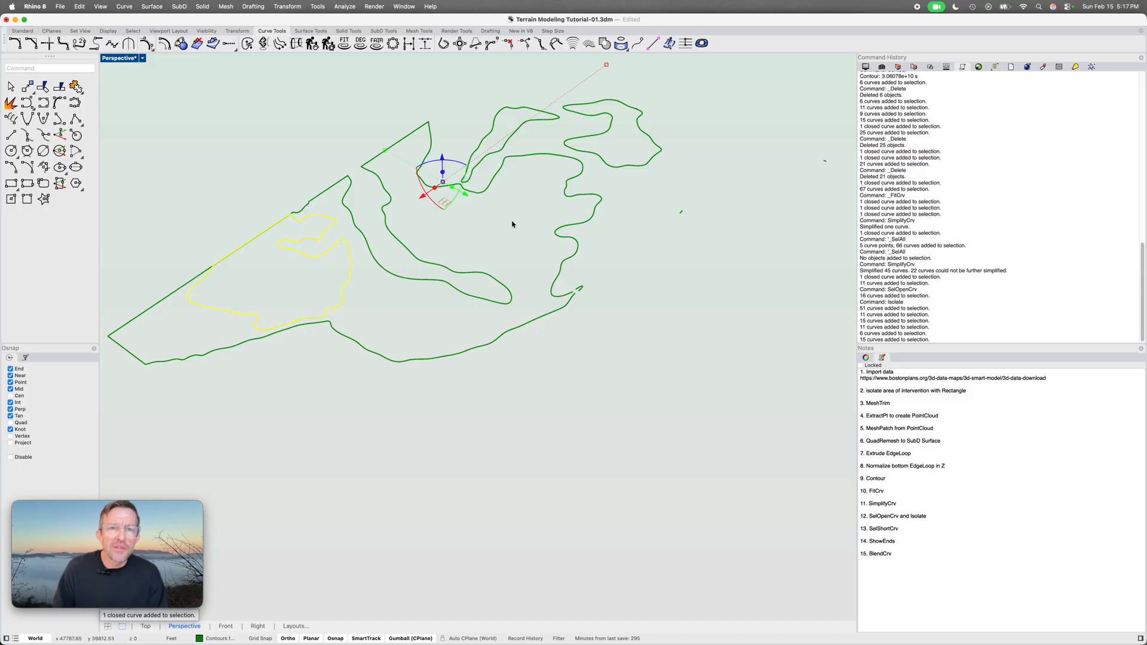
key("Escape")
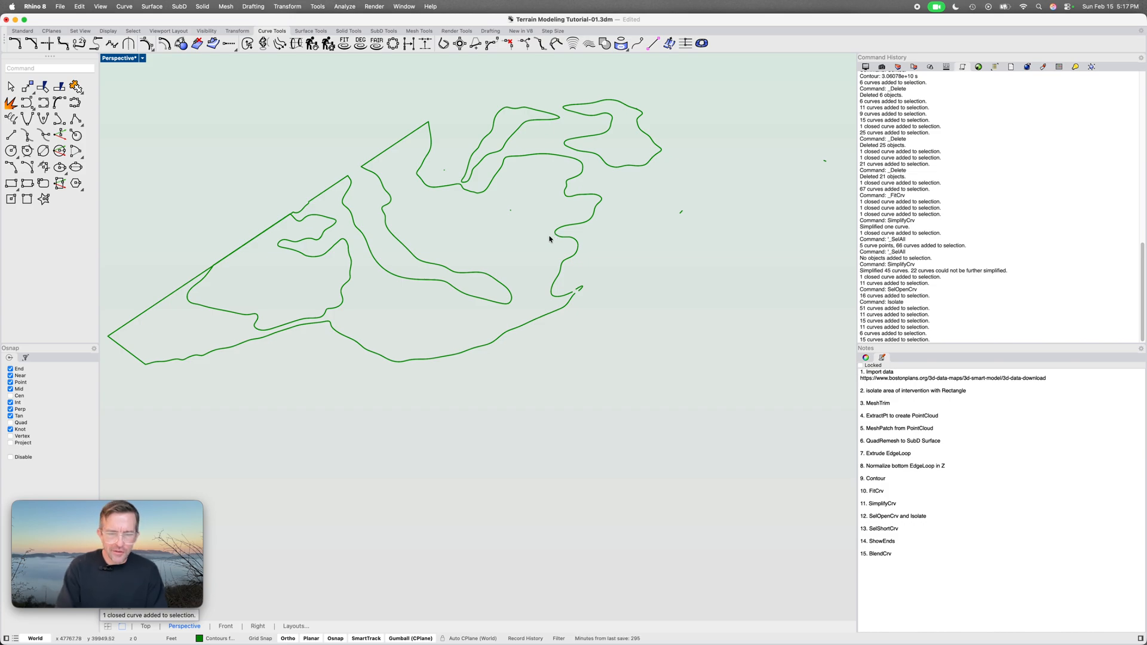
Select curves up to 30 feet long with SelShortCrv and delete them
type("SelSho")
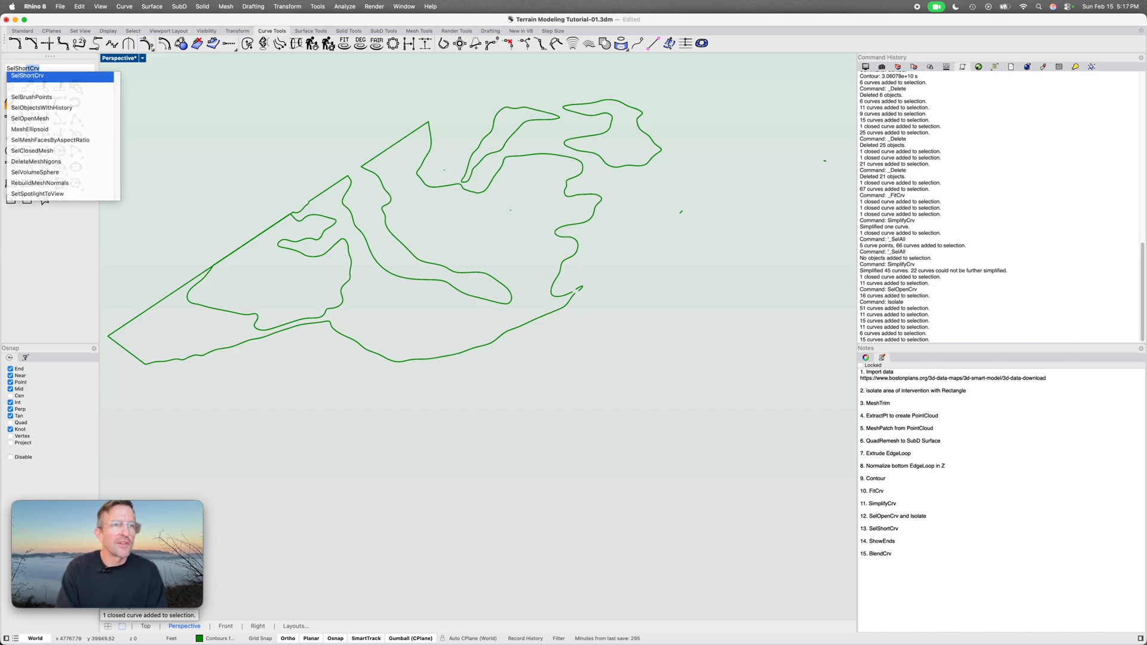
type("rt")
key("Return")
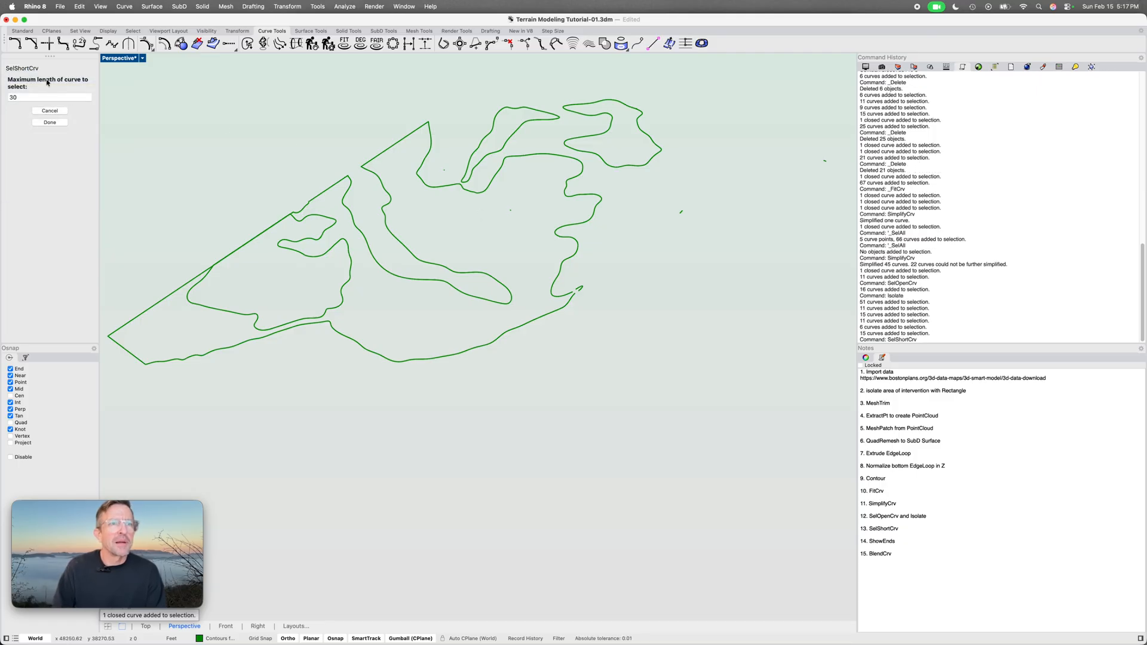
left_click(50, 123)
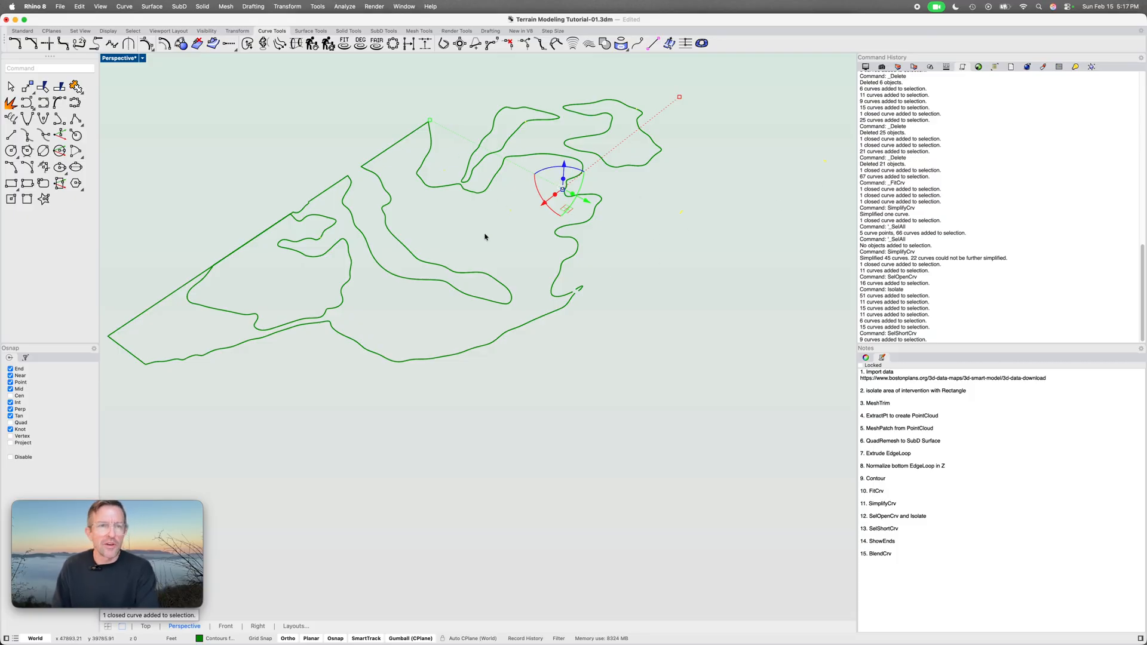
key("Delete")
Isolate the grouped contour that runs along the shoreline and ungroup its curves
right_click_drag(345, 289, 512, 315)
left_click(542, 313)
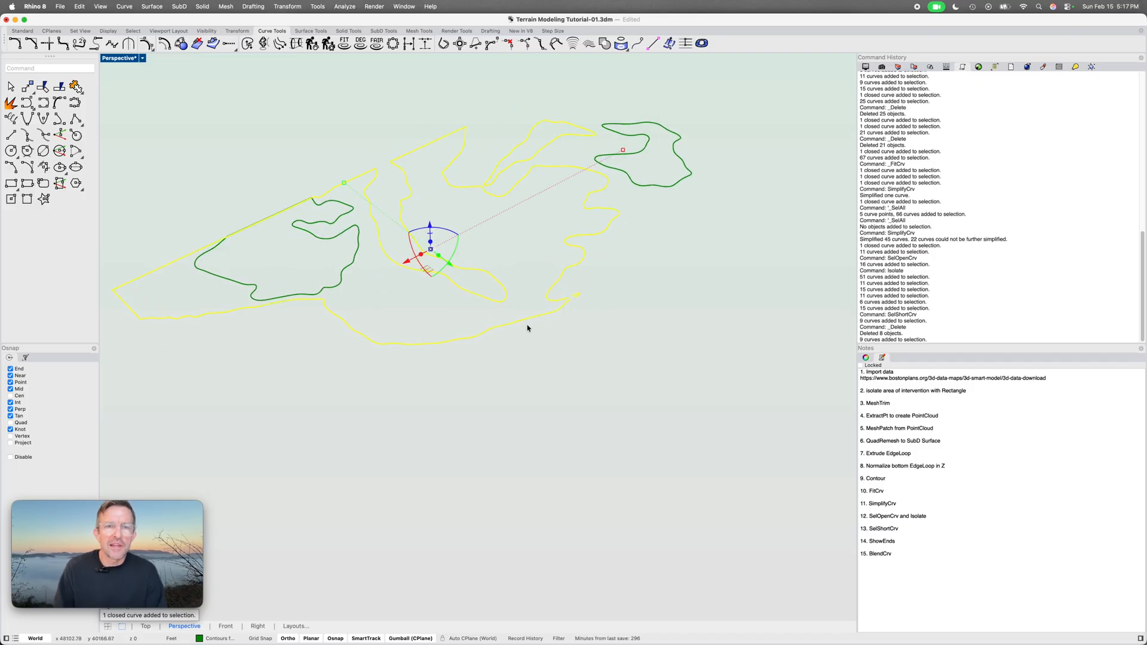
type("i")
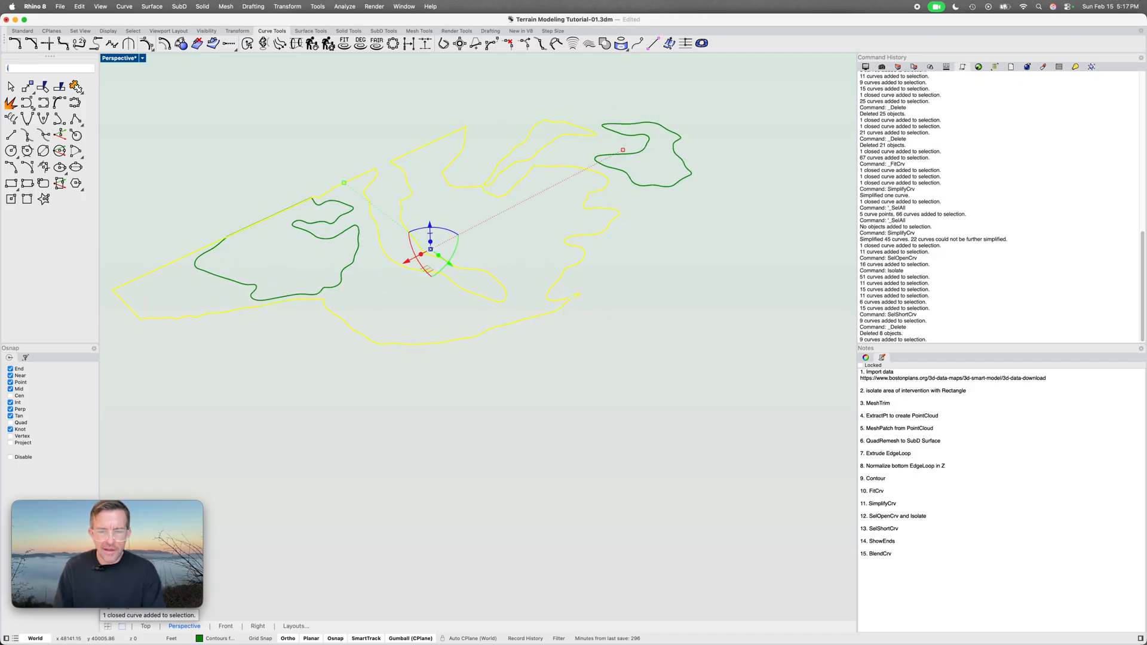
key("Return")
right_click_drag(537, 310, 529, 308)
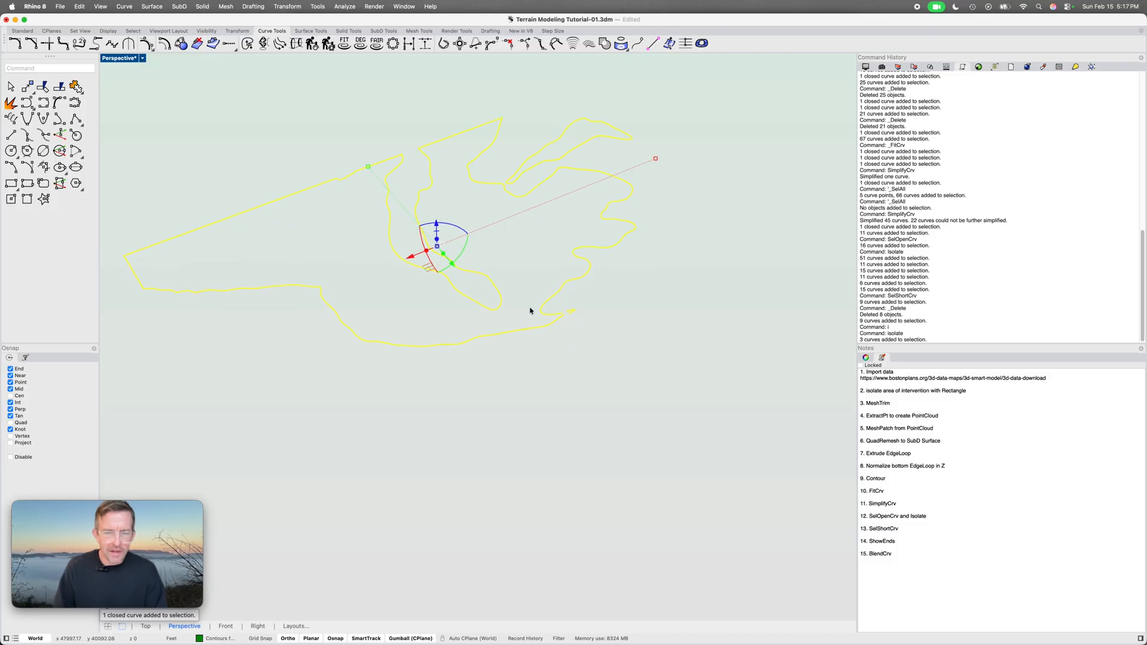
type("ung")
key("Return")
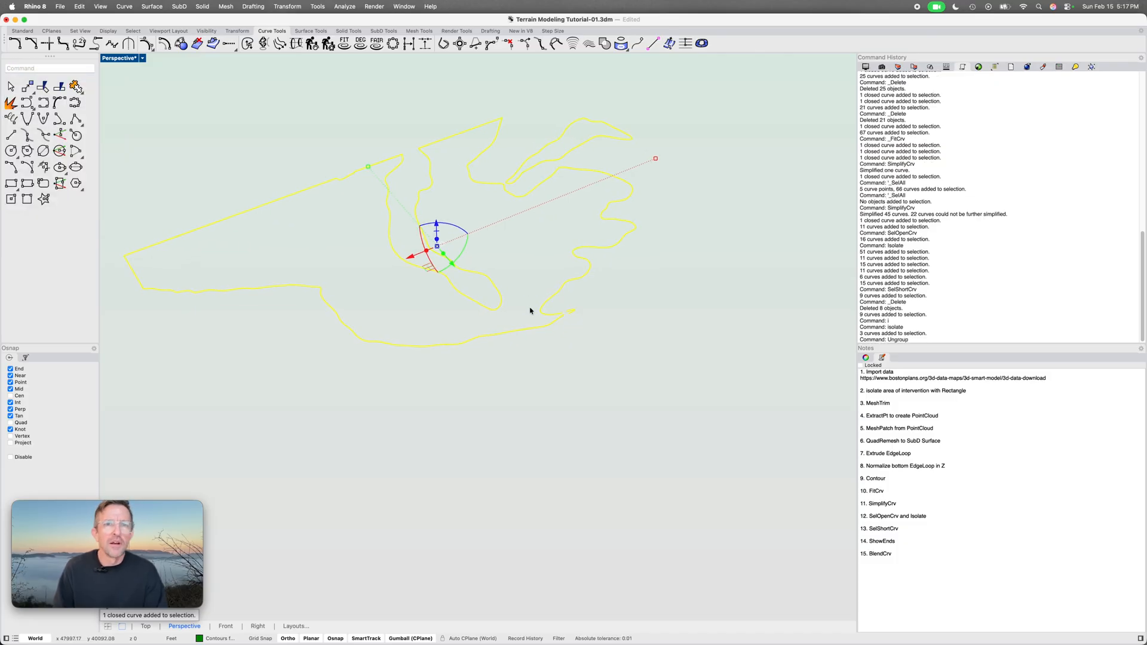
Check the long shoreline curve and the two sides of the narrow upper loop as separate open curves
left_click(532, 329)
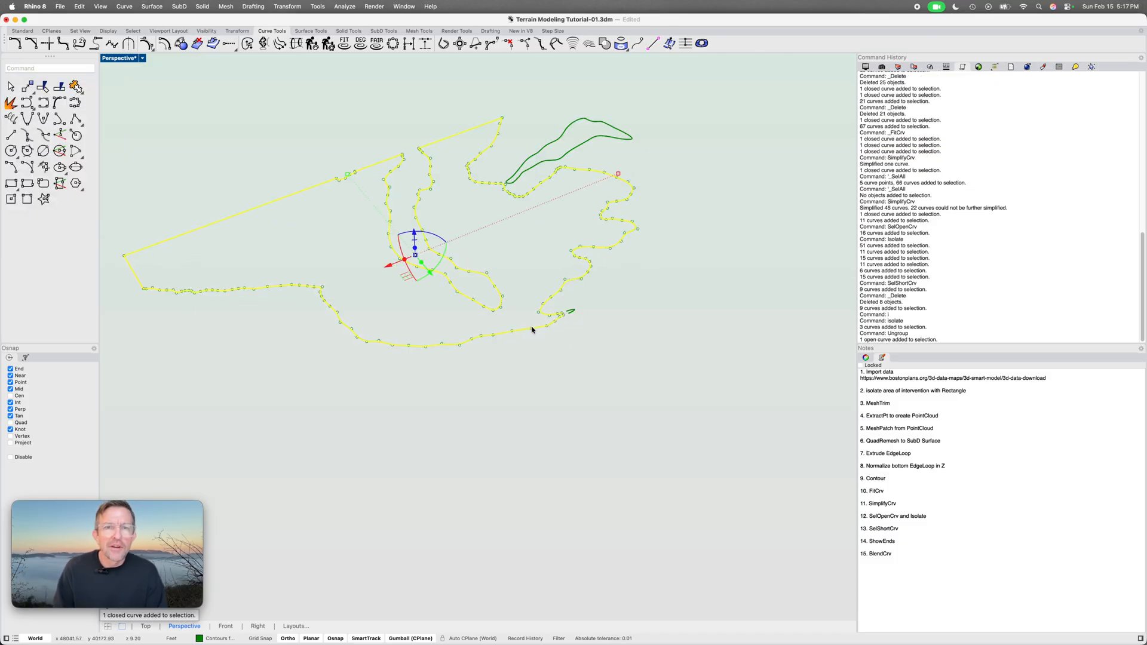
left_click(543, 162)
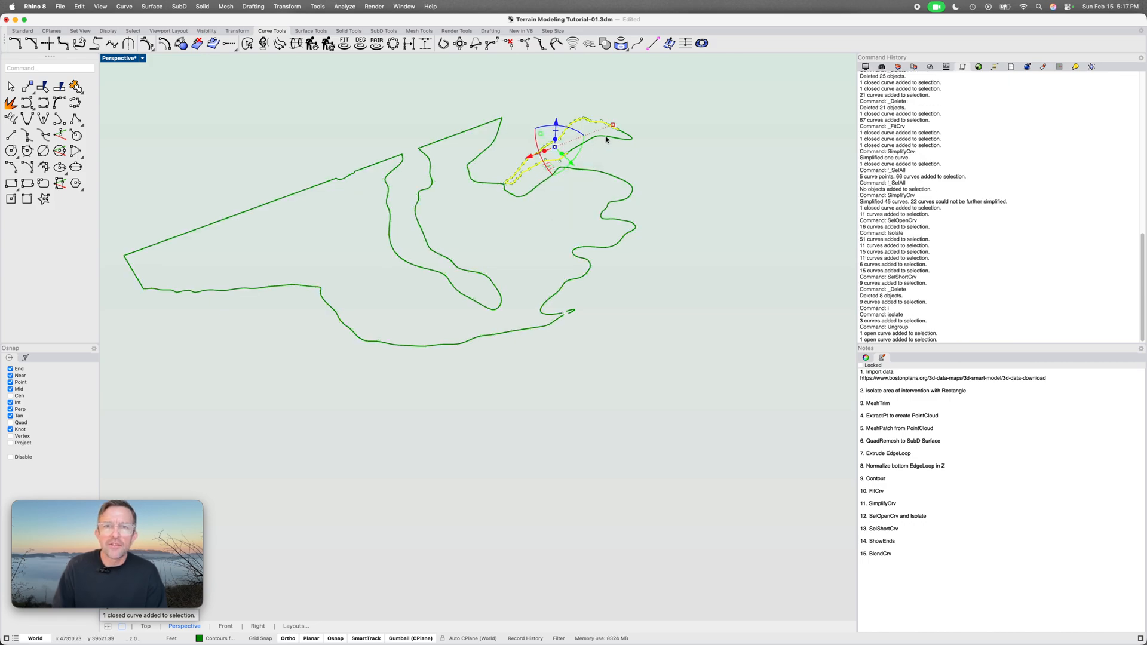
left_click(621, 136)
key("Escape")
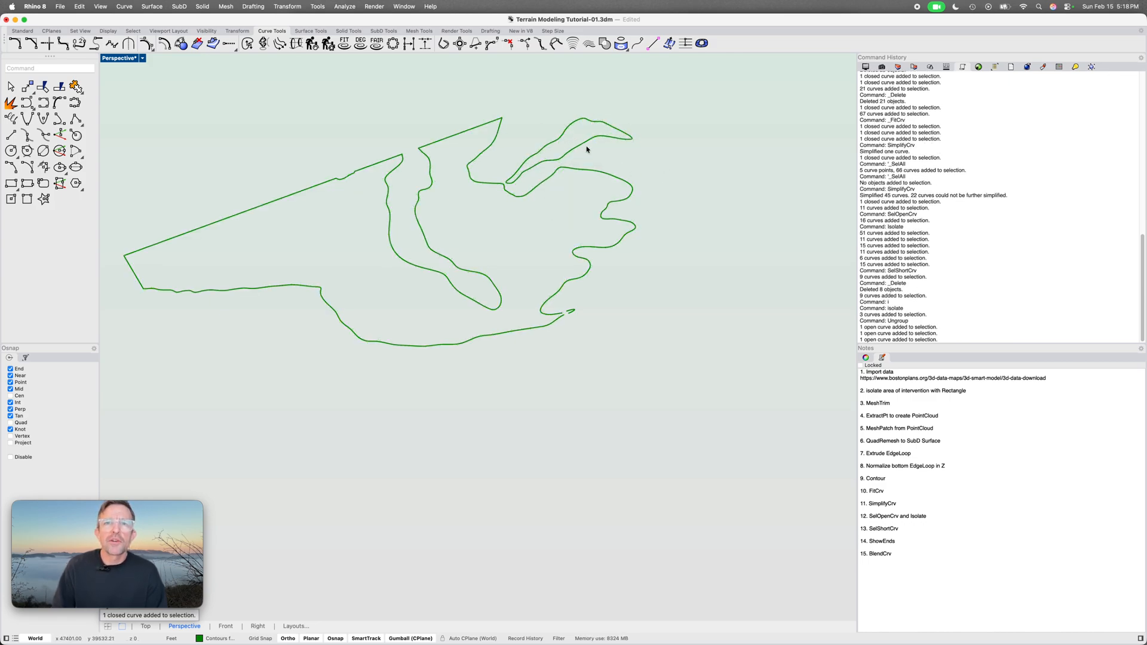
Display the end points of all the isolated curves with ShowEnds and inspect the gap at the shoreline tip
left_click_drag(656, 97, 143, 447)
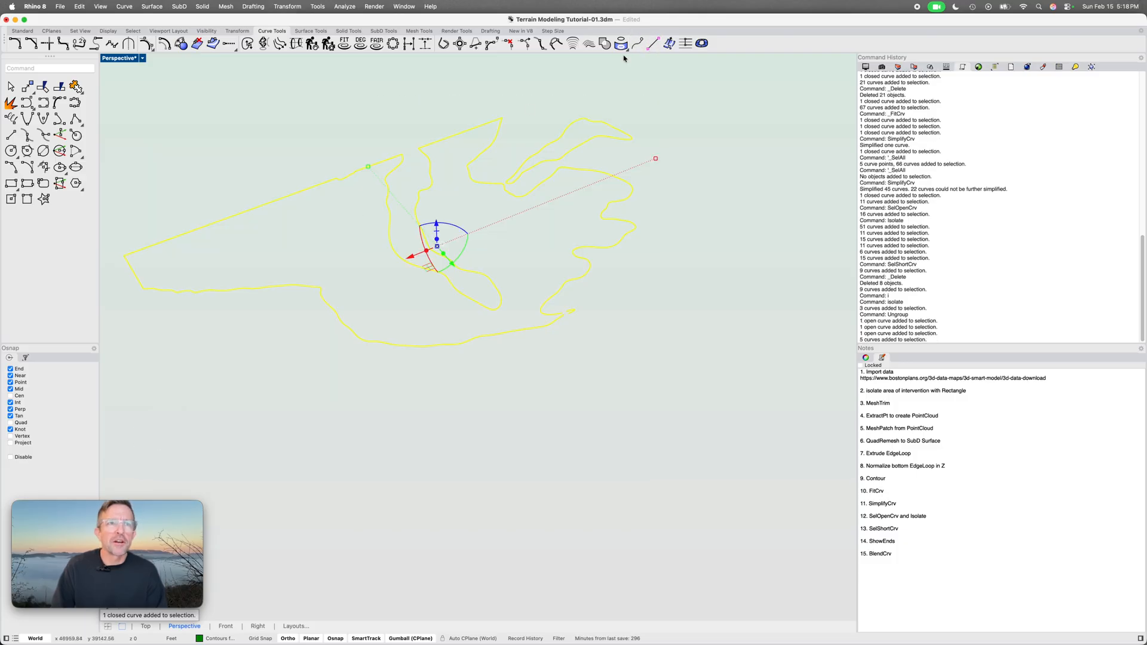
left_click(655, 43)
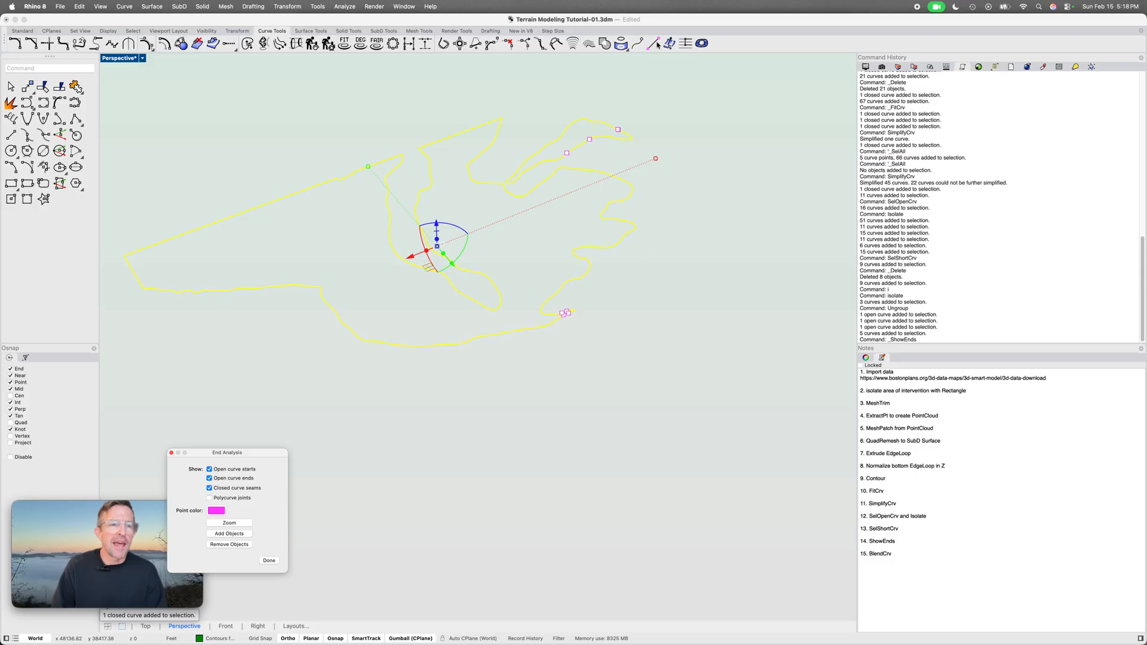
right_click_drag(570, 329, 627, 334, "shift")
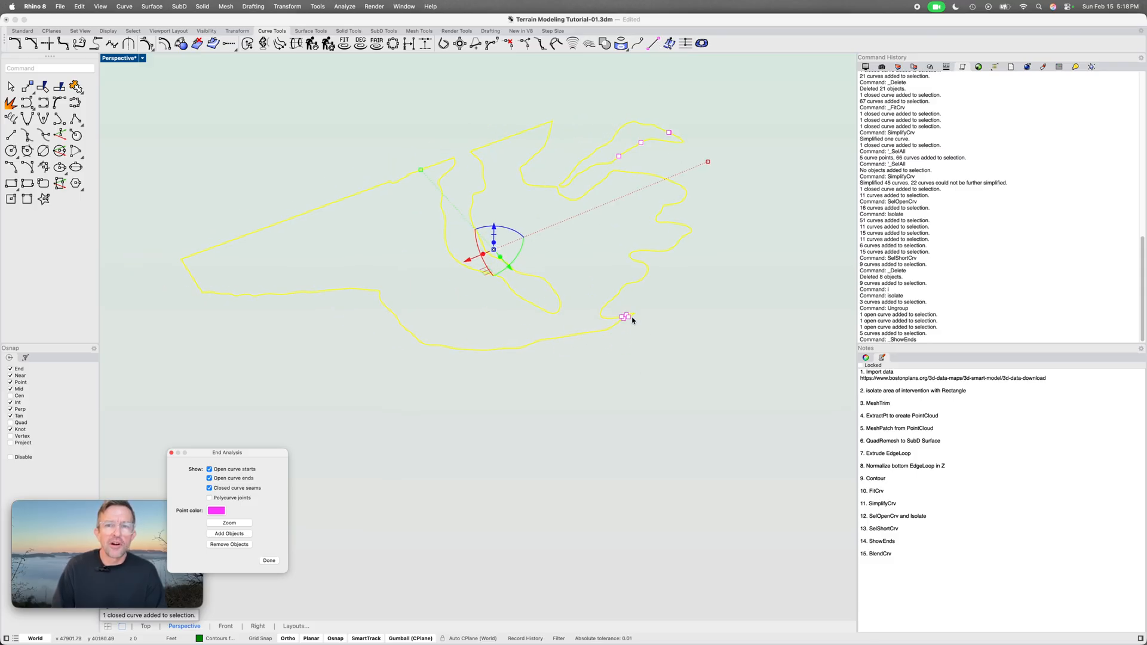
scroll(629, 318, "up", 5)
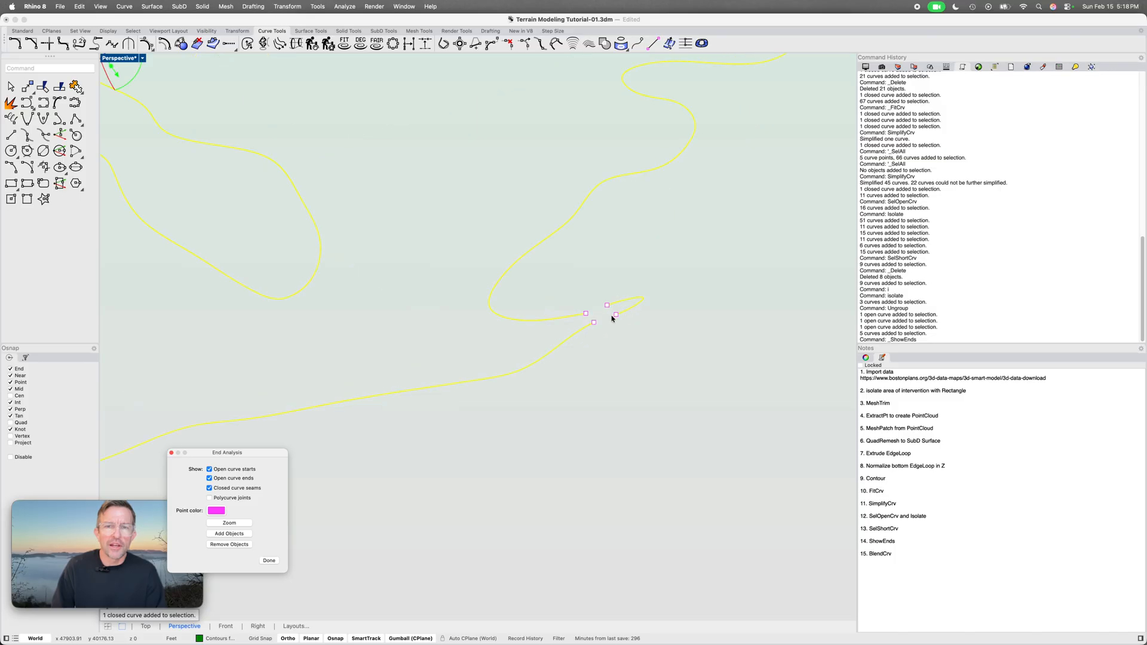
Blend the lower shoreline curve into the lower end of the small tip curve with BlendCrv, using tangency at both ends and joining the result
scroll(612, 318, "up", 5)
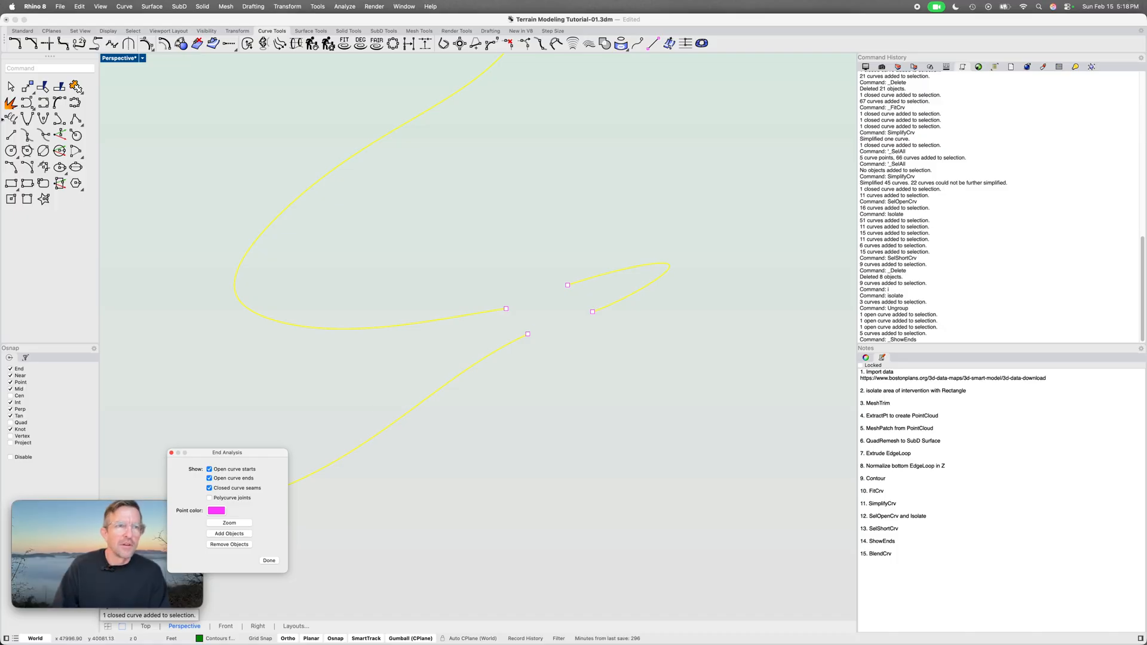
left_click(63, 69)
type("bl")
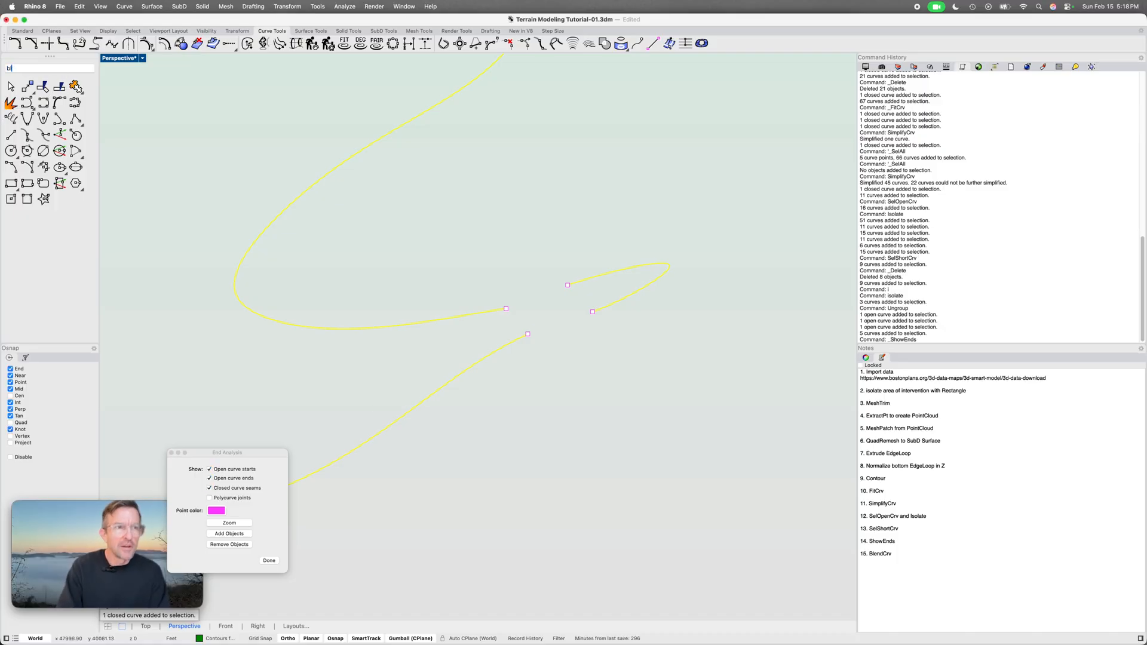
key("Down")
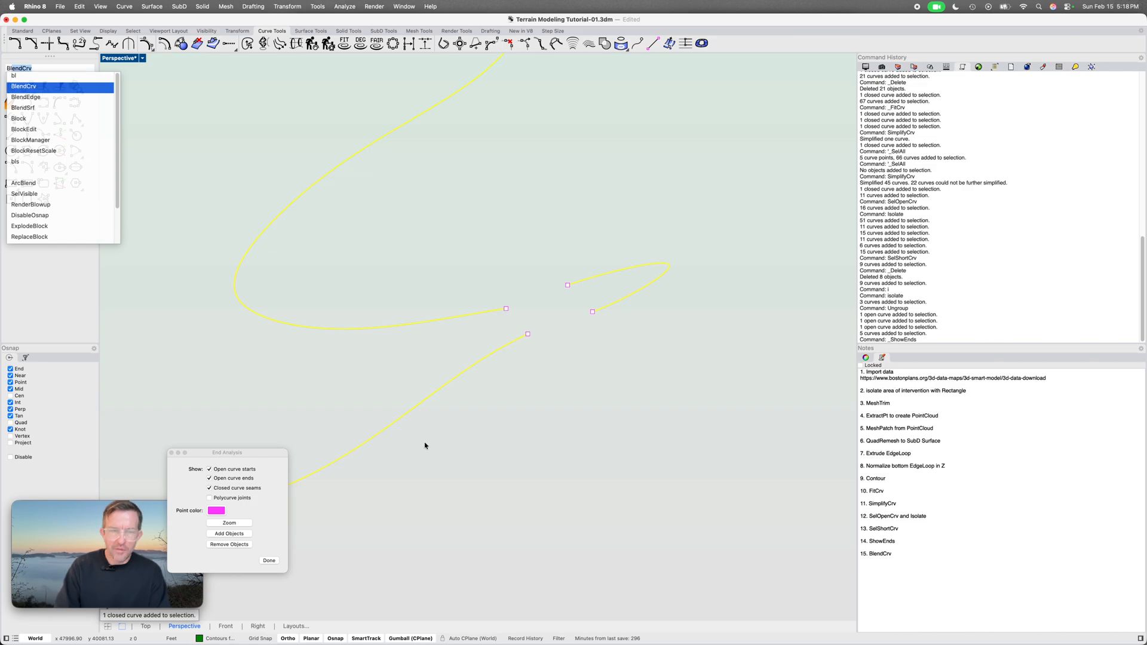
key("Return")
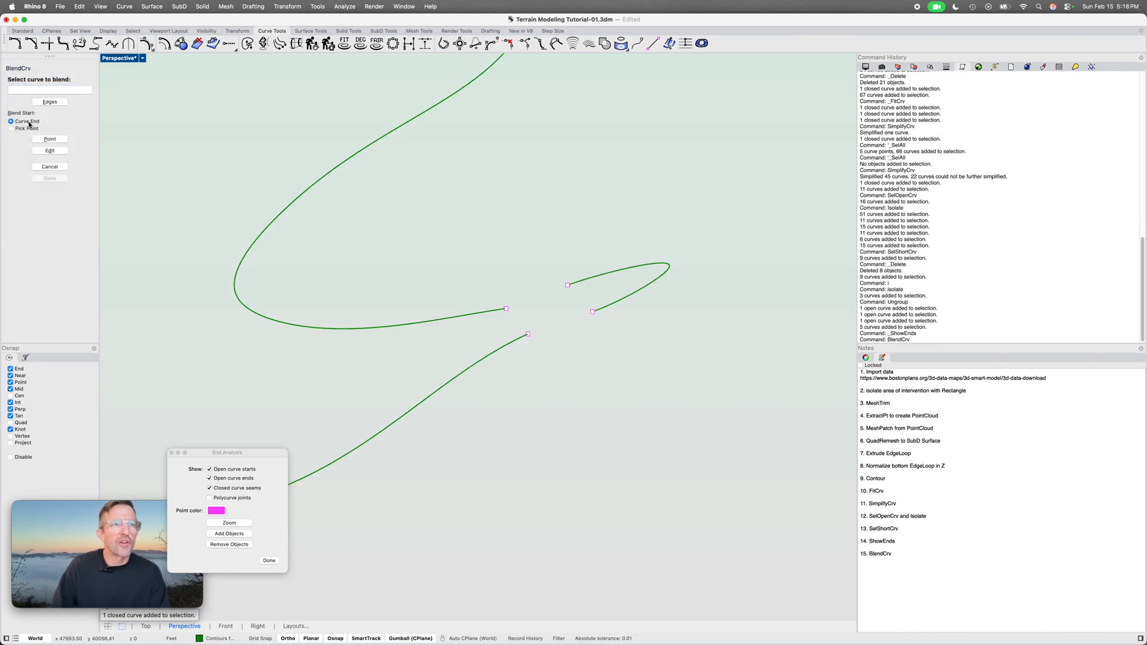
left_click(525, 337)
left_click(598, 310)
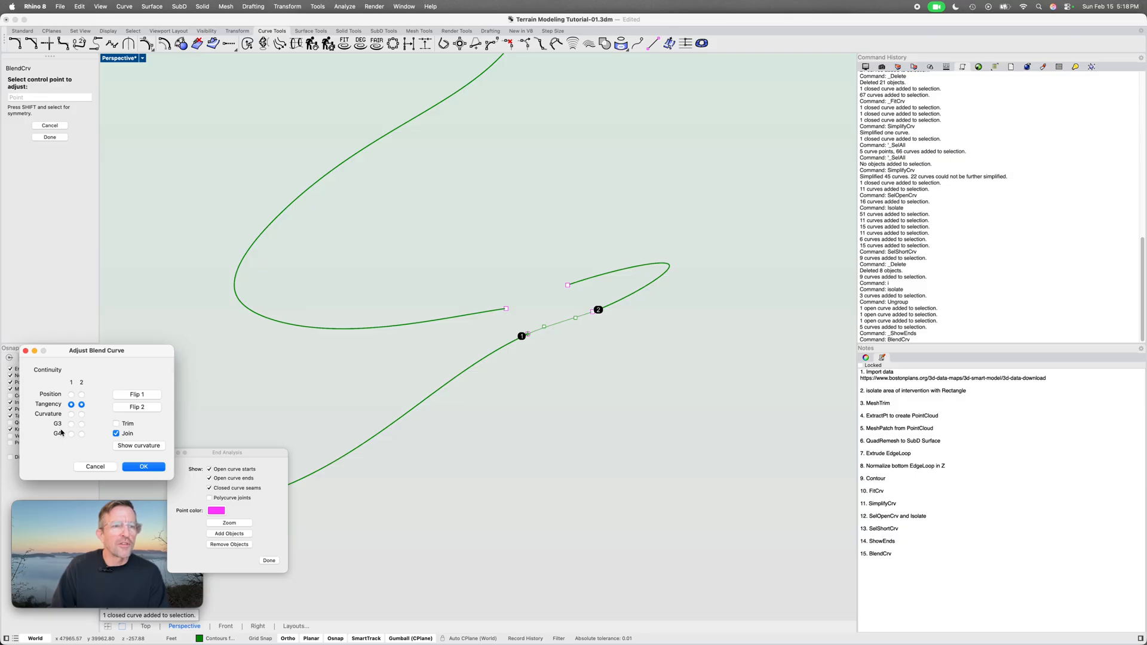
left_click(71, 395)
left_click(82, 395)
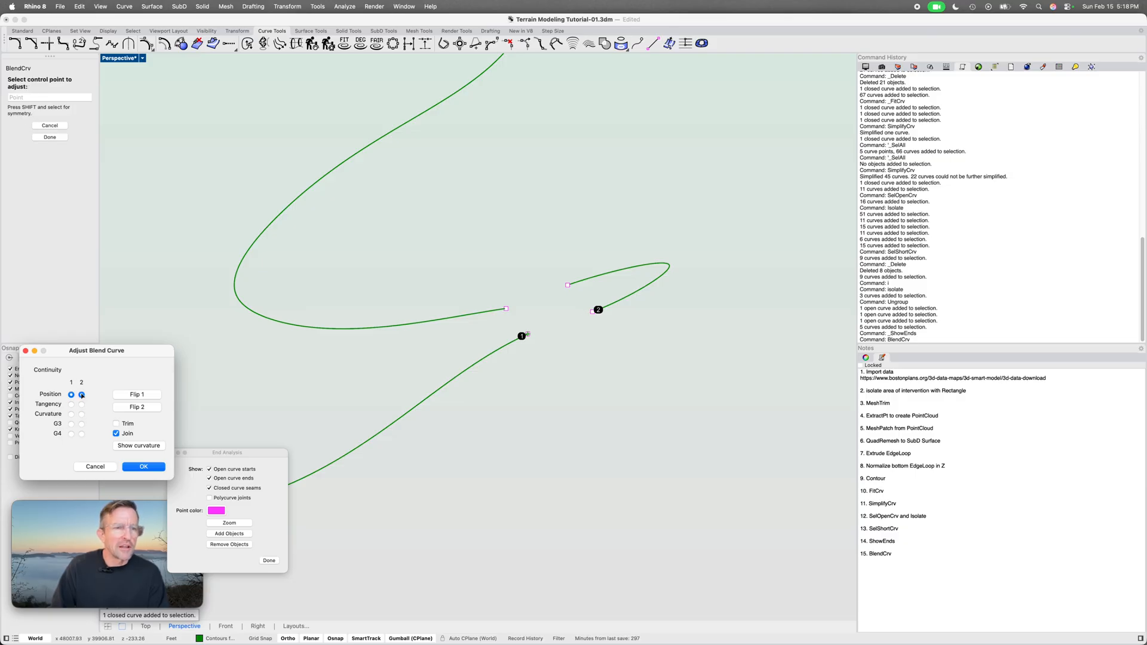
left_click(71, 404)
left_click(82, 404)
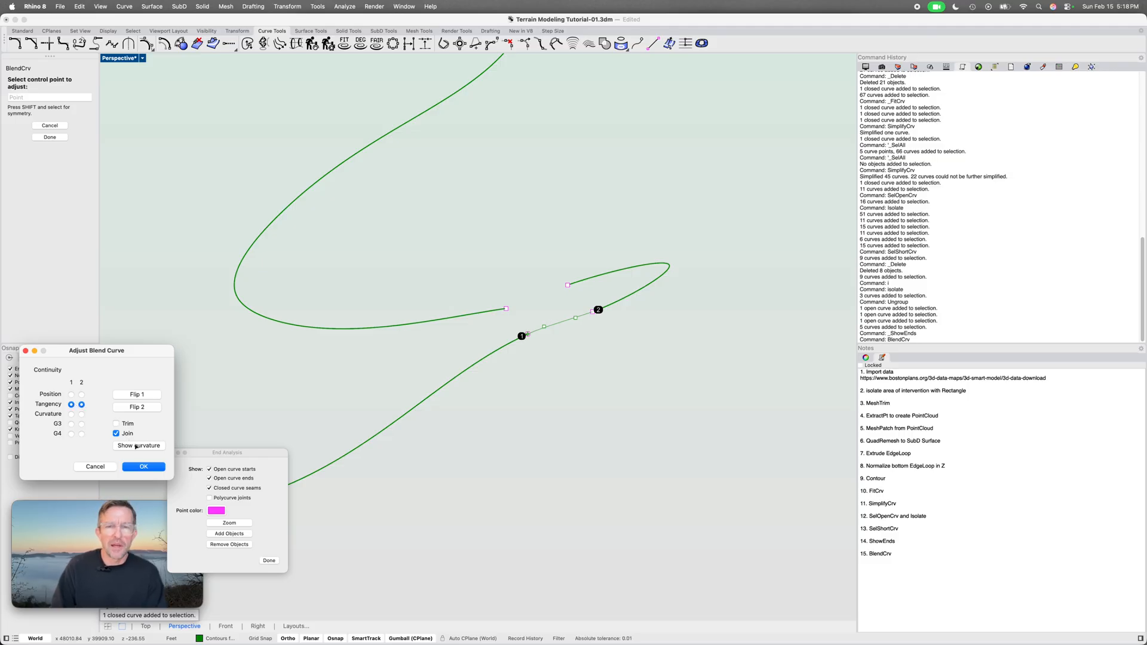
left_click(156, 468)
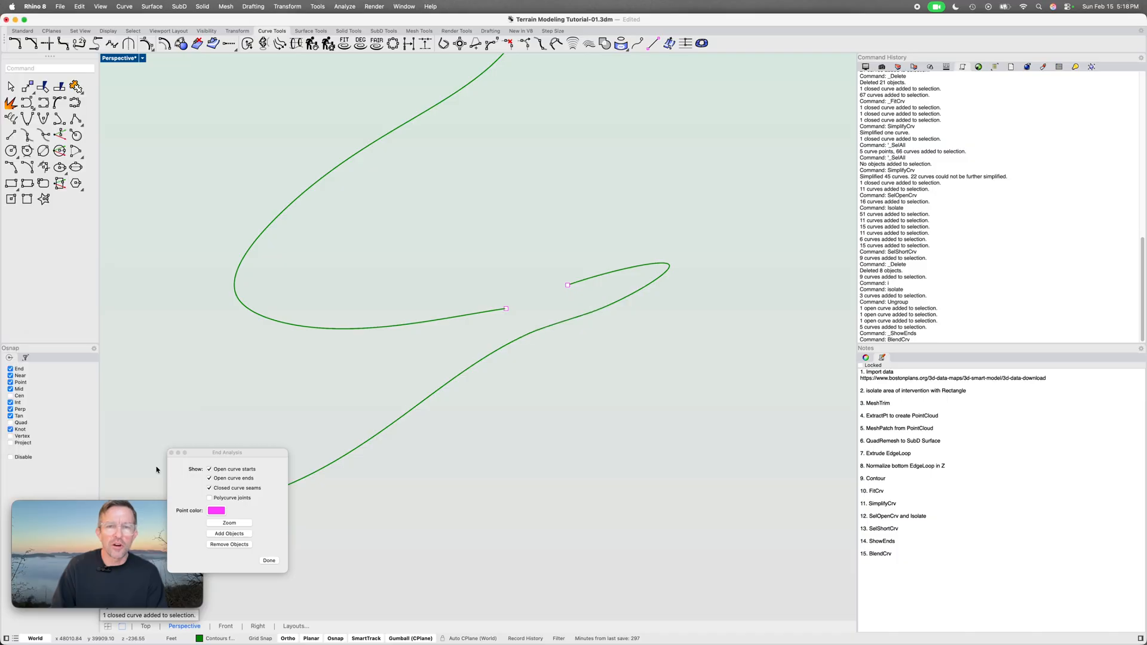
key("Return")
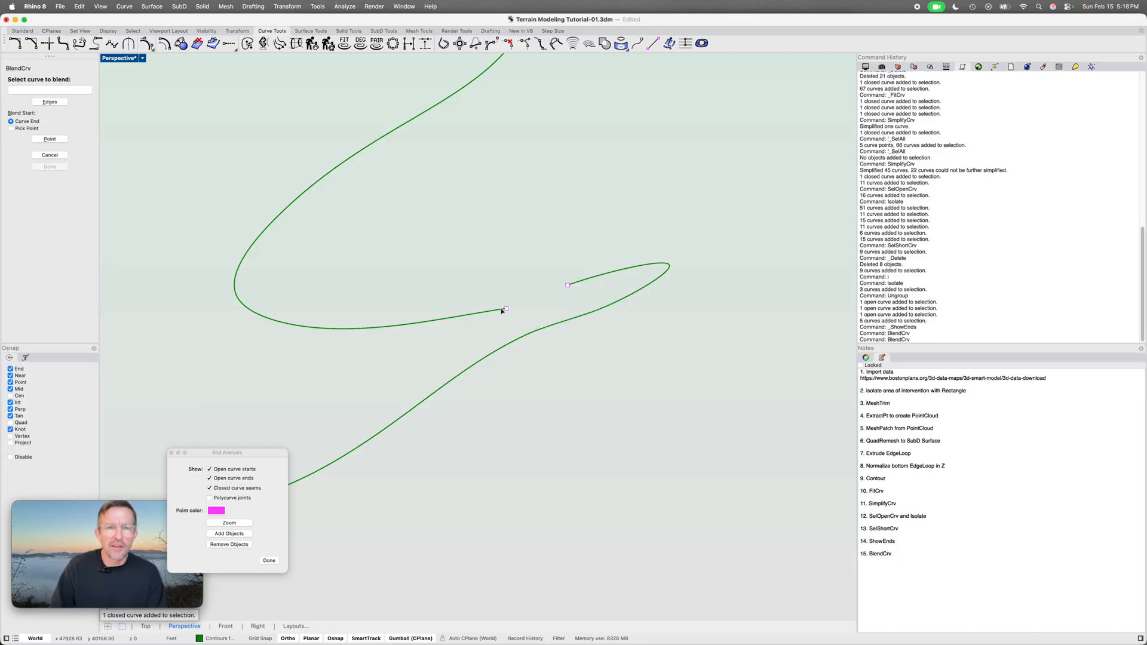
left_click(571, 285)
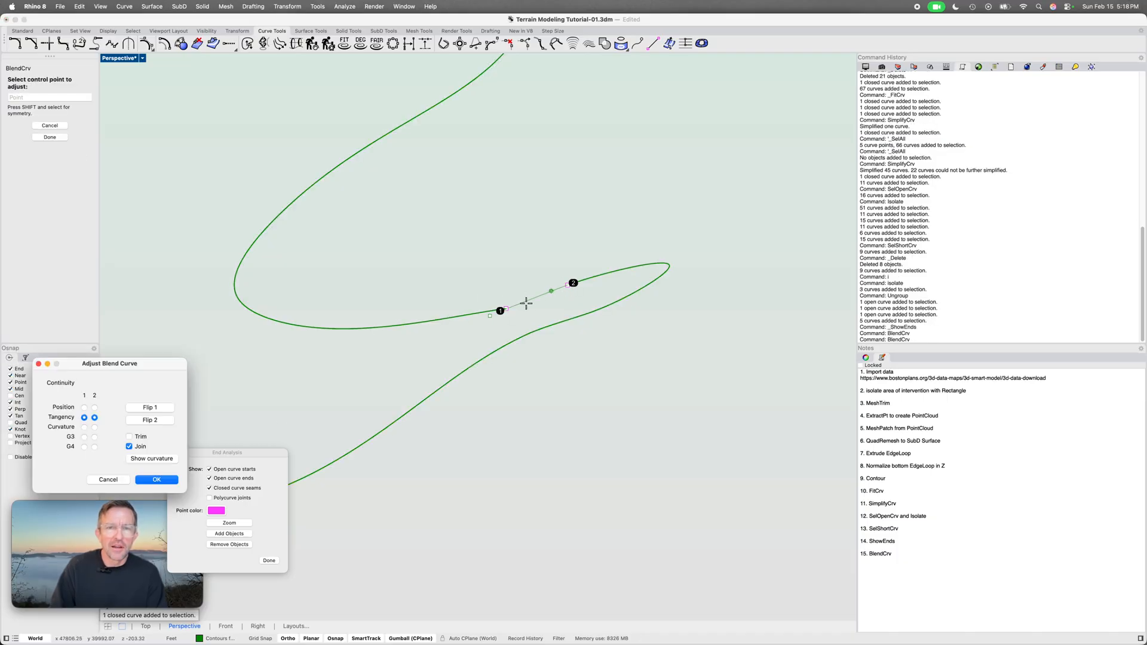
scroll(509, 304, "up", 5)
scroll(509, 313, "up", 5)
scroll(510, 315, "down", 5)
scroll(507, 320, "up", 5)
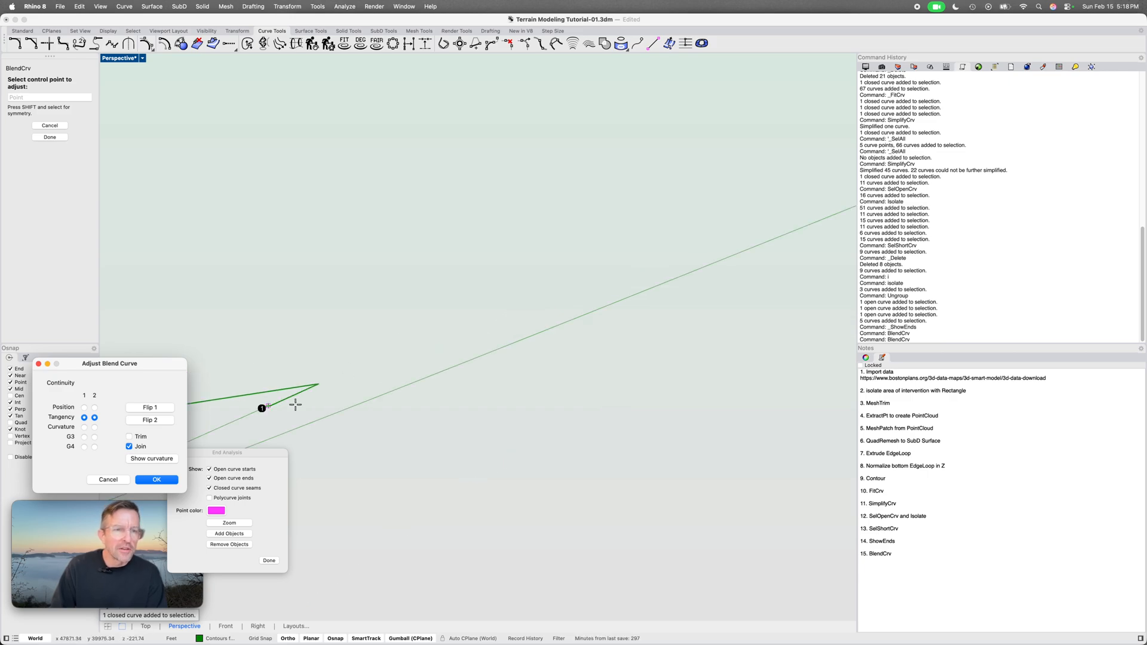
scroll(295, 405, "down", 3)
key("Escape")
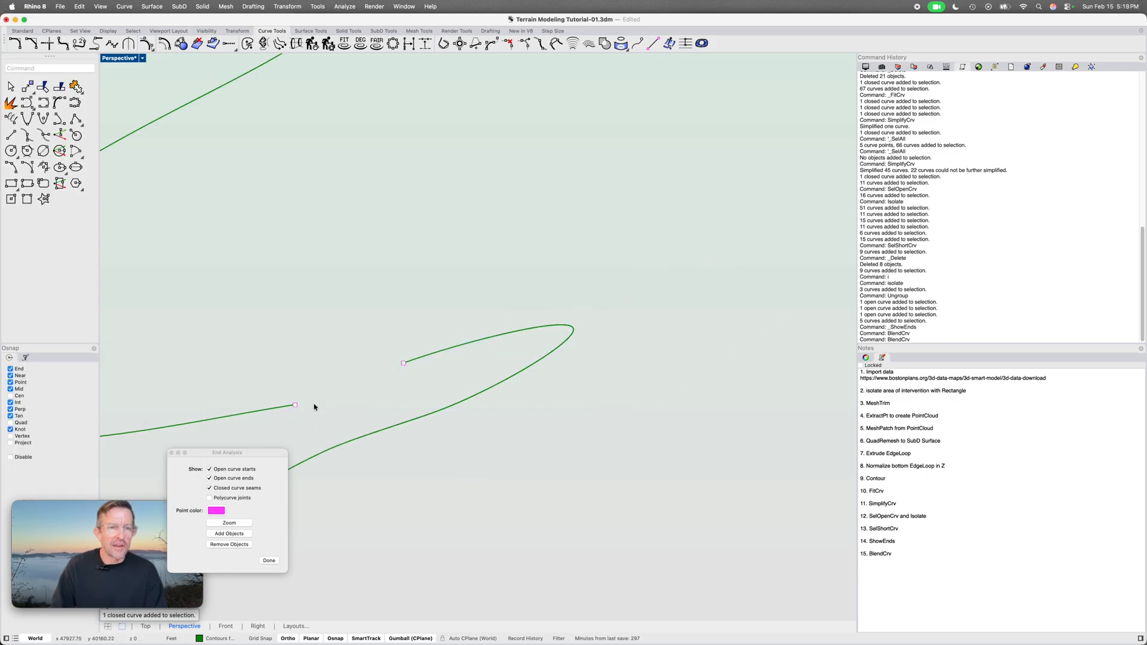
Delete the tiny hooked segment at the open end of the upper shoreline curve and check the tip curve's facing end point
right_click_drag(315, 404, 323, 401)
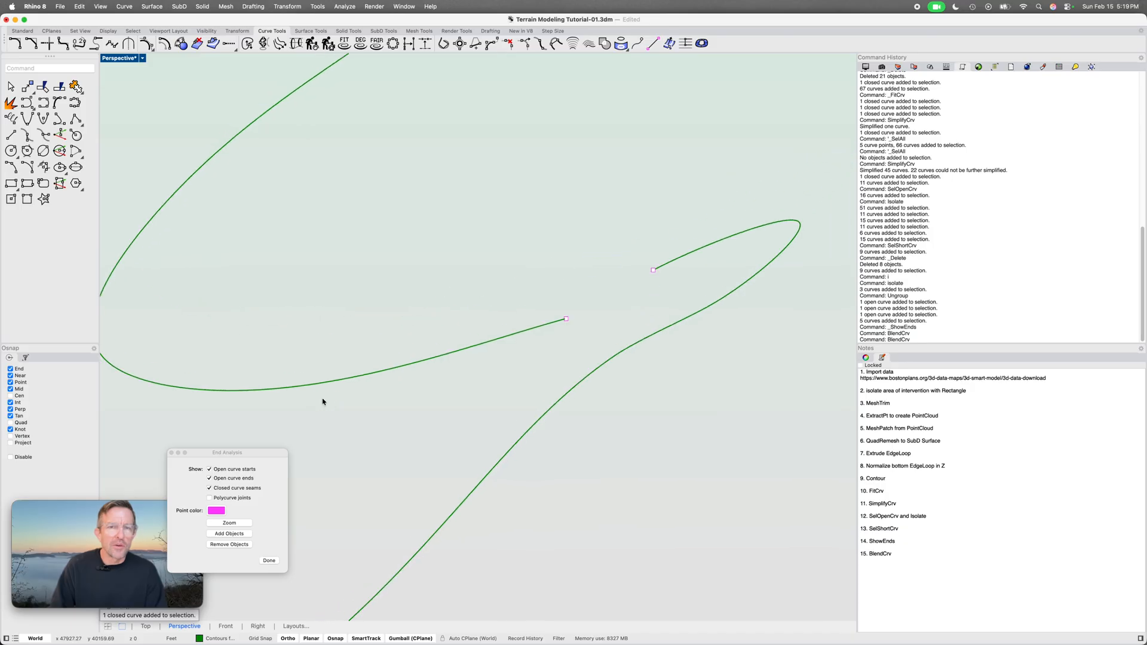
left_click(25, 357)
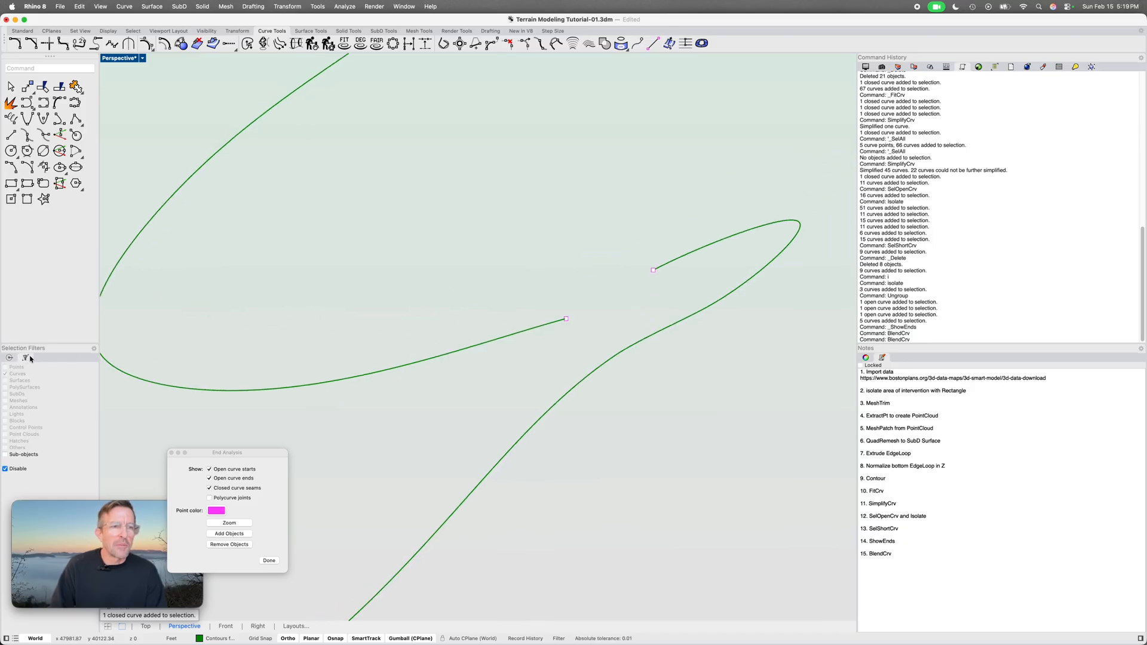
left_click(9, 358)
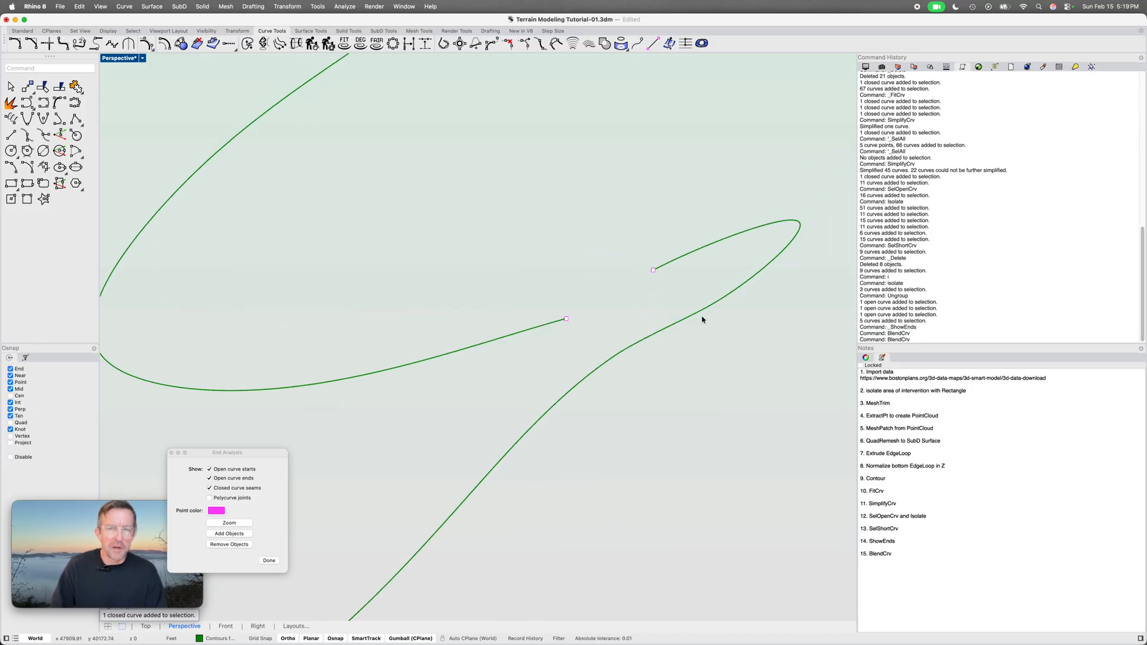
left_click_drag(525, 286, 584, 327)
key("Delete")
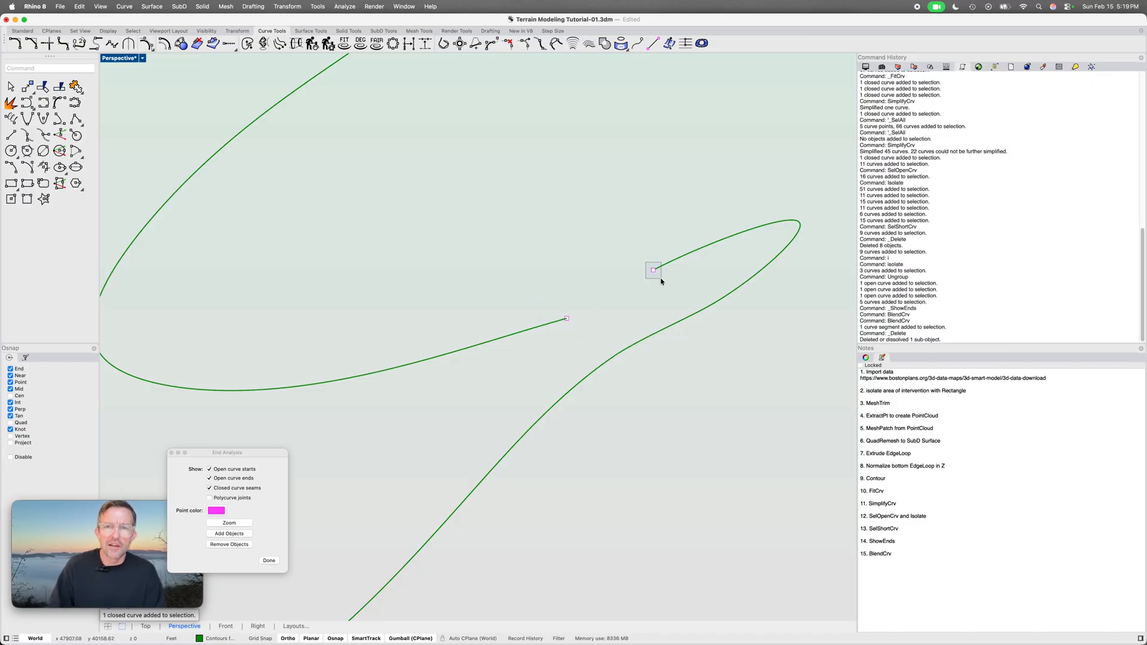
left_click(670, 263)
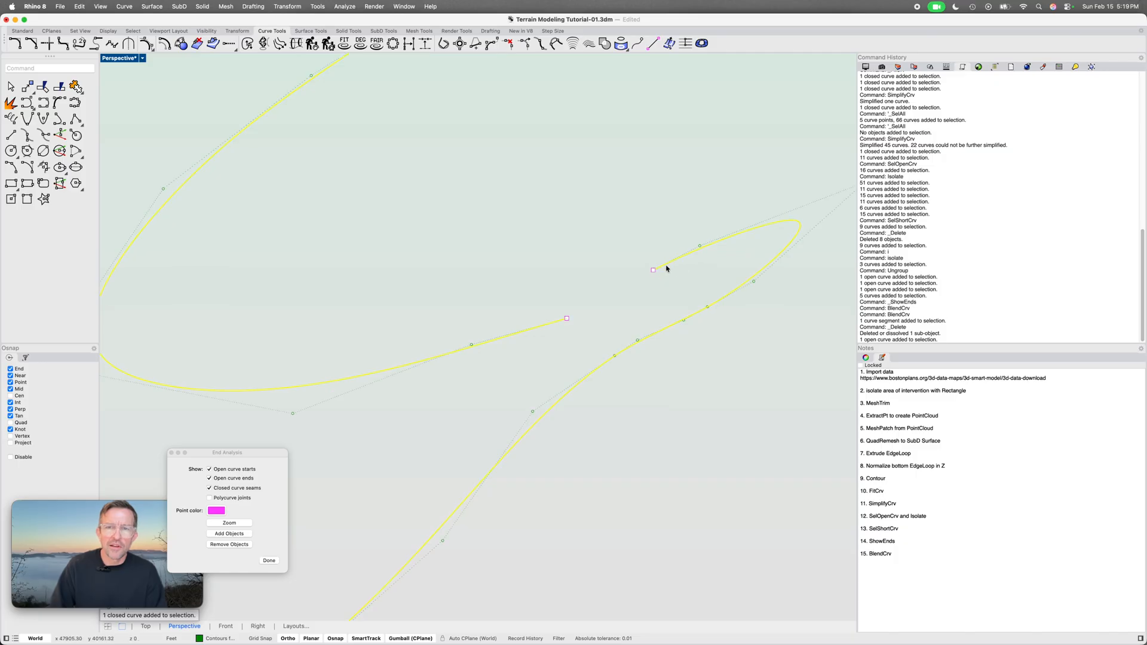
left_click(655, 270)
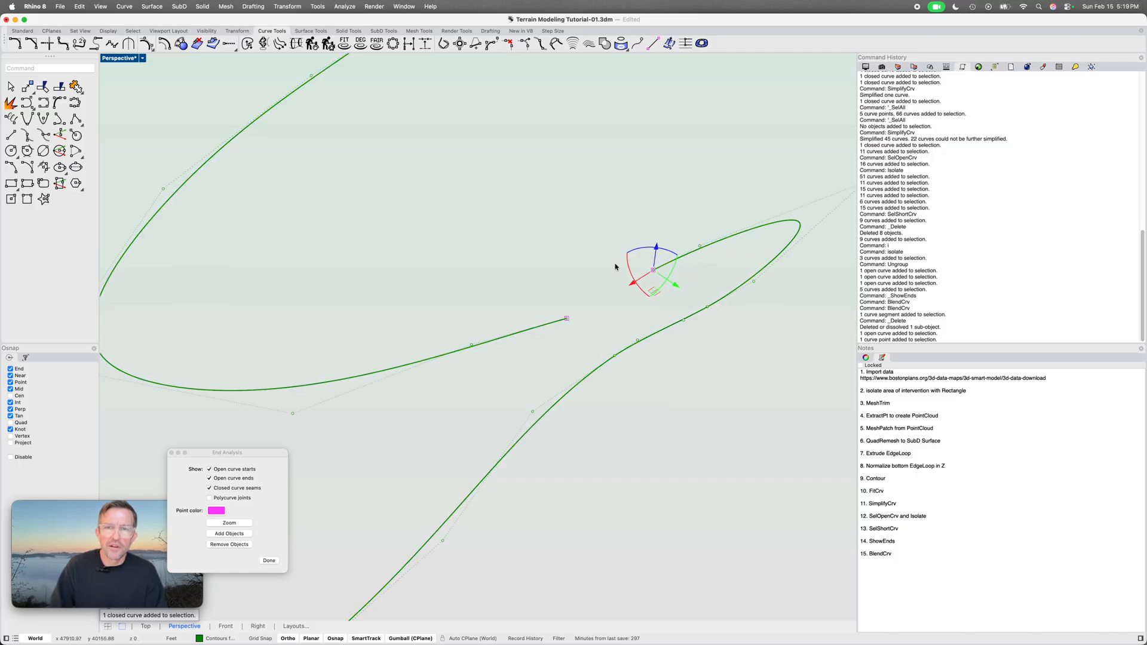
key("Escape")
Close the remaining gap at the shoreline tip with a joined, tangent BlendCrv and select the curve to check that it is closed
type("bc")
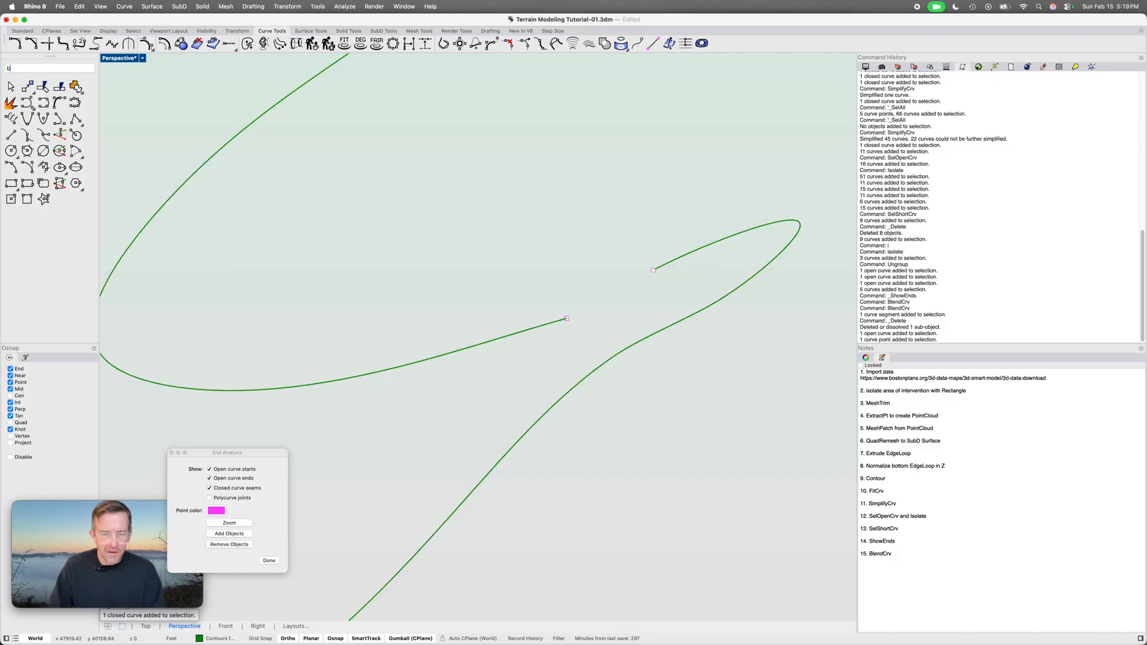
key("Return")
left_click(565, 319)
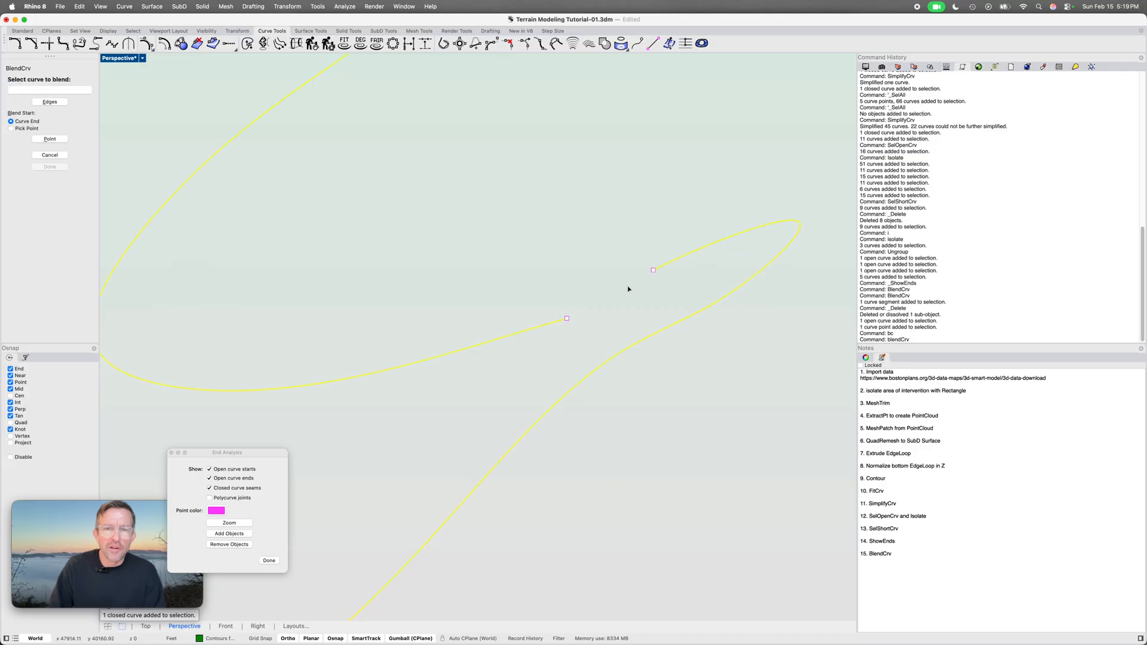
left_click(656, 267)
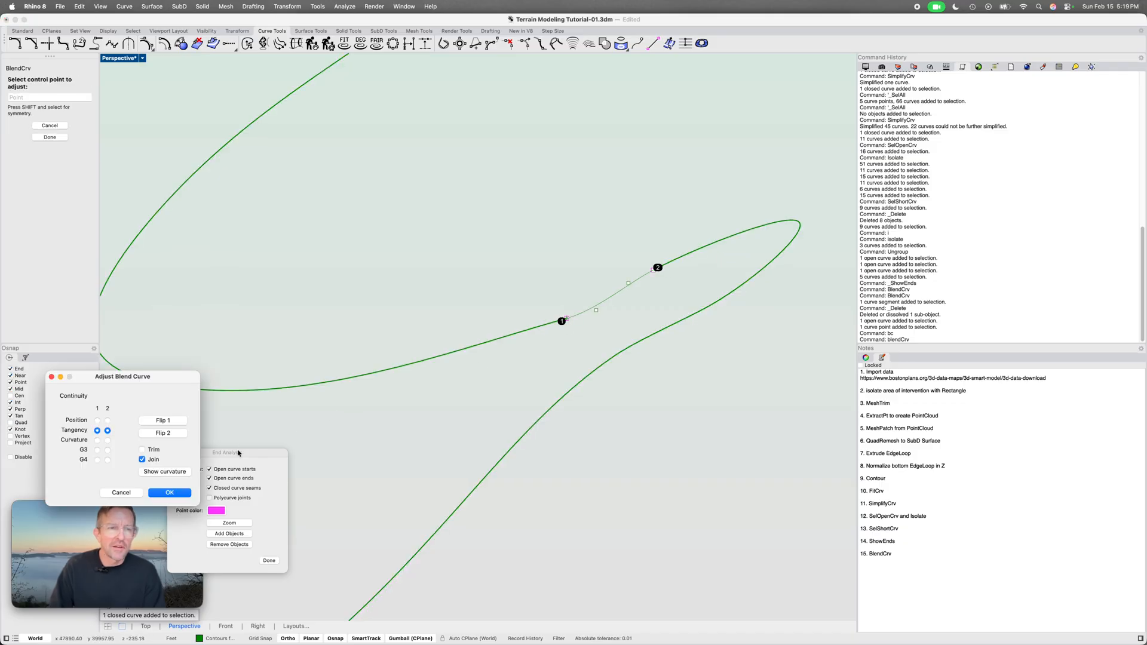
left_click(176, 493)
left_click(479, 346)
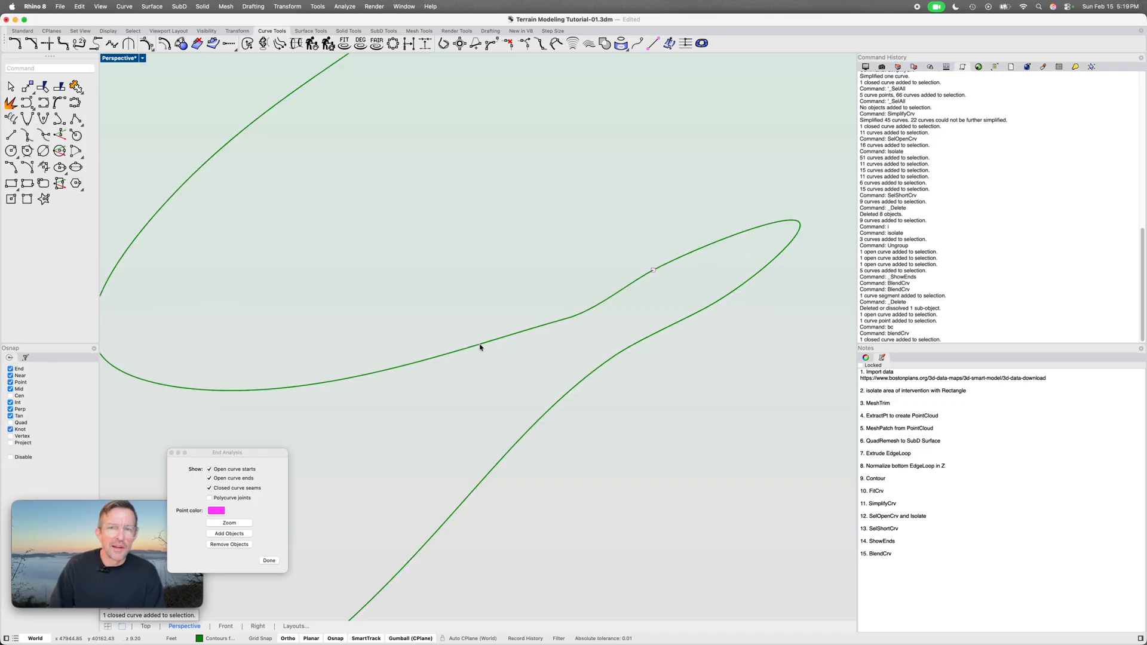
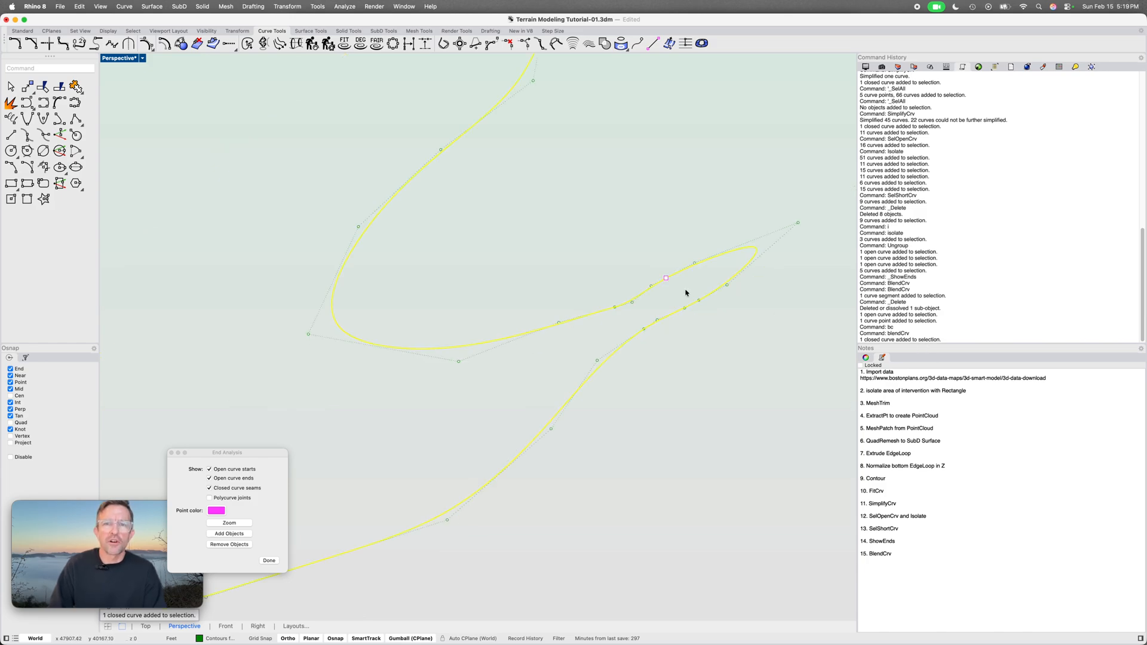
Select the three open curves that form the narrow upper loop so that their control points show
scroll(686, 293, "down", 10)
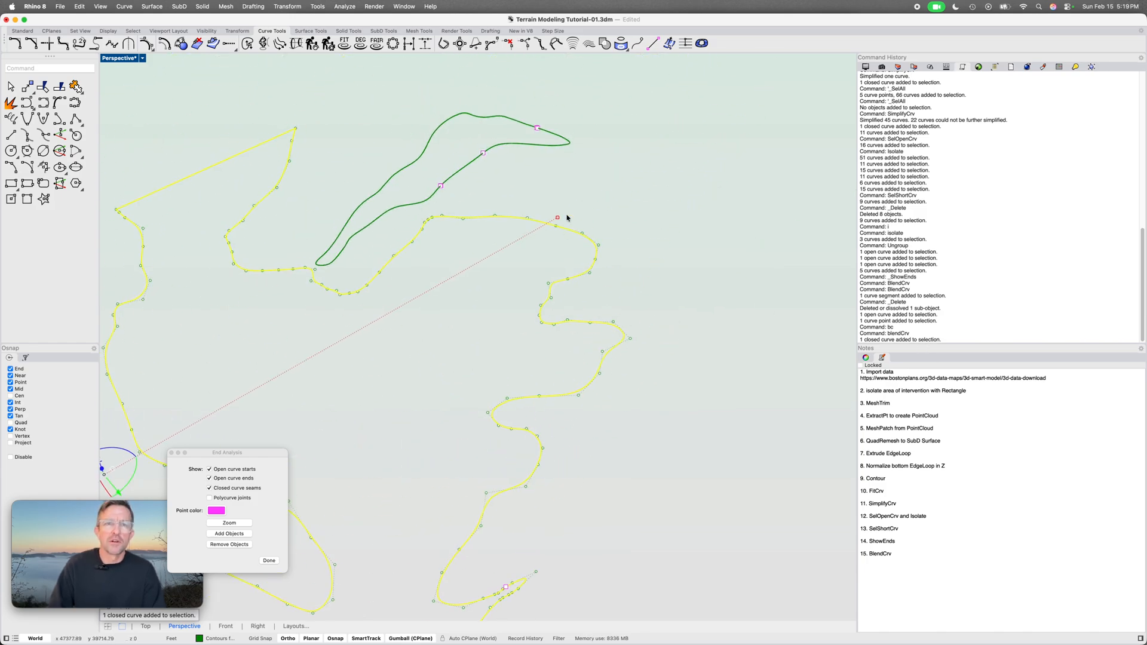
right_click_drag(389, 103, 430, 220, "shift")
scroll(508, 294, "up", 2)
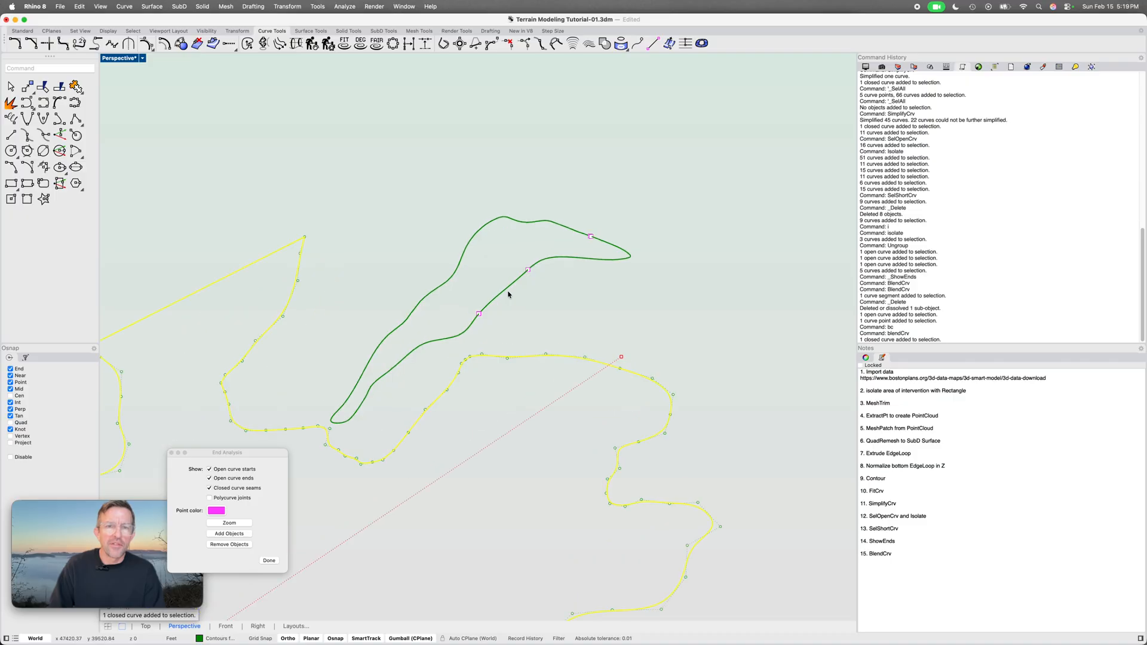
scroll(508, 294, "up", 2)
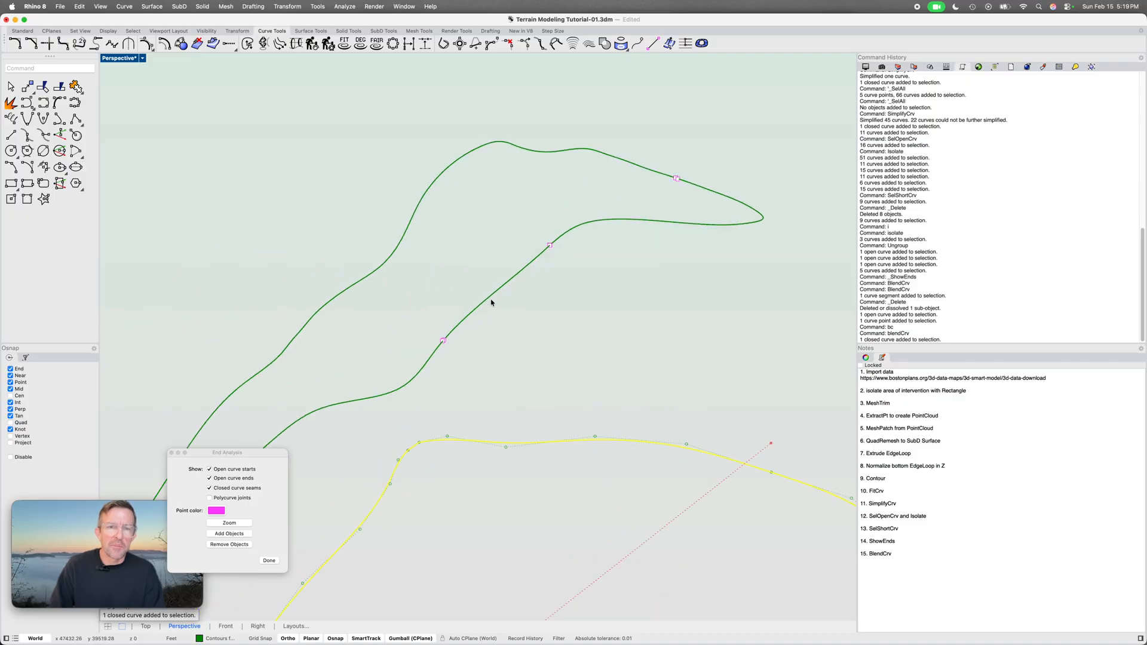
left_click(457, 327)
left_click(459, 342)
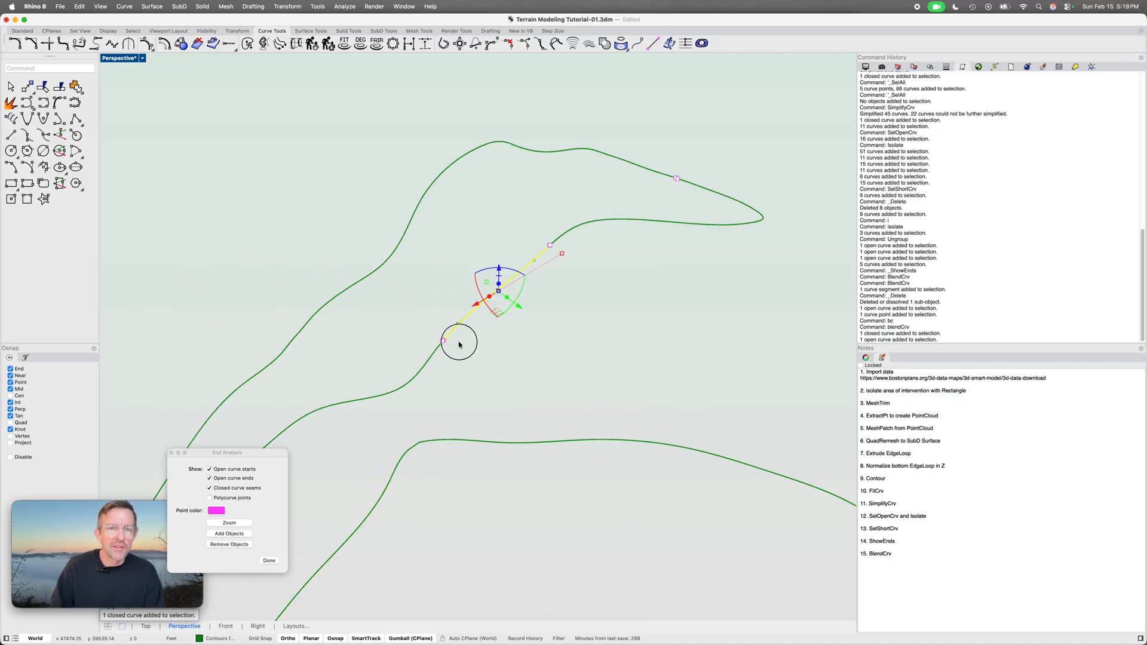
left_click(466, 317, "shift")
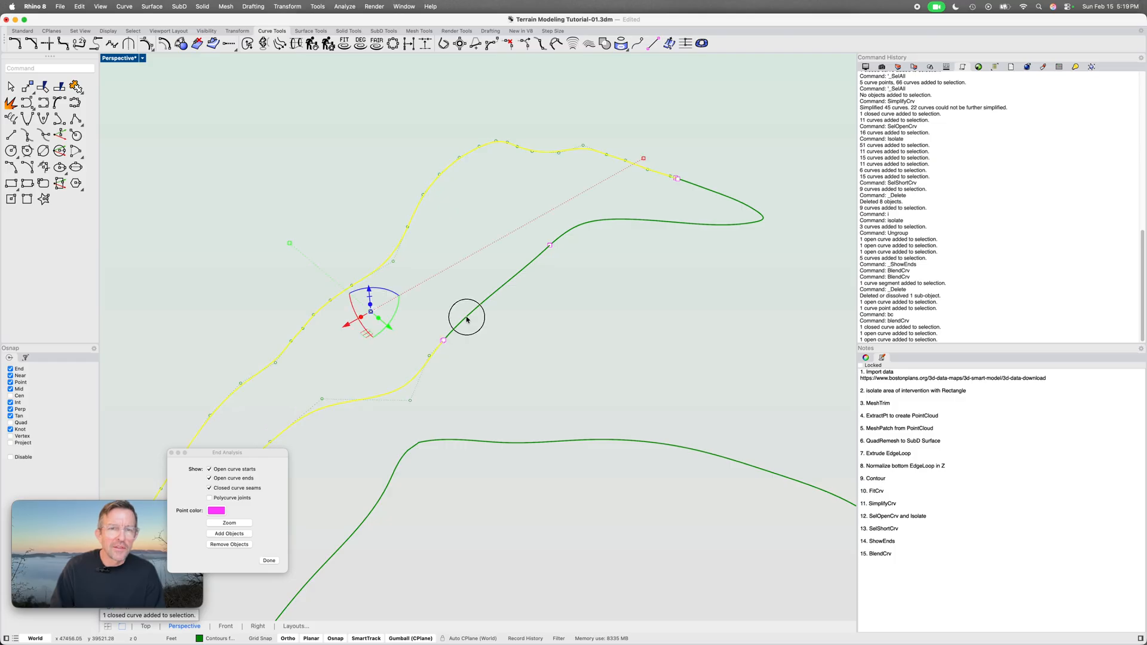
left_click(589, 224, "shift")
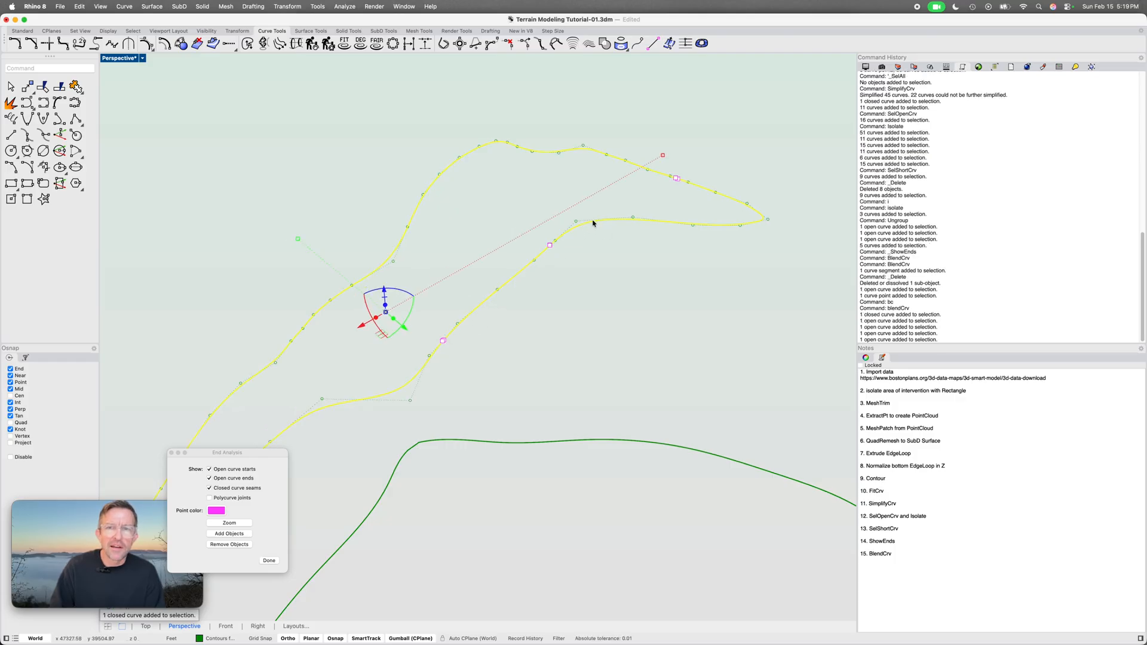
Delete the control points around the three joints of the narrow upper loop to open gaps between its curves
left_click_drag(435, 327, 451, 352)
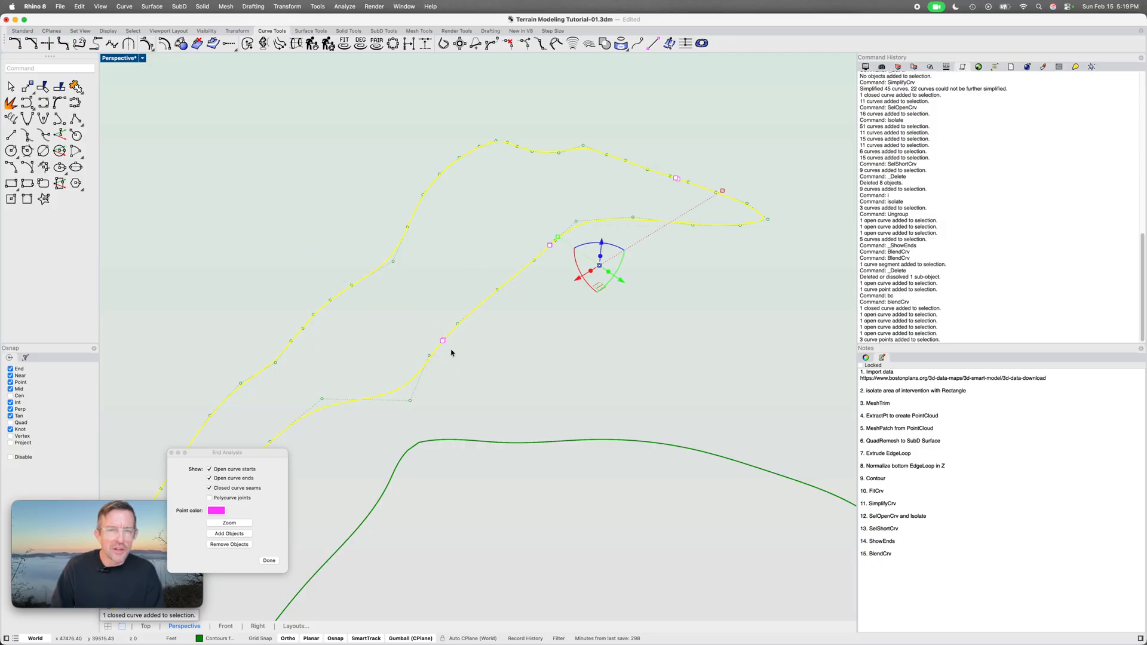
left_click(545, 236)
left_click_drag(544, 236, 569, 257, "shift")
left_click_drag(676, 161, 684, 192, "shift")
key("Delete")
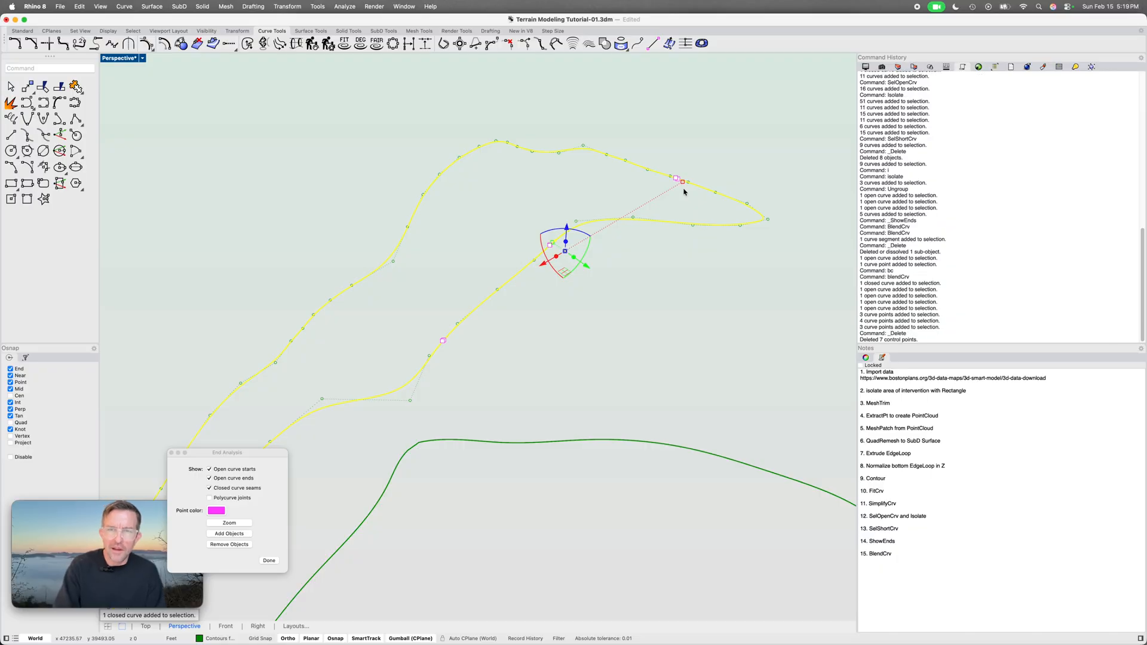
key("Escape")
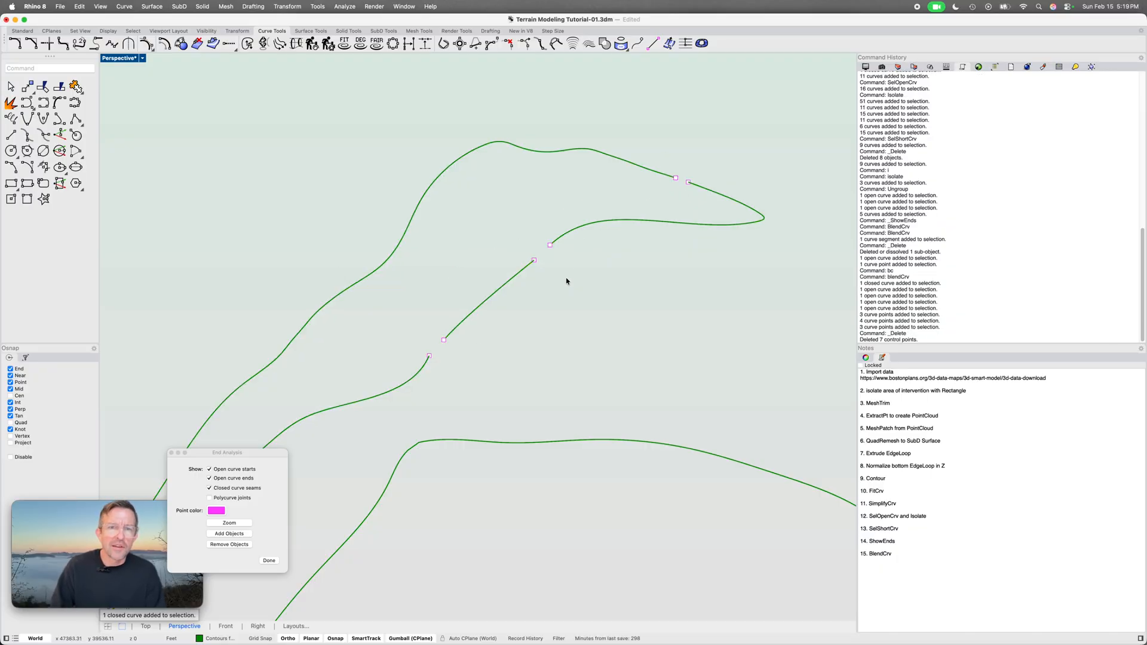
Bridge the lowest gap on the inner side of the narrow upper loop with a joined, tangent BlendCrv
type("bc")
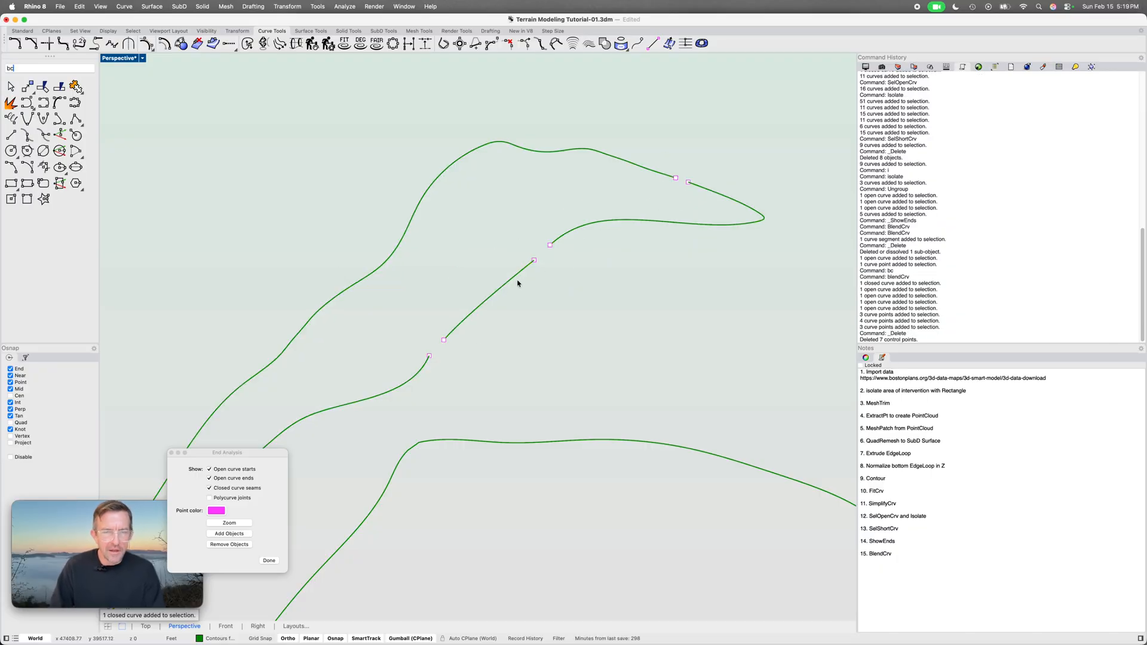
key("Return")
left_click(429, 357)
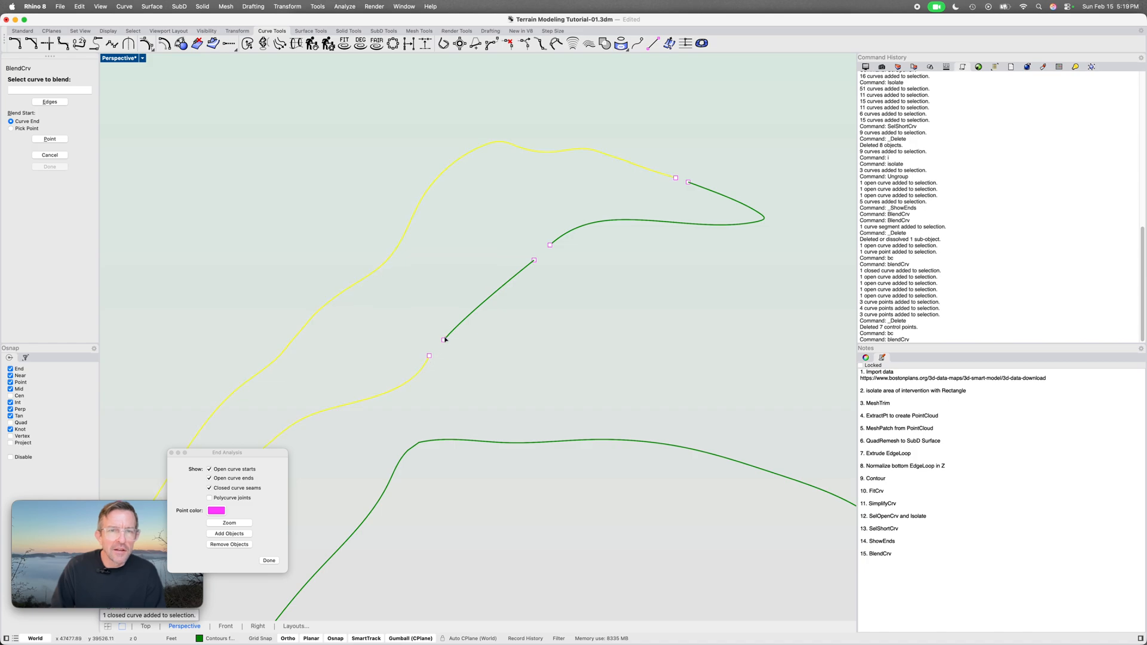
left_click(444, 338)
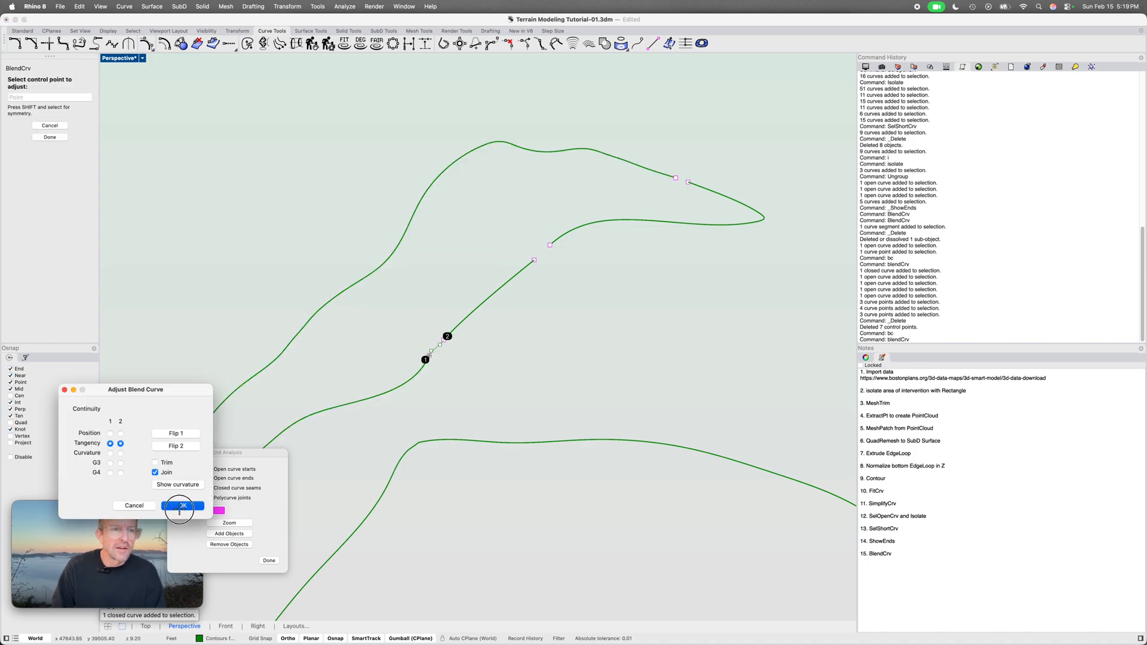
left_click(190, 505)
Close the two remaining gaps of the narrow upper loop with joined, tangent BlendCrv curves
right_click(531, 265)
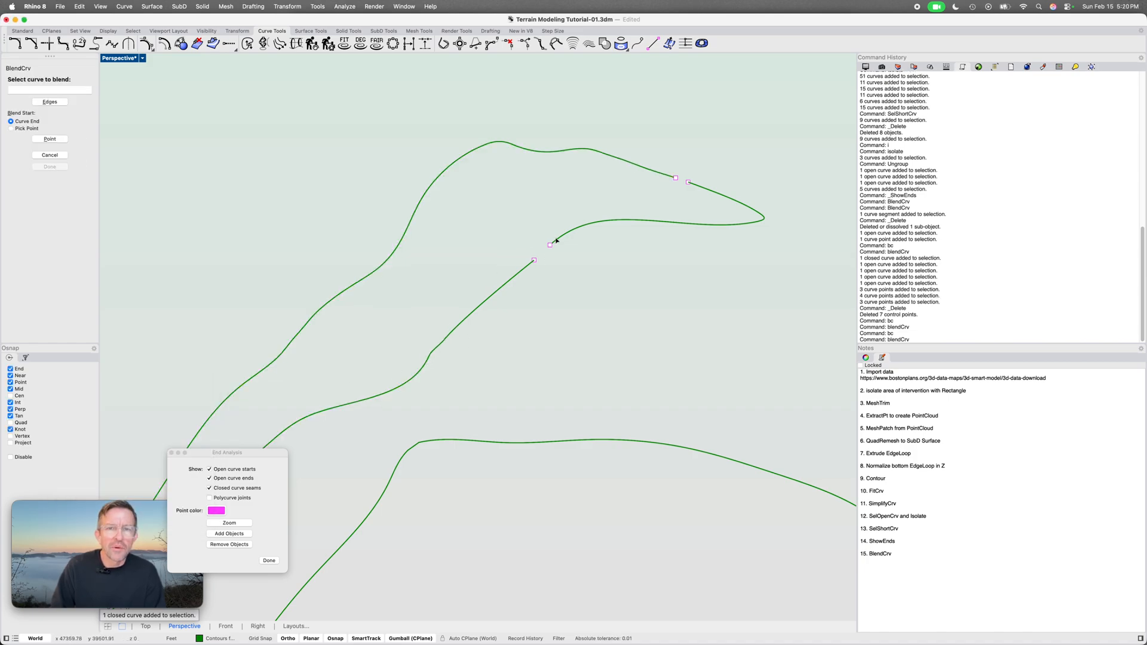
left_click(556, 240)
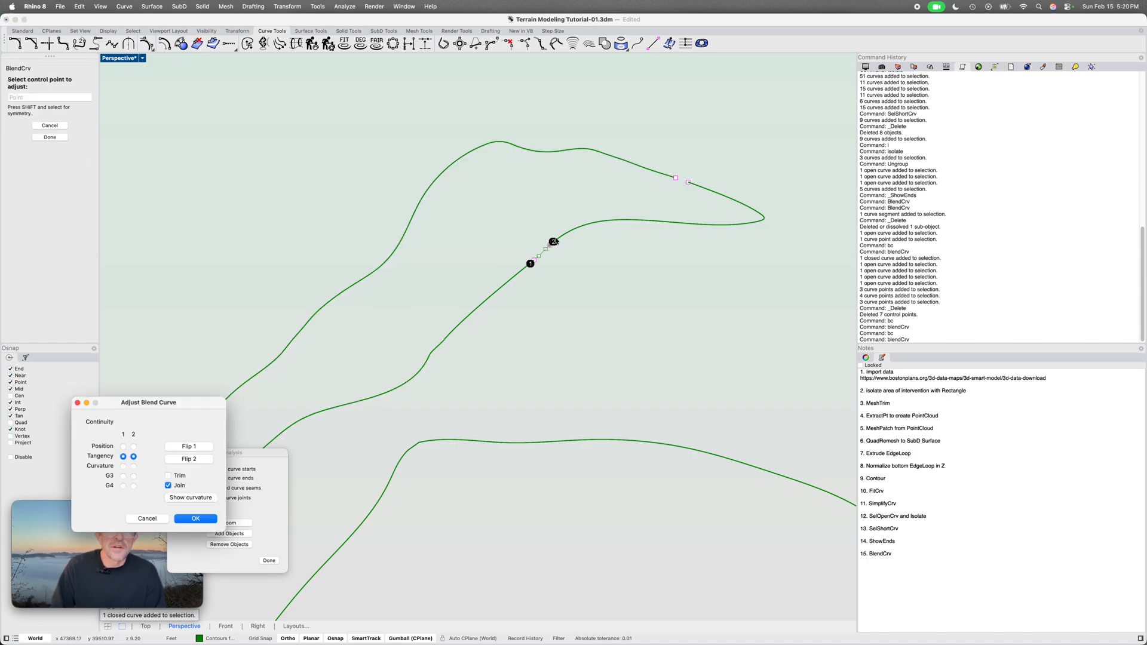
left_click(211, 522)
key("Return")
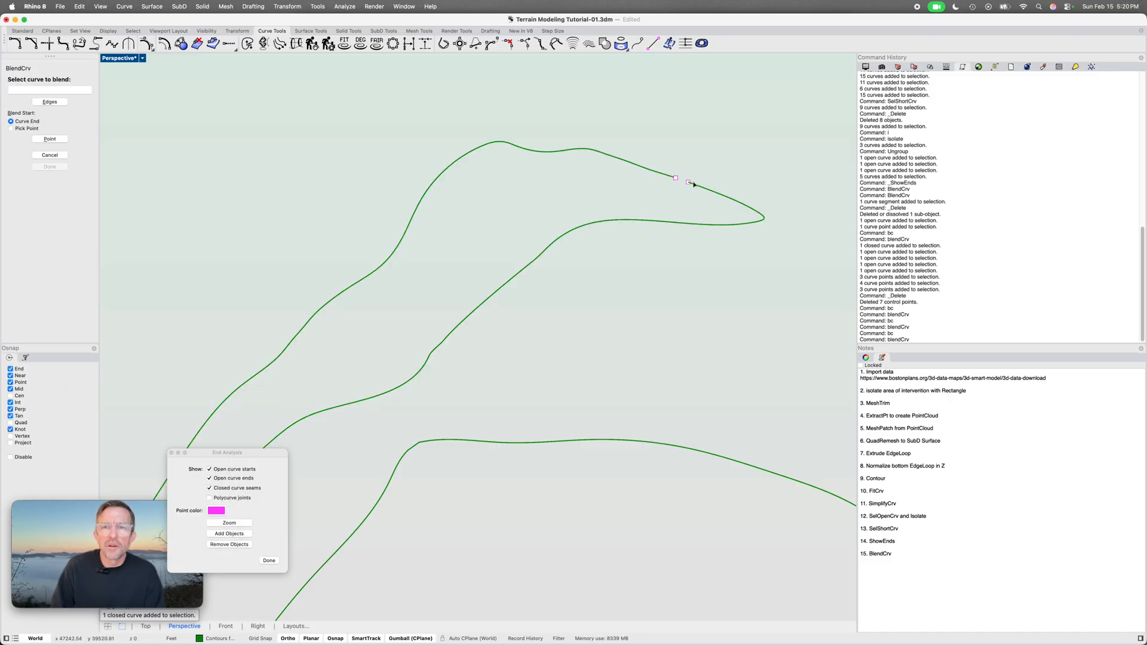
left_click(694, 184)
left_click(209, 532)
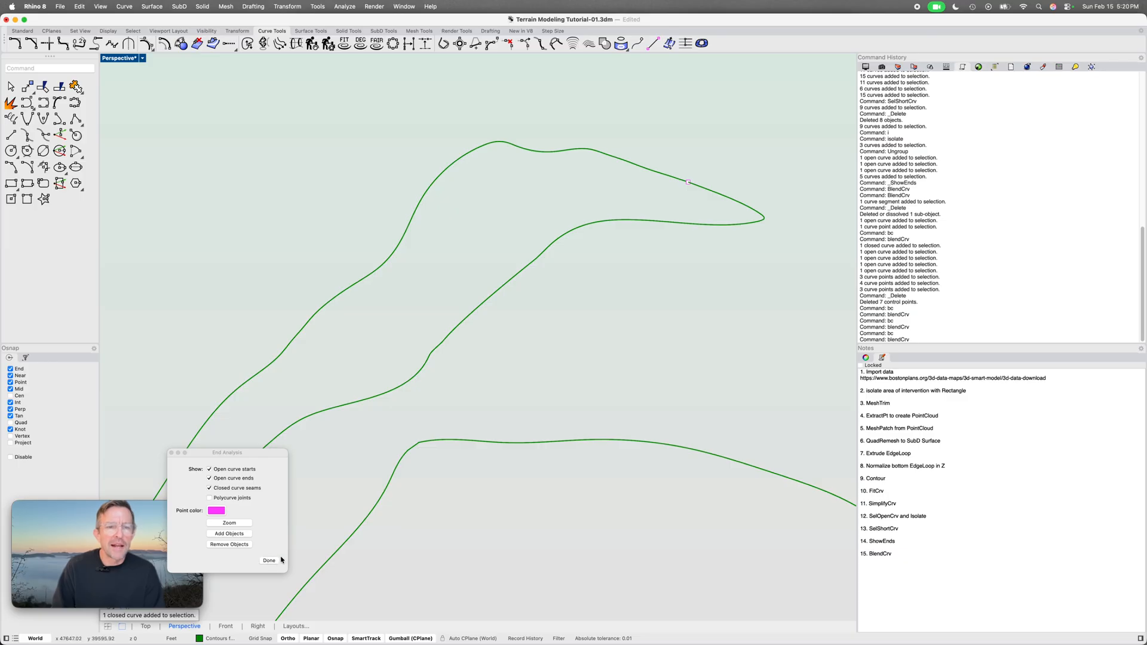
Finish the curve end analysis and show all hidden contour curves again
left_click(270, 561)
scroll(501, 377, "down", 5)
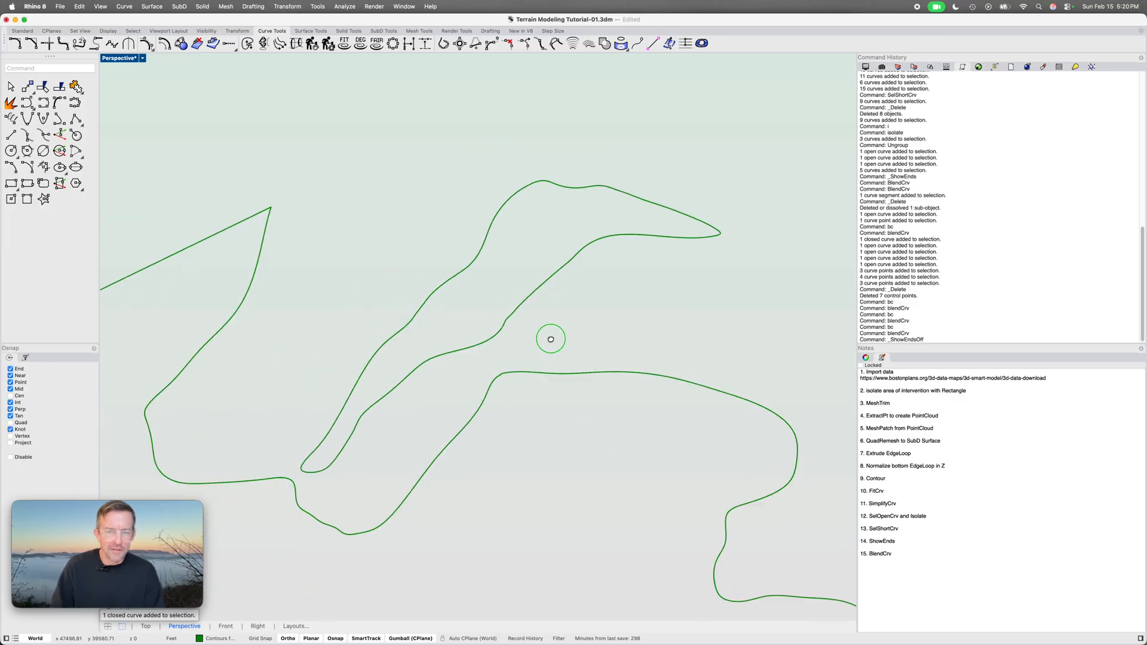
type("show")
key("Return")
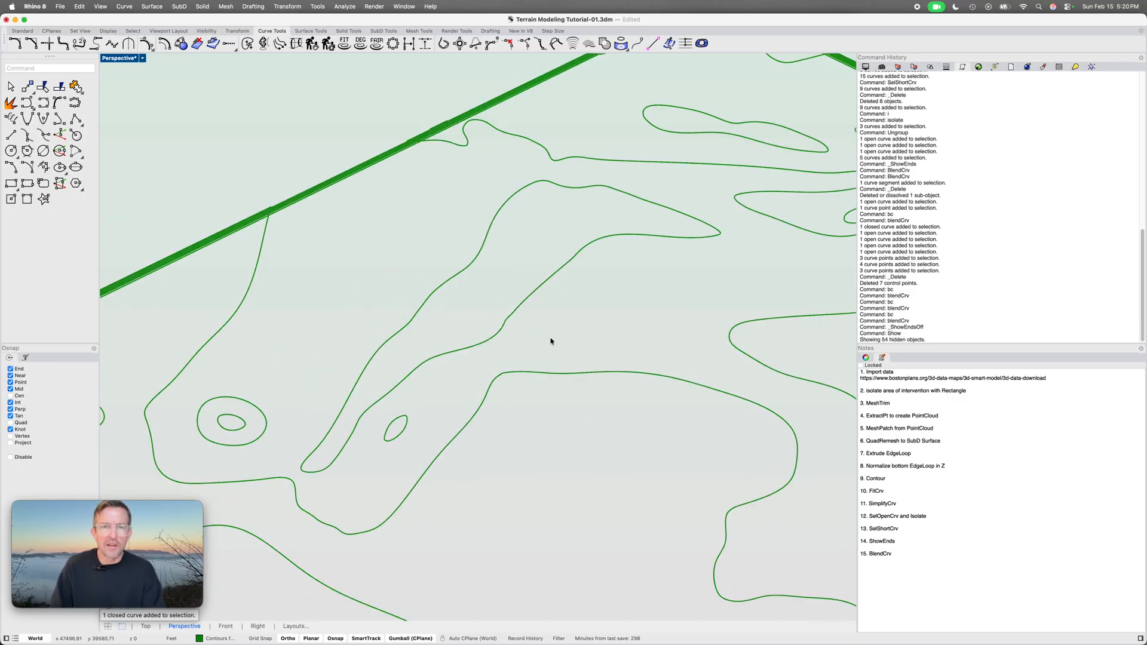
Select the contours that are still open with SelOpenCrv and isolate them
scroll(551, 341, "down", 10)
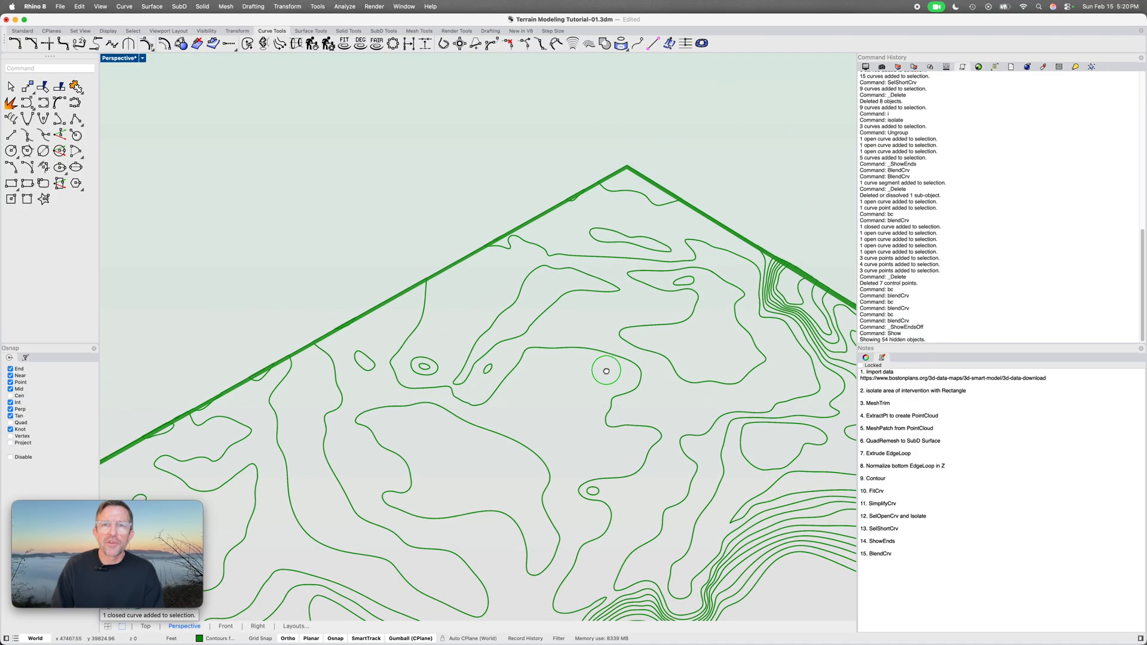
right_click_drag(585, 257, 580, 208, "shift")
right_click_drag(591, 300, 584, 233, "shift")
right_click_drag(600, 293, 601, 368, "shift")
type("selOpenCrv\\")
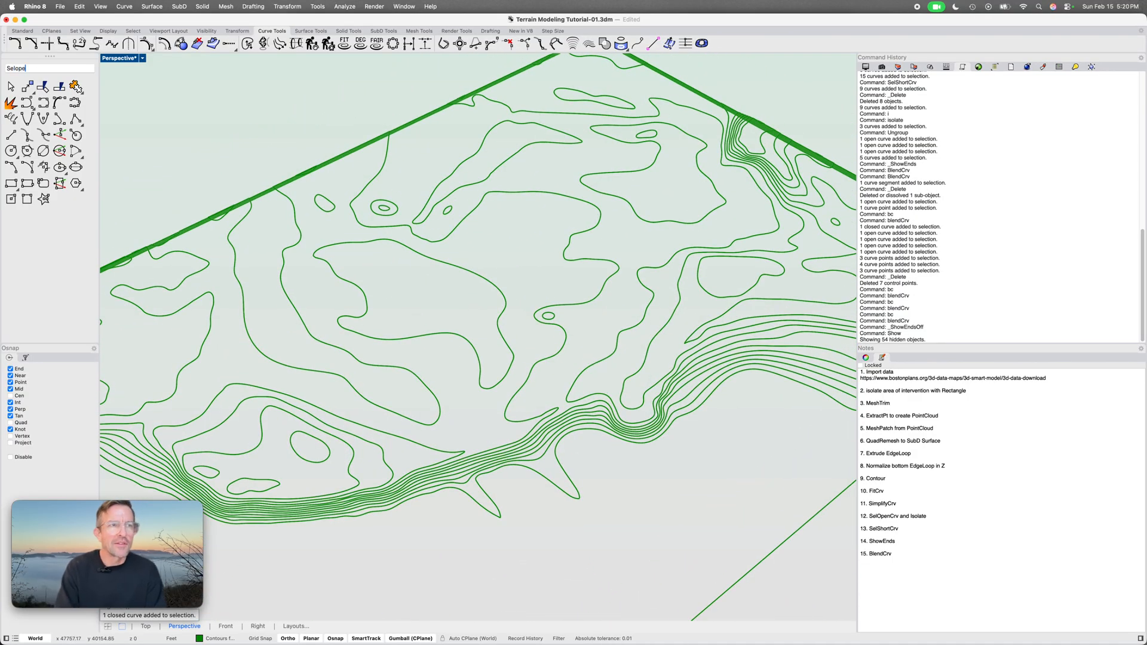
key("Return")
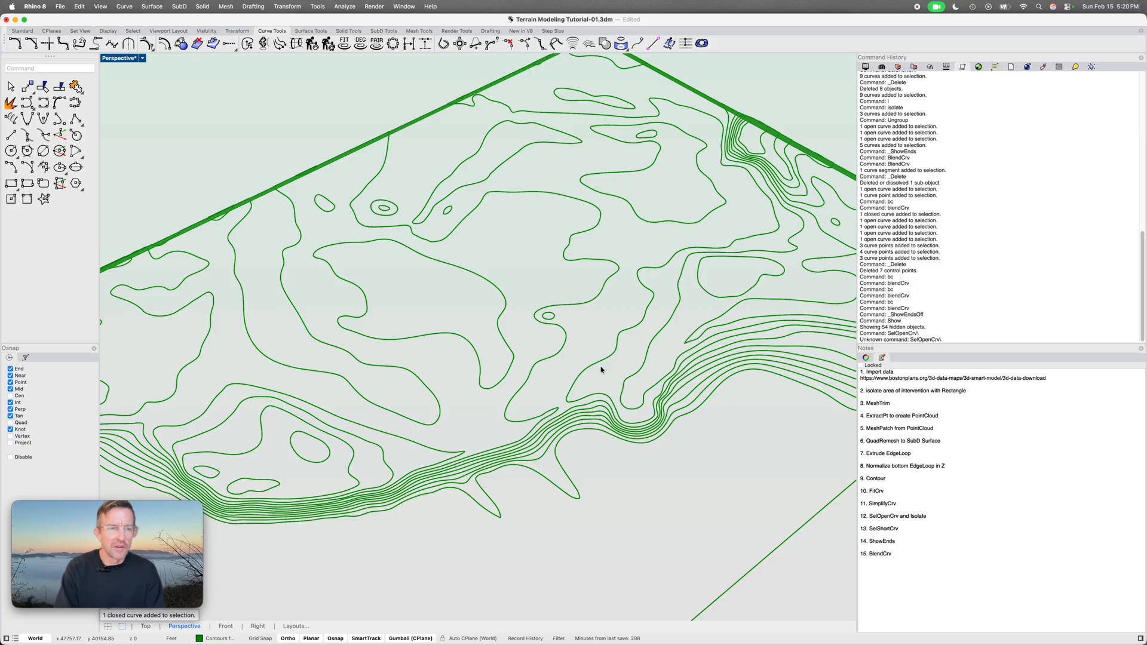
type("se")
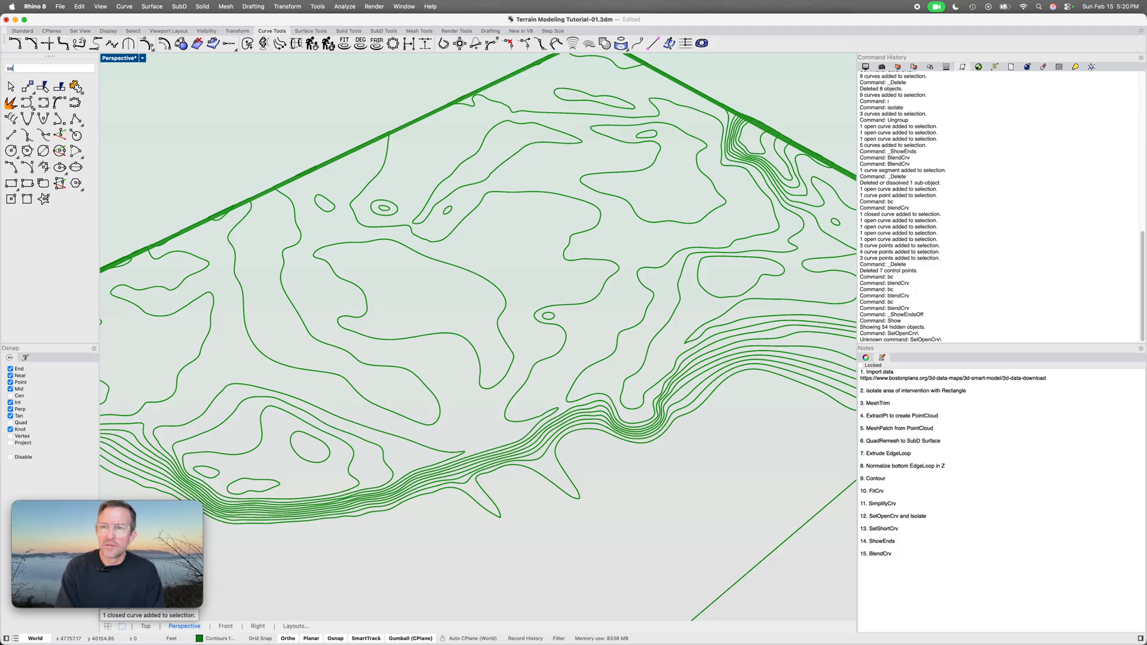
type("lOpenCrv")
key("Return")
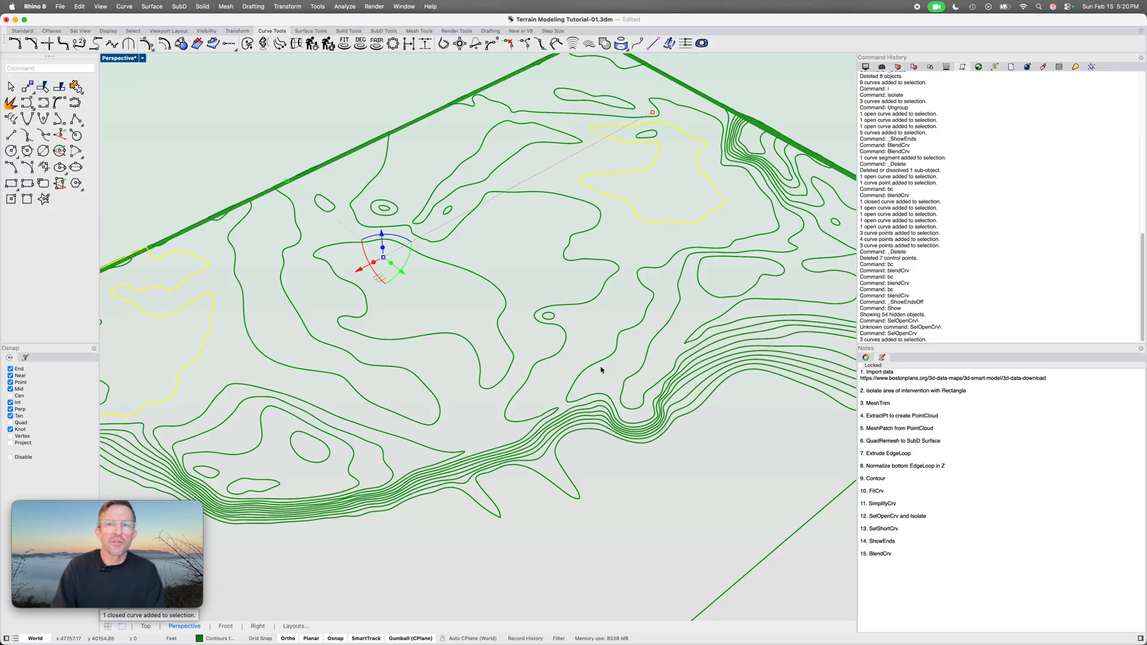
scroll(571, 404, "down", 5)
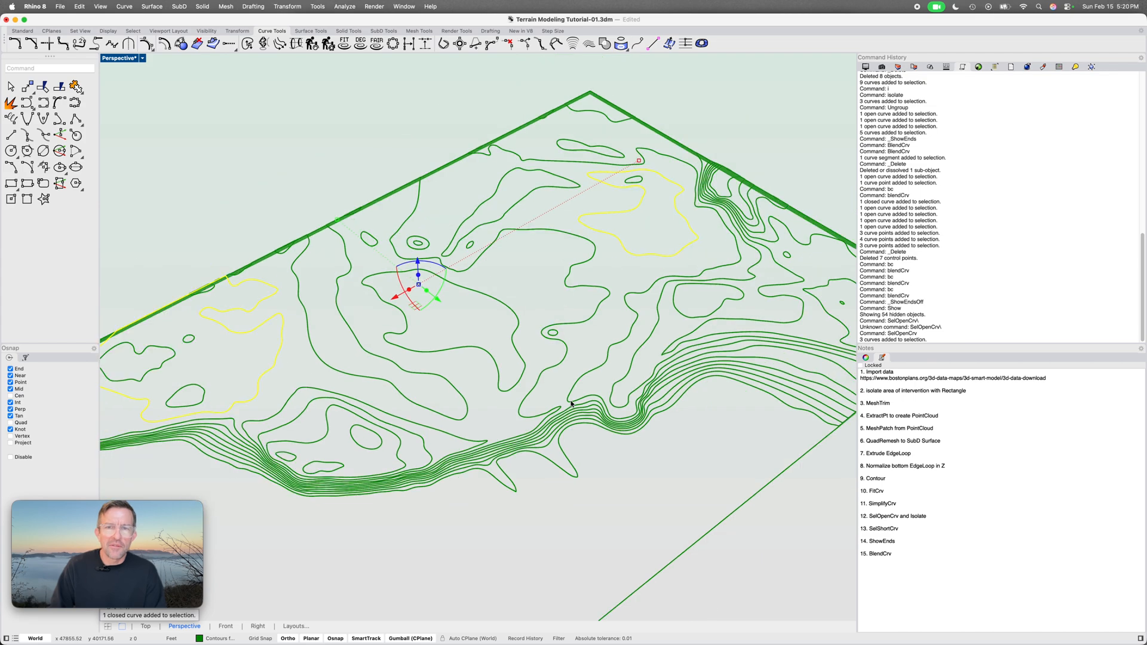
type("i")
key("Return")
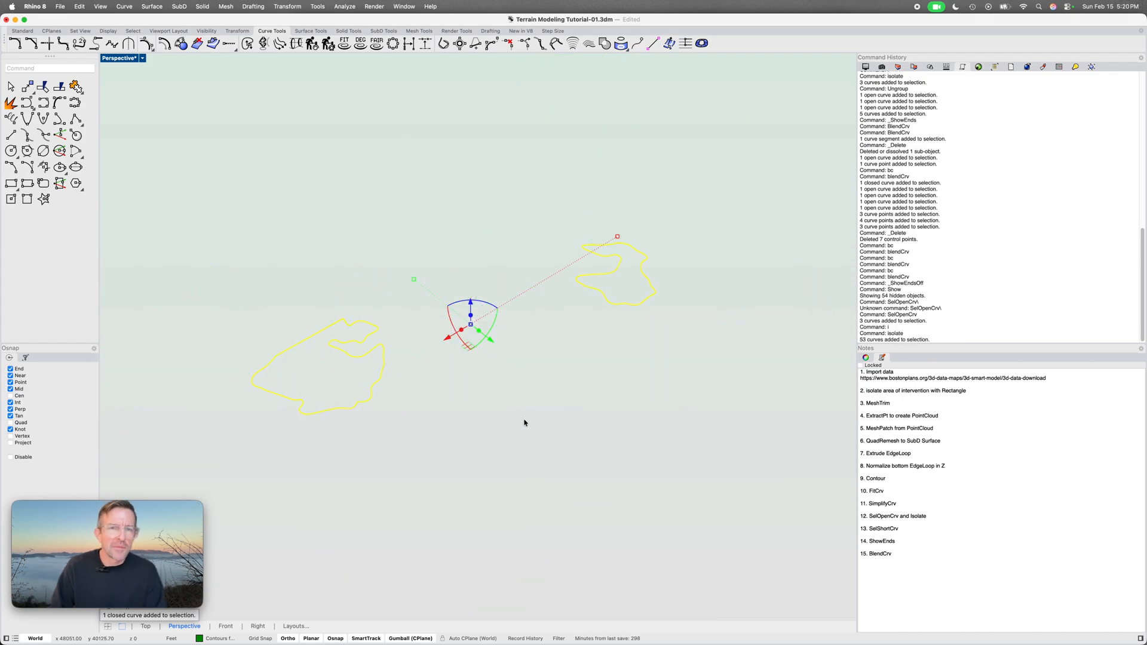
Select the smaller right-hand group of isolated contours and show its curve ends
right_click_drag(419, 368, 483, 356, "shift")
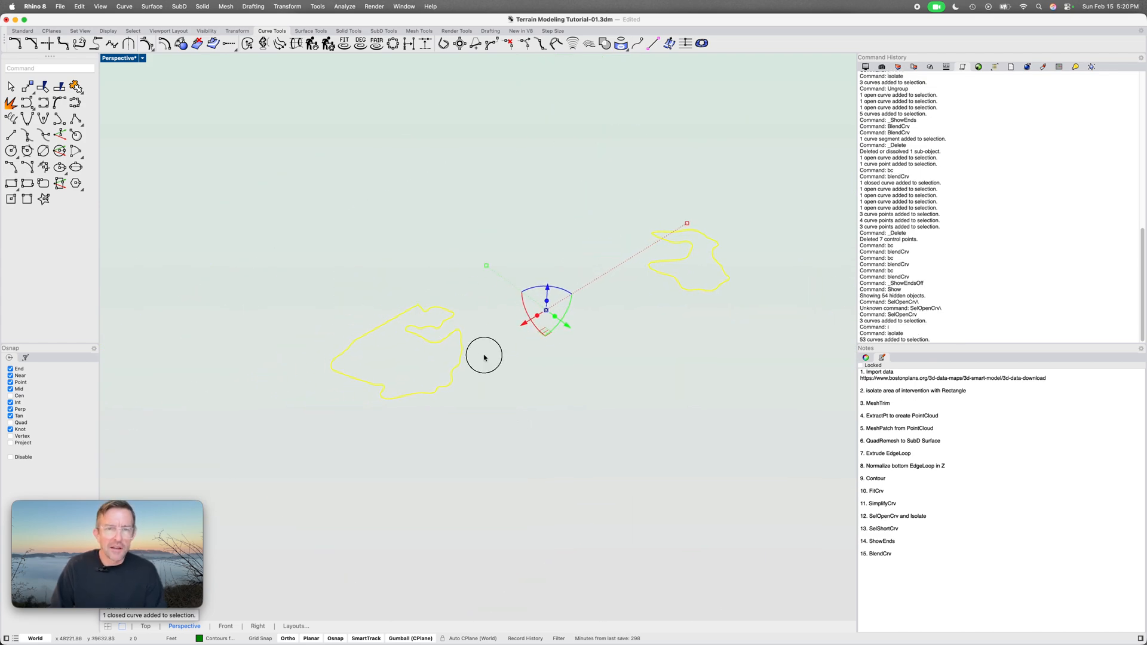
key("Escape")
left_click(461, 331)
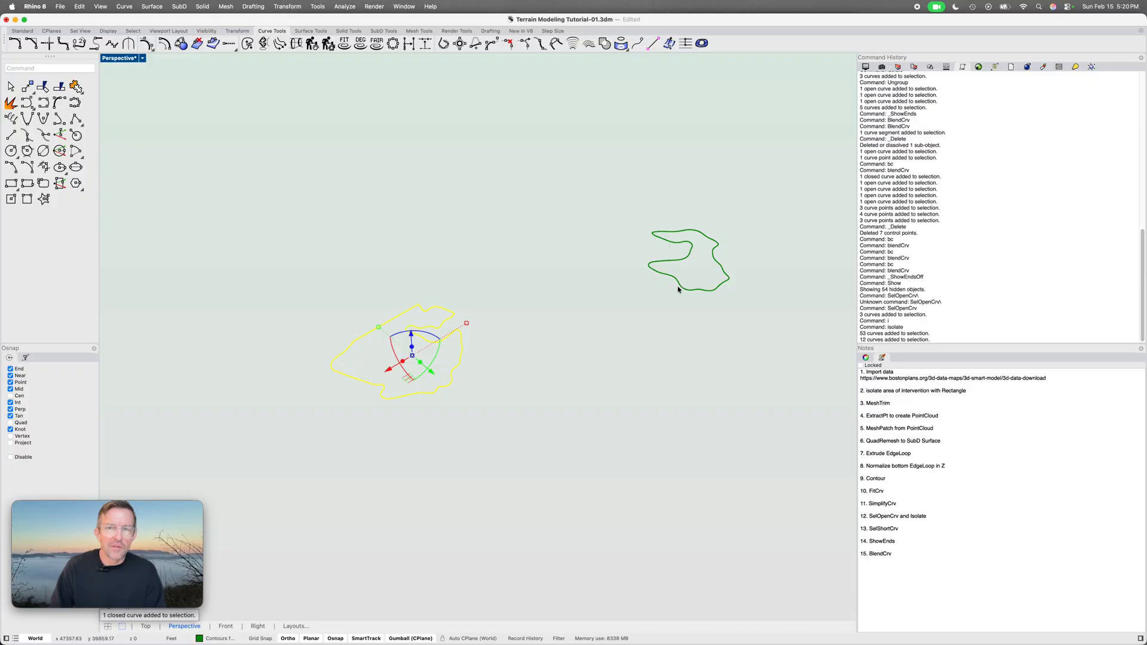
left_click_drag(706, 311, 670, 266)
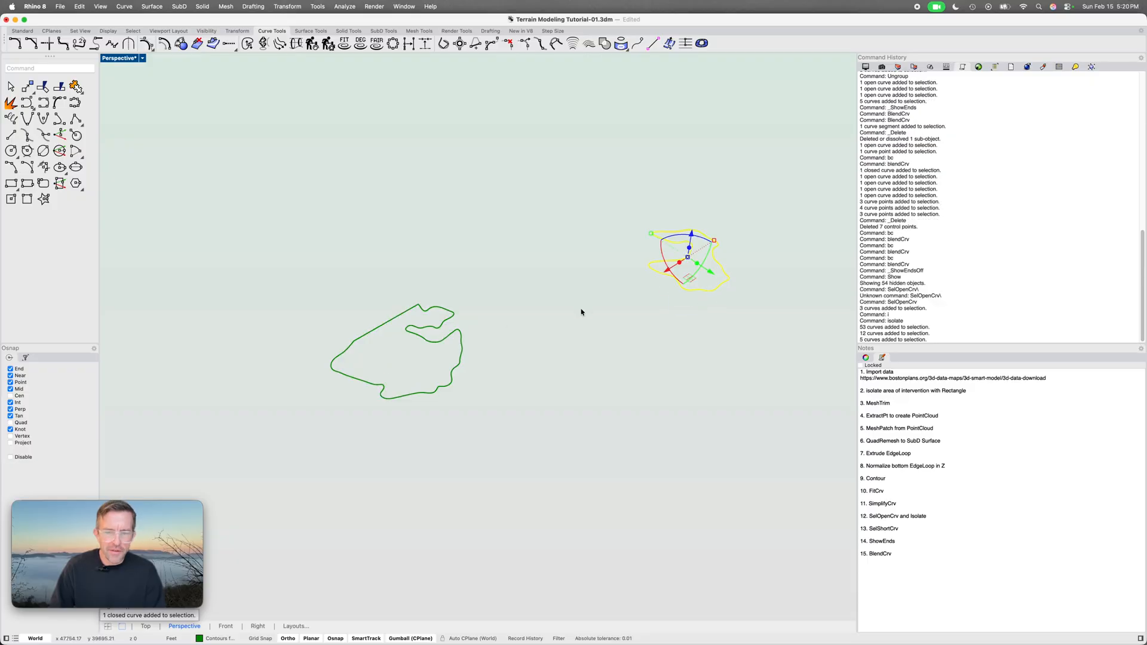
left_click(655, 42)
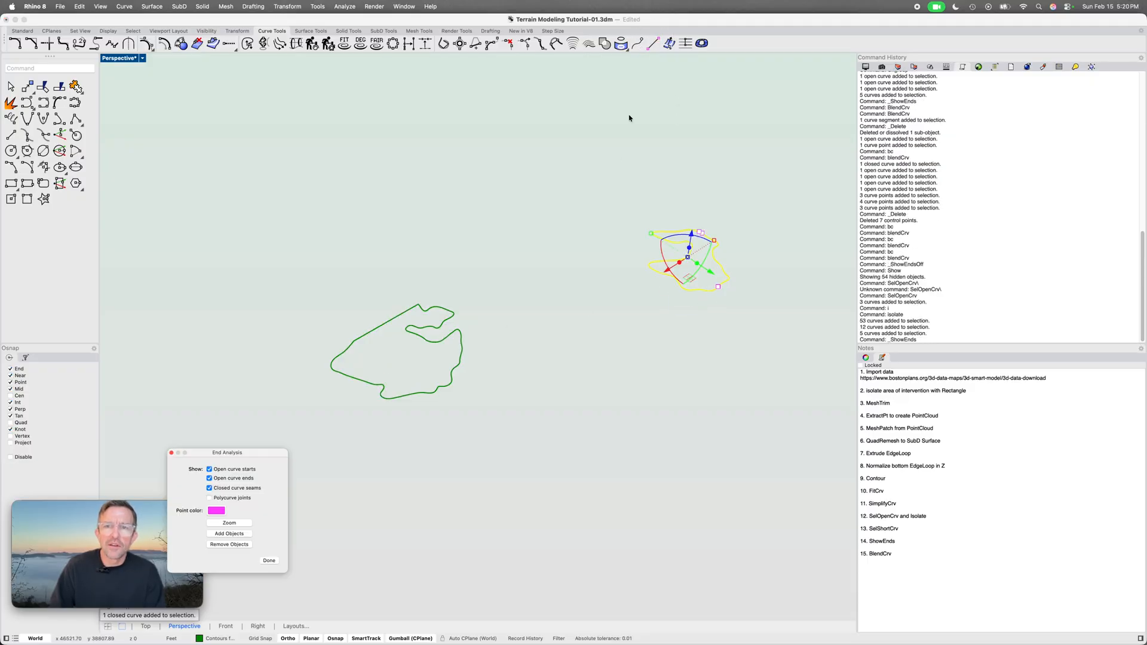
Add the larger left-hand contour group to the end analysis and clear the selection
left_click_drag(527, 366, 380, 327)
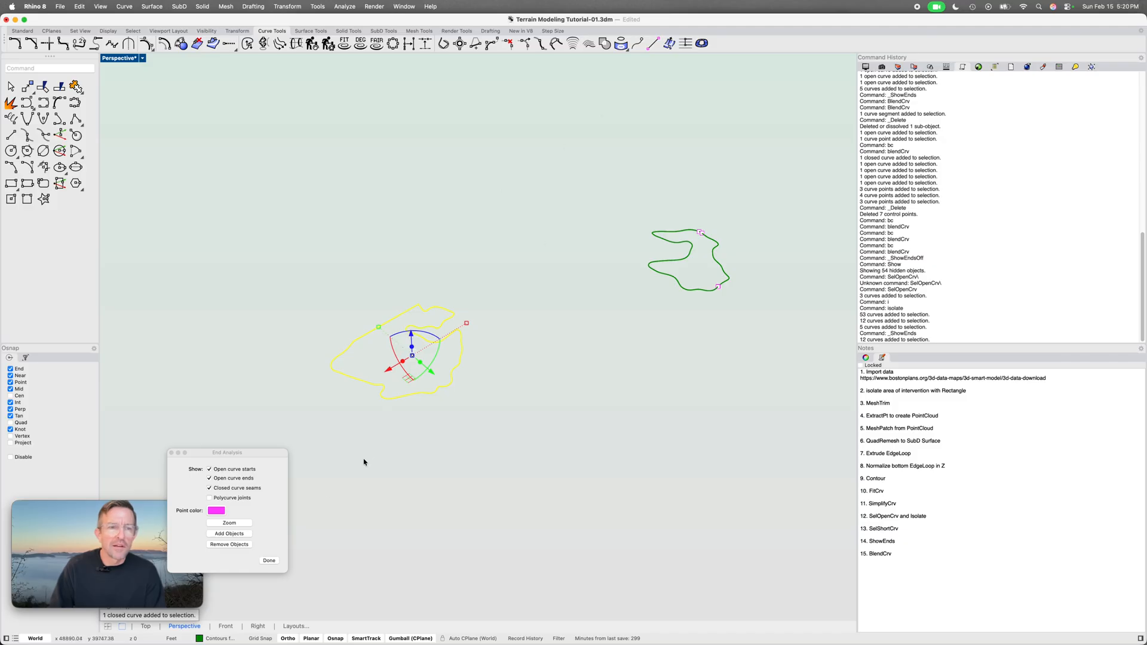
left_click(244, 533)
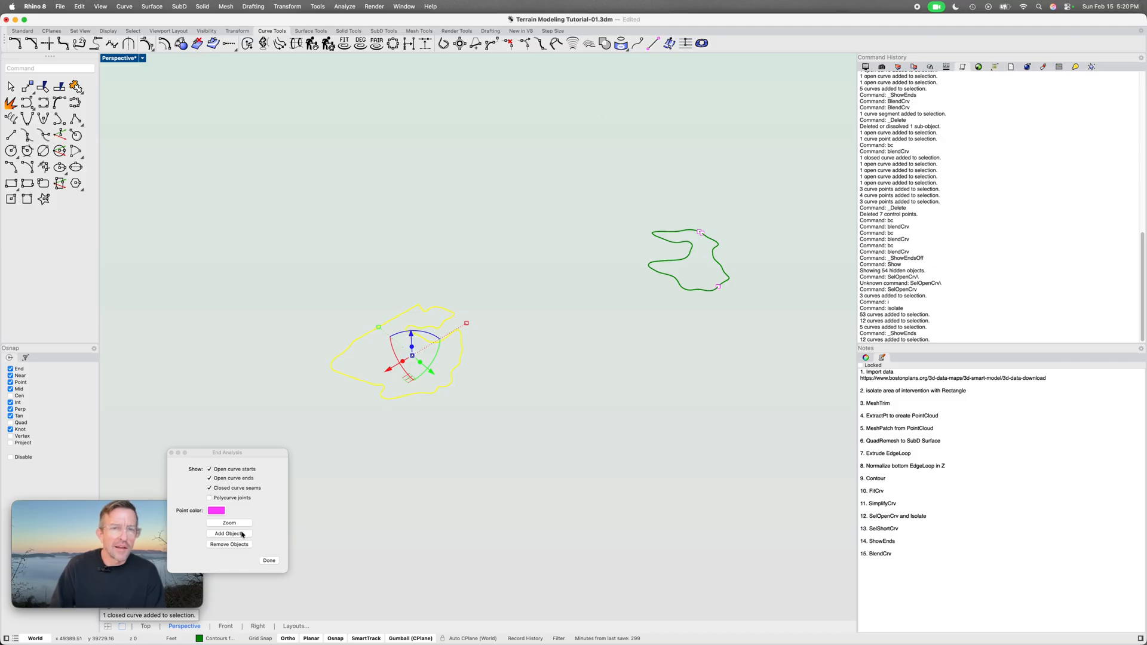
left_click(423, 427)
Try to delete the piece at the marked open joint of the larger left-hand contour, and undo the deletion
scroll(427, 317, "up", 8)
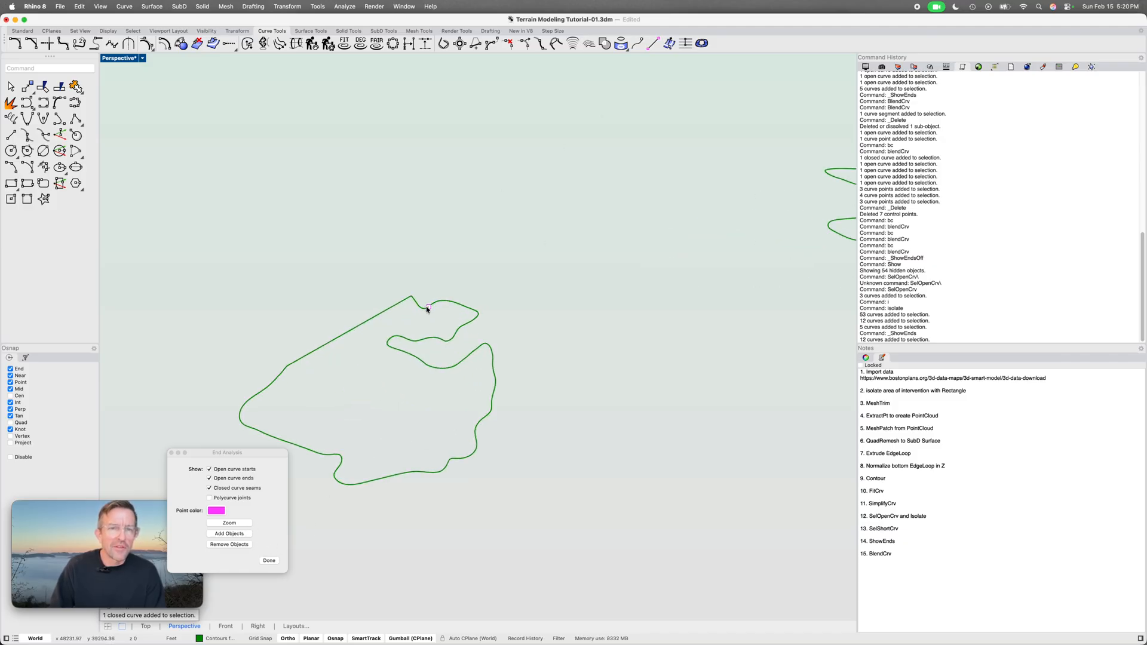
scroll(442, 299, "up", 2)
left_click(442, 299)
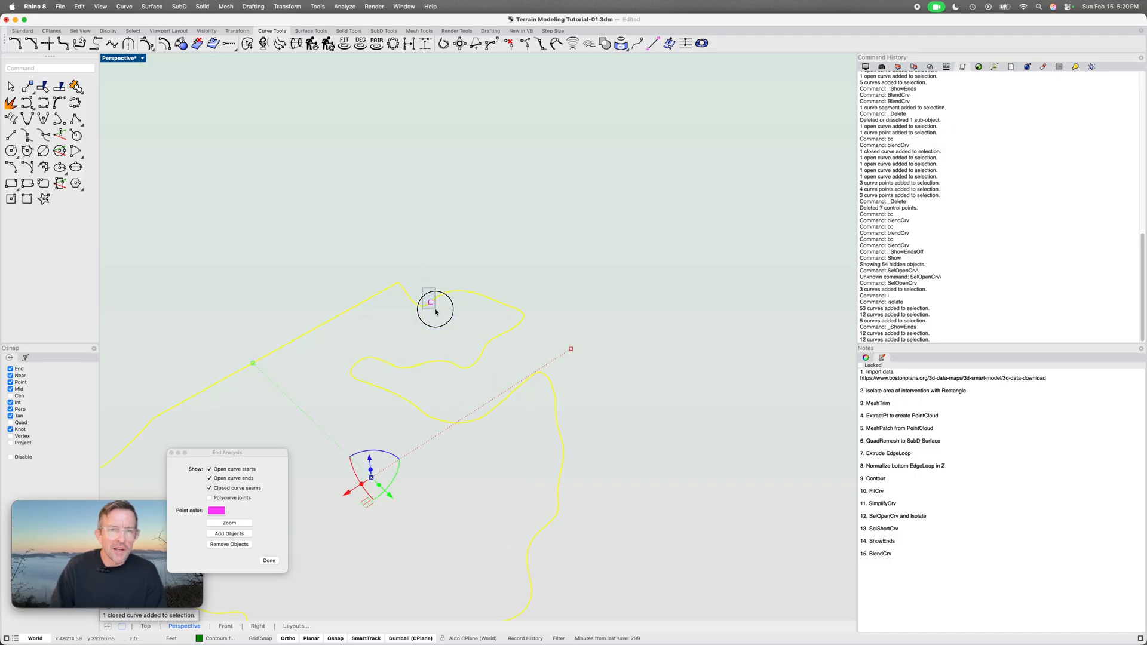
key("Delete")
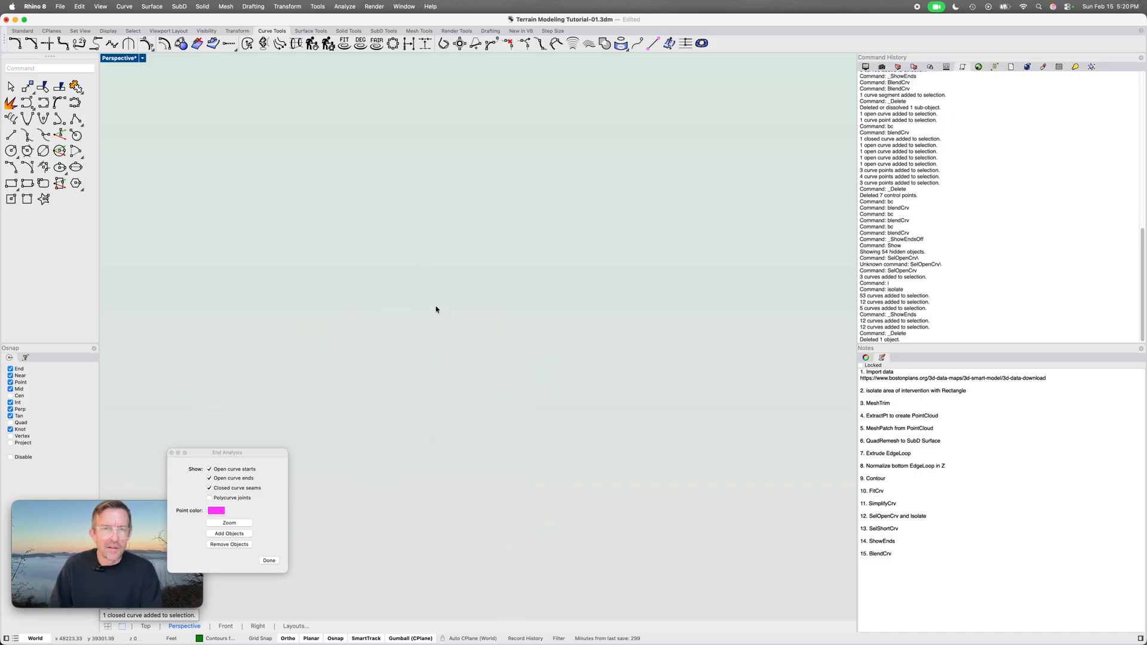
key("super+z")
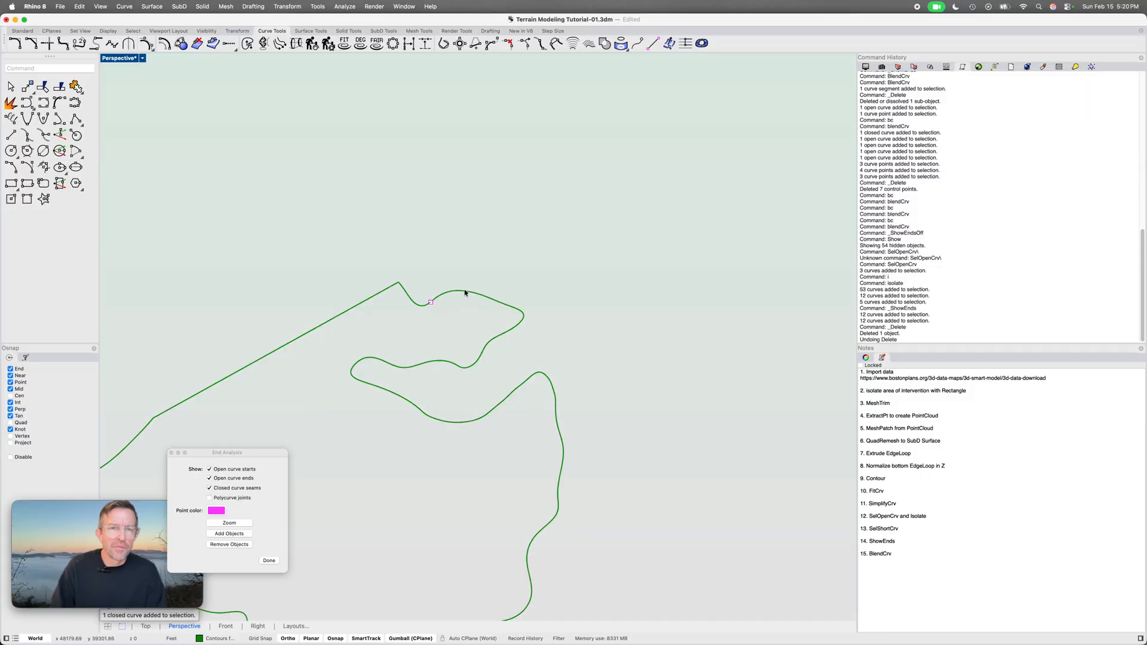
Select both isolated contour groups, ungroup them and clear the selection
scroll(465, 296, "down", 3)
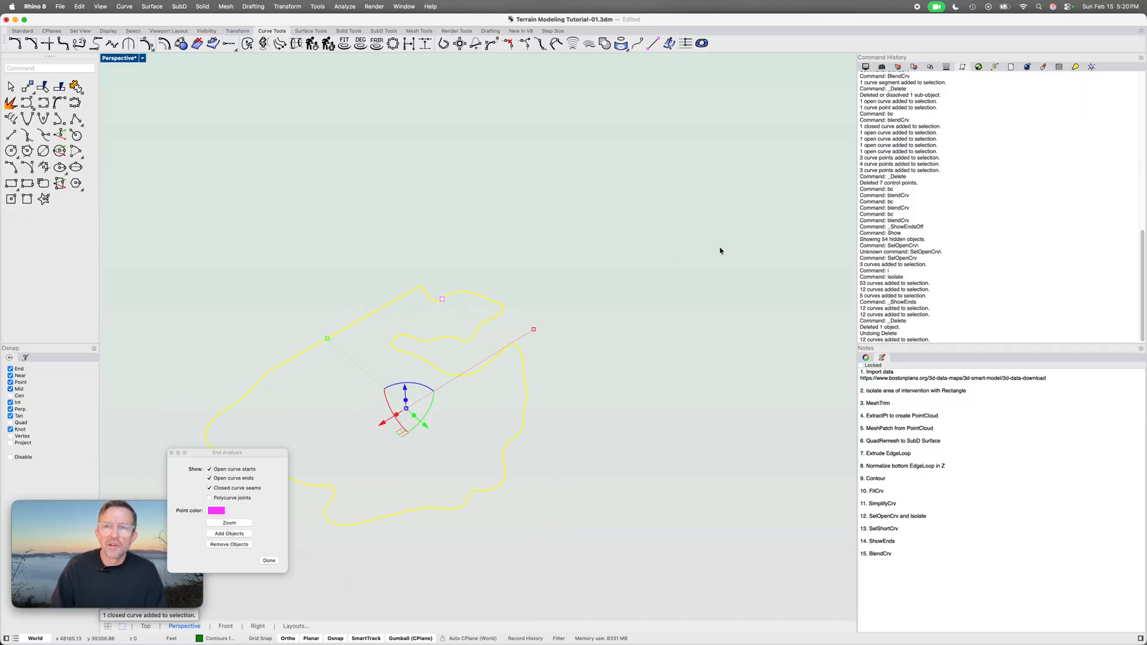
scroll(789, 234, "down", 5)
left_click(690, 270, "shift")
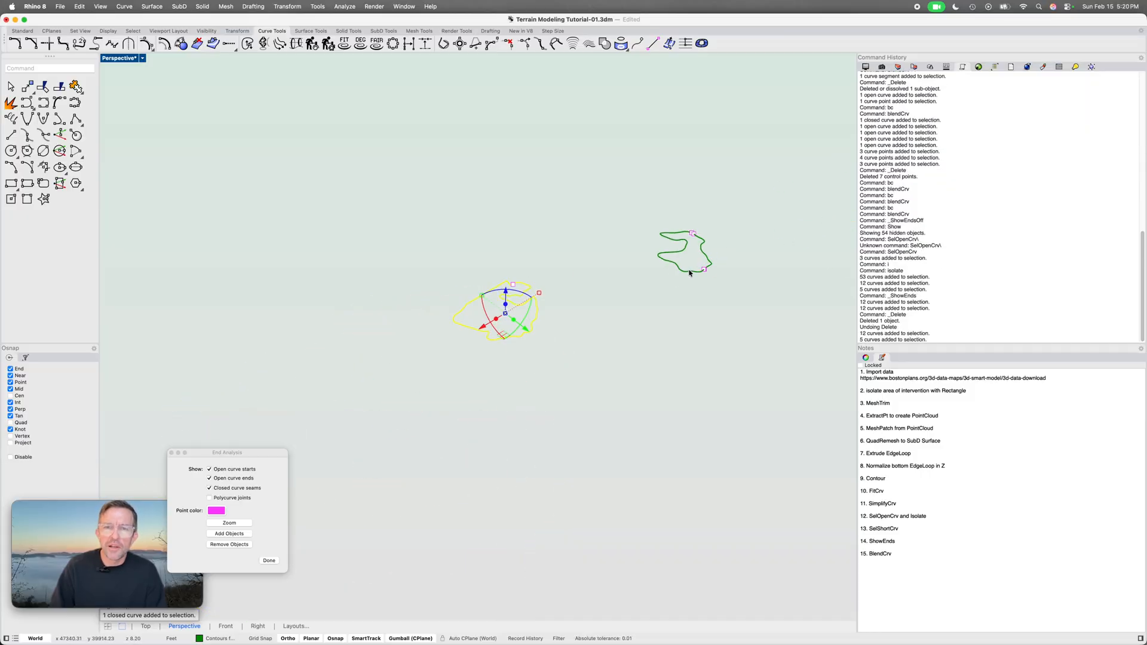
type("ung")
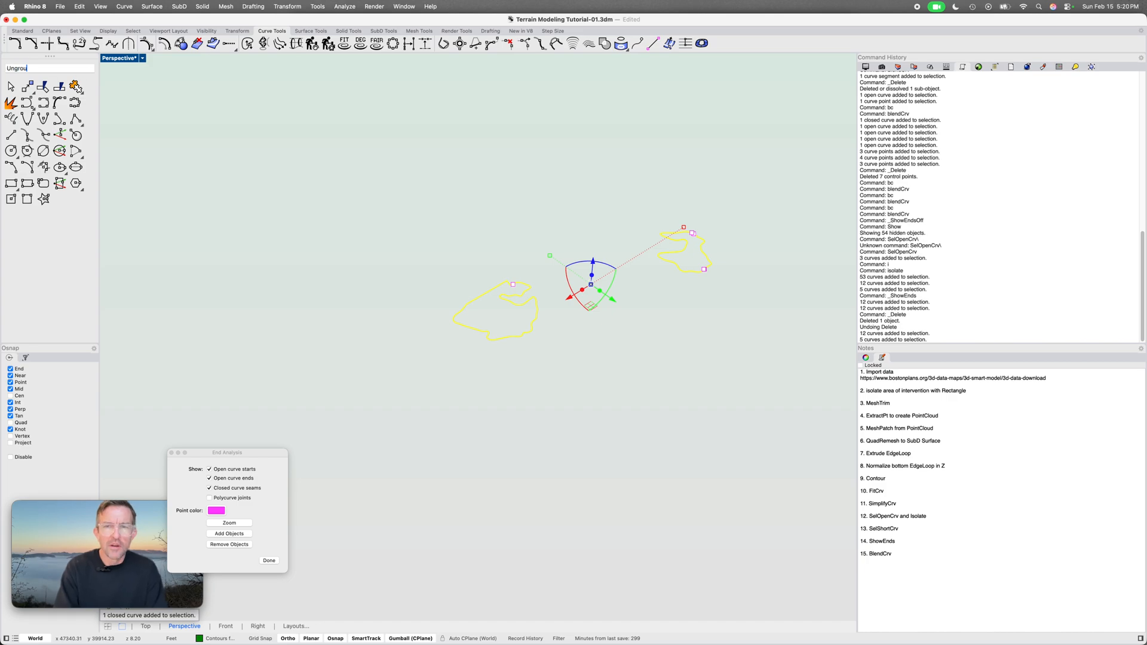
key("Return")
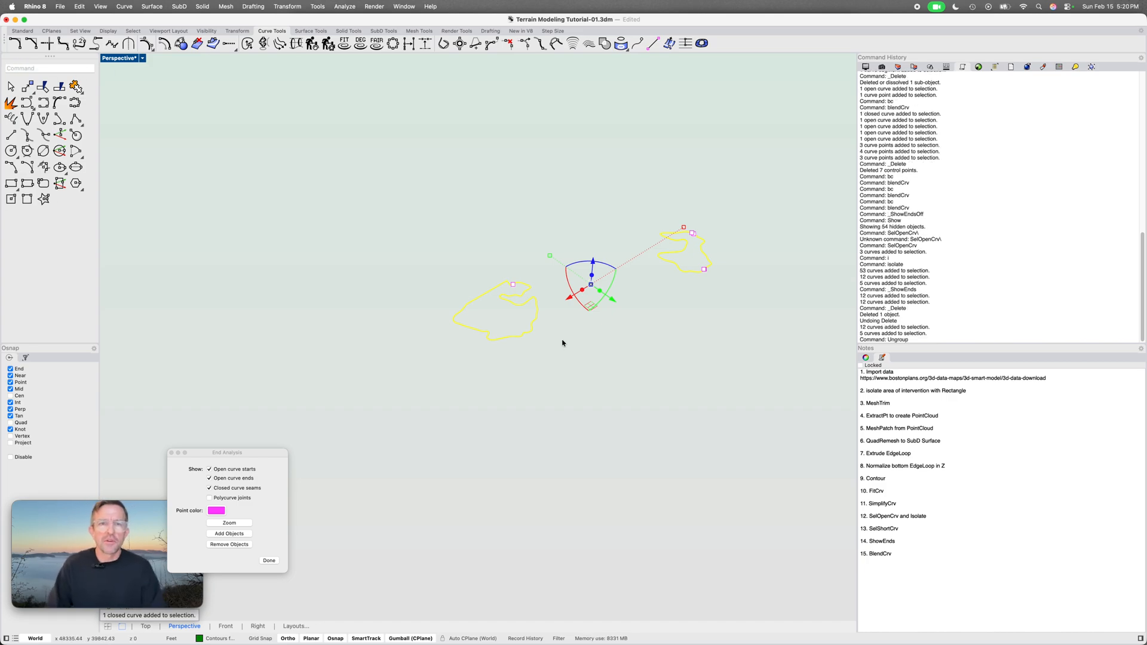
key("Escape")
Delete the tiny curve segment at the open joint near the upper corner of the larger left-hand contour
scroll(512, 287, "up", 2)
scroll(512, 287, "up", 8)
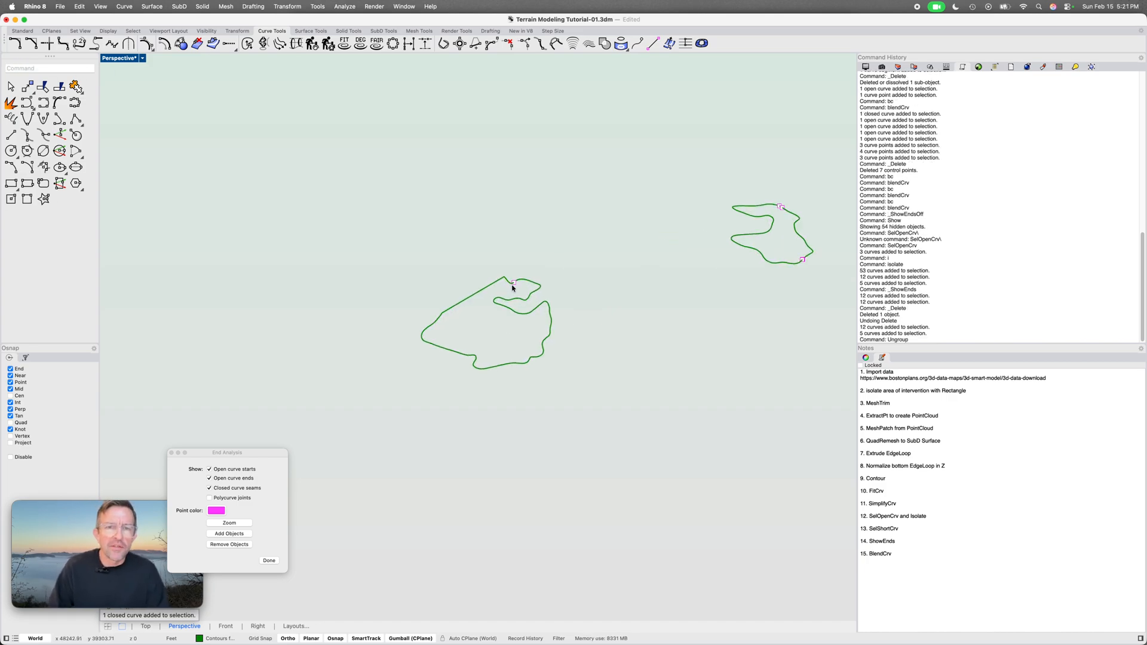
scroll(512, 271, "up", 3)
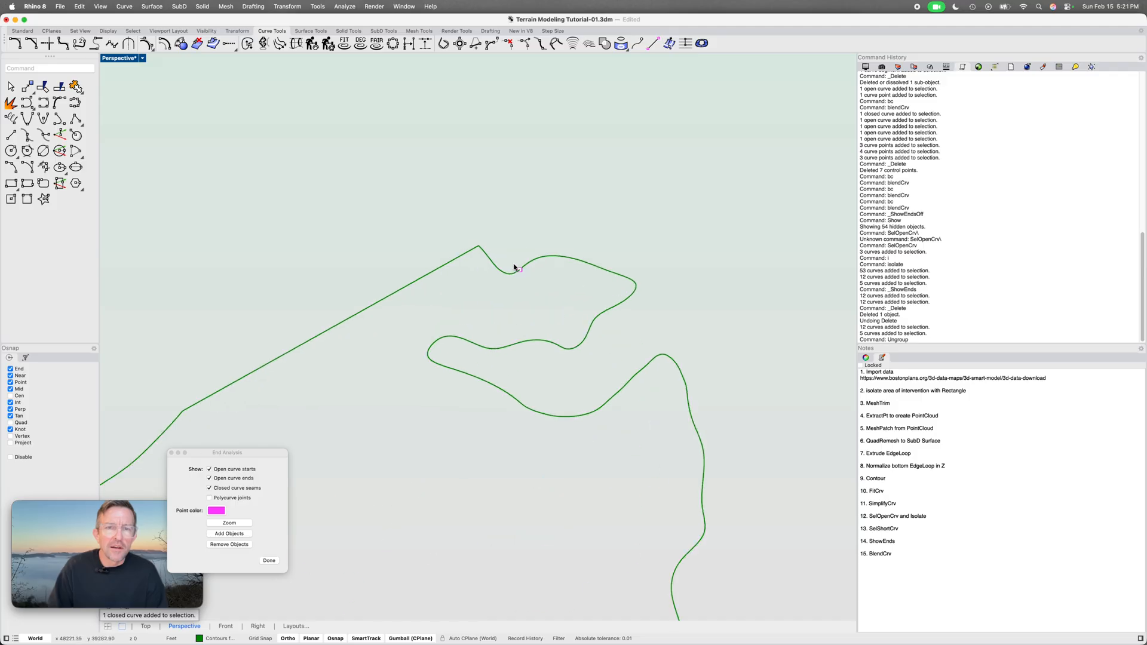
left_click_drag(514, 256, 525, 278)
key("Delete")
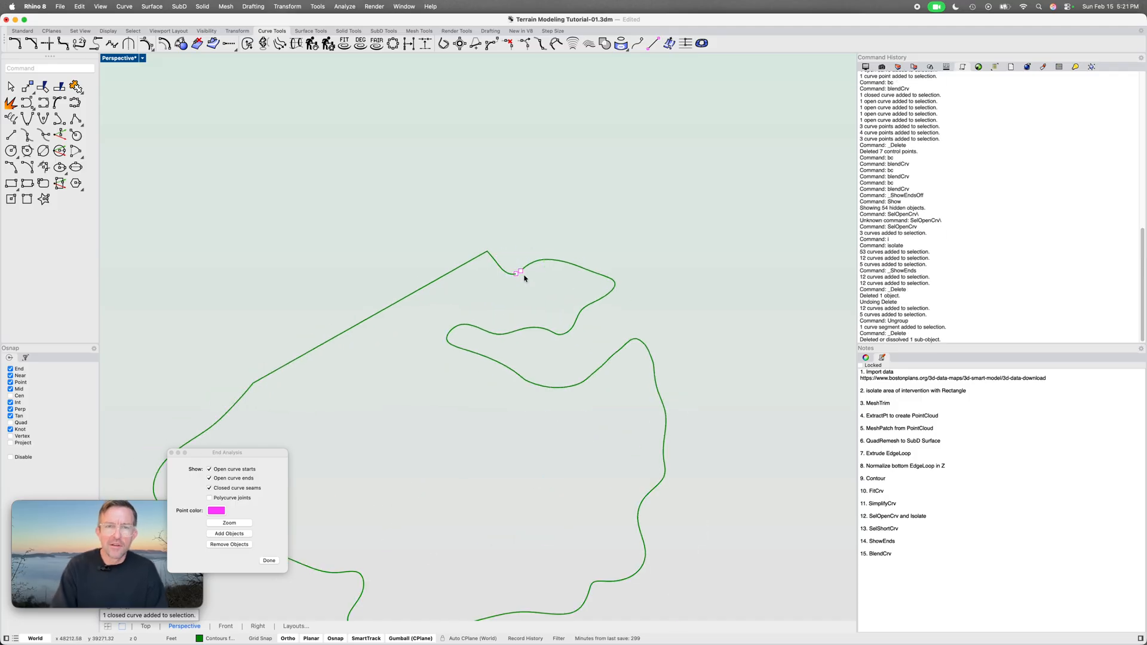
Close the gap near the upper corner of the larger left-hand contour with BlendCrv, using tangency at both ends and joining the result
right_click_drag(608, 293, 564, 300, "shift")
scroll(482, 284, "up", 4)
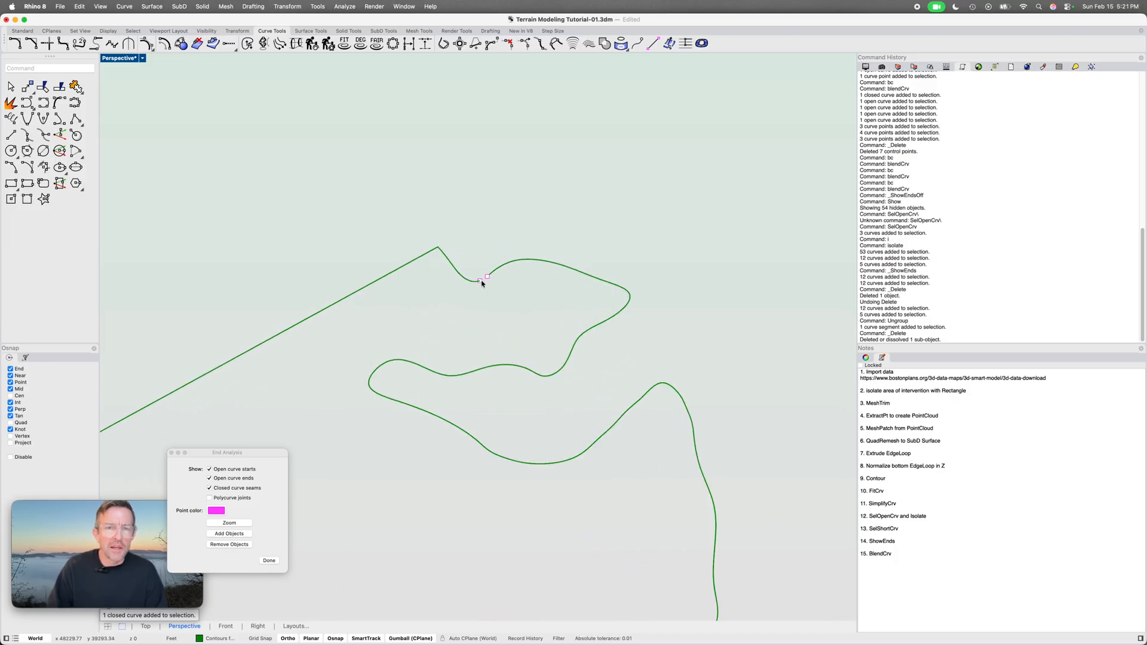
type("bc")
key("Return")
left_click(477, 281)
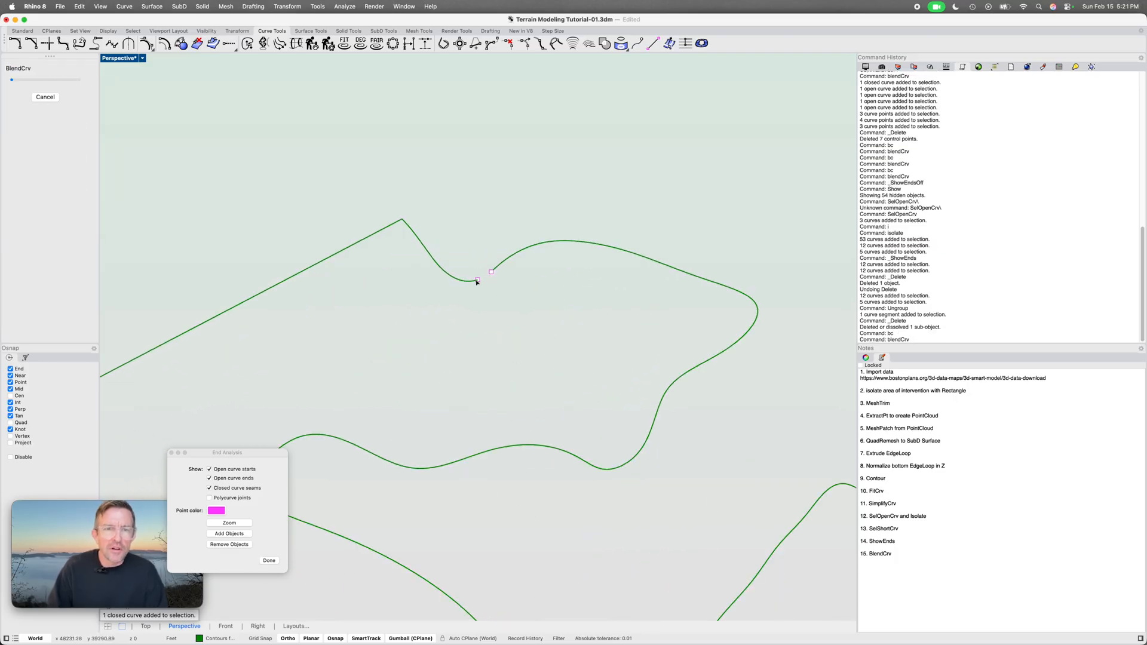
left_click(495, 269)
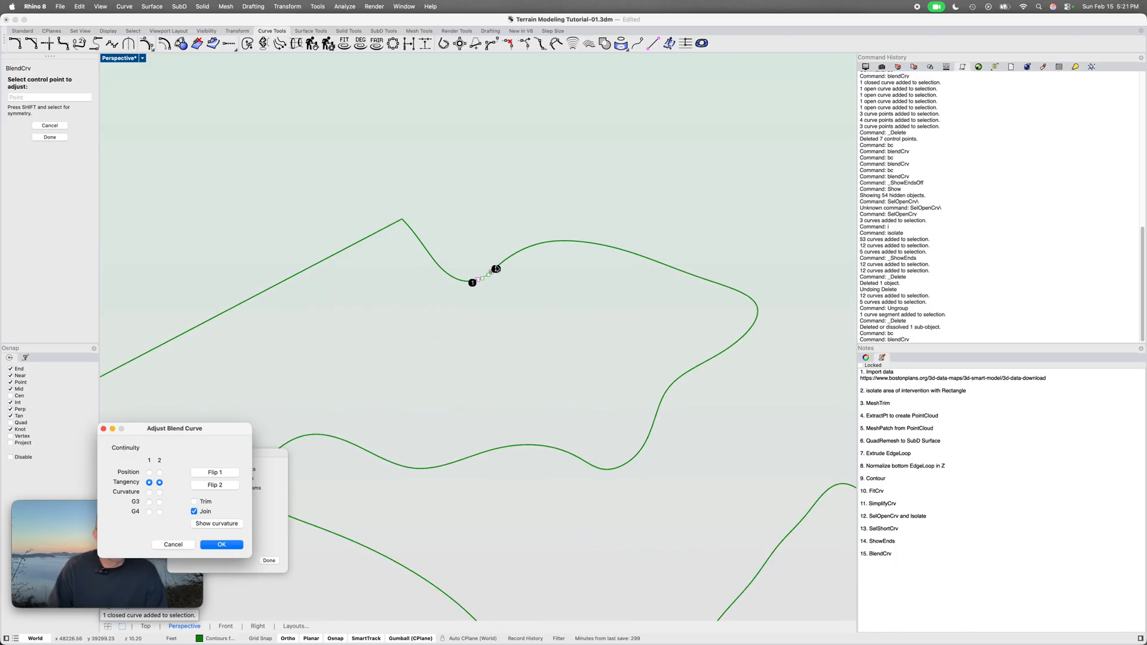
left_click(225, 544)
scroll(497, 452, "down", 5)
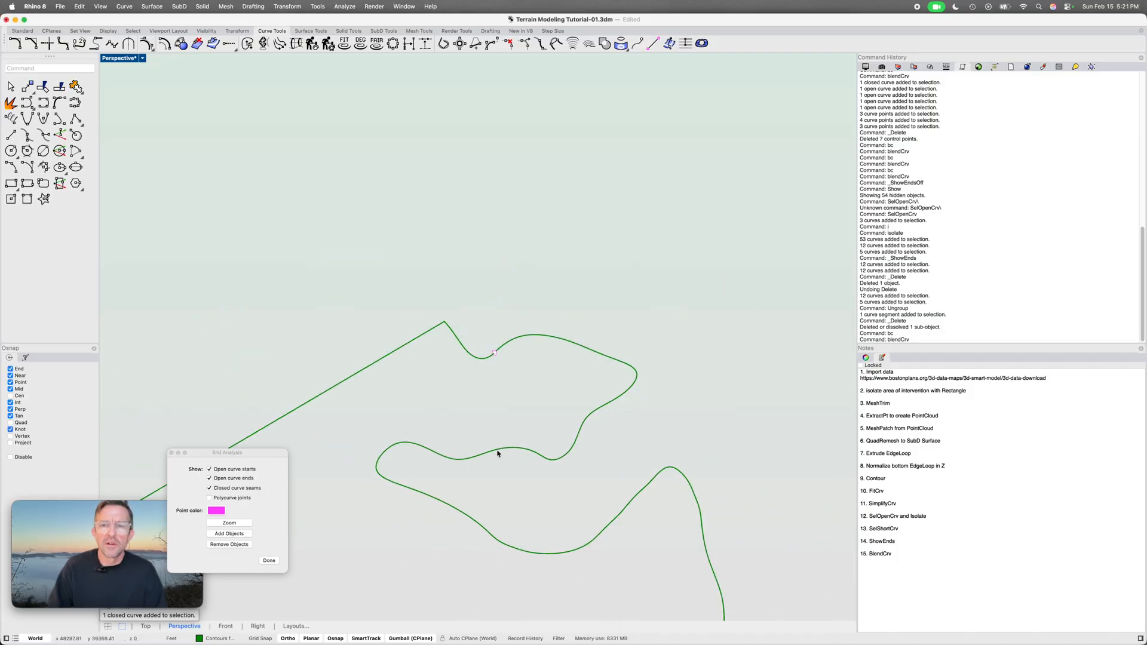
Try to delete the control points of the two open curves forming the other isolated contour, and undo the deletion
right_click_drag(512, 458, 564, 358)
scroll(580, 421, "up", 5)
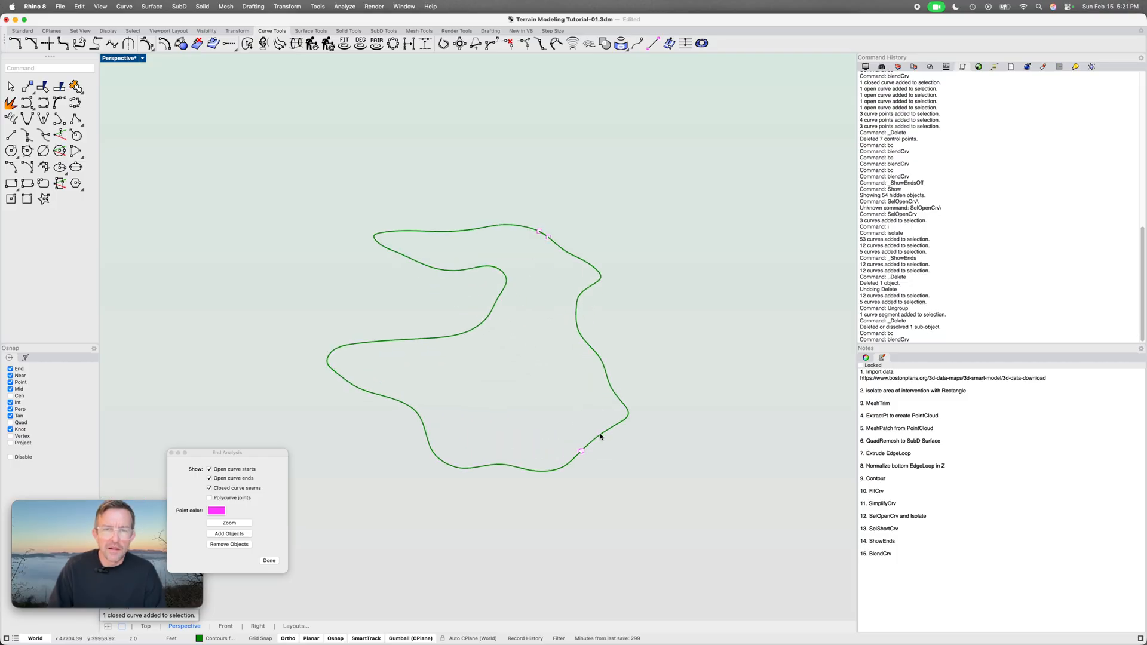
left_click(604, 439)
scroll(621, 454, "up", 1)
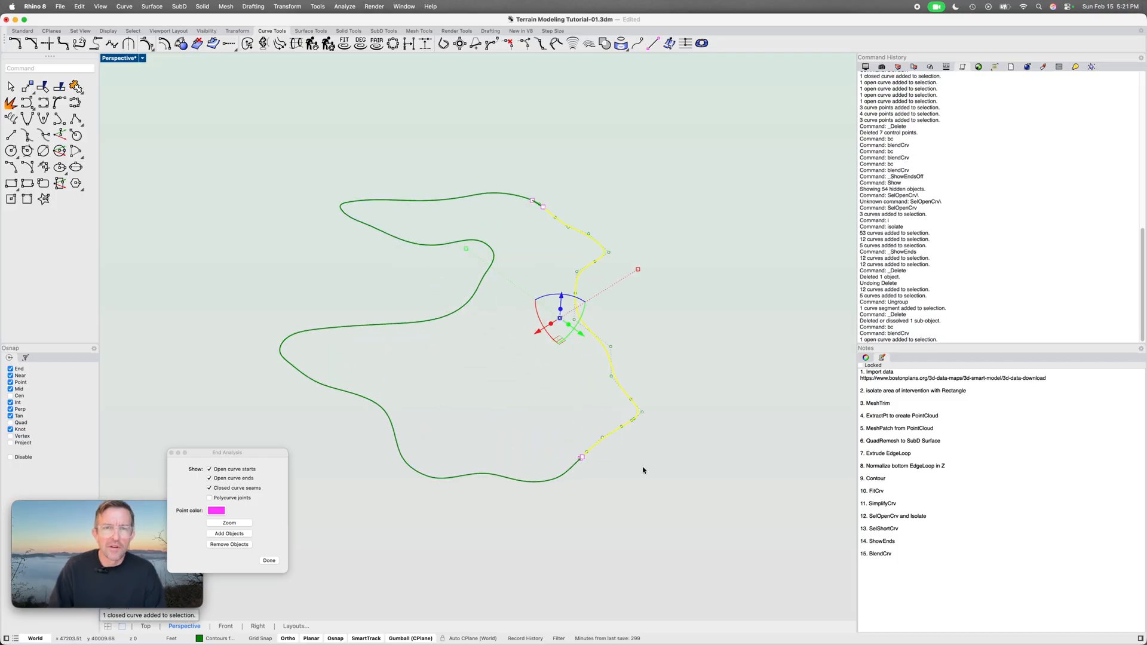
left_click(562, 474, "shift")
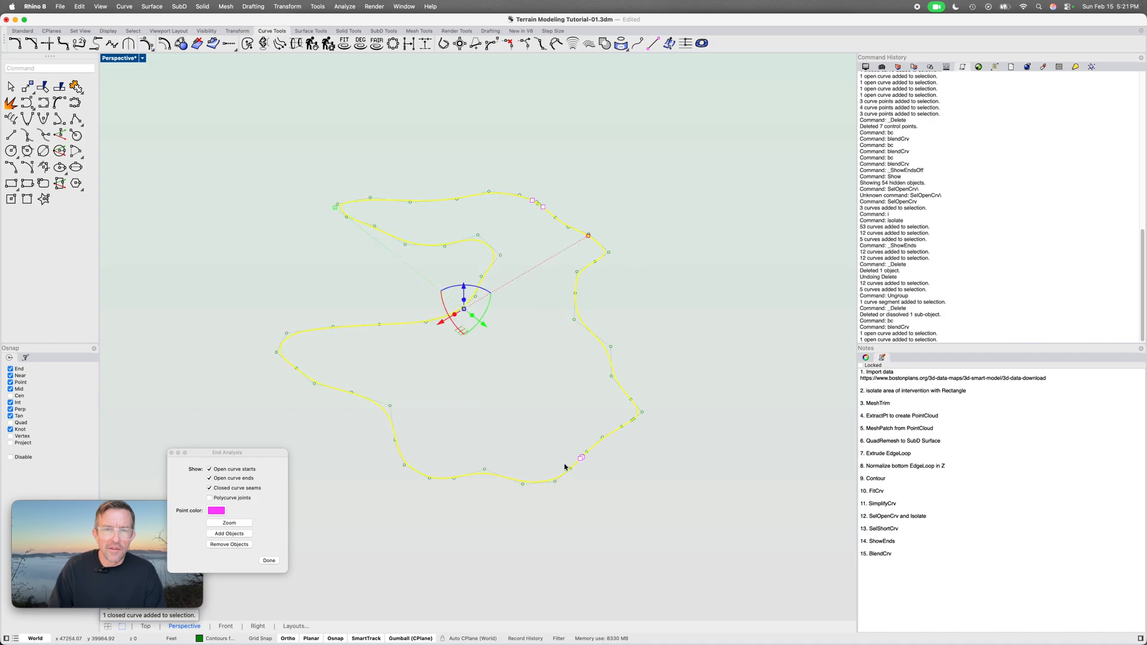
left_click_drag(665, 154, 269, 511)
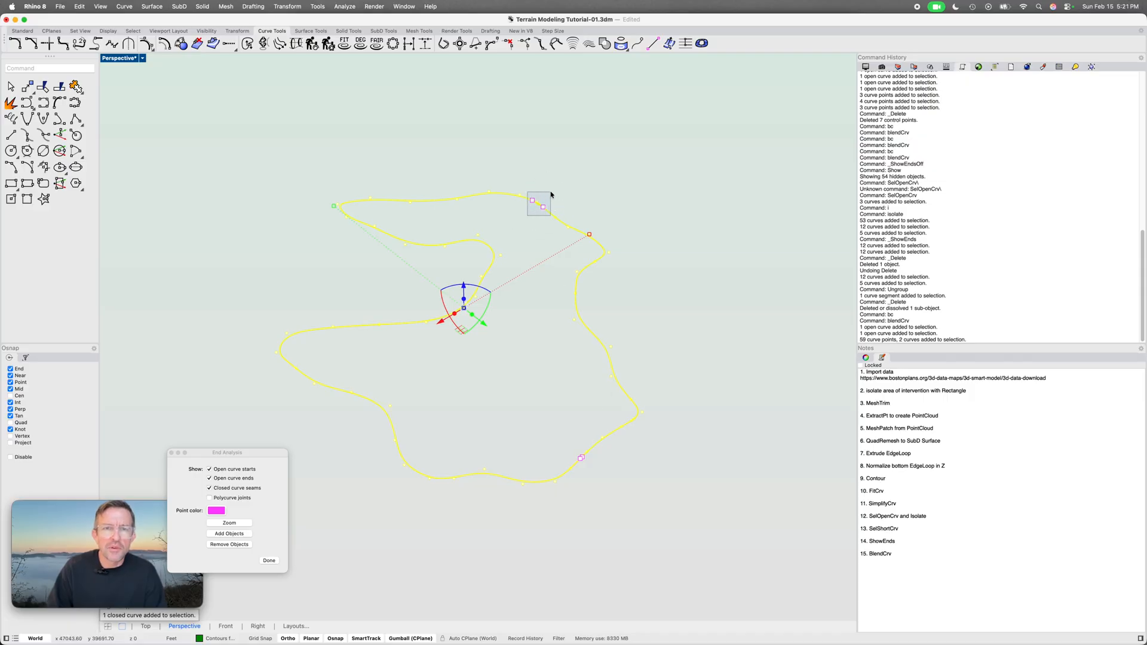
key("Delete")
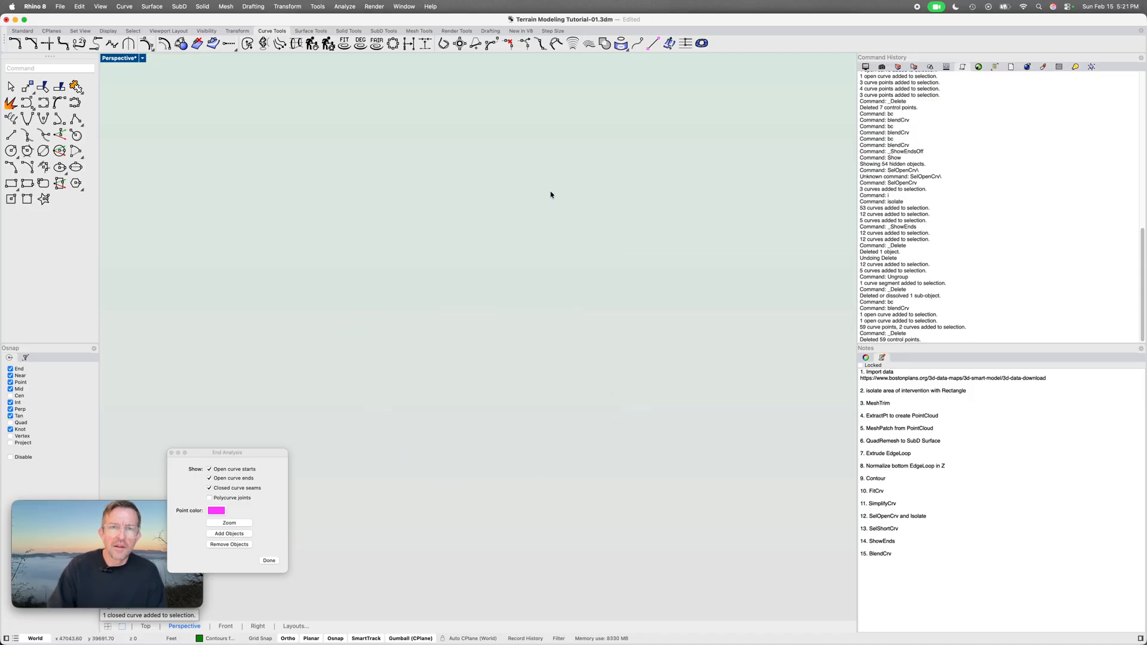
key("super+z")
Delete the control points clustered around the upper and lower open joints of the isolated contour
left_click(548, 216)
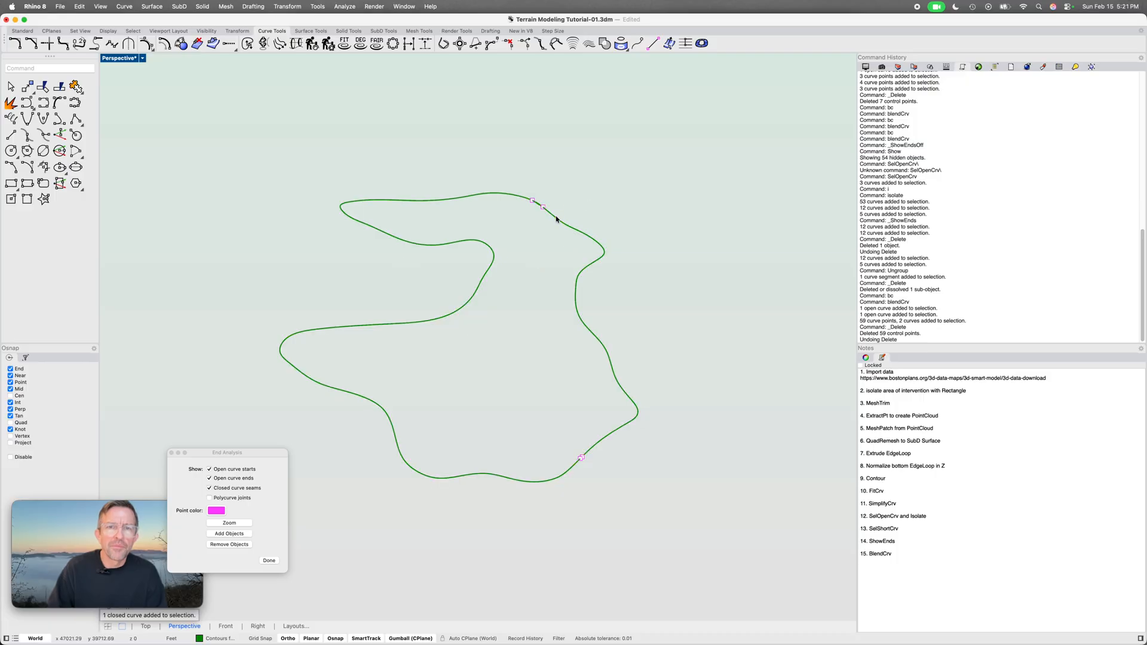
left_click(520, 195, "shift")
left_click_drag(526, 183, 553, 219)
key("Delete")
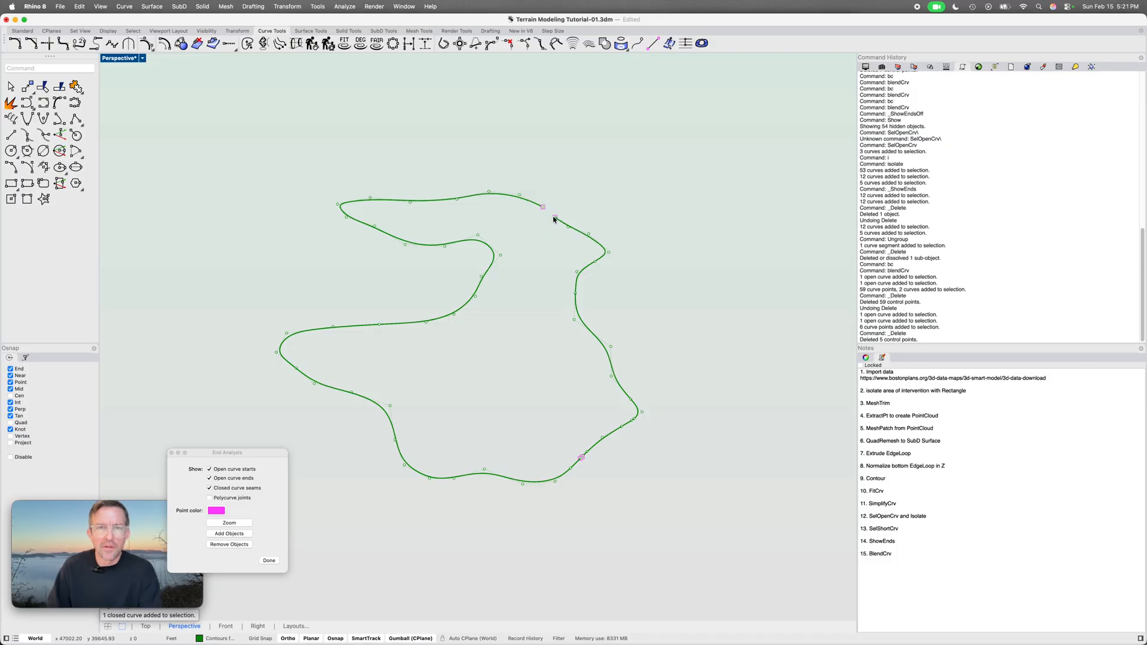
left_click_drag(575, 481, 593, 454)
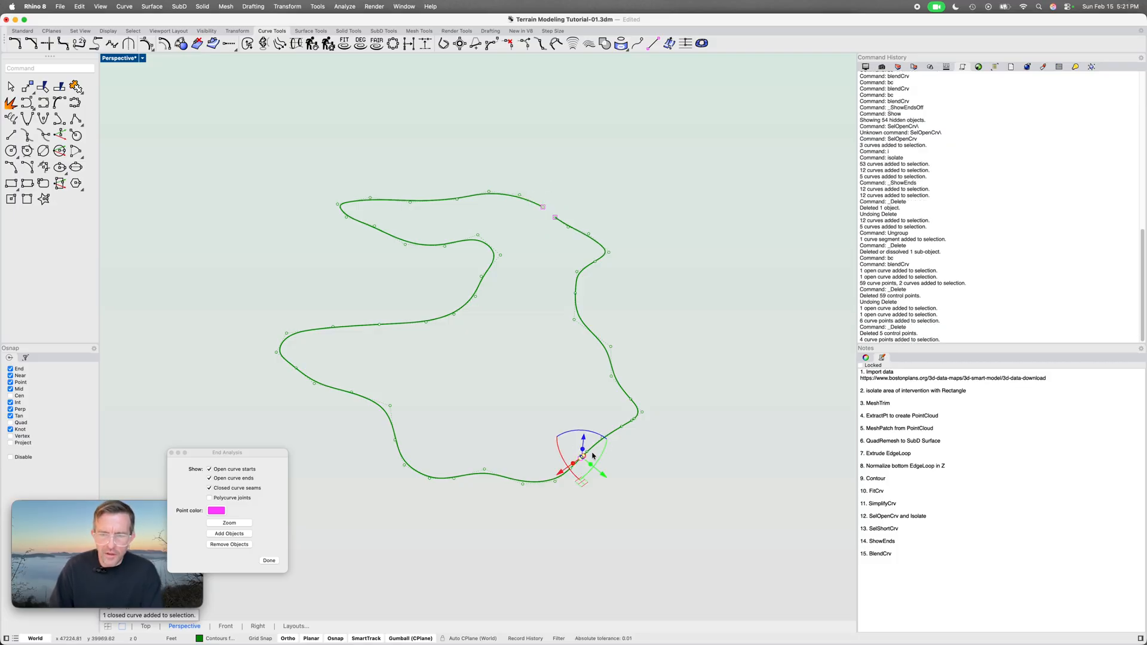
key("Delete")
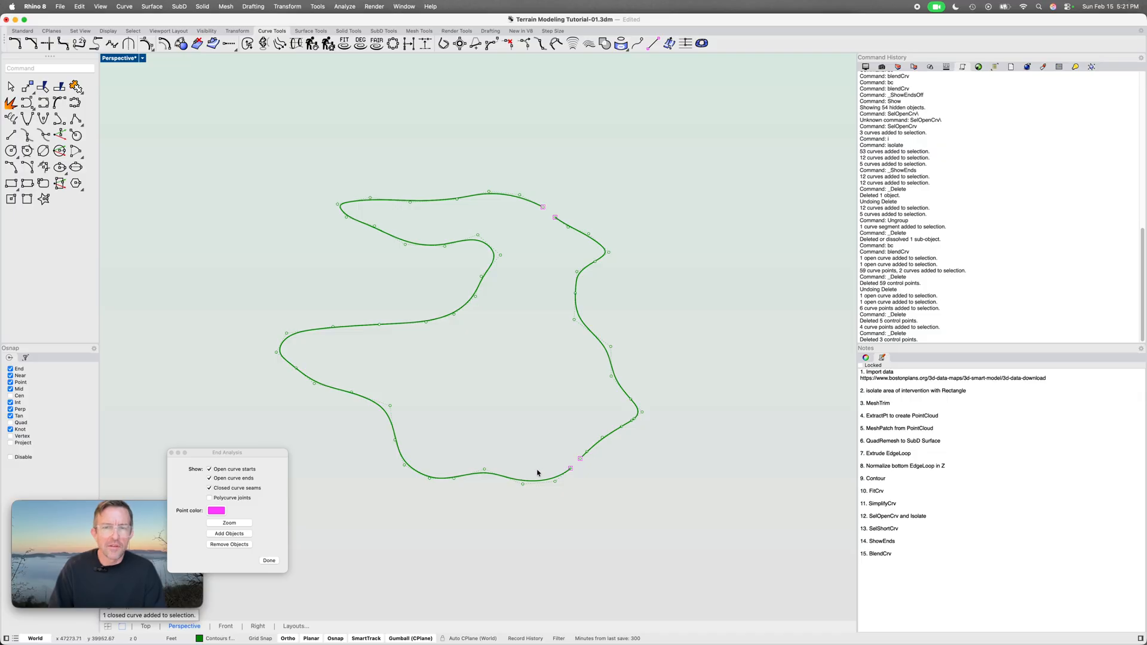
Close the lower gap of the isolated contour with BlendCrv, using tangency at both ends and joining the result
type("bc")
key("Return")
left_click(562, 473)
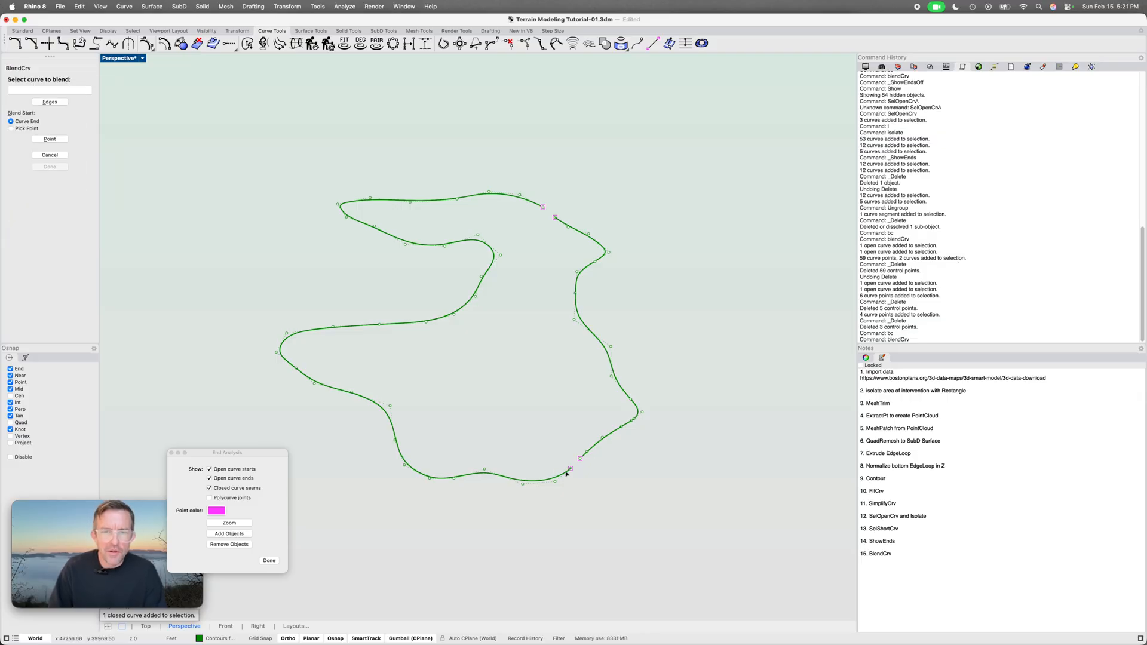
left_click(583, 456)
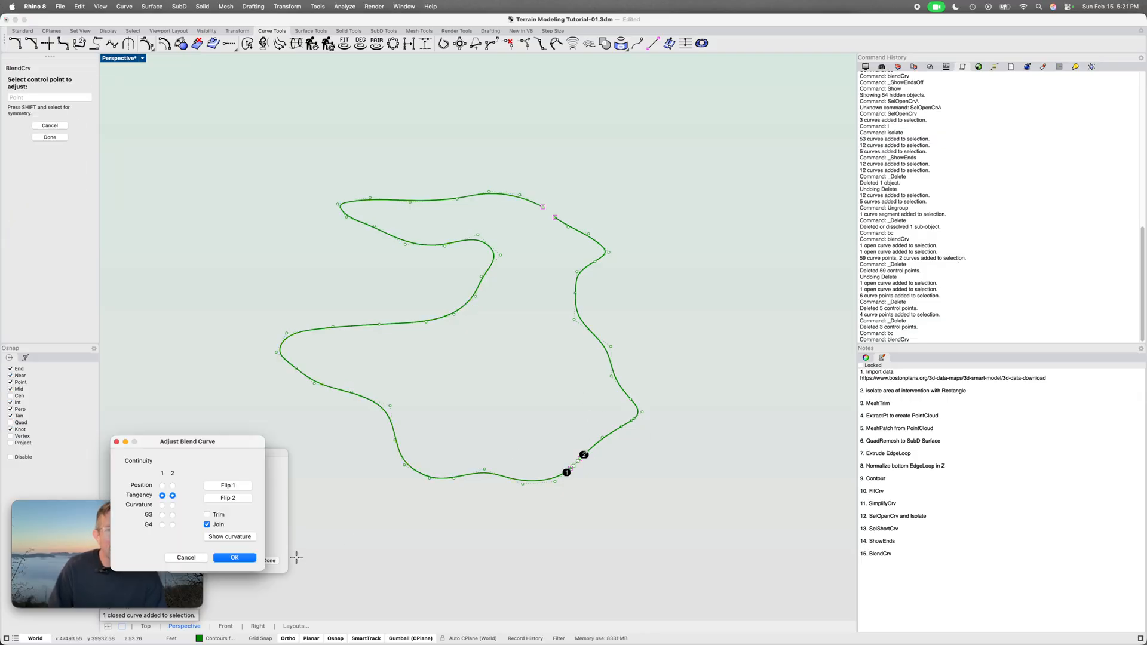
left_click(234, 558)
Bridge the remaining upper gap of the same contour with a joined BlendCrv blend
key("Return")
left_click(538, 205)
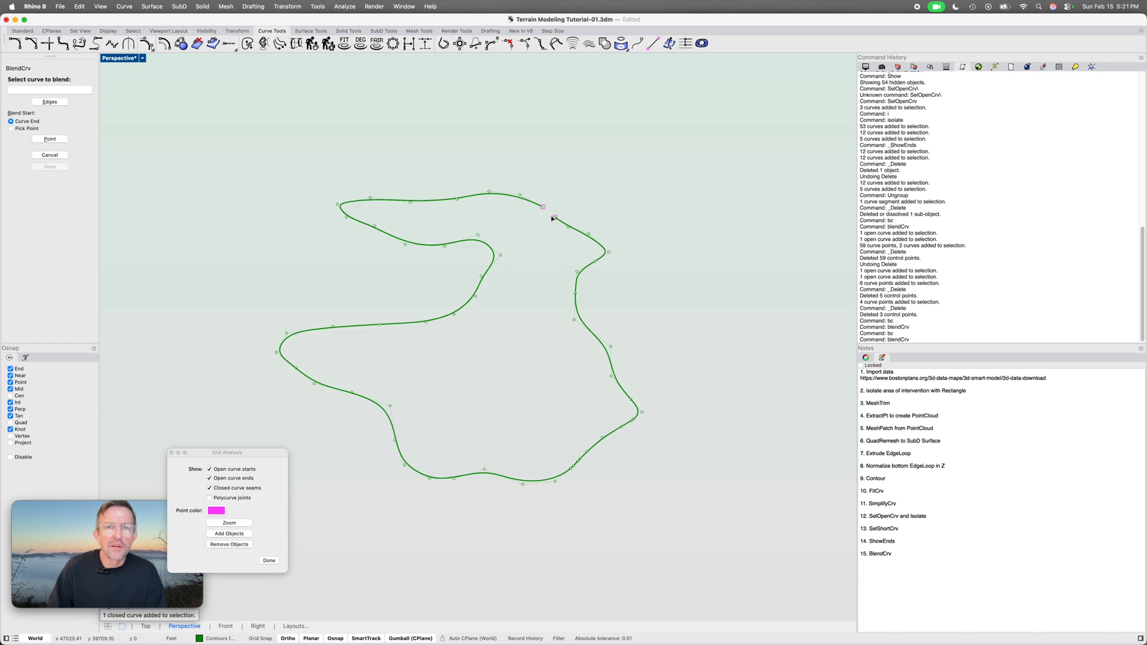
left_click(557, 220)
left_click(246, 571)
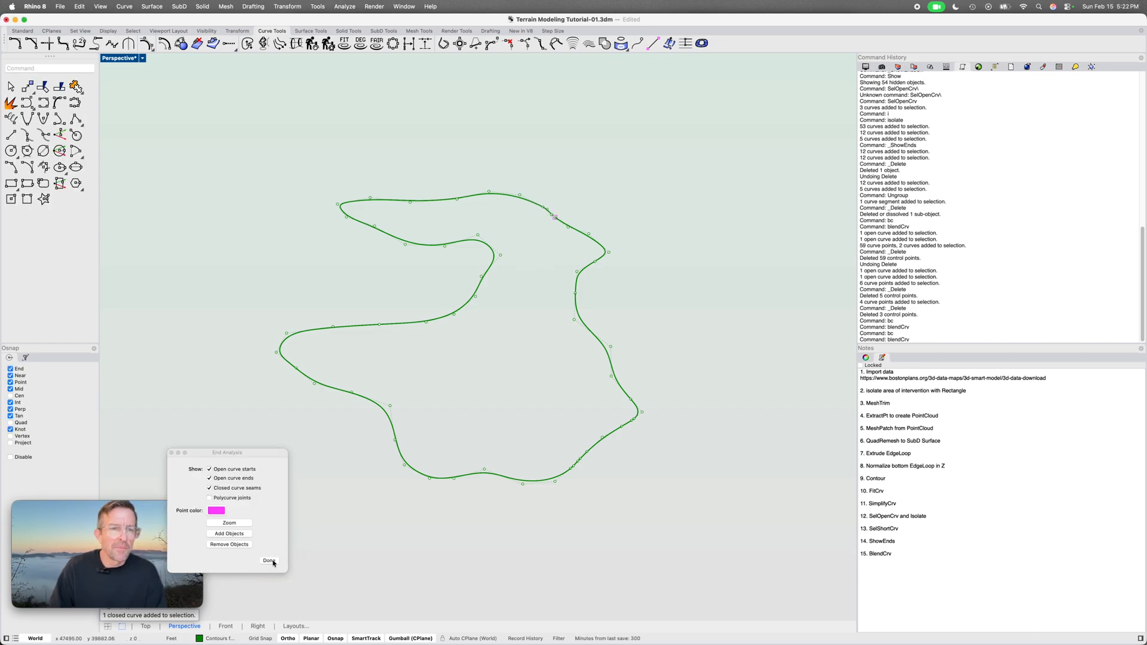
End the curve end analysis and show all the hidden contour curves again
left_click(269, 560)
right_click_drag(532, 366, 521, 364)
type("how")
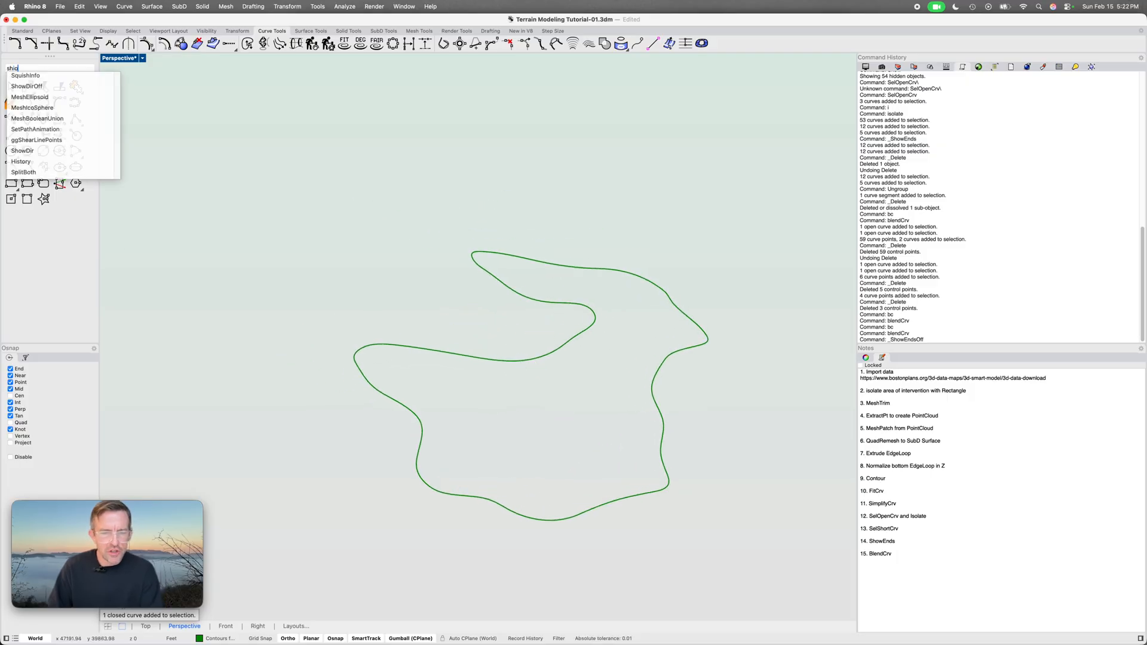
key("Return")
type("s")
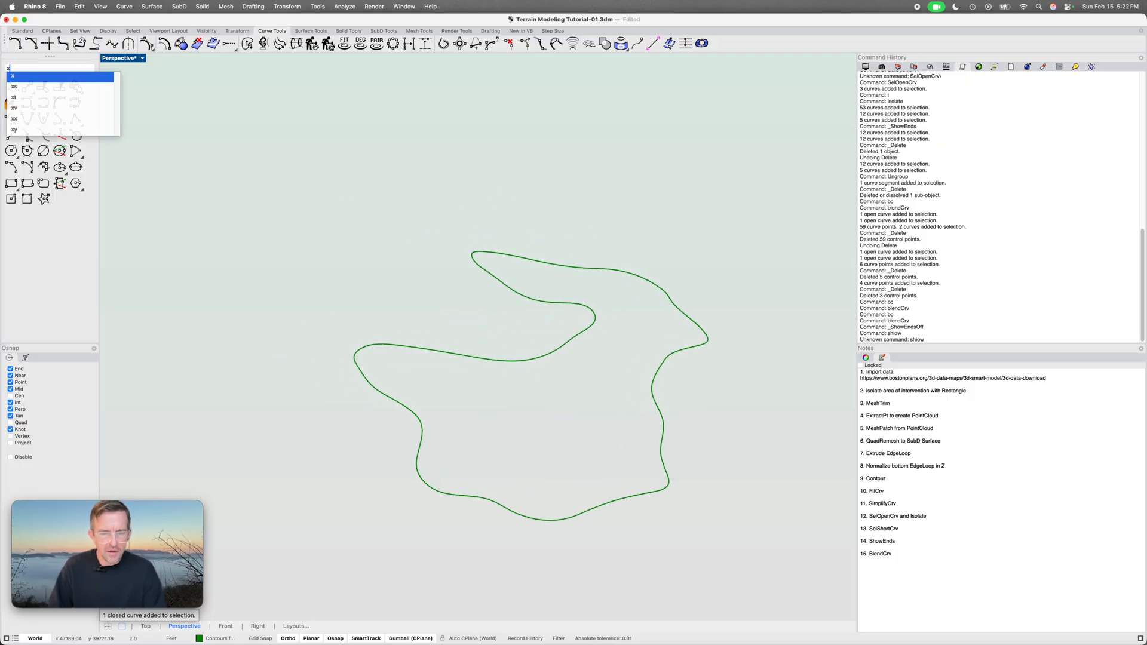
key("Return")
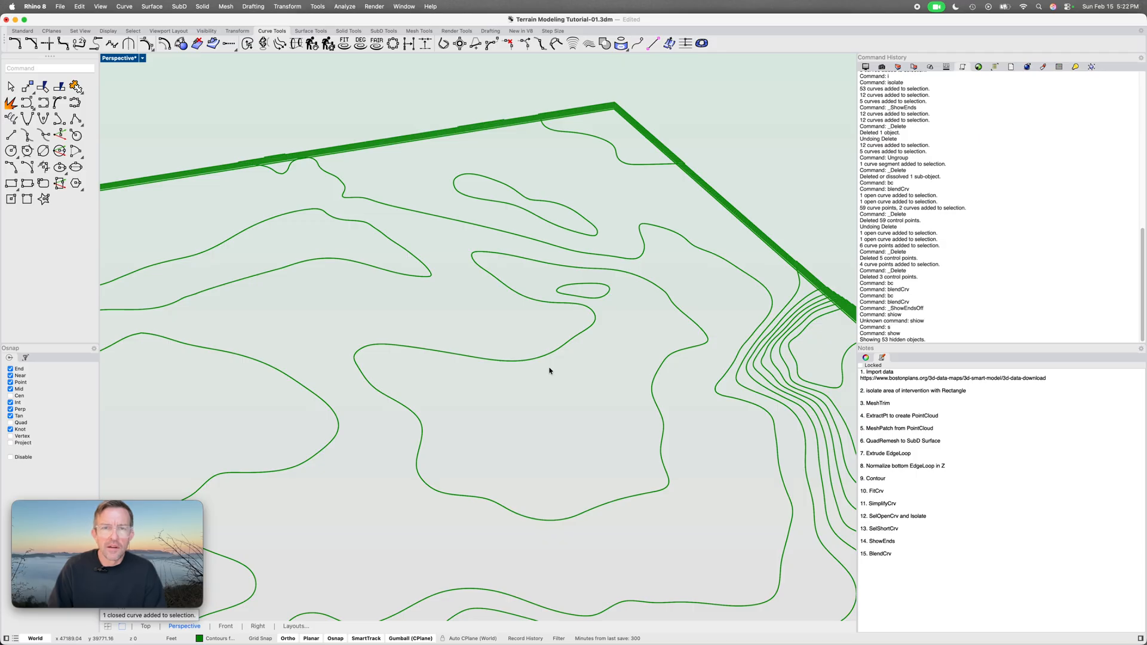
scroll(549, 370, "down", 2)
scroll(549, 370, "down", 7)
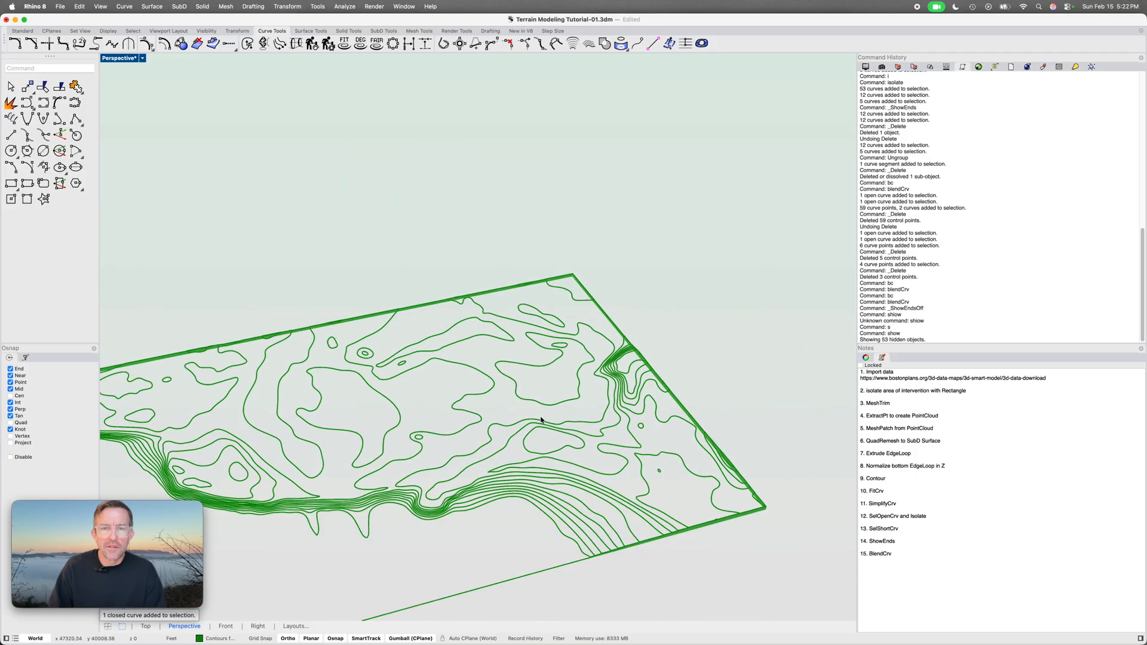
right_click_drag(540, 420, 653, 350, "shift")
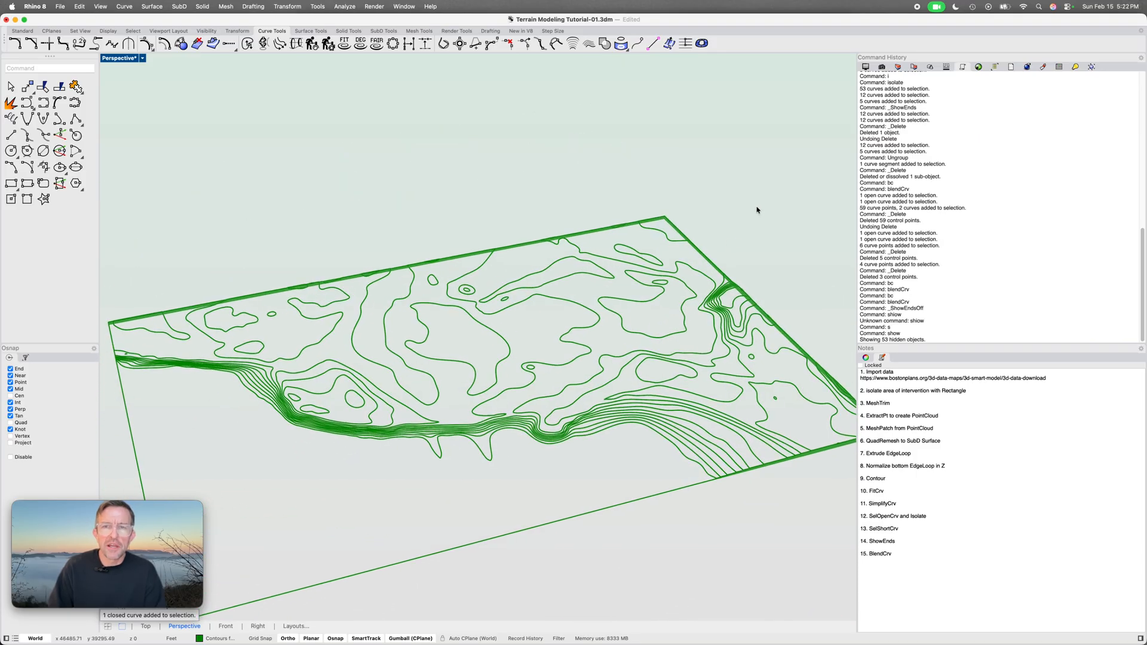
left_click_drag(757, 210, 242, 535)
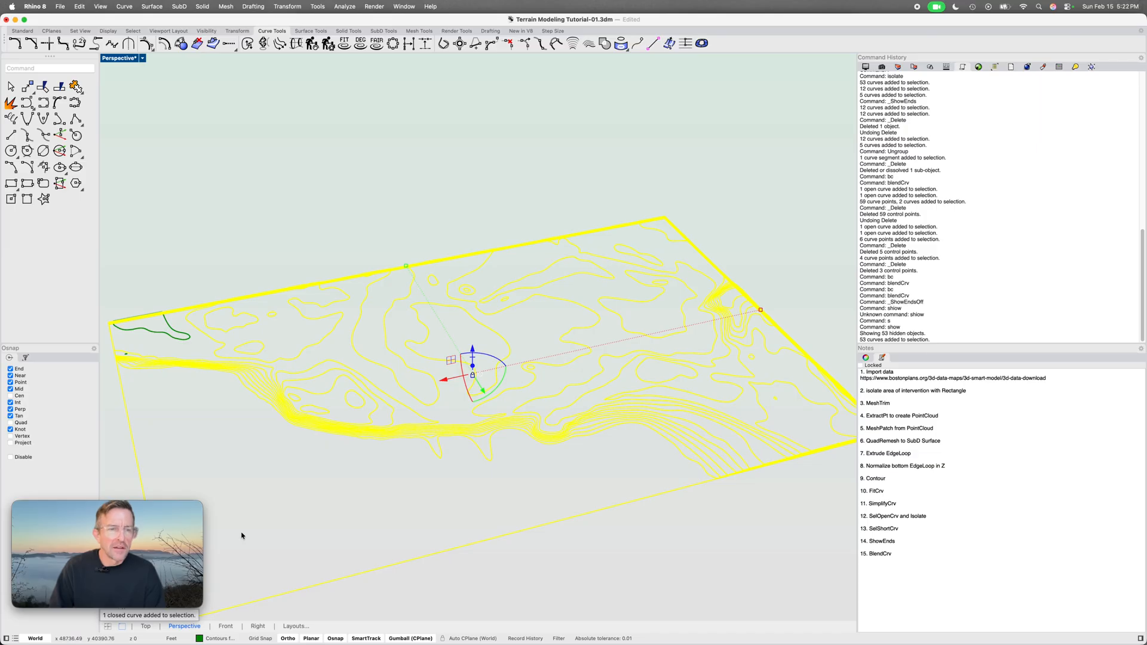
mouse_move(622, 381)
right_mouse_down()
mouse_move(632, 366)
mouse_move(626, 402)
right_mouse_up()
key("Escape")
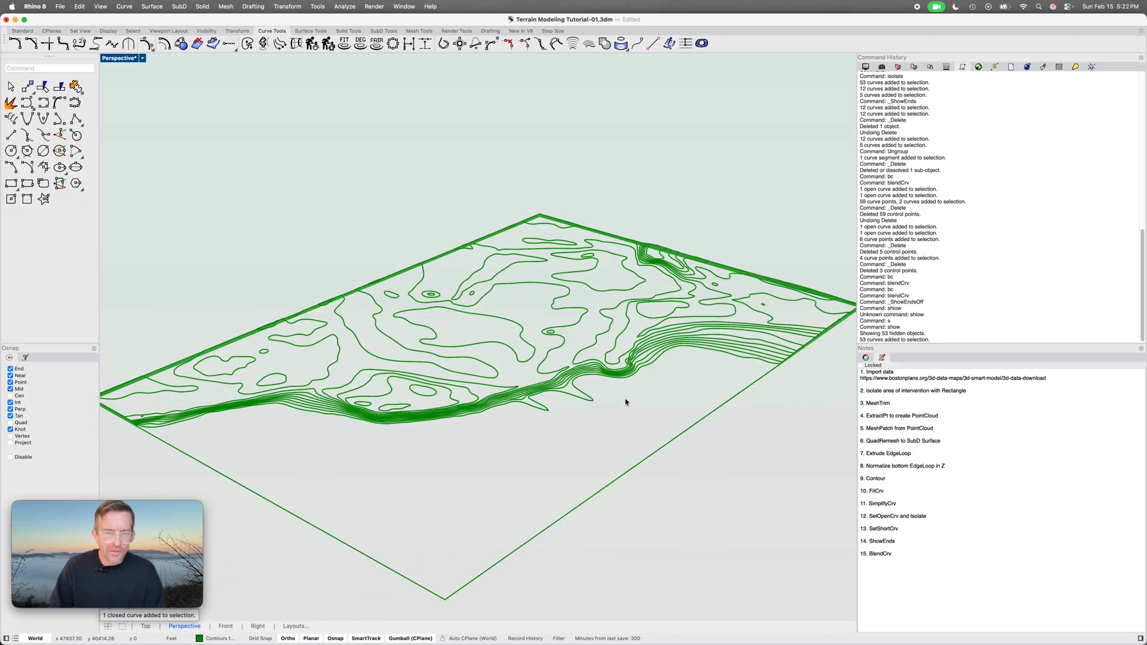
Run SelOpenCrv on the full contour set to check for remaining open curves
type("elope")
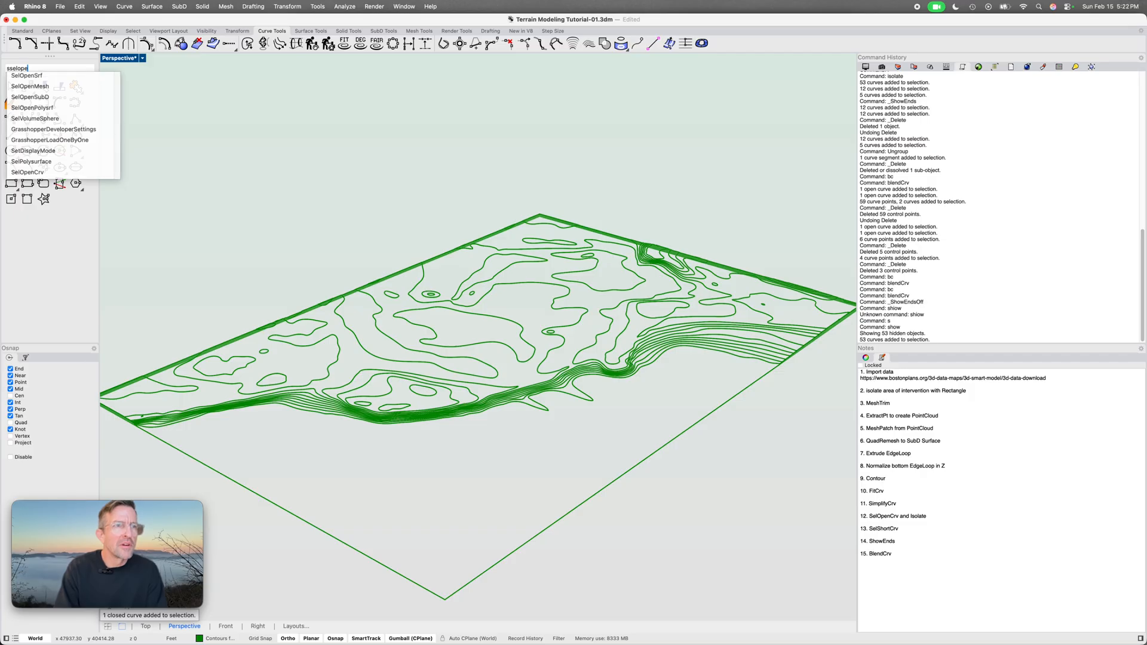
key("Down")
key("Down")
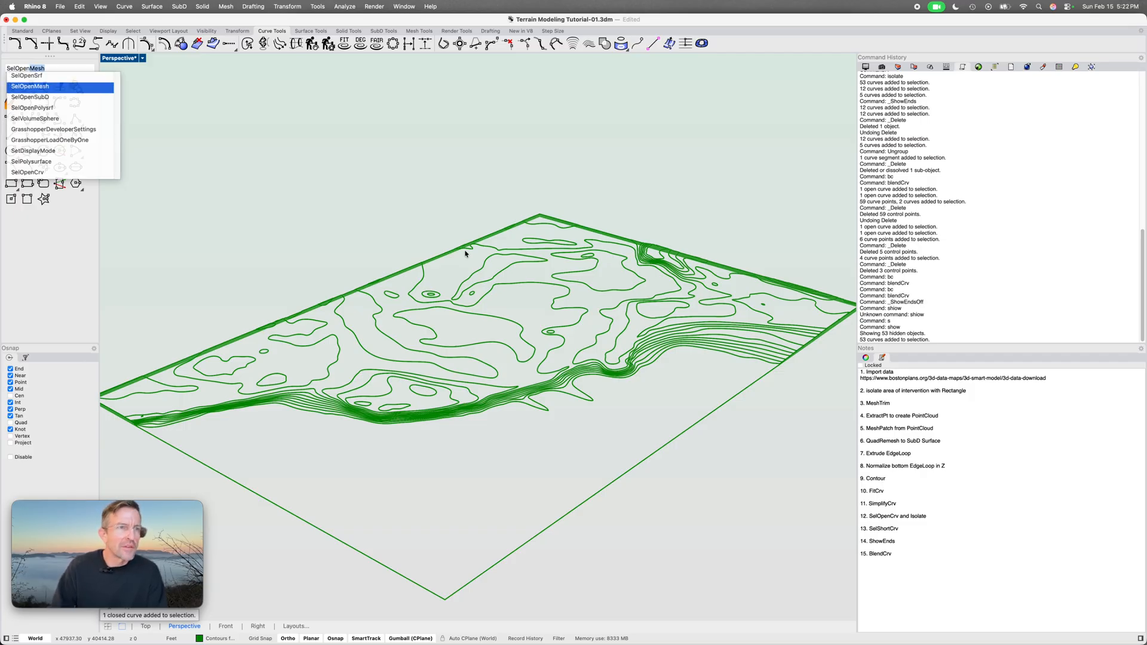
left_click(96, 172)
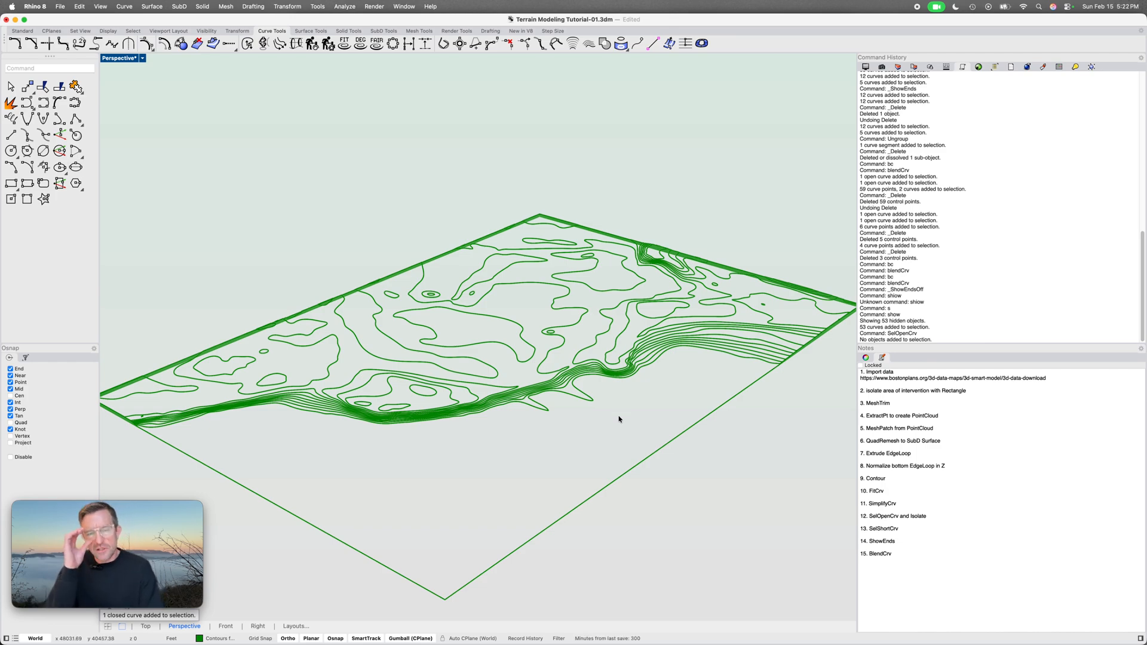
Extrude all the terrain contour curves 1 foot in the Z direction on the Extrusions layer and clear the selection
right_click_drag(630, 406, 644, 397)
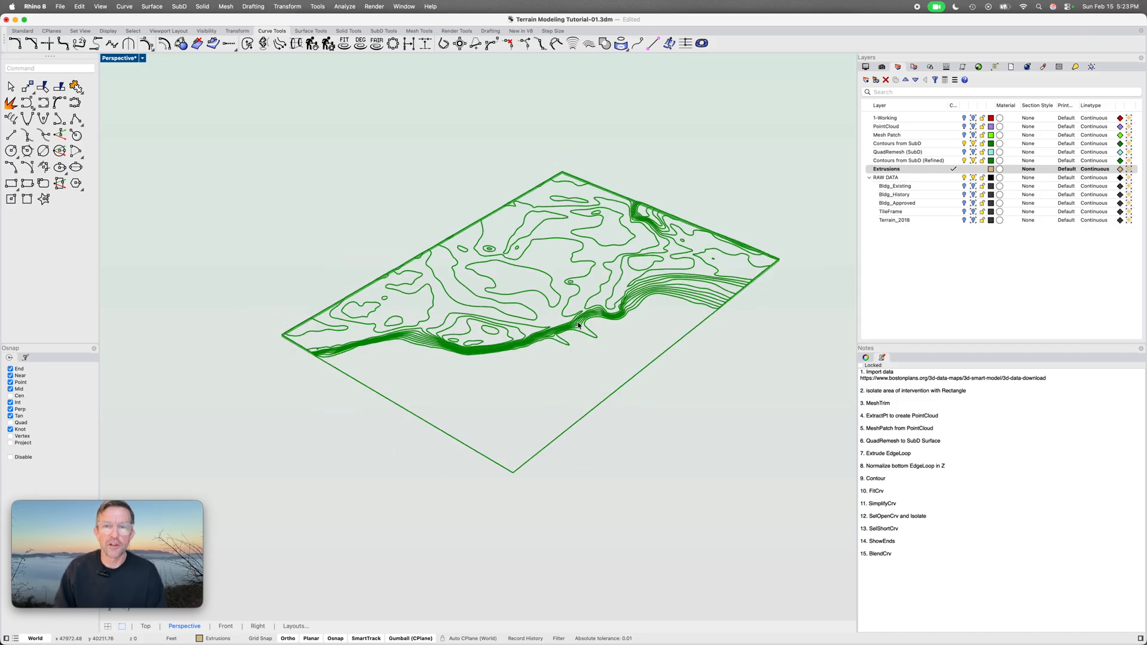
left_click_drag(796, 162, 253, 451)
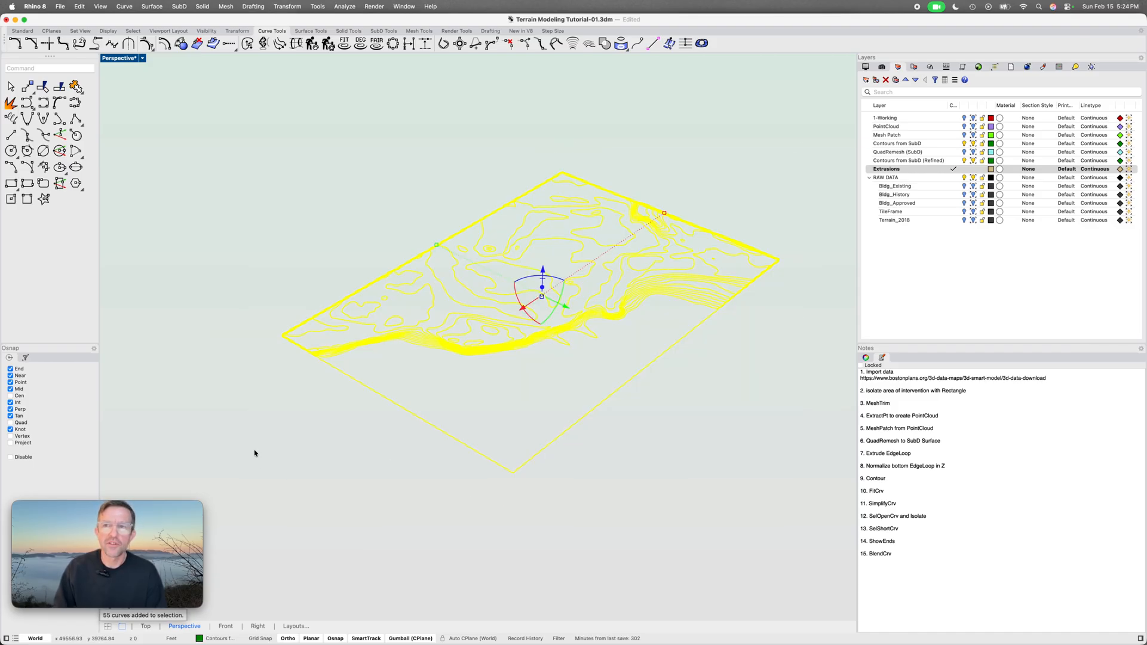
left_click(905, 172)
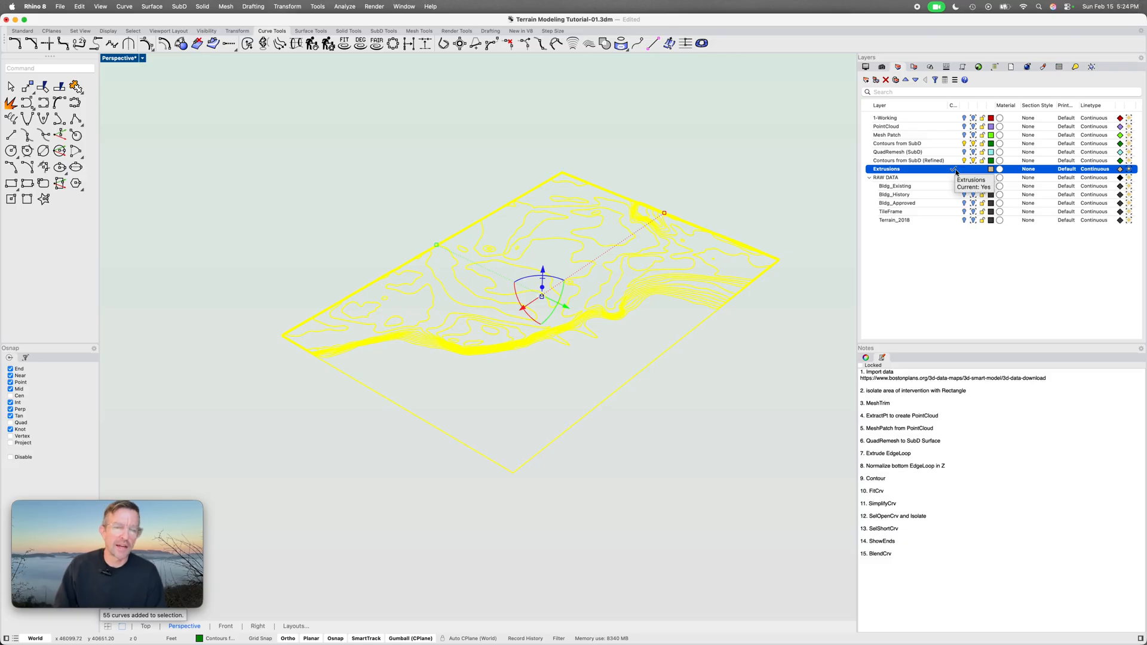
left_click(542, 289)
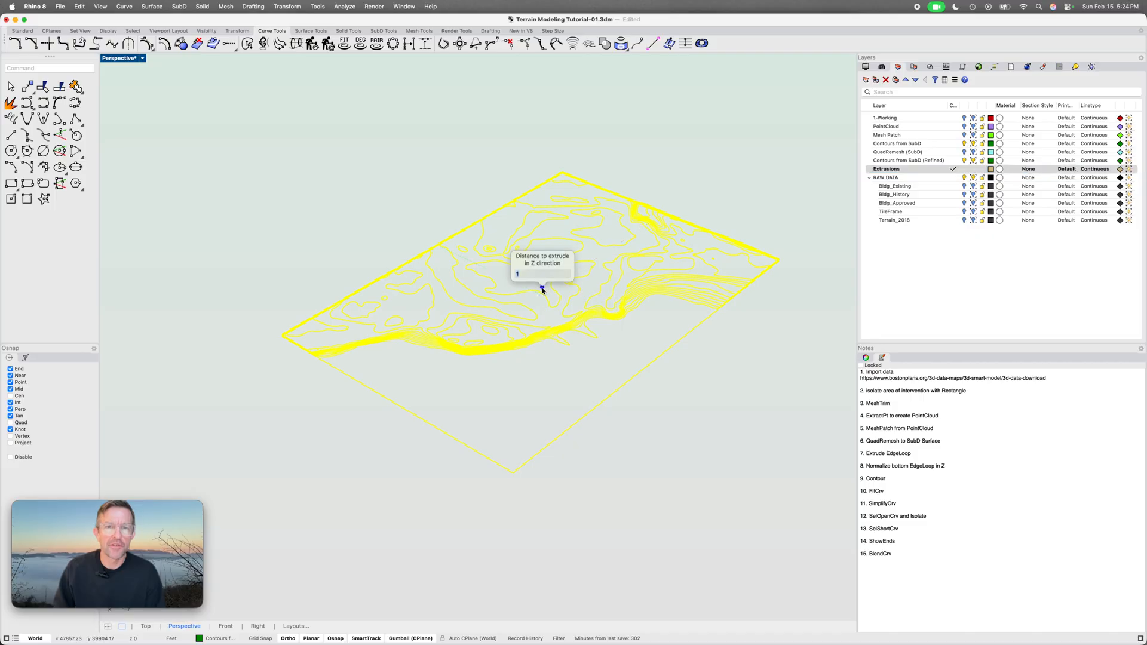
key("Return")
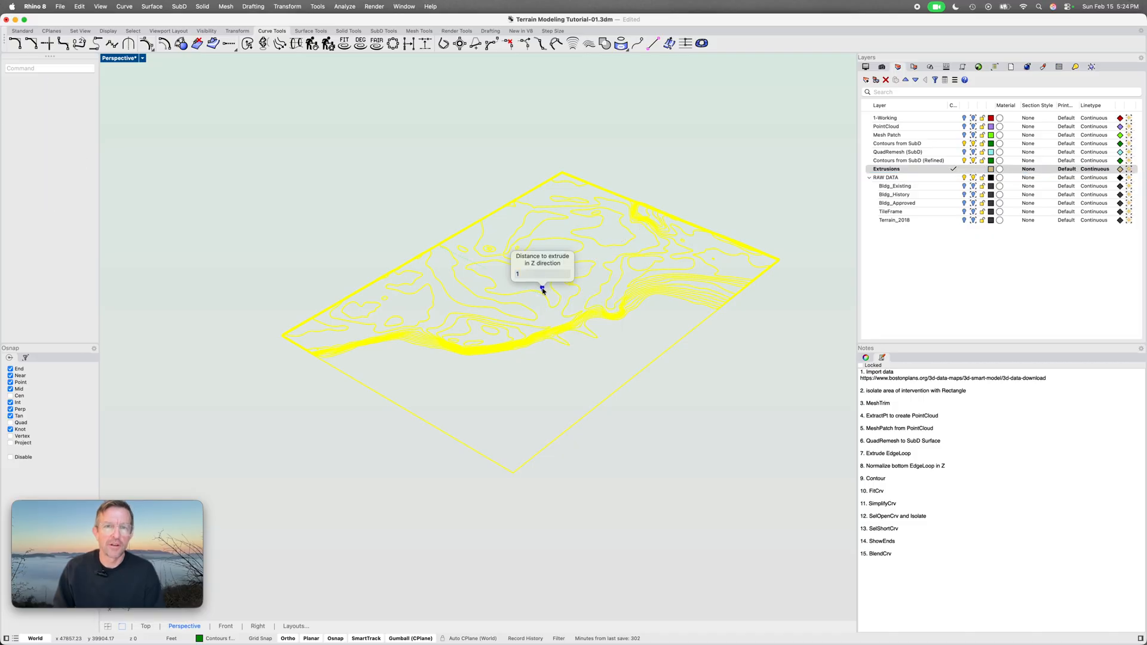
left_click(693, 365)
Hide the Contours from SubD (Refined) and Contours from SubD layers so only the terrain extrusions show
mouse_move(593, 352)
right_mouse_down()
mouse_move(614, 338)
mouse_move(596, 335)
right_mouse_up()
scroll(538, 320, "up", 6)
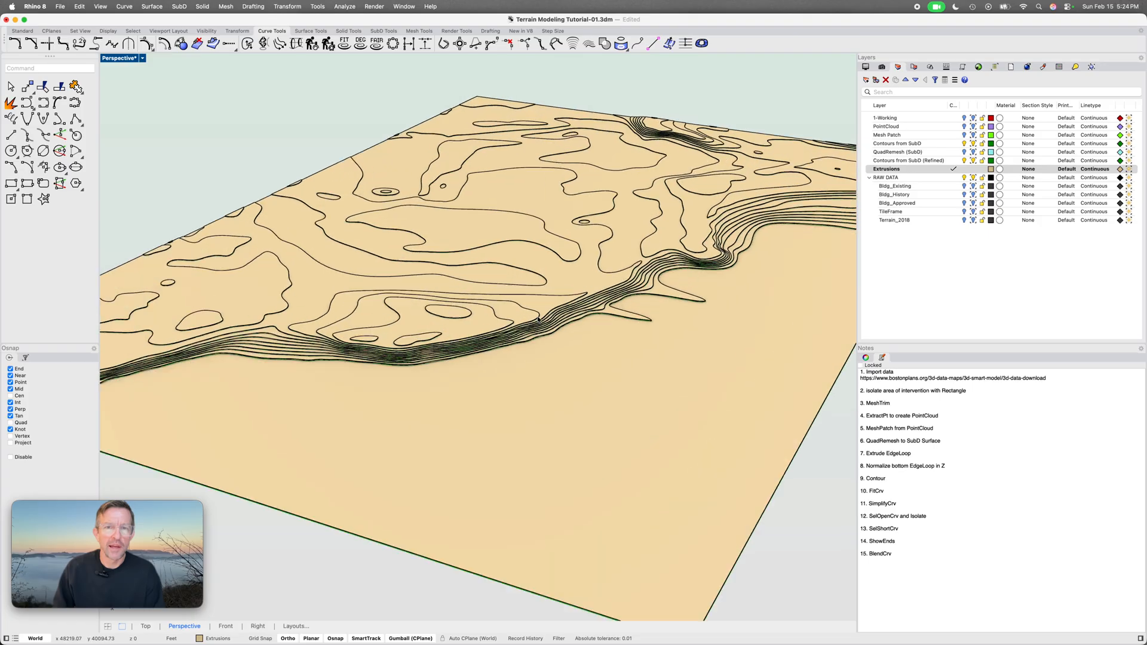
scroll(534, 319, "down", 6)
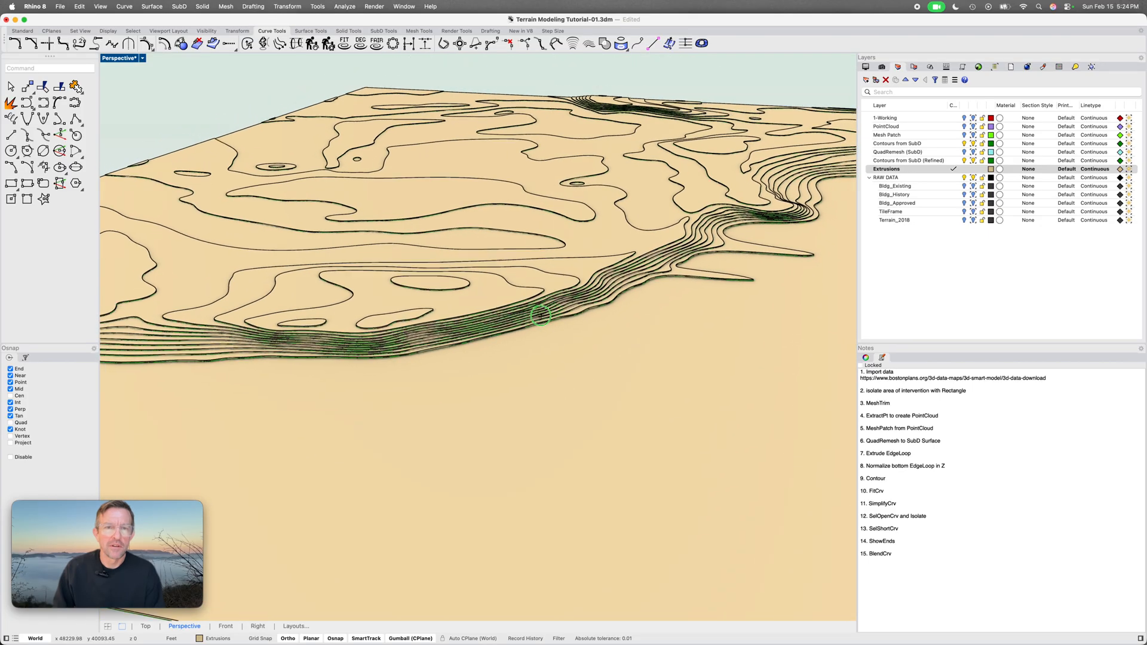
left_click(968, 169)
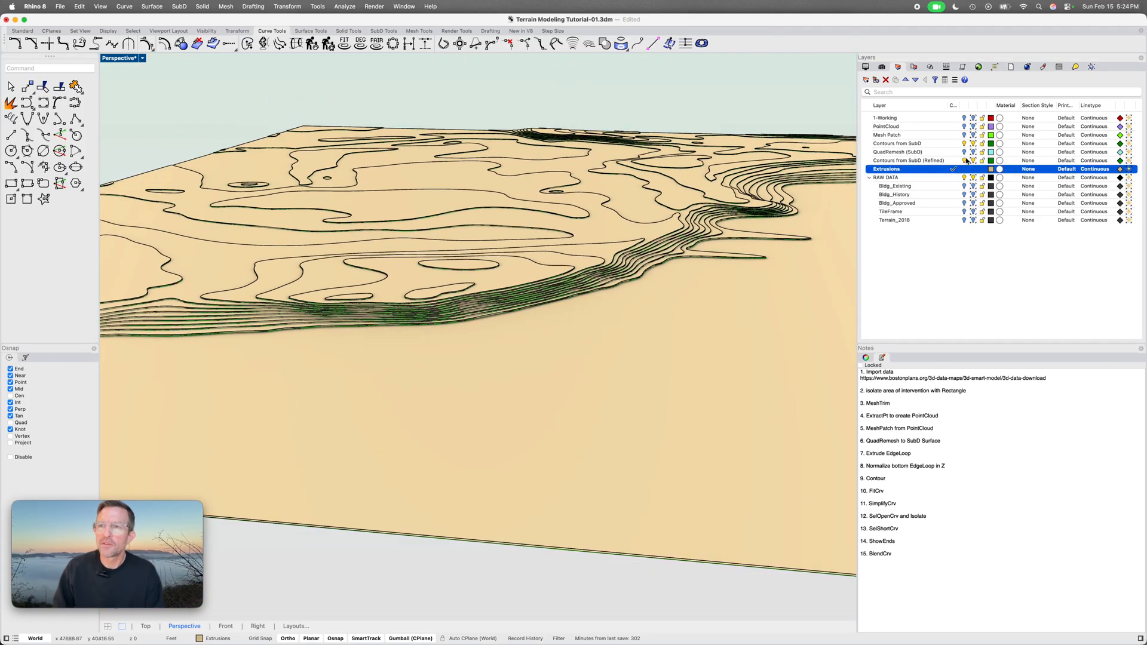
left_click(965, 161)
right_click_drag(672, 274, 610, 279)
left_click(968, 143)
Select several individual contour extrusions one after another to inspect the stepped layers
left_click(548, 305)
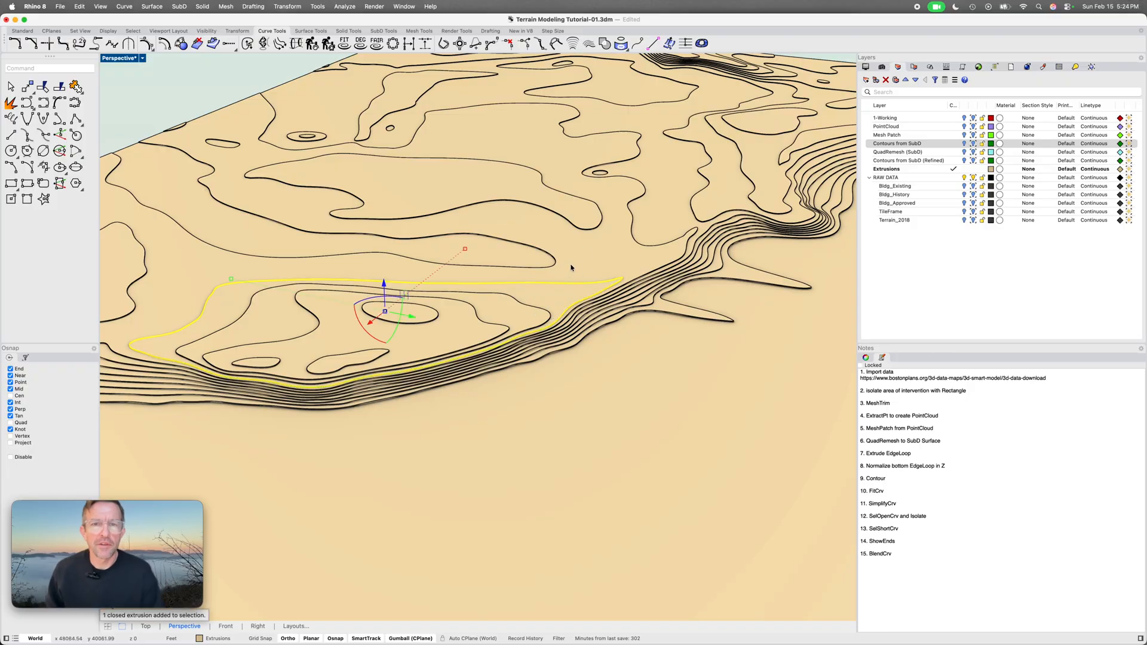
left_click(553, 265)
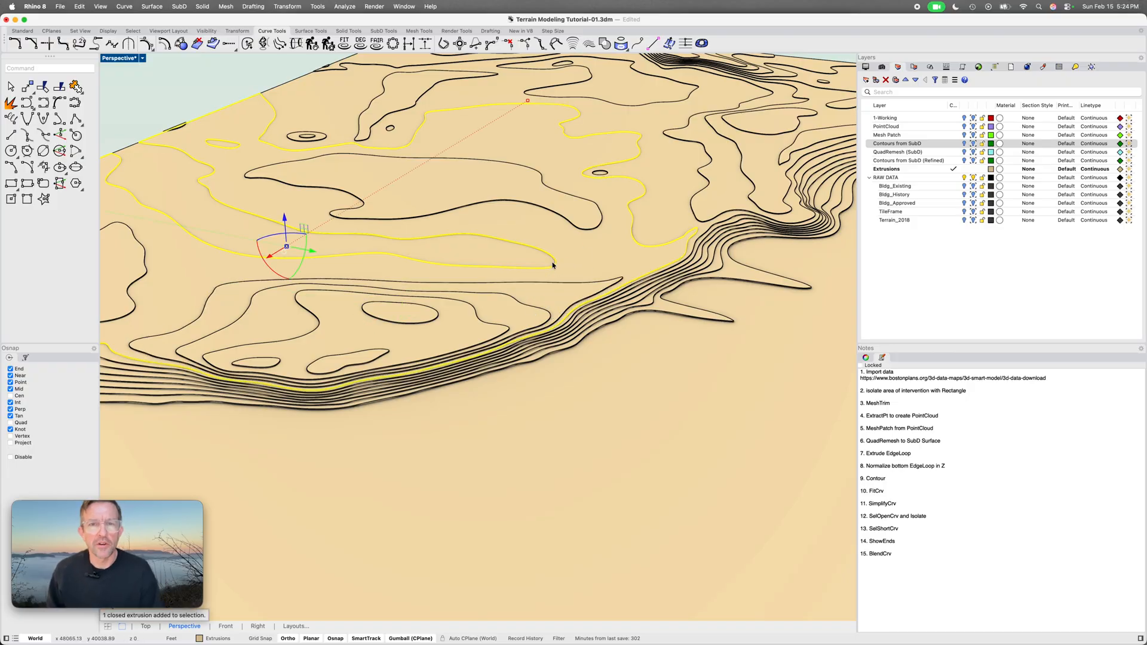
left_click(477, 182)
scroll(477, 183, "down", 4)
right_click_drag(478, 185, 502, 210)
Turn on the Terrain_2018 layer and switch the Perspective view to Rendered display mode
left_click(930, 146)
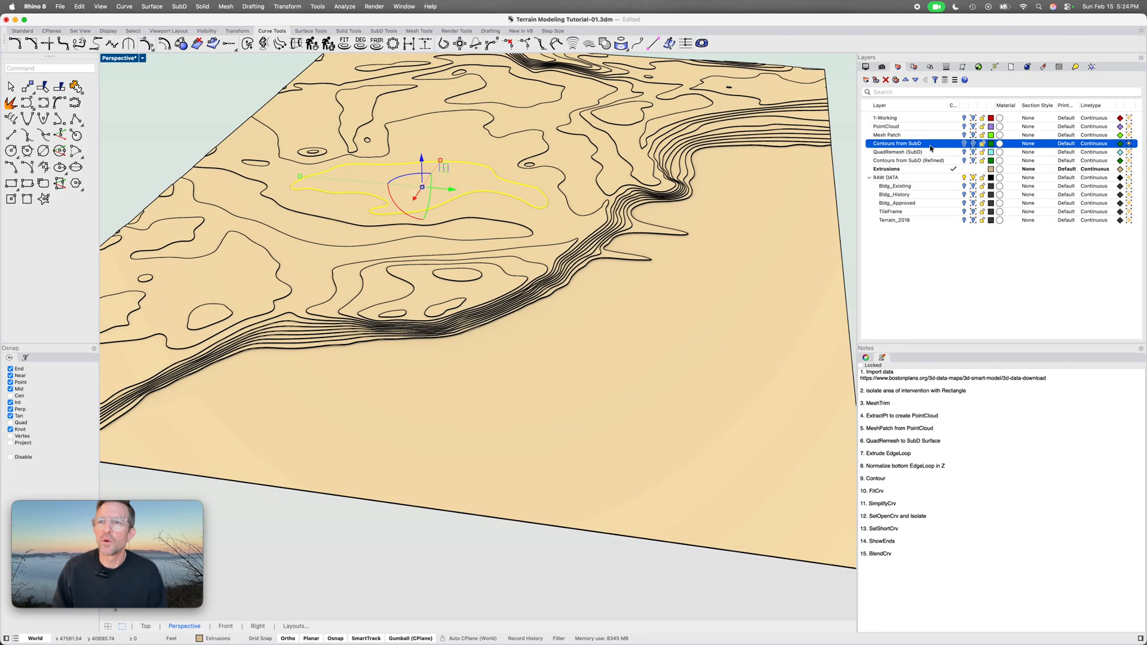
left_click(965, 220)
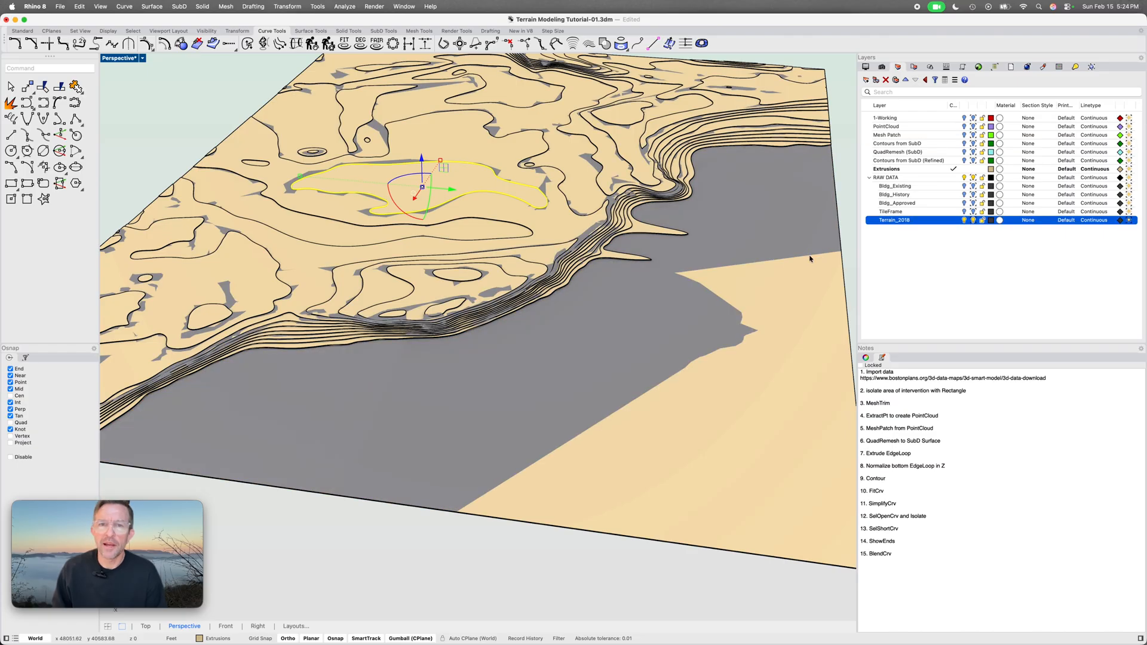
key("alt+super+r")
mouse_move(554, 279)
right_mouse_down()
mouse_move(552, 305)
mouse_move(549, 282)
right_mouse_up()
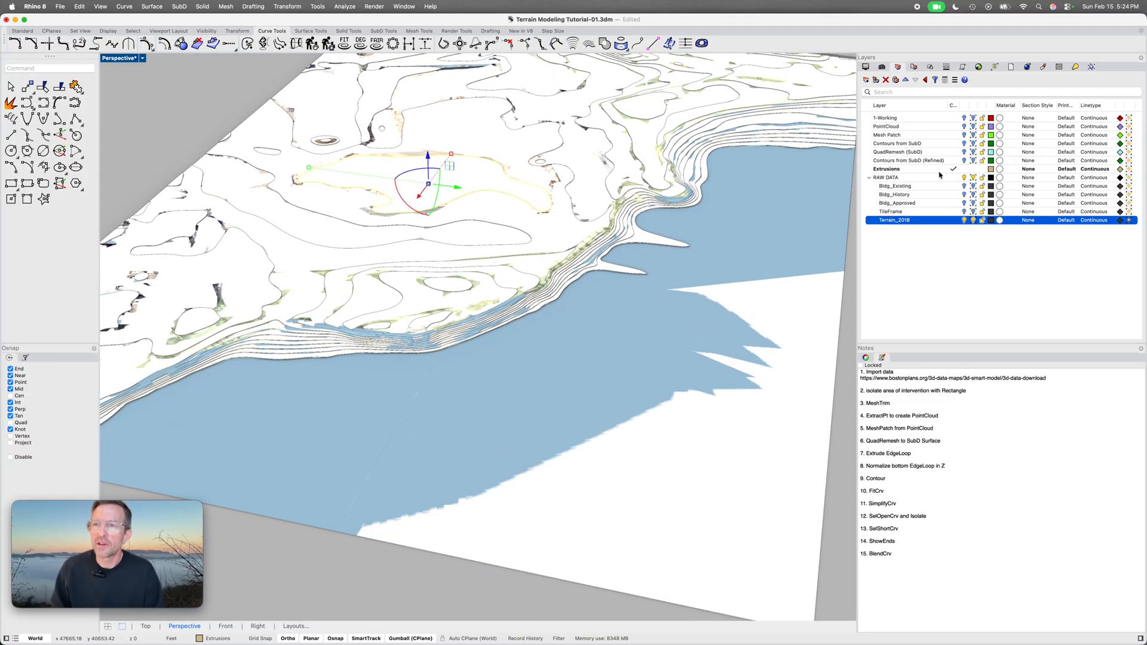
Select all objects on the Extrusions layer and set their object display mode to Ghosted
left_click(912, 172)
right_click(911, 172)
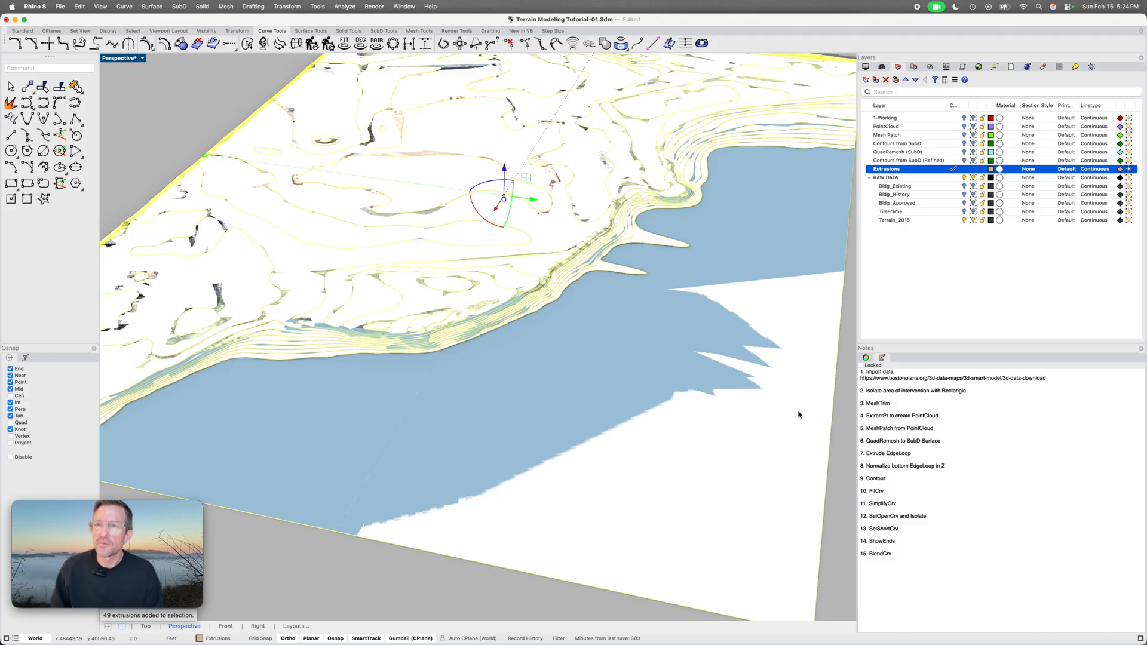
left_click(865, 357)
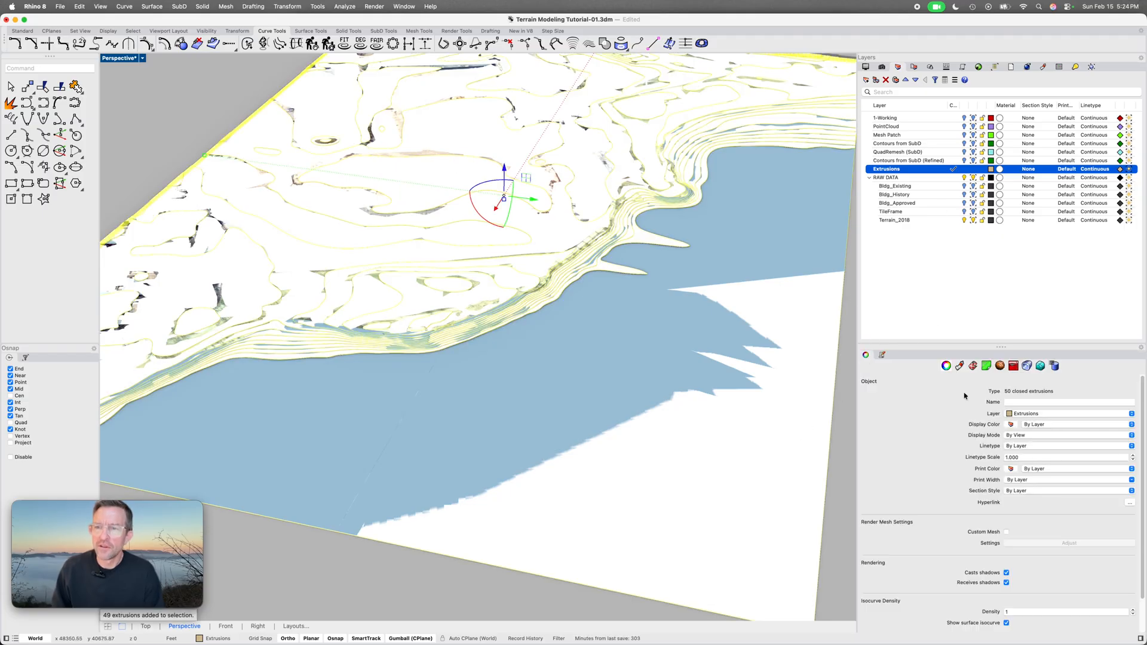
left_click(1046, 435)
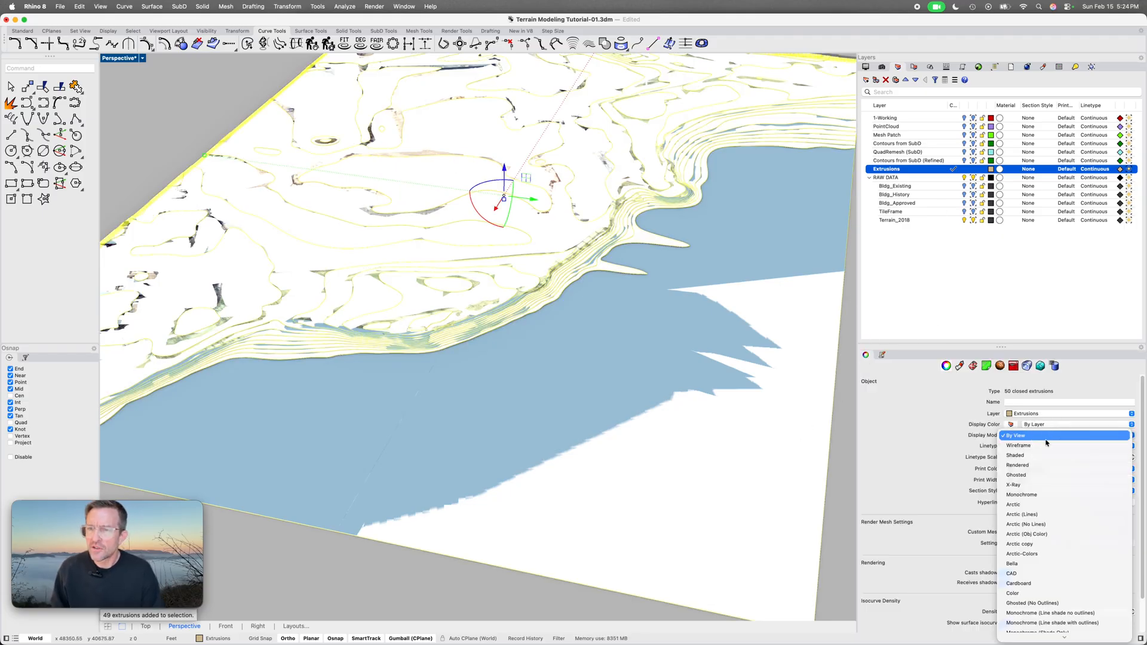
left_click(1042, 476)
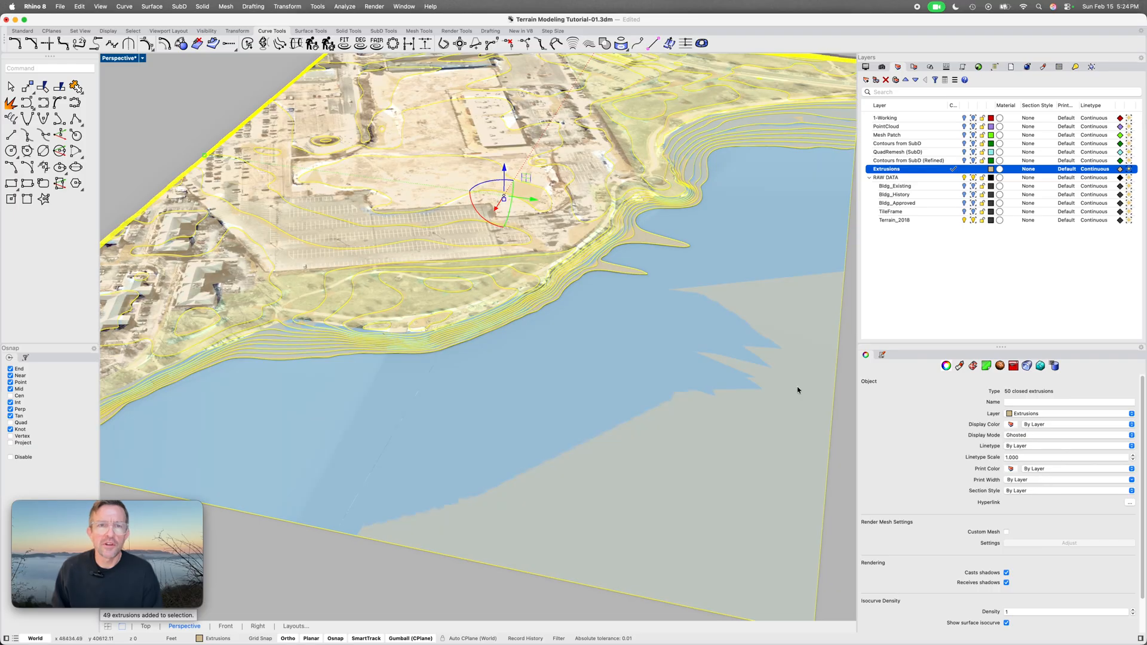
Compare the ghosted extrusions with the aerial terrain along the shoreline, then hide the Terrain_2018 layer and clear the selection
right_click_drag(527, 308, 652, 410)
scroll(457, 236, "up", 4)
scroll(456, 237, "up", 5)
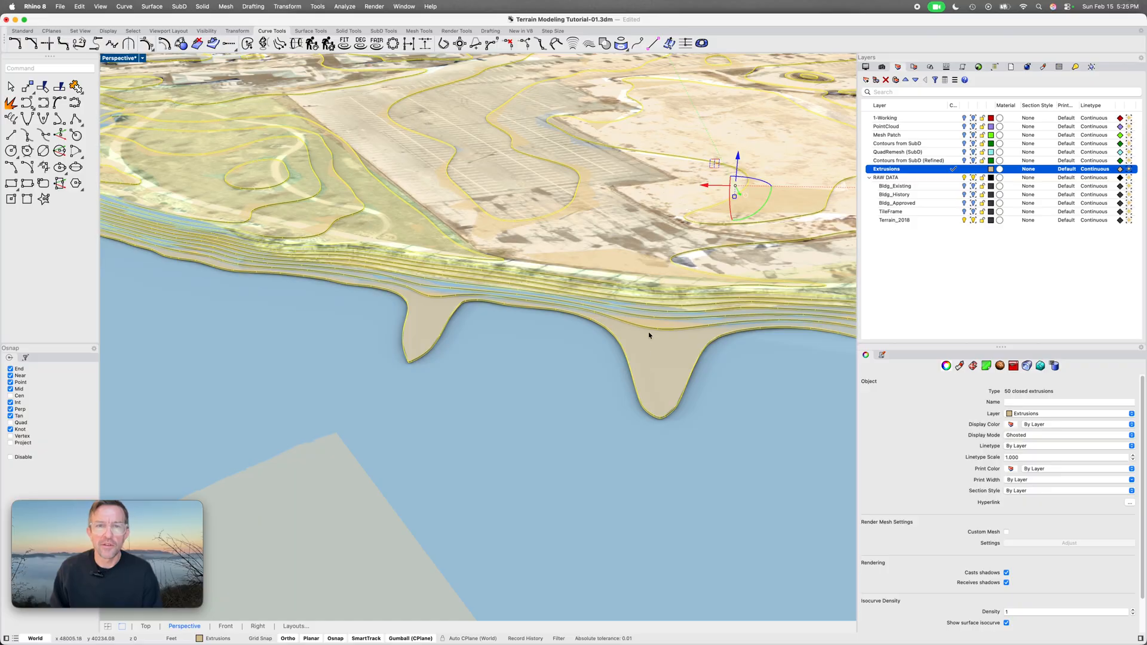
right_click_drag(477, 302, 614, 269)
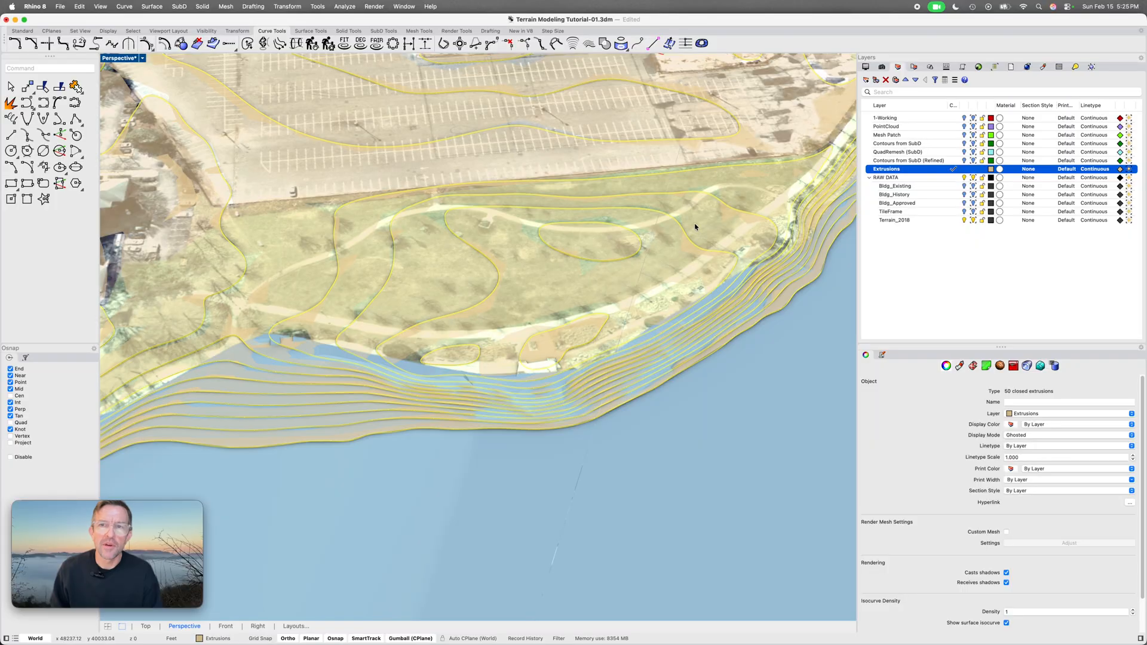
right_click_drag(618, 310, 619, 308)
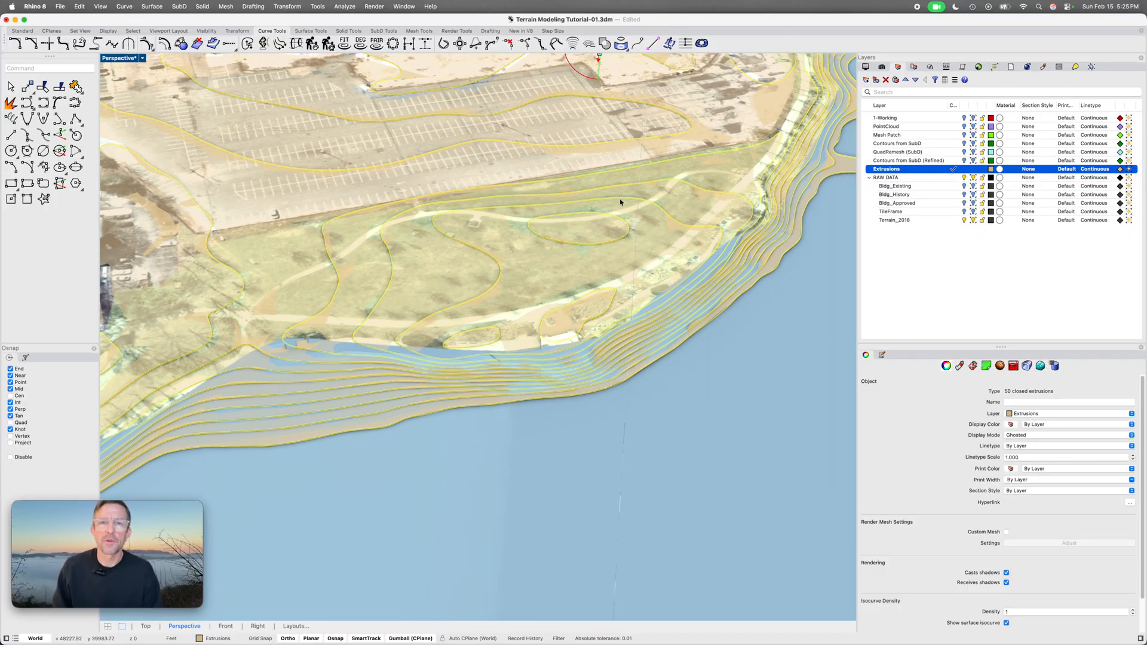
left_click(964, 220)
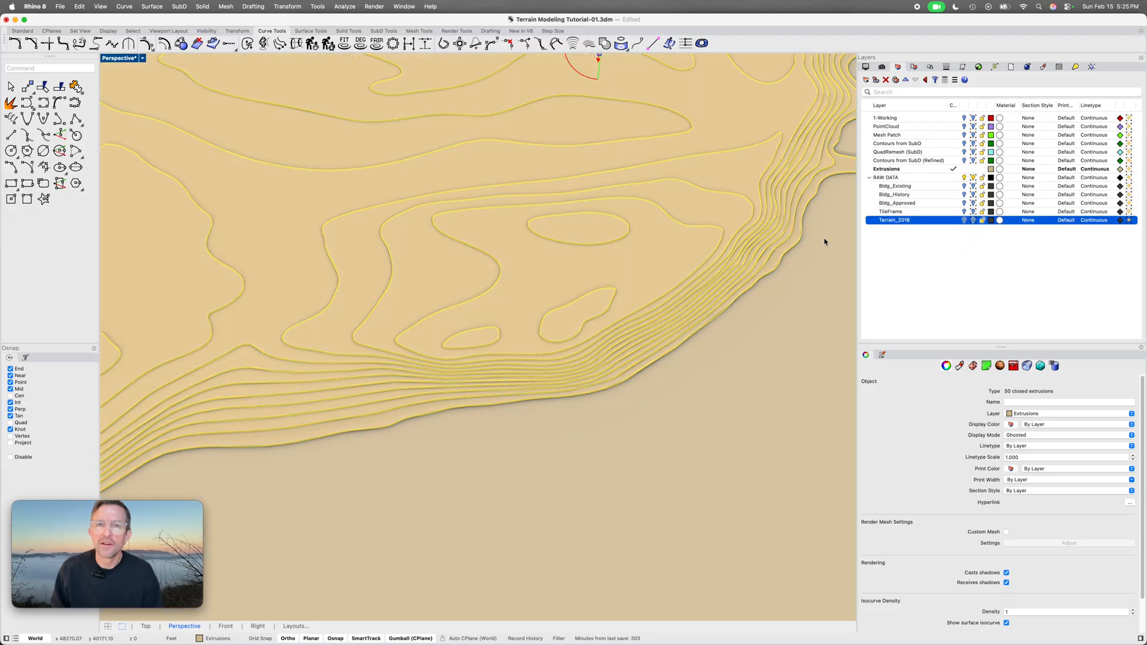
key("super+shift+e")
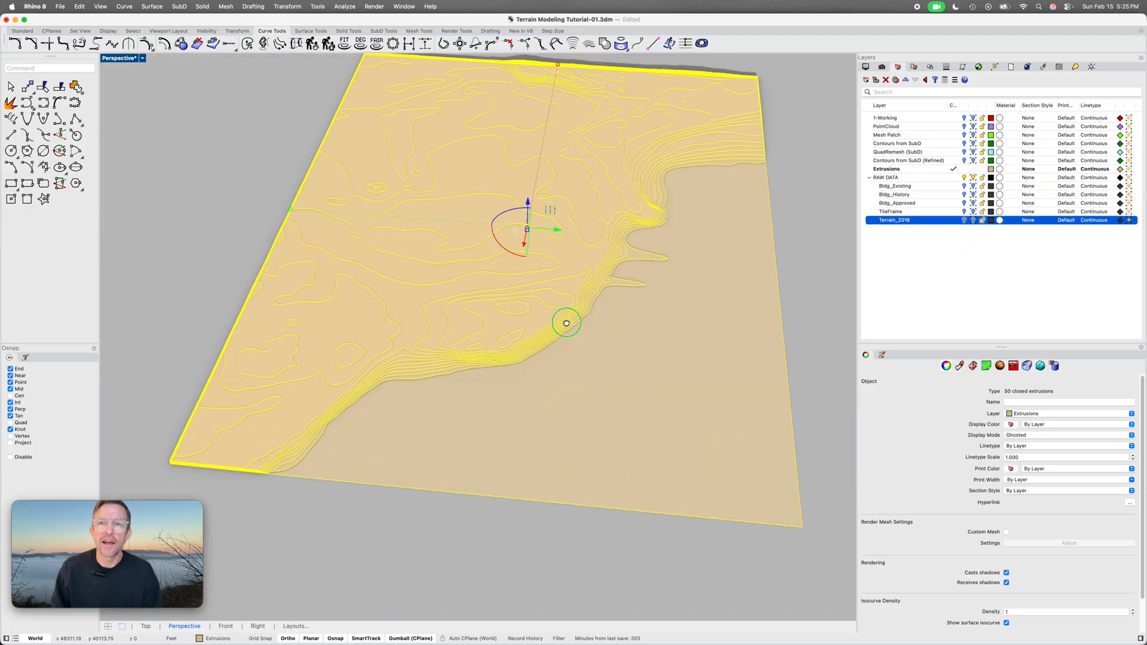
left_click(811, 217)
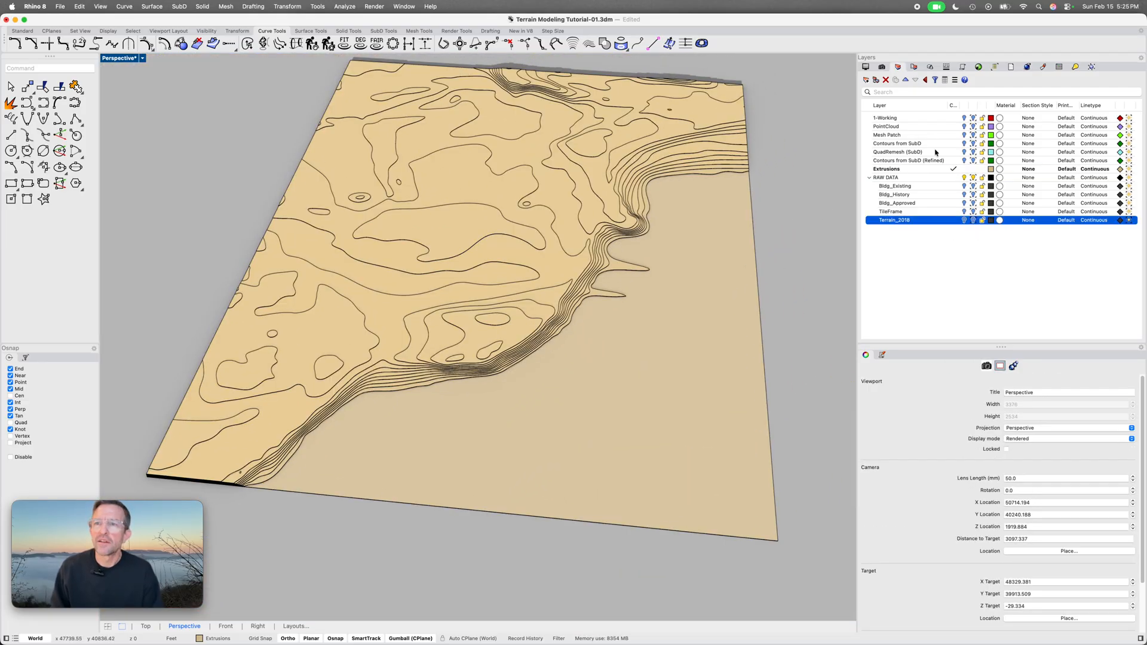
Show the Contours from SubD layer, make it current and hide the Extrusions layer
left_click(963, 144)
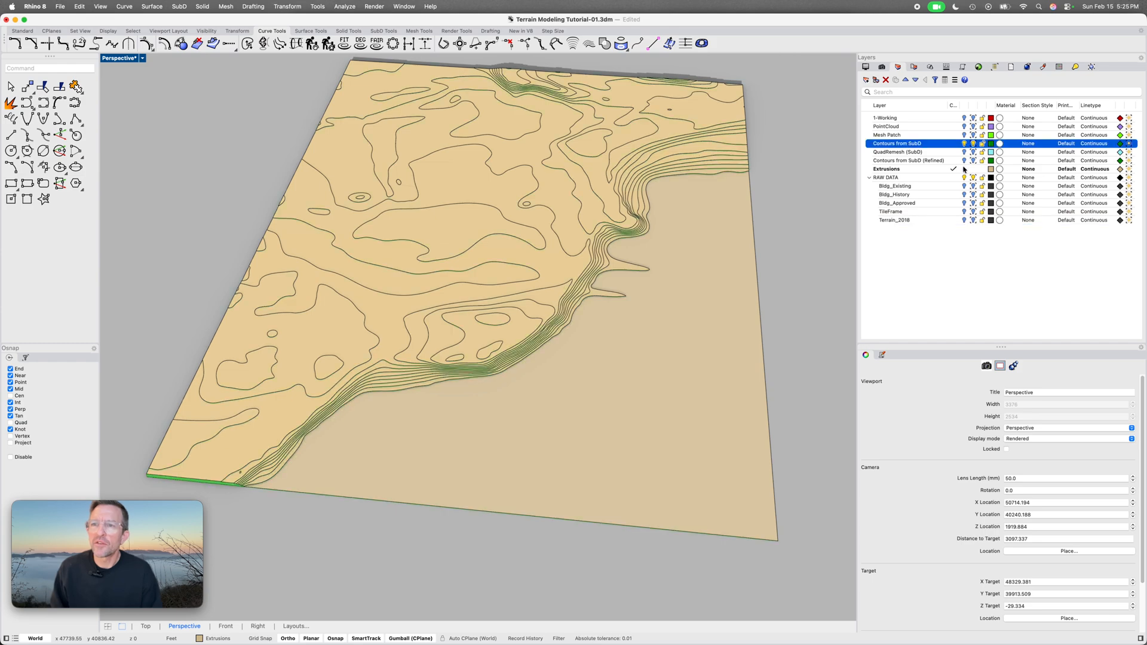
left_click(955, 144)
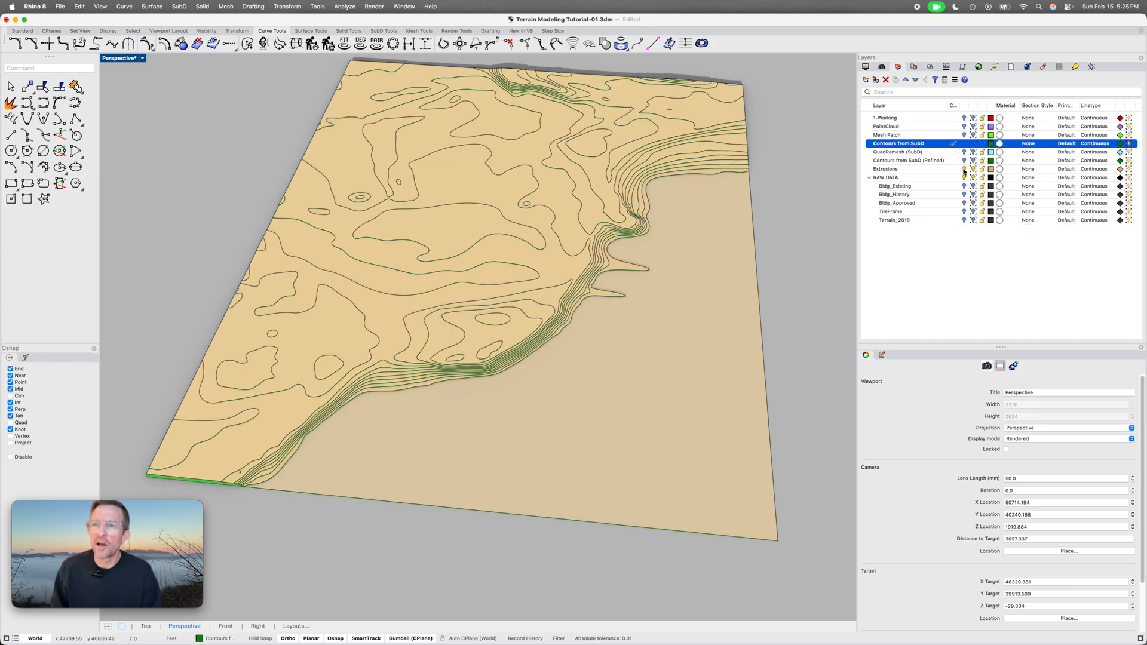
left_click(963, 170)
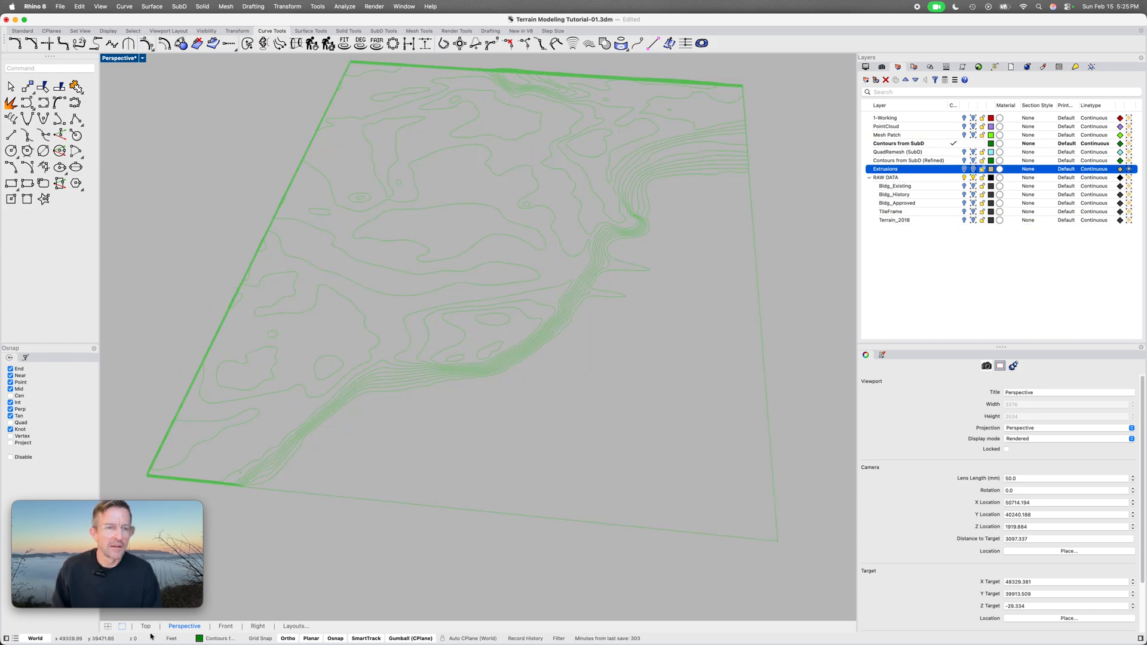
Switch to the Top view, select a shoreline contour to inspect it, and clear the selection
left_click(145, 626)
scroll(549, 309, "down", 3)
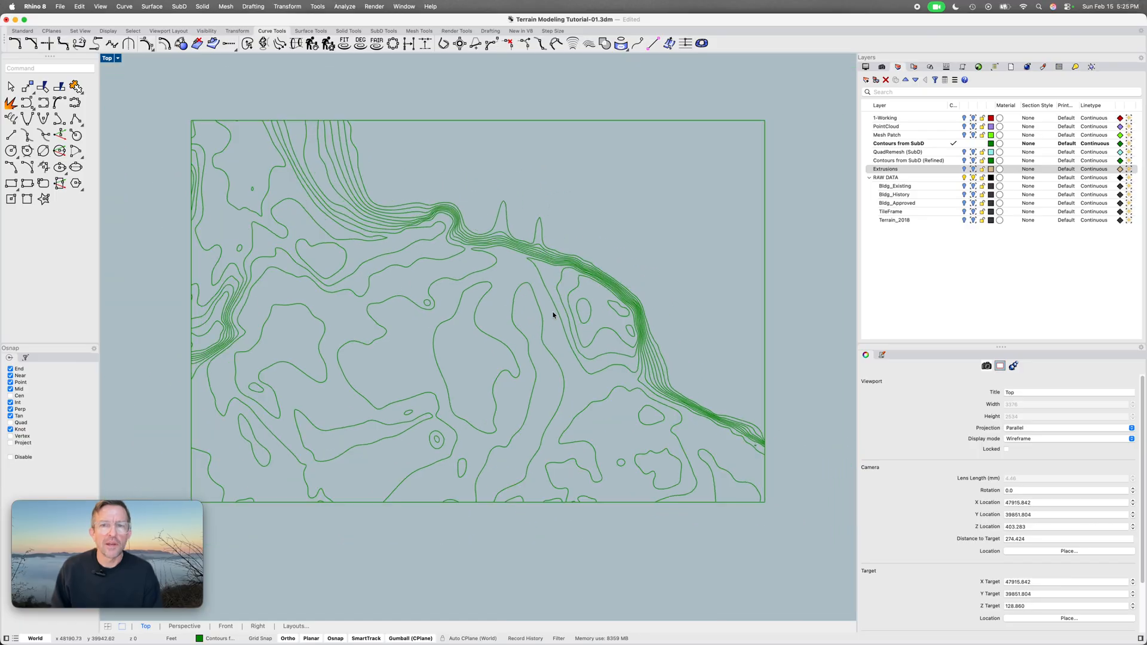
left_click(566, 253)
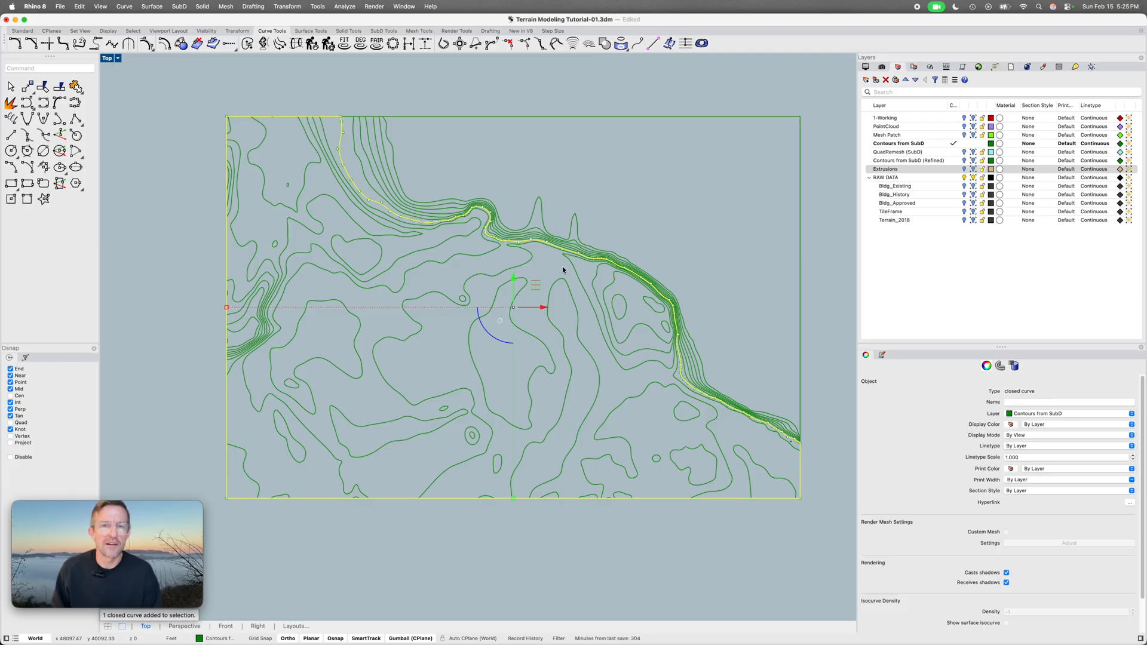
left_click(810, 247)
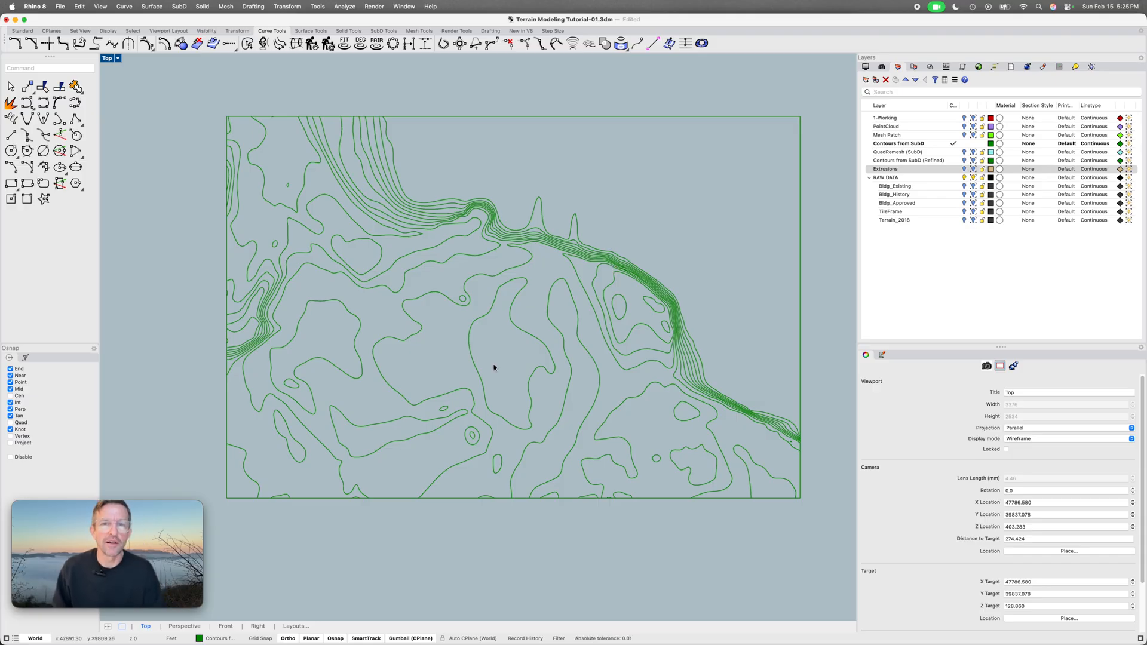
Create a new landscape layout named Site at Tabloid (11" x 17") size with one Top detail
left_click(293, 627)
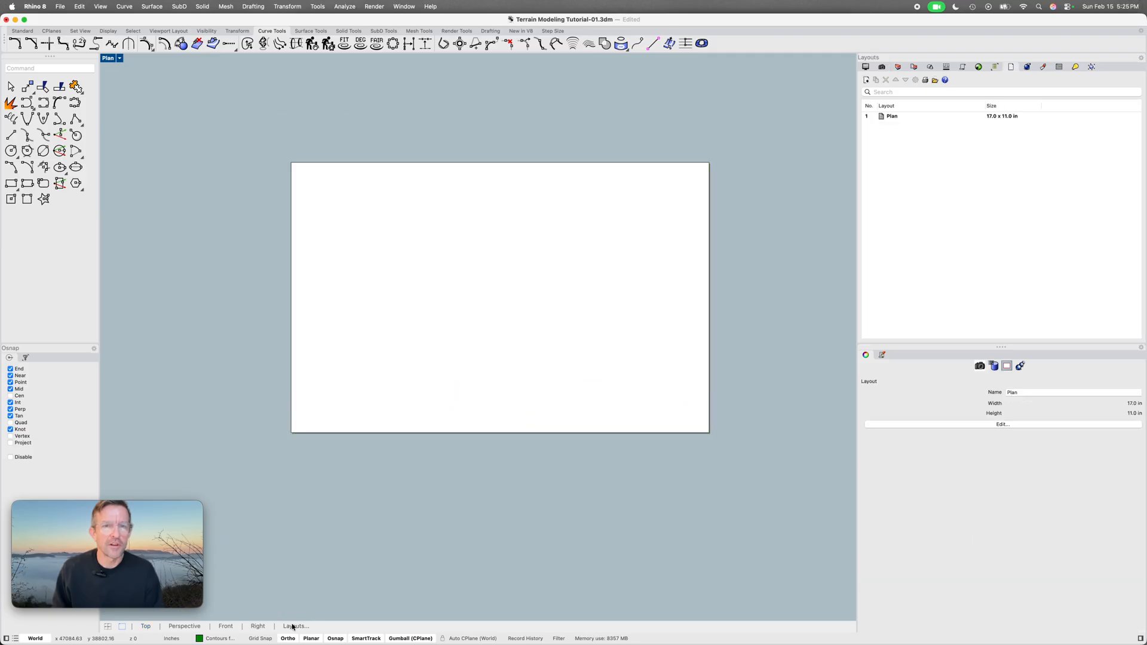
left_click(866, 80)
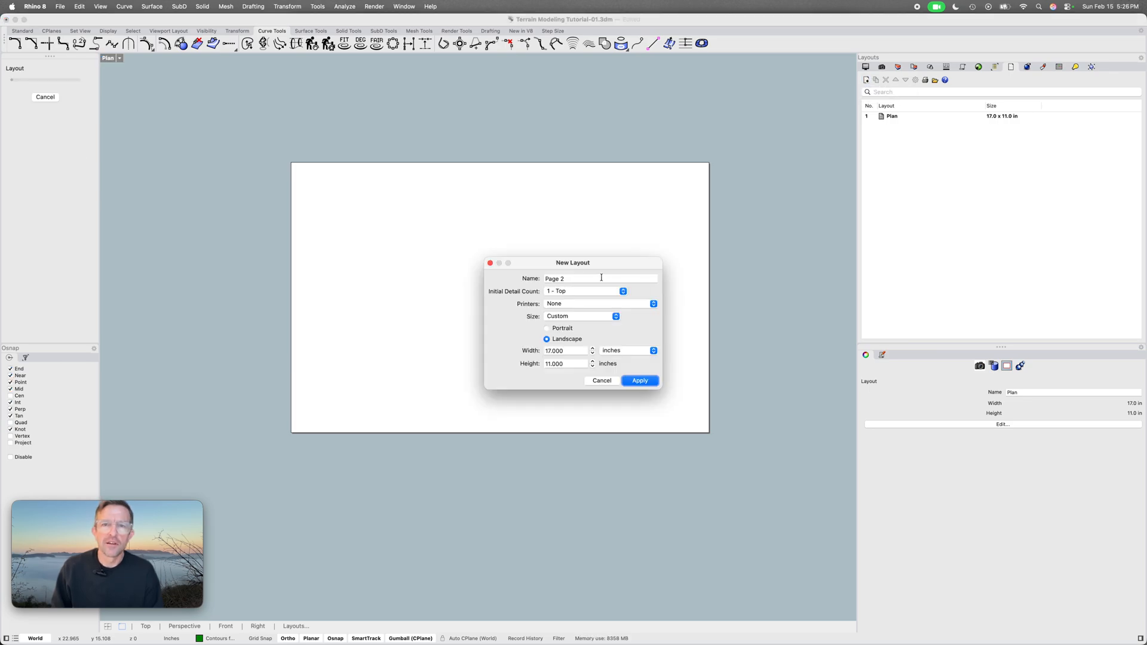
triple_click(601, 278)
type("Site")
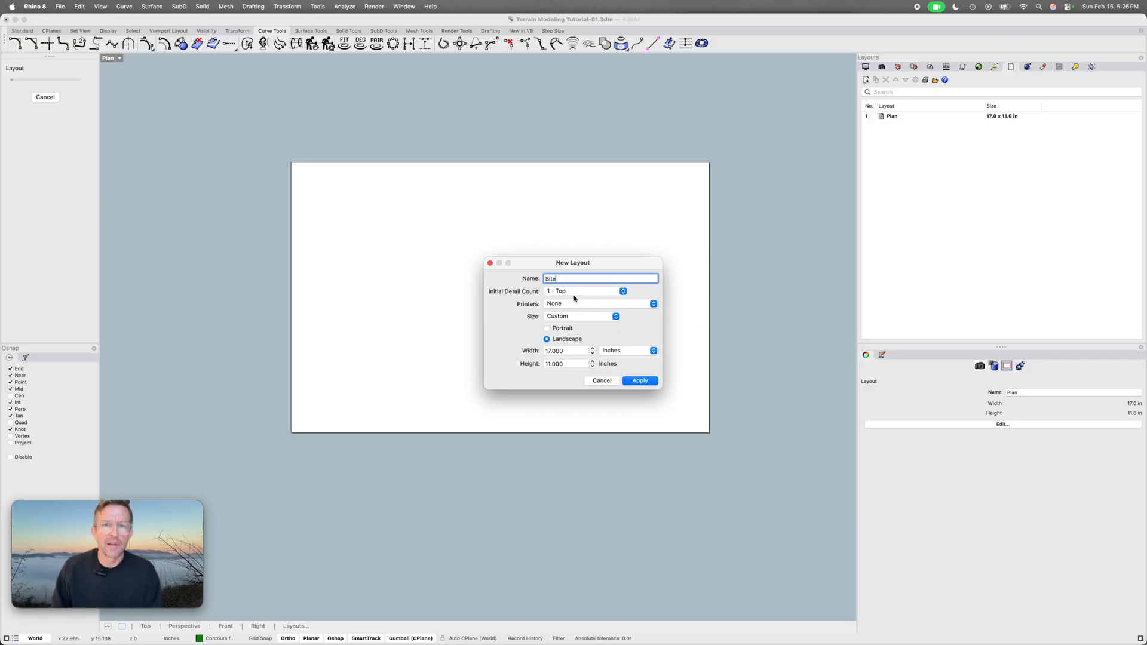
left_click(584, 317)
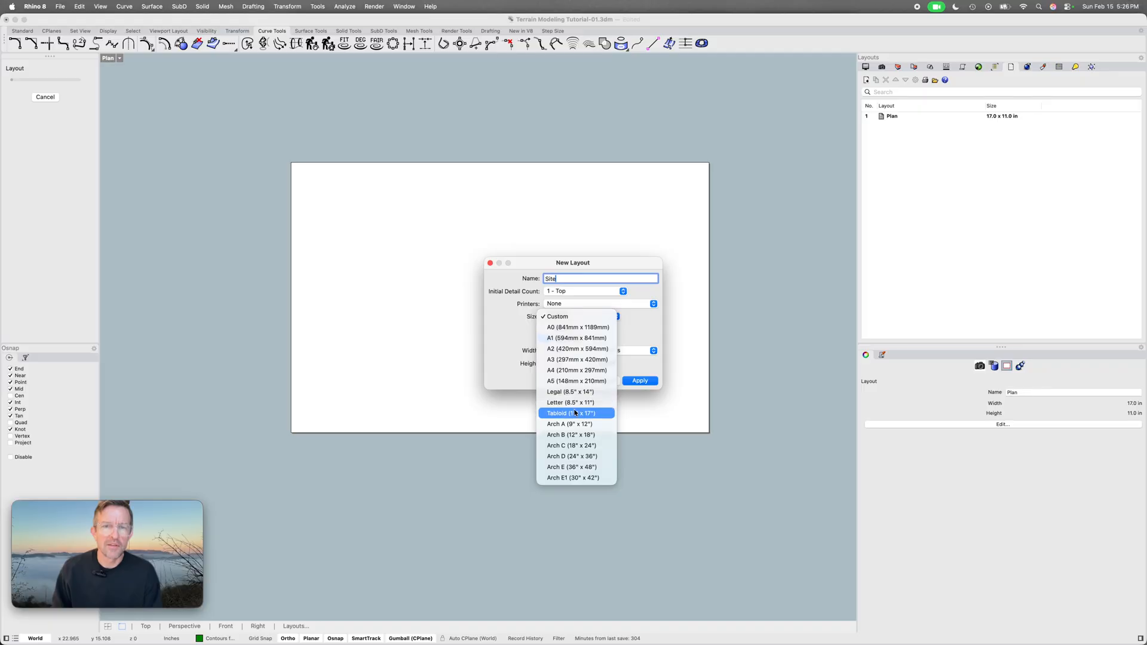
left_click(572, 413)
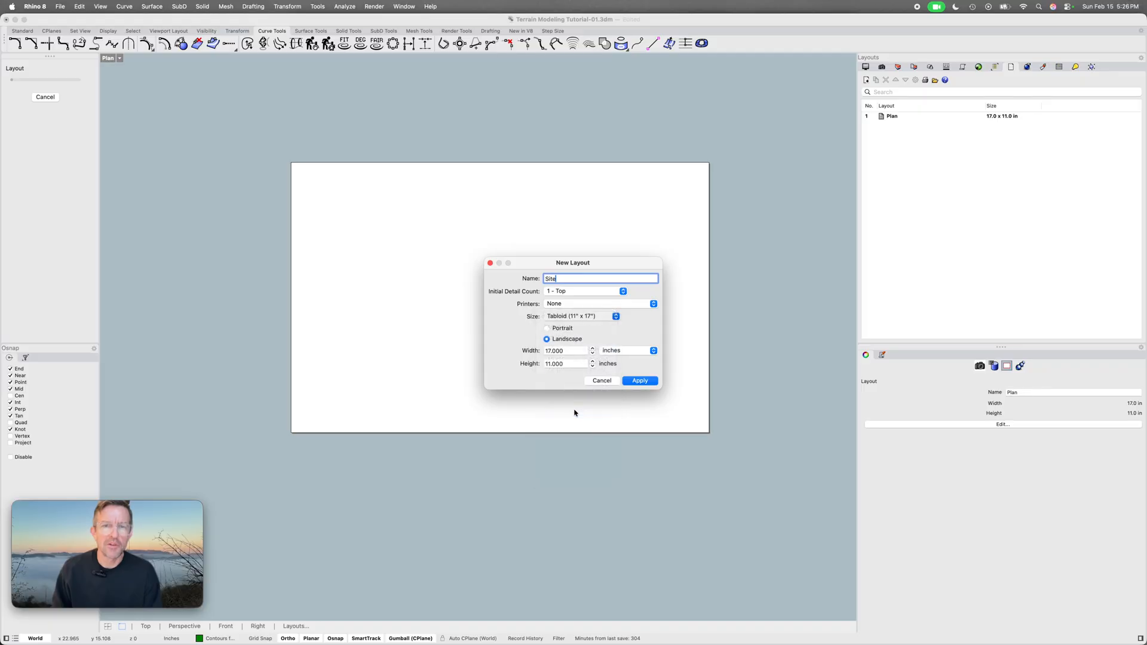
left_click(635, 384)
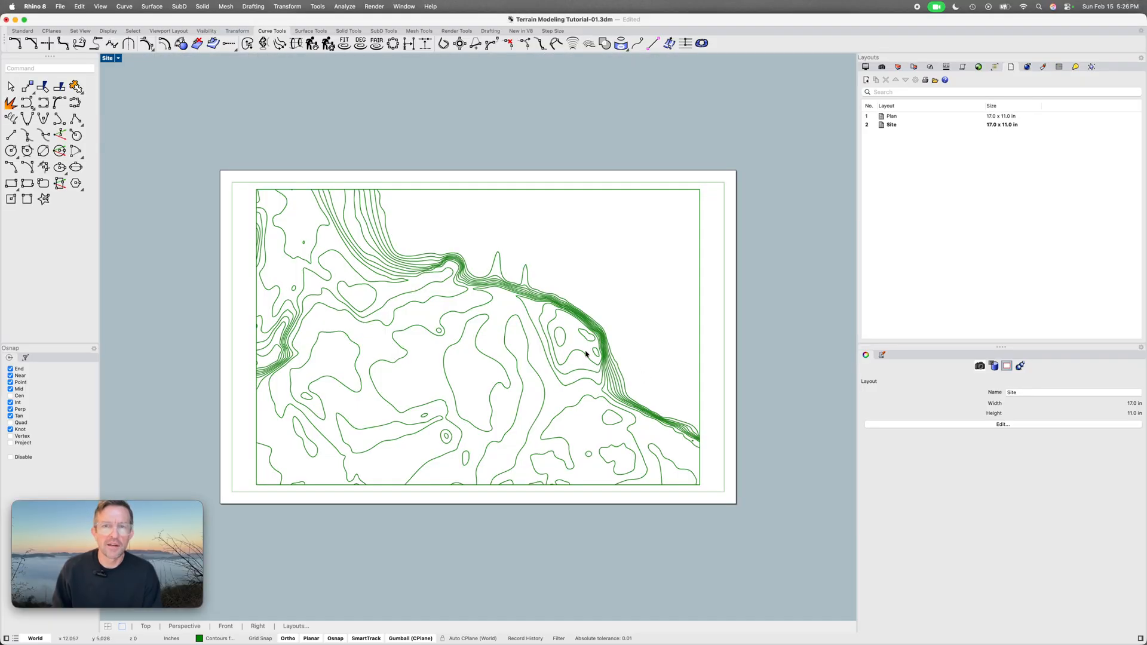
Activate the Top detail on the Site layout, shift the contours slightly within its frame, and return to the layout
right_click_drag(586, 354, 623, 349)
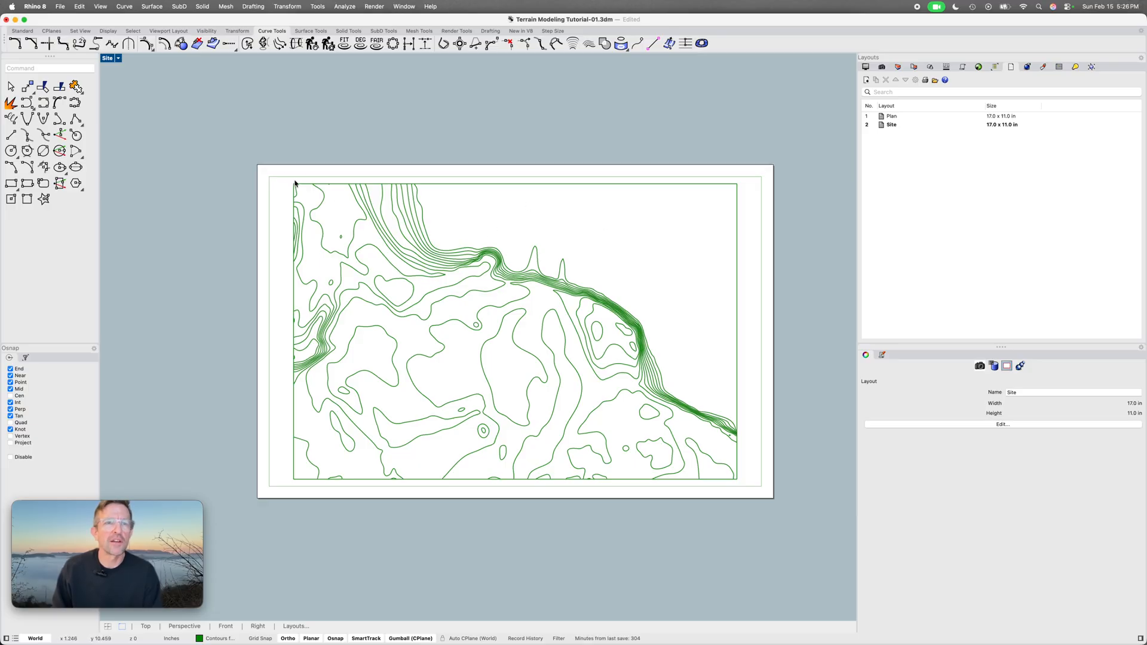
mouse_move(444, 232)
right_mouse_down()
mouse_move(458, 228)
mouse_move(384, 234)
mouse_move(424, 238)
right_mouse_up()
double_click(564, 216)
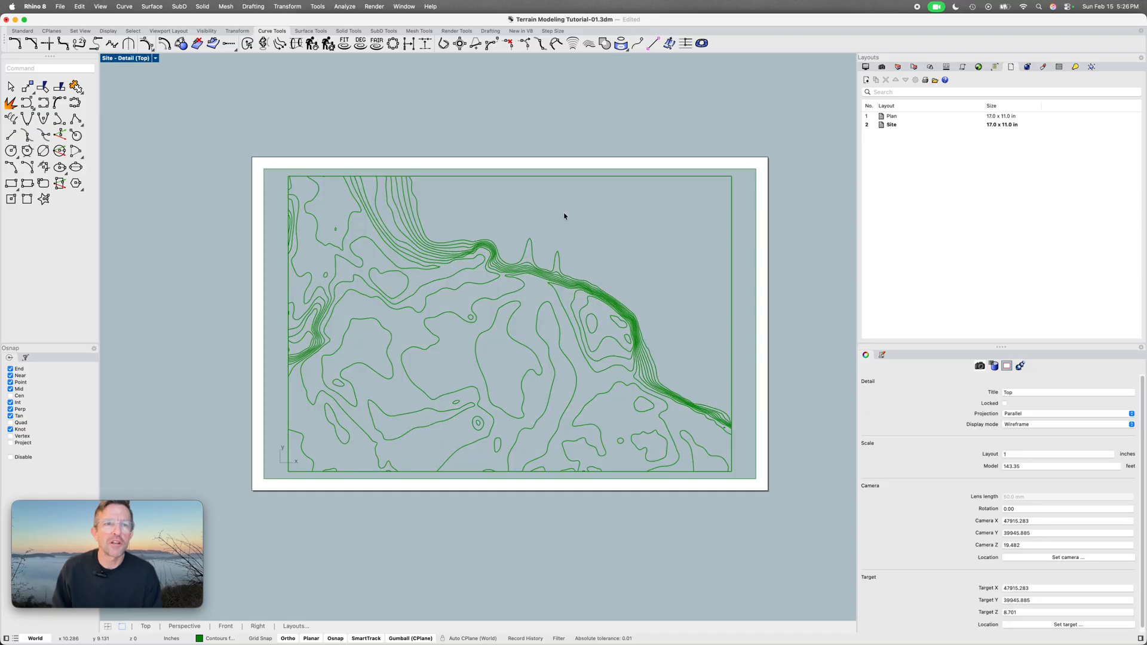
mouse_move(545, 288)
right_mouse_down()
mouse_move(548, 265)
mouse_move(523, 297)
mouse_move(575, 270)
mouse_move(612, 287)
mouse_move(535, 291)
mouse_move(559, 282)
mouse_move(532, 280)
mouse_move(550, 278)
right_mouse_up()
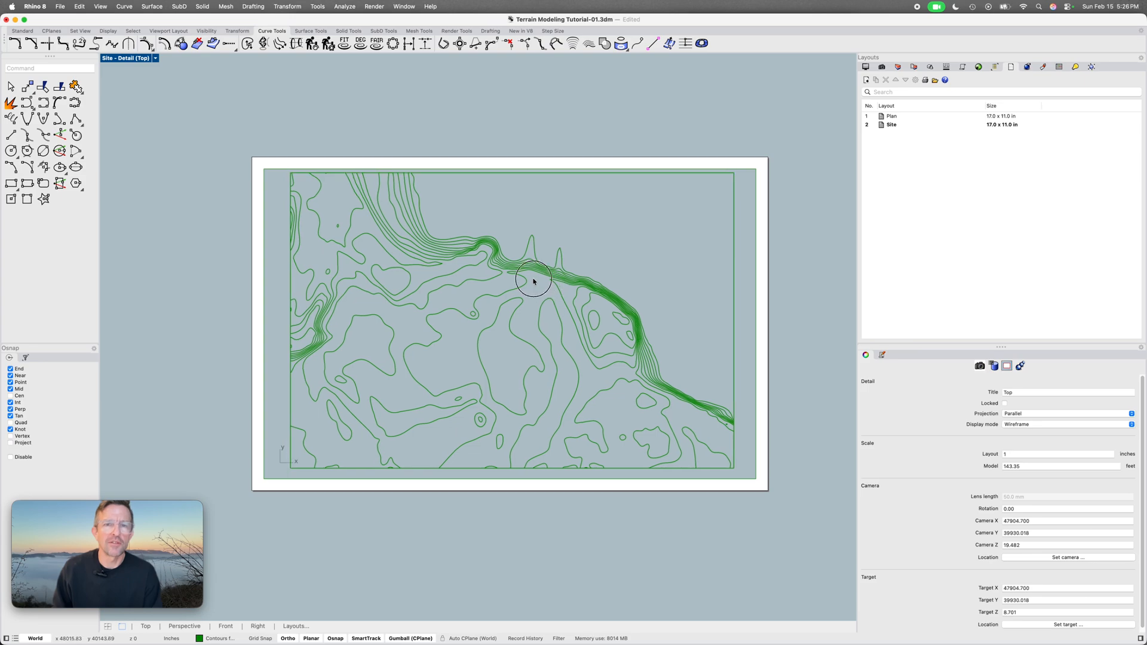
double_click(534, 280)
Stretch the Site layout's detail frame to the page edges by moving its upper-left and lower-right corners onto the page corners
left_click(264, 186)
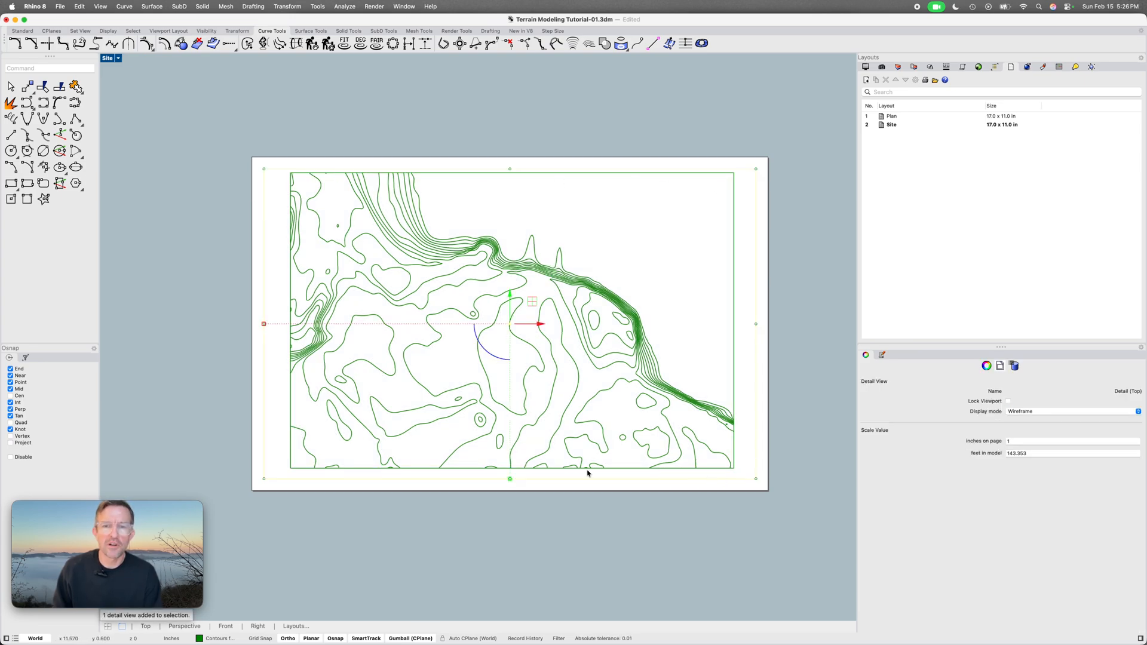
left_click(264, 170)
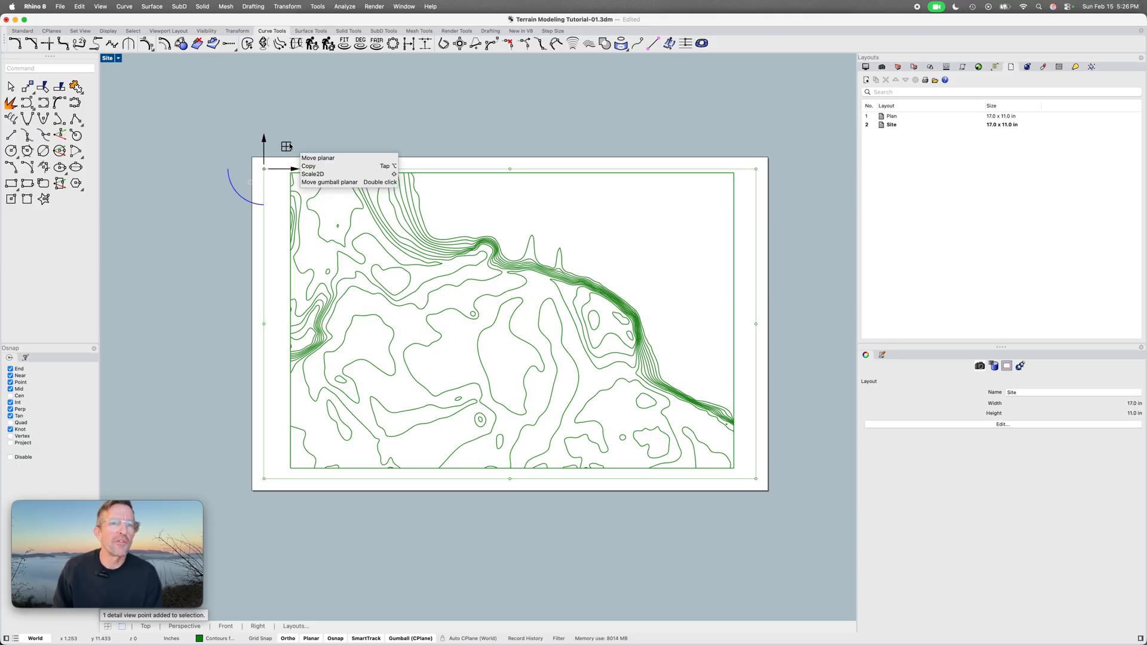
left_click_drag(289, 146, 251, 157)
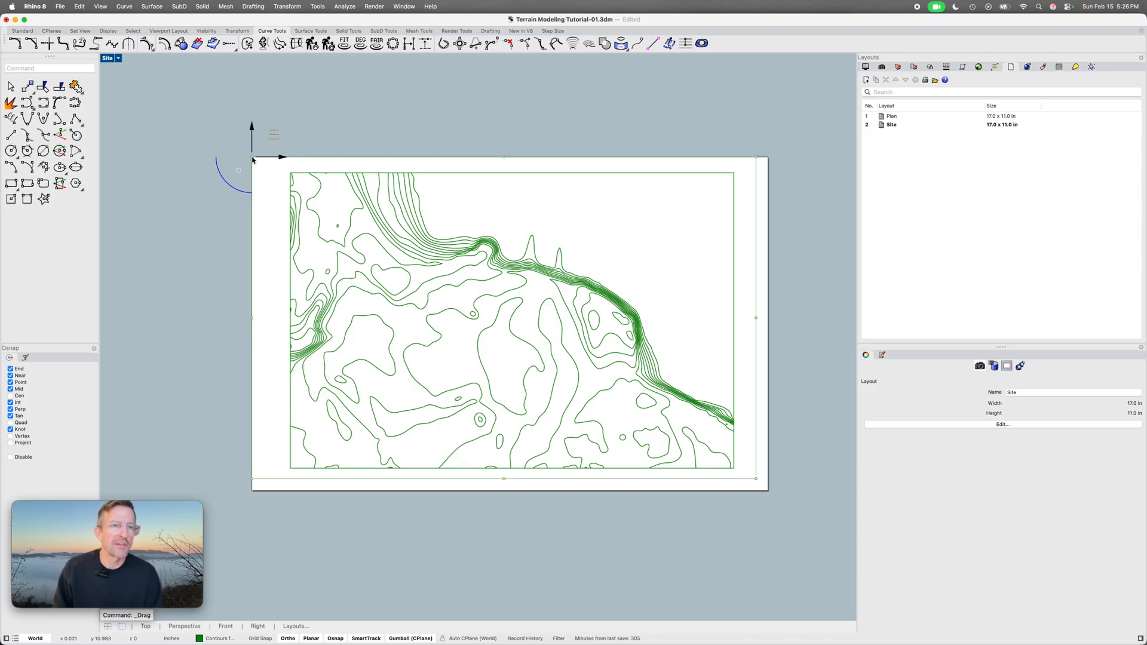
left_click(756, 479)
left_click_drag(777, 457, 768, 490)
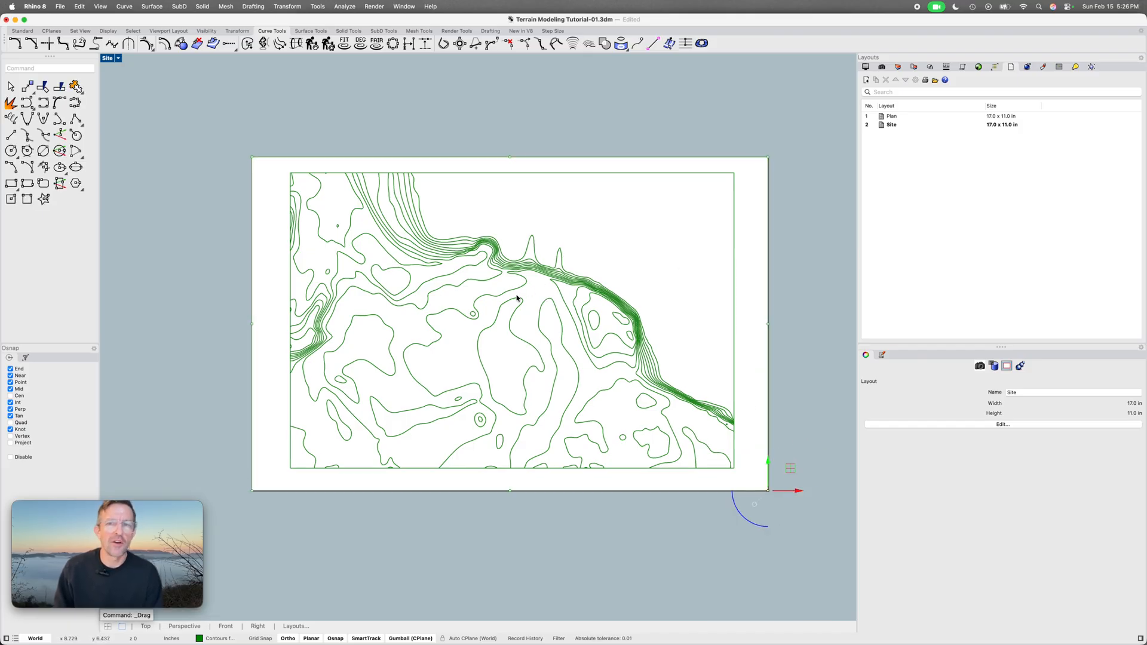
Activate the Top detail, enlarge the contours to fill the page, and set its scale to 1 inch to 64 feet
double_click(544, 309)
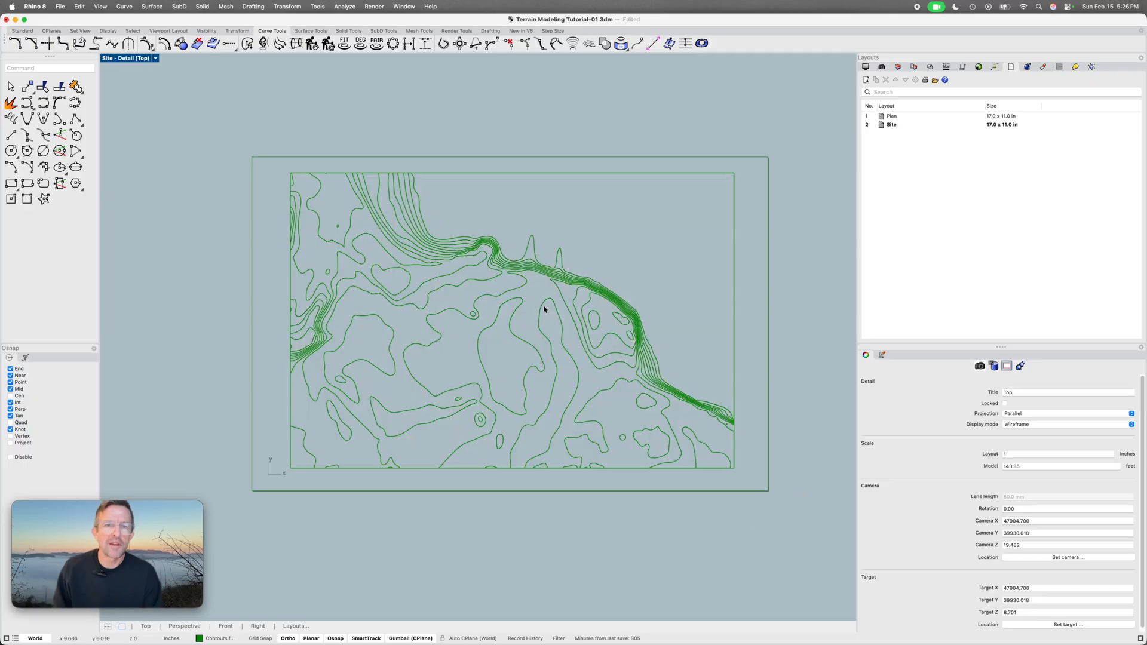
scroll(526, 338, "up", 2)
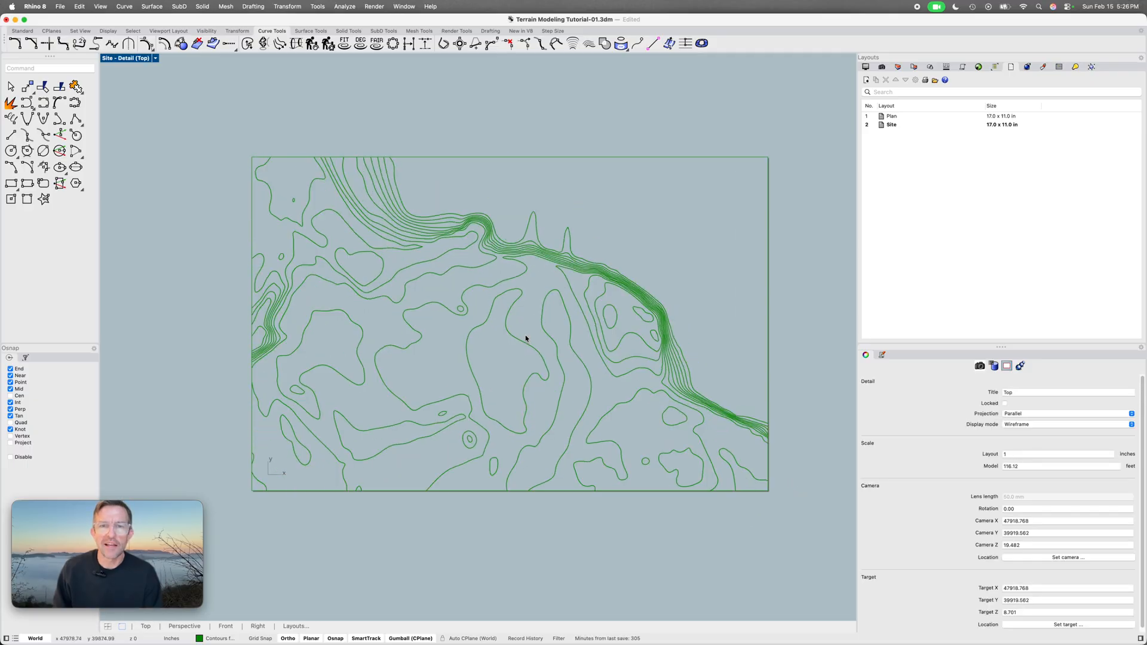
scroll(526, 338, "up", 3)
scroll(526, 338, "down", 2)
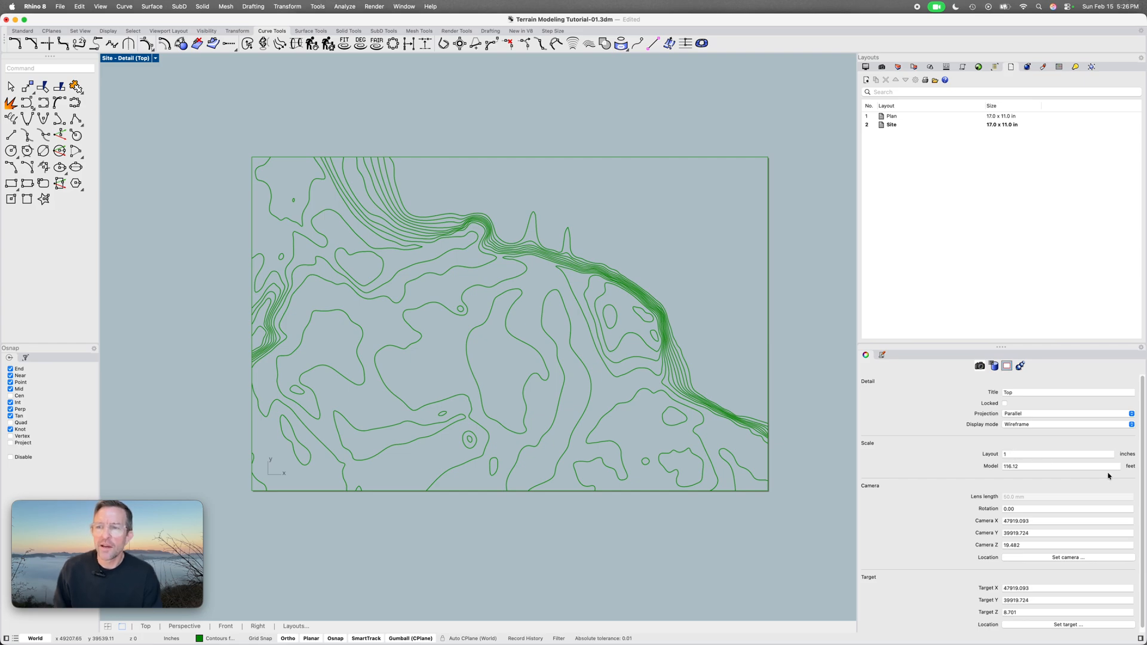
left_click_drag(1048, 466, 978, 469)
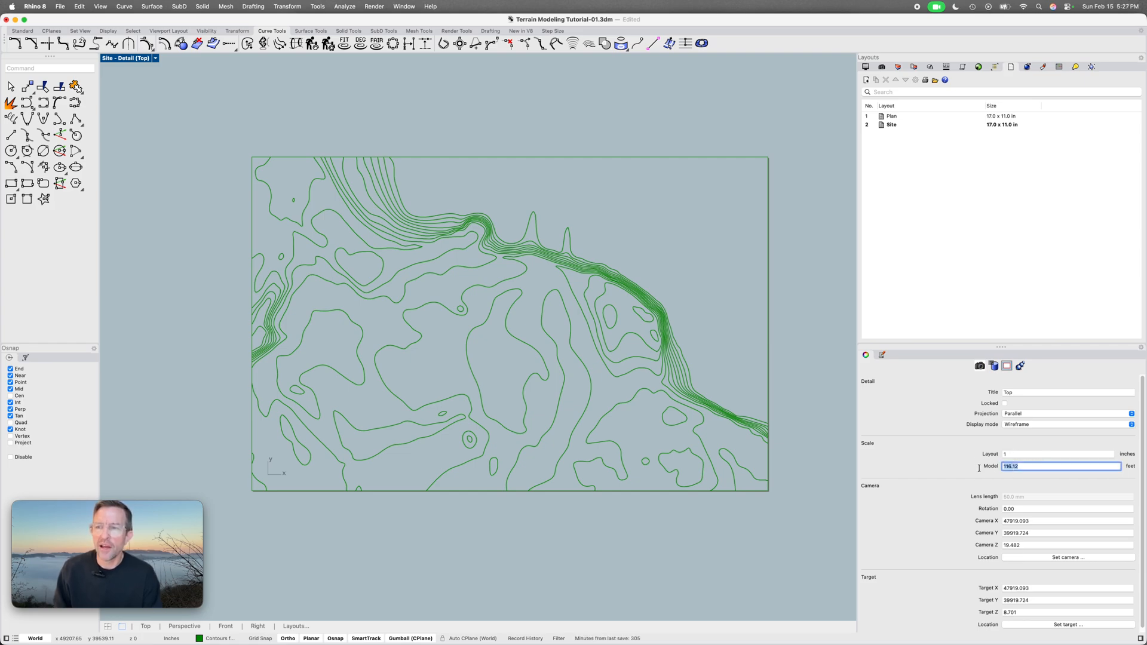
type("64")
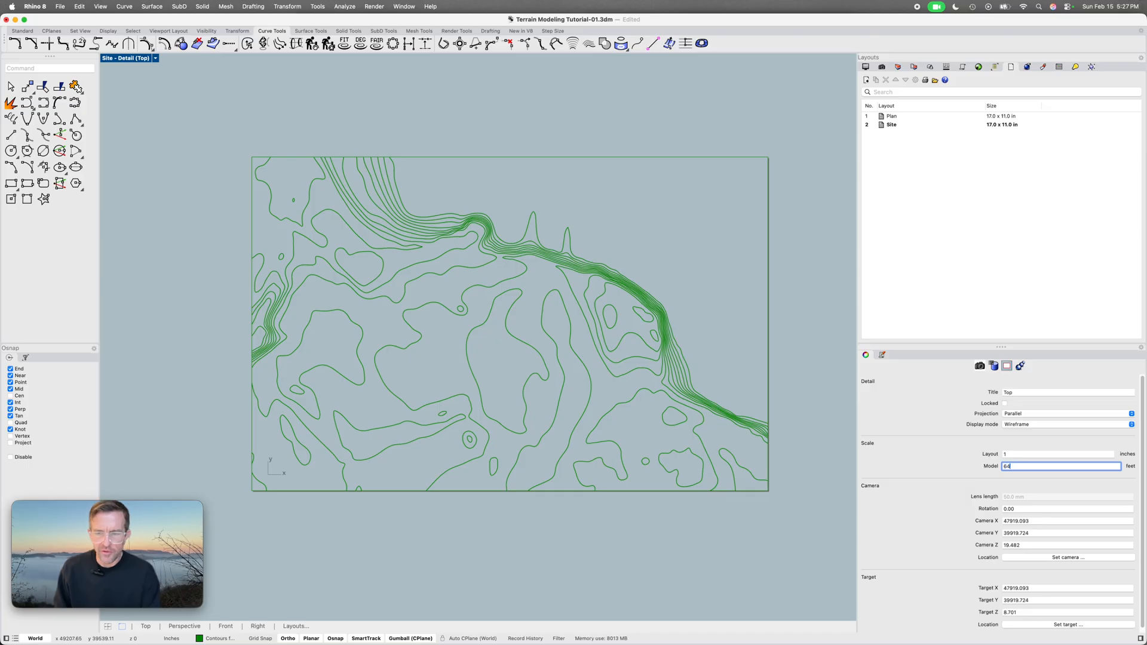
key("Return")
Try a detail scale of 1 inch to 32 feet around the shoreline and return it to 64 feet
right_click_drag(572, 246, 477, 327)
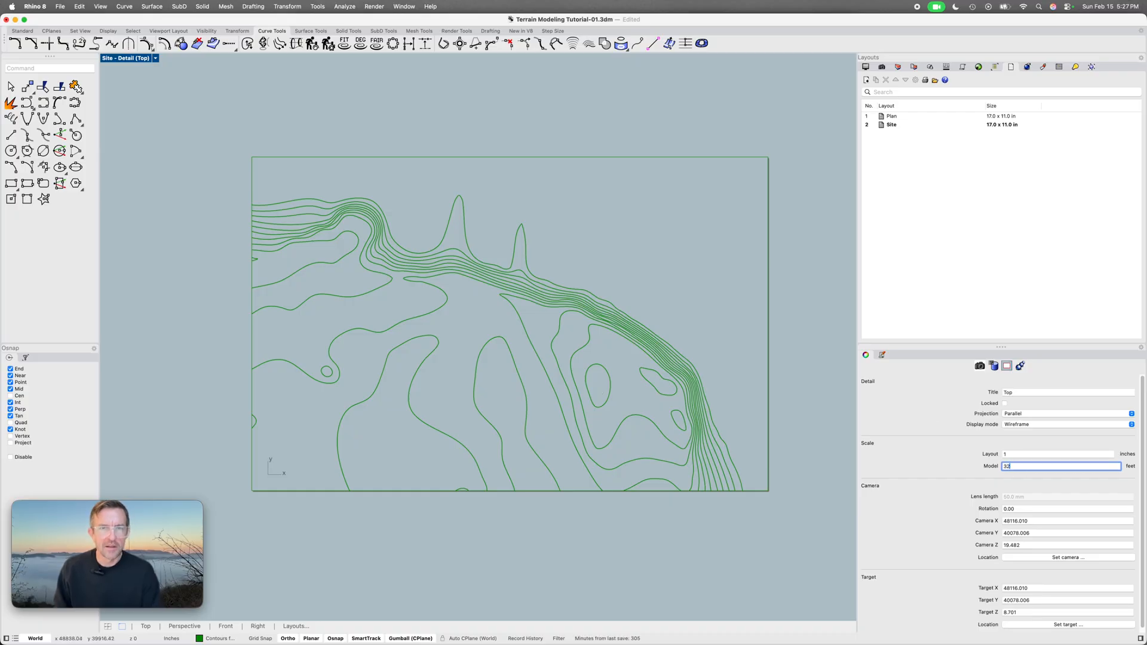
key("Return")
right_click_drag(675, 347, 491, 342)
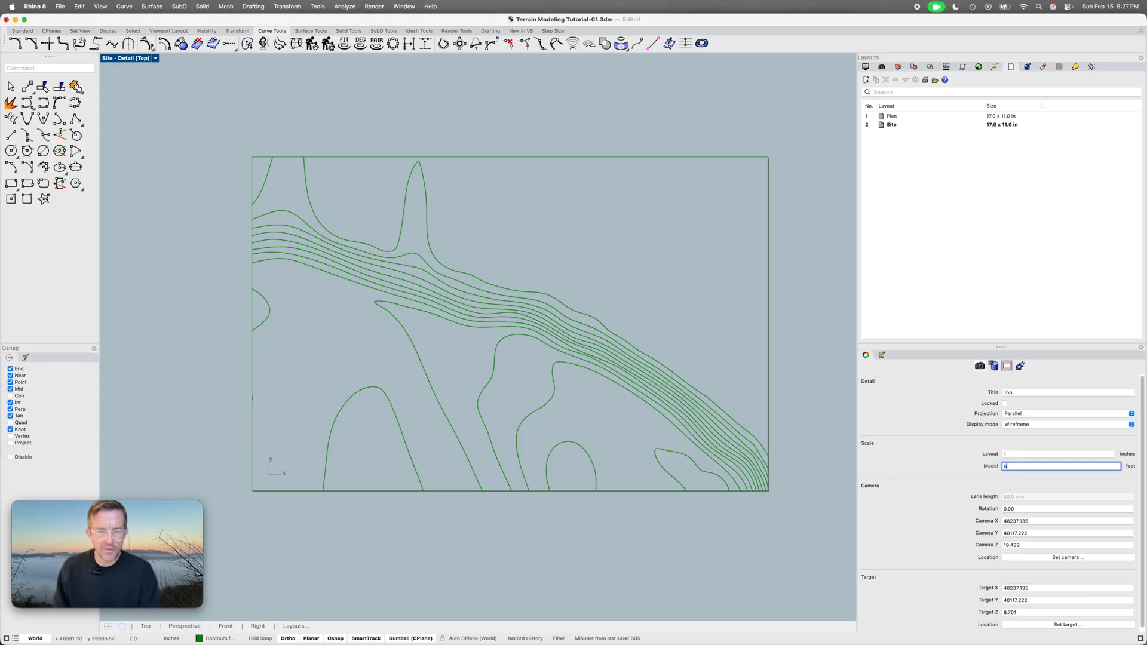
key("Return")
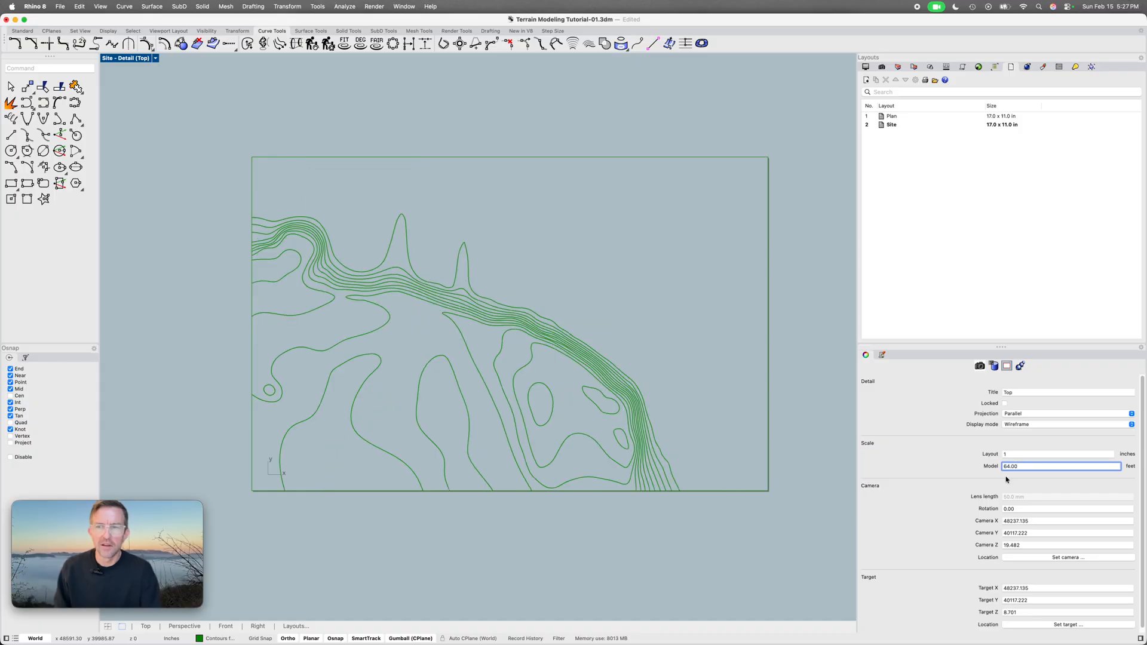
Set the detail's scale to 1 inch to 96 feet and shift the contours slightly within the frame
type("96")
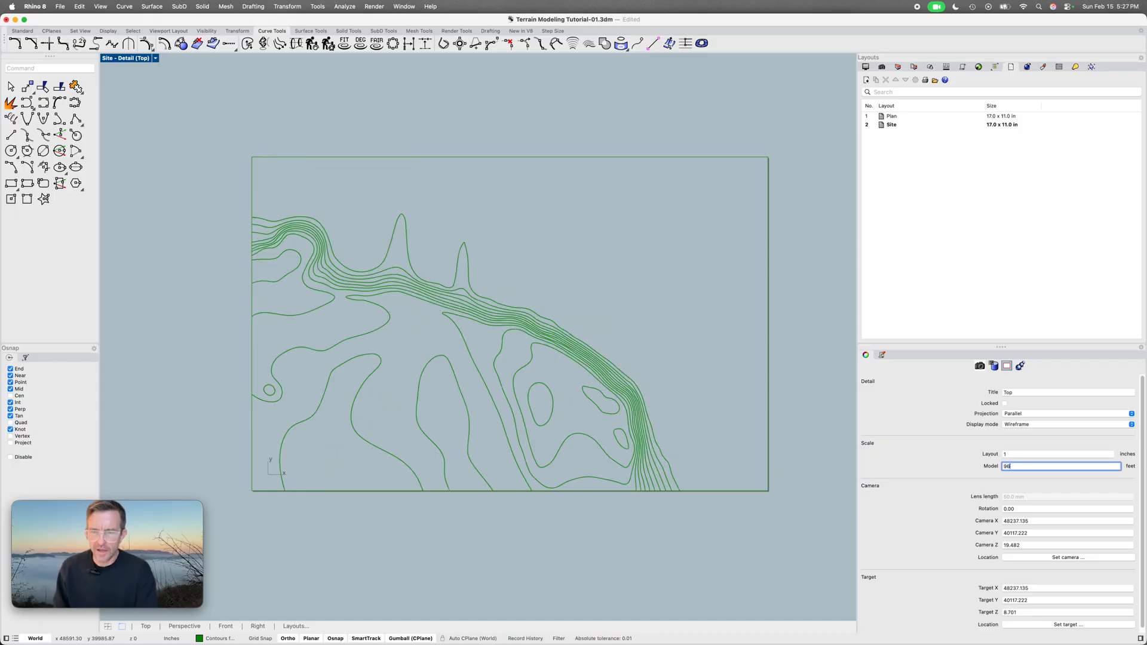
key("Return")
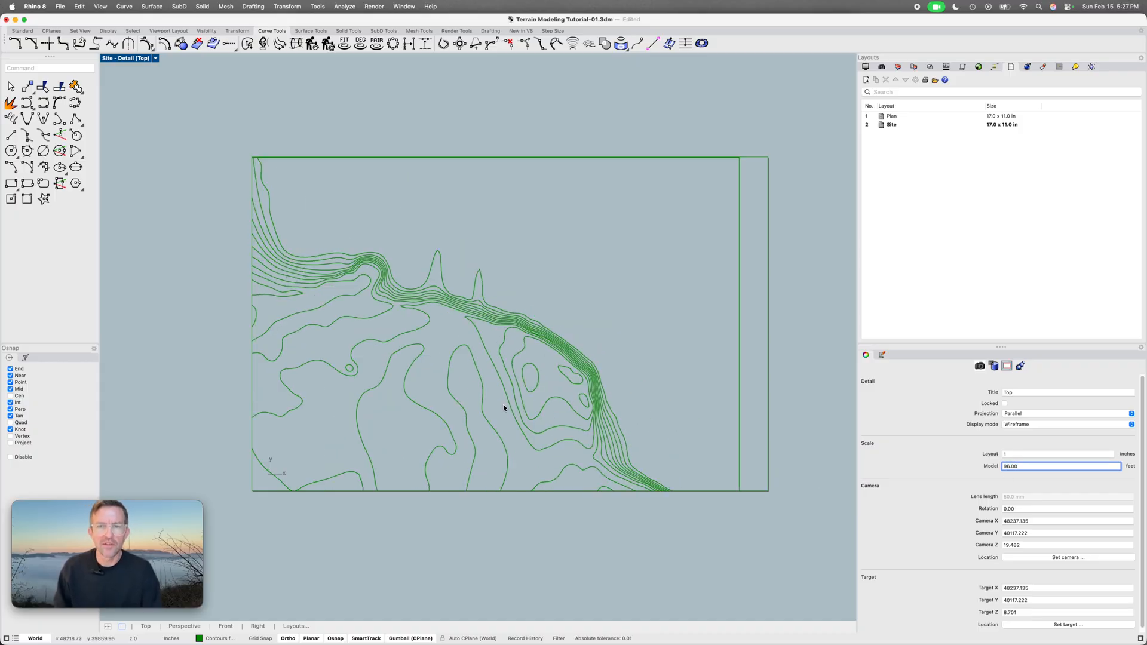
right_click_drag(504, 404, 533, 392)
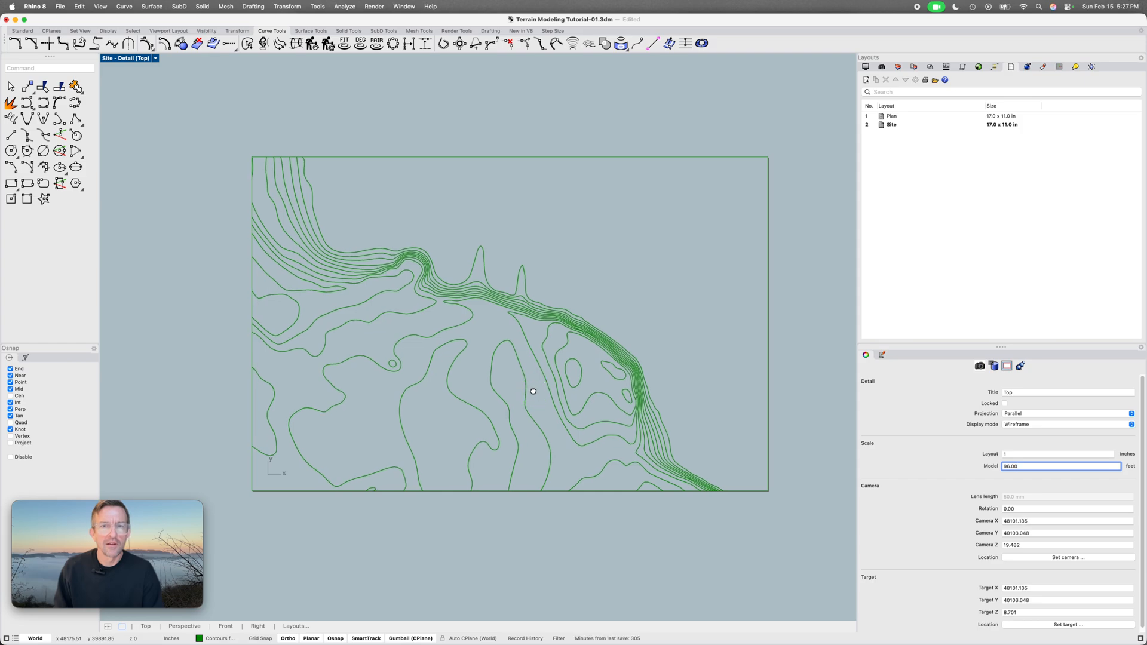
Lock the Top detail, check that contours inside it can still be selected, and return to the layout
left_click(1004, 404)
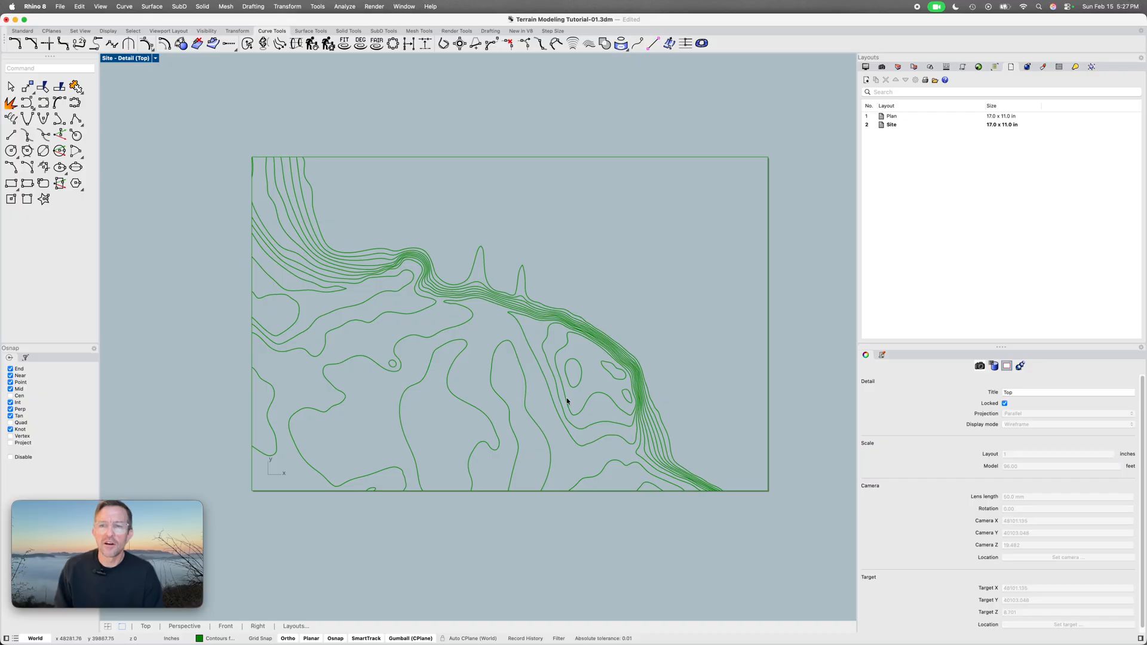
right_click_drag(567, 399, 529, 359)
left_click(526, 357)
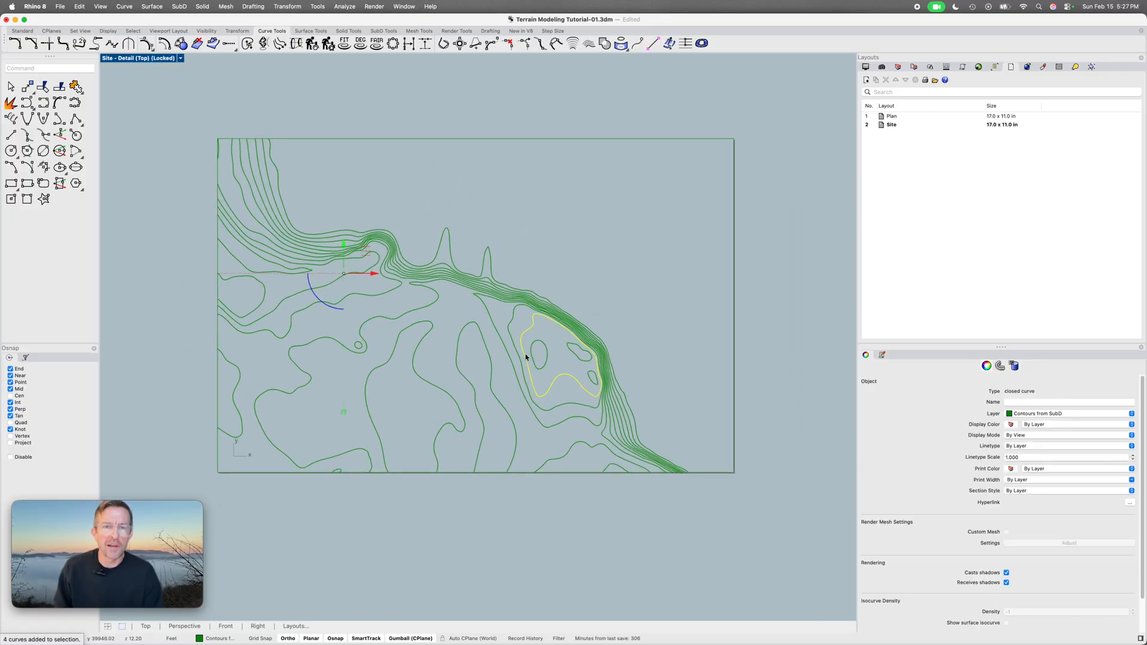
left_click(512, 344)
left_click(505, 345)
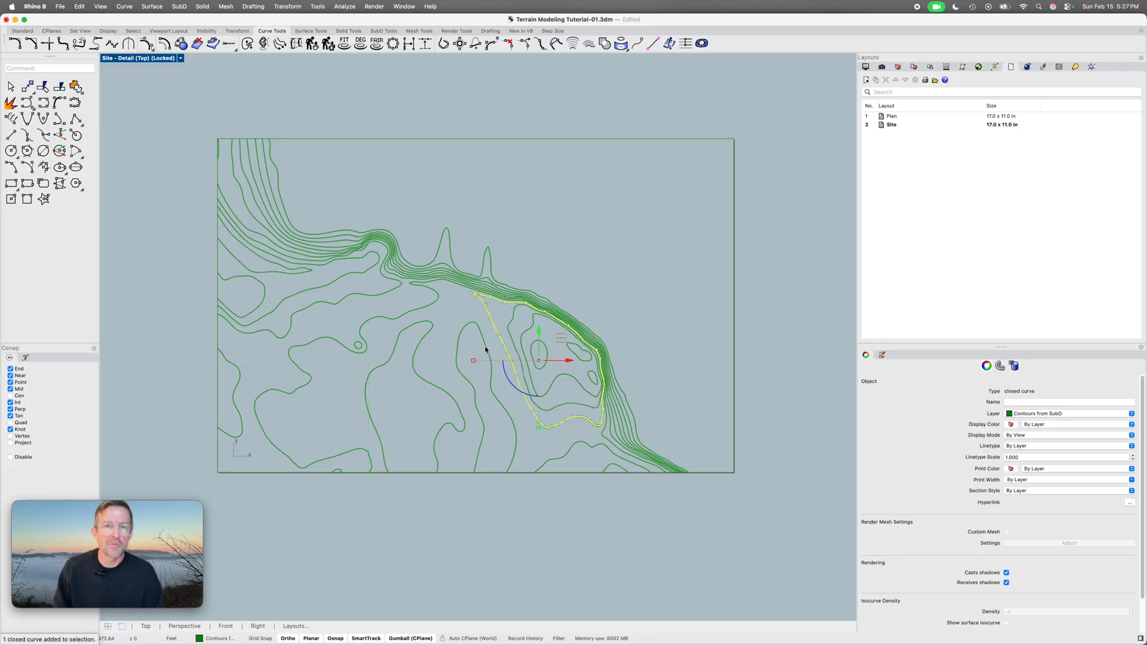
left_click(486, 350)
key("Escape")
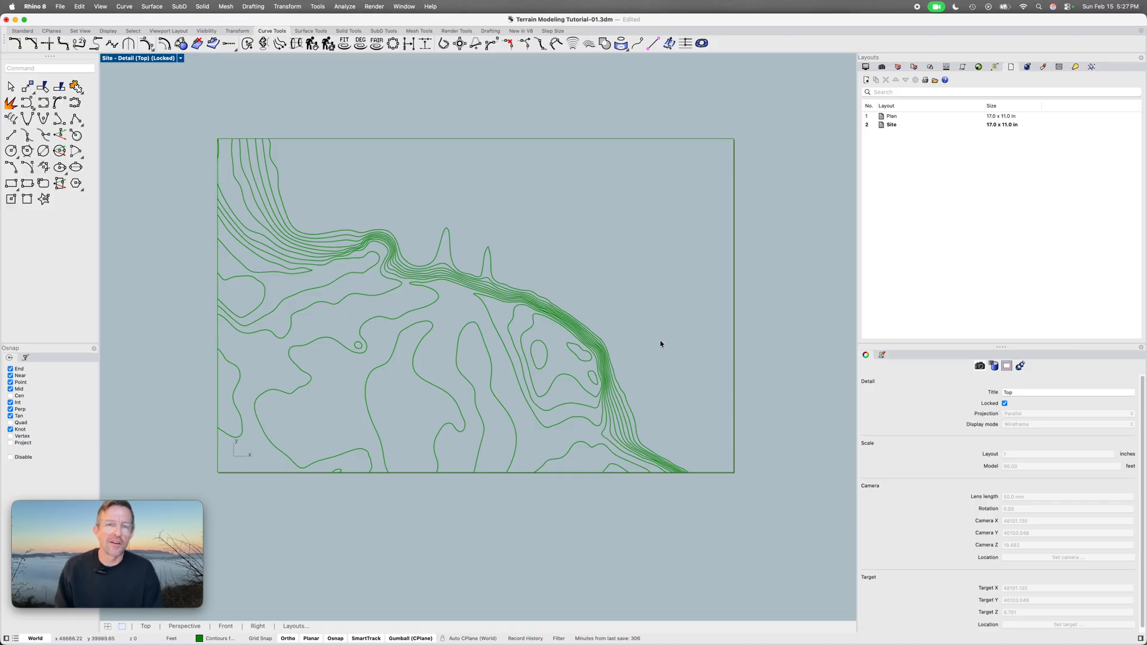
double_click(600, 303)
right_click_drag(600, 306, 622, 331)
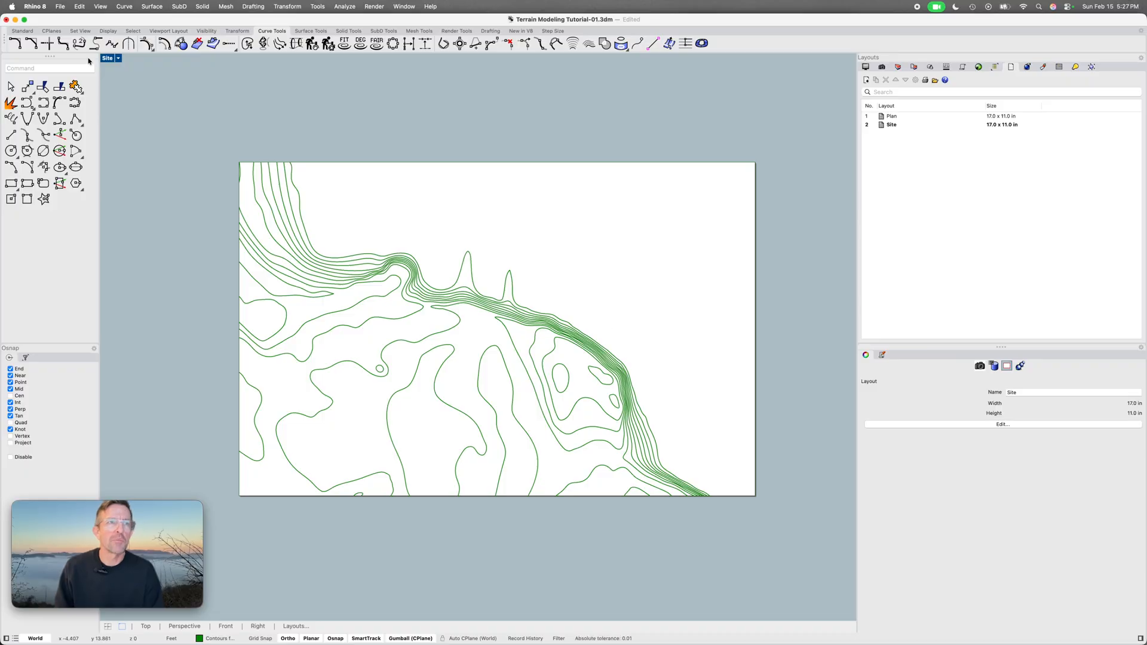
Start printing the Site layout and set the print destination to Rhino PDF
left_click(63, 8)
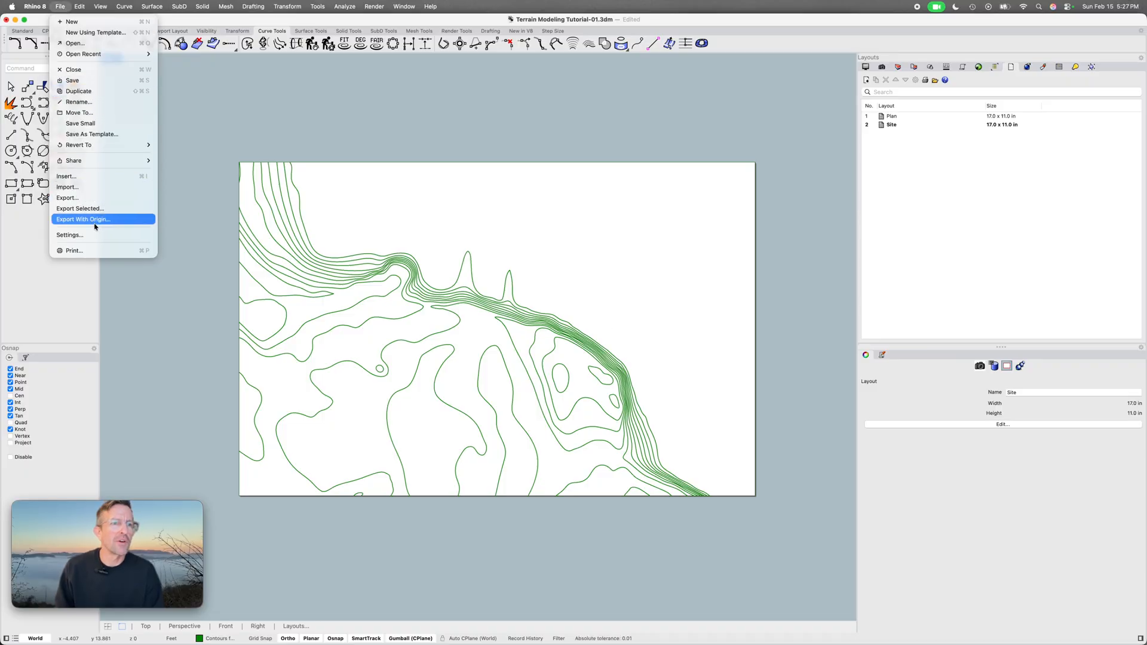
left_click(95, 250)
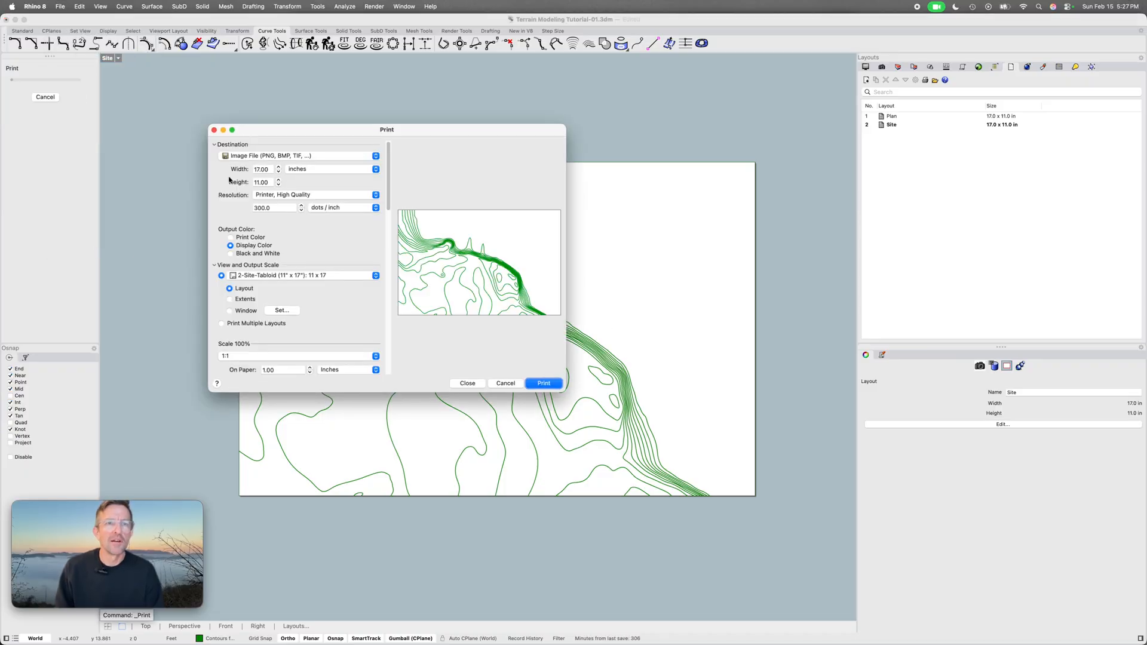
left_click_drag(280, 134, 771, 119)
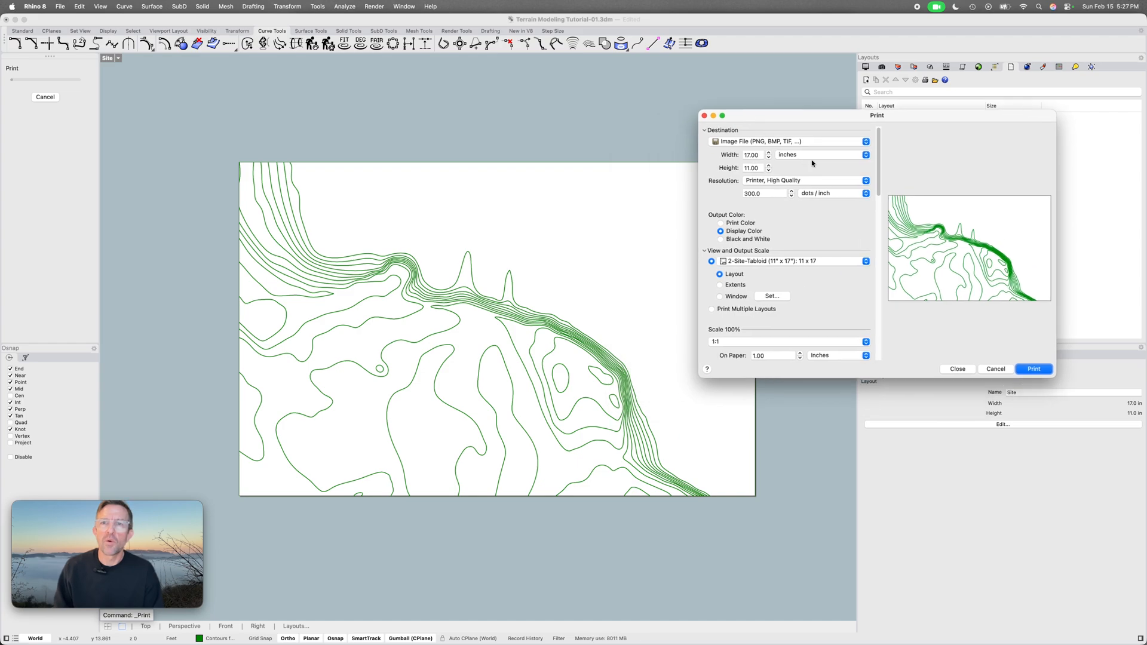
left_click(764, 143)
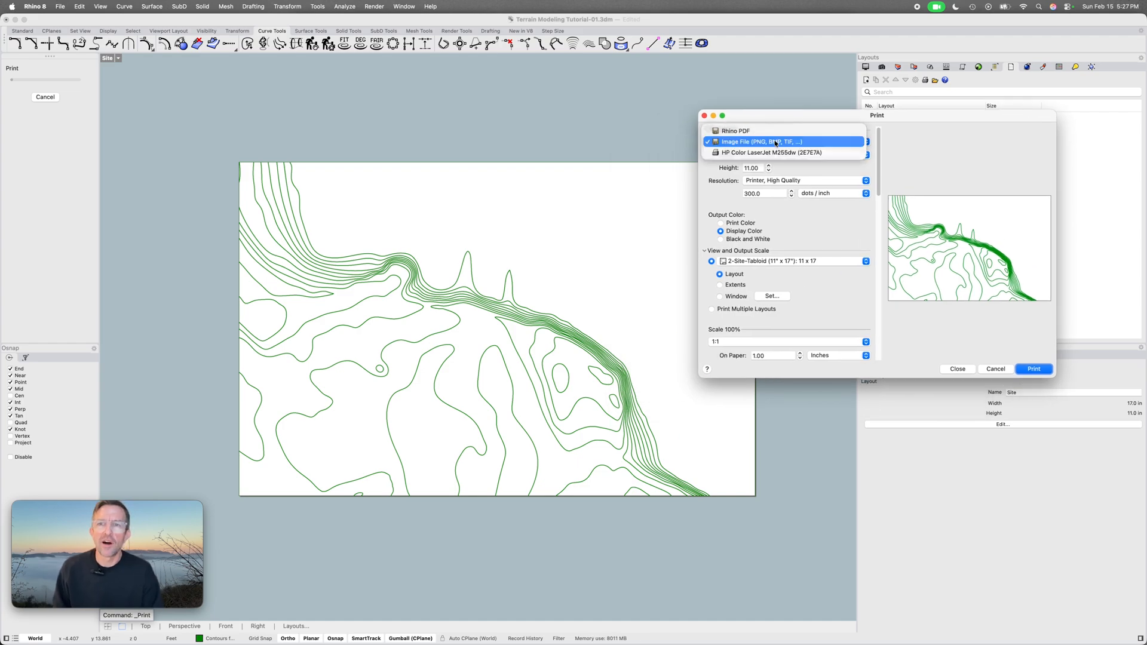
left_click(749, 132)
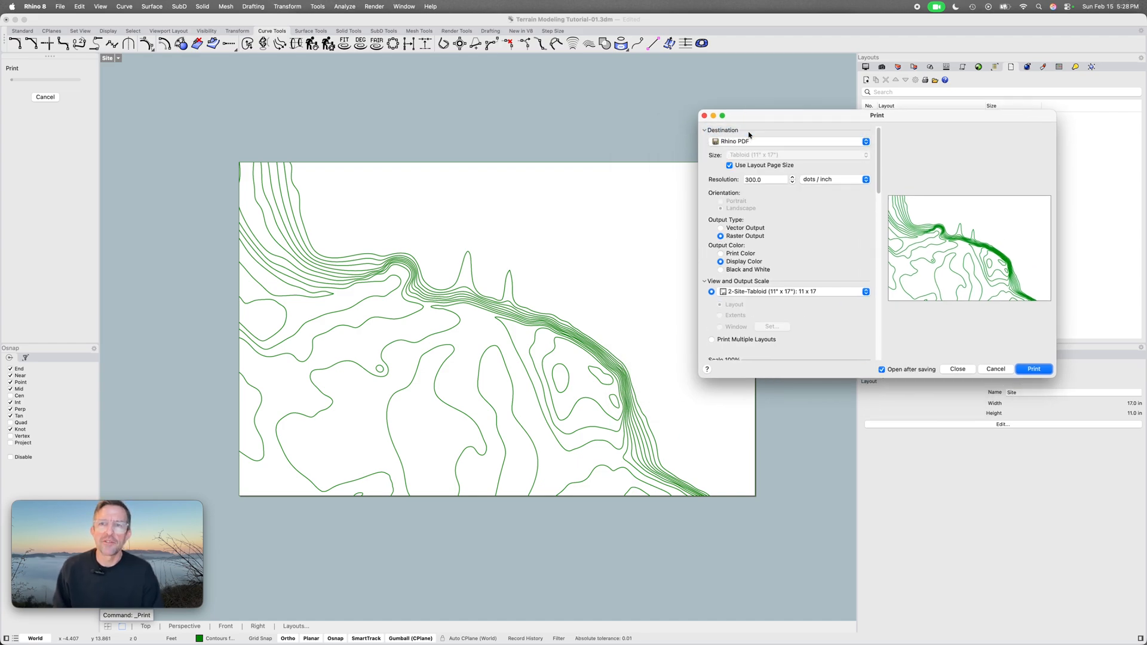
Set the PDF to vector output, preview it in black and white, and restore the display color output
left_click(727, 229)
left_click(721, 269)
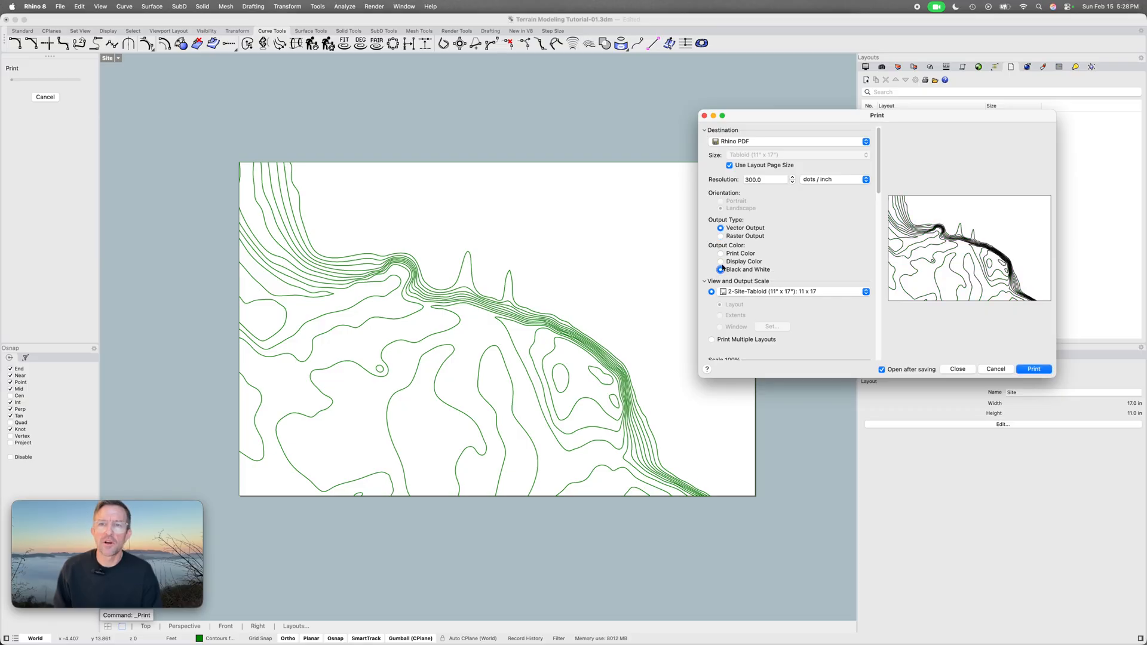
left_click(720, 261)
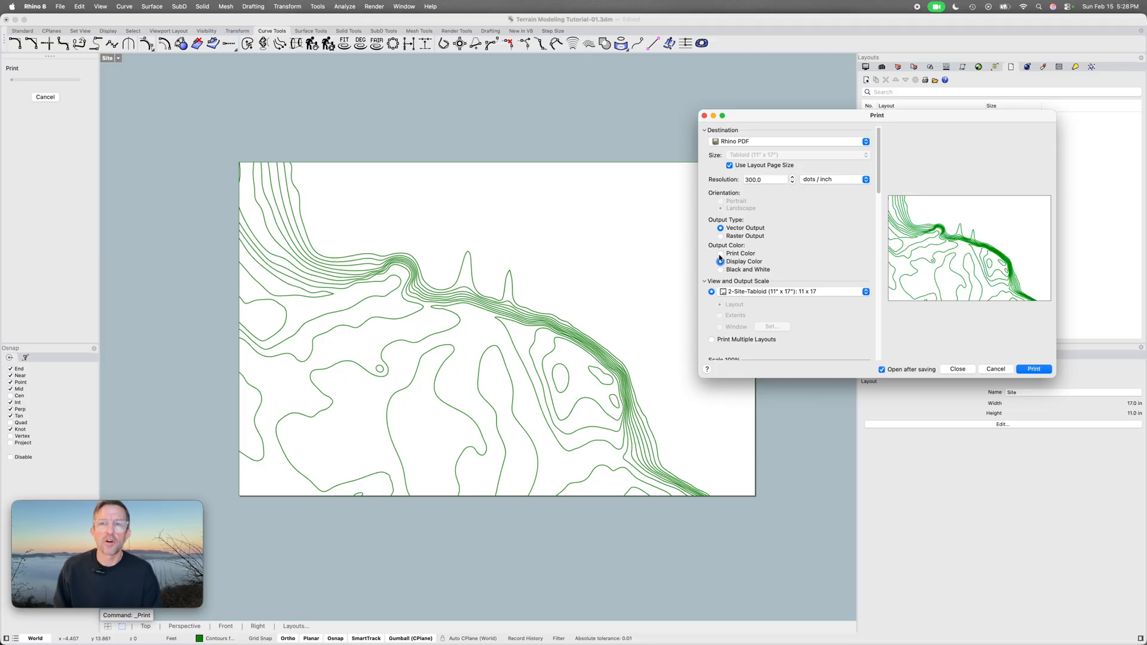